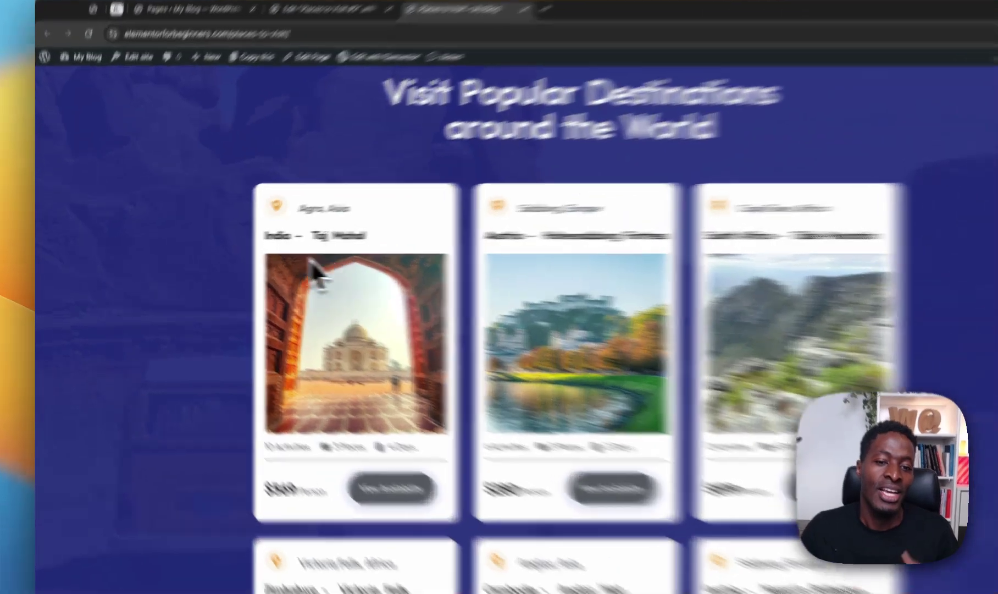
Step: Look over the destination cards on the published Places to Visit page
scroll(346, 399, "up", 2)
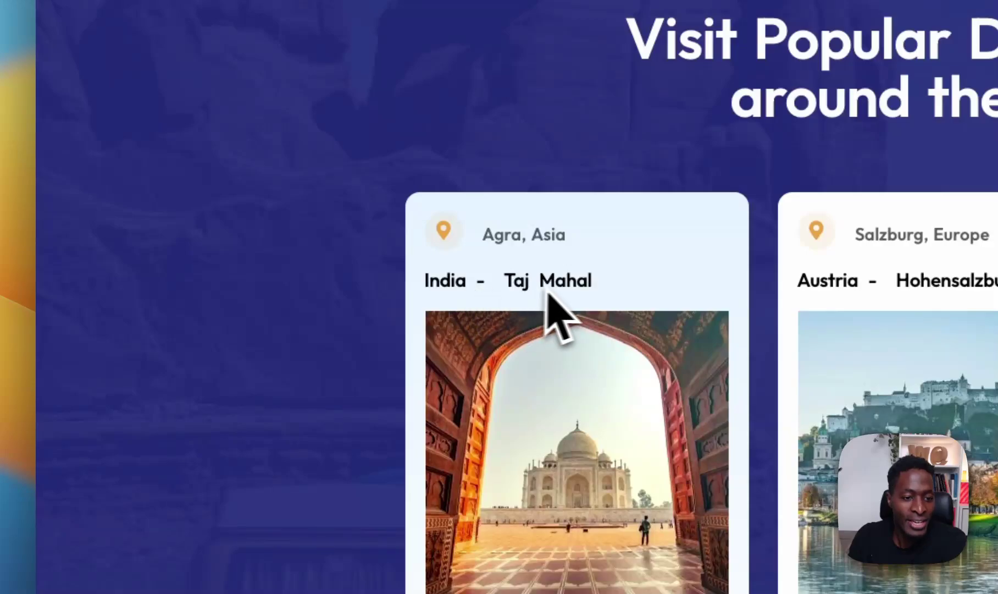
scroll(620, 368, "down", 4)
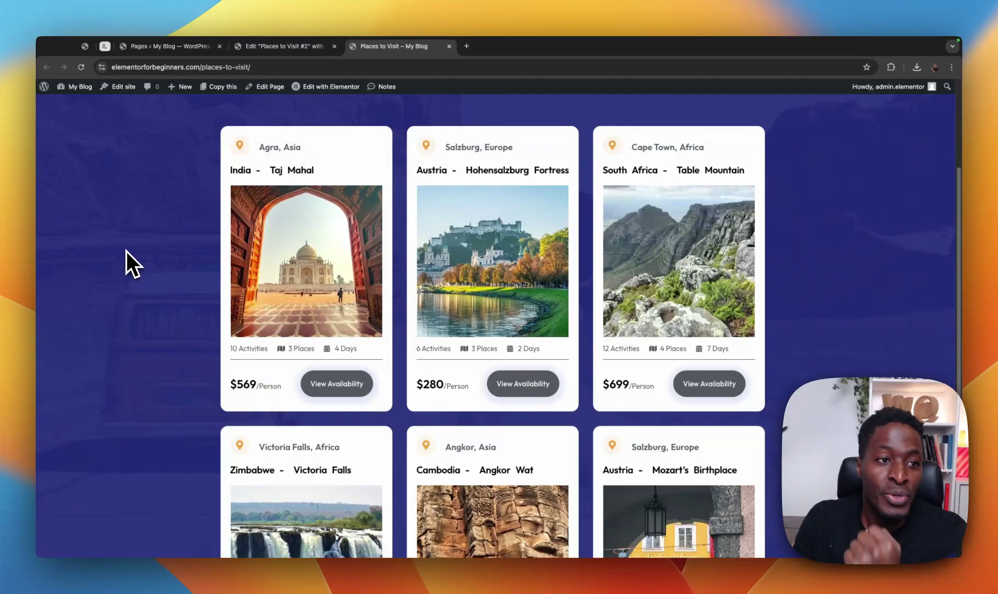
Step: Open the site's installed plugins list and locate the Elementor and Elementor Pro entries
left_click(165, 46)
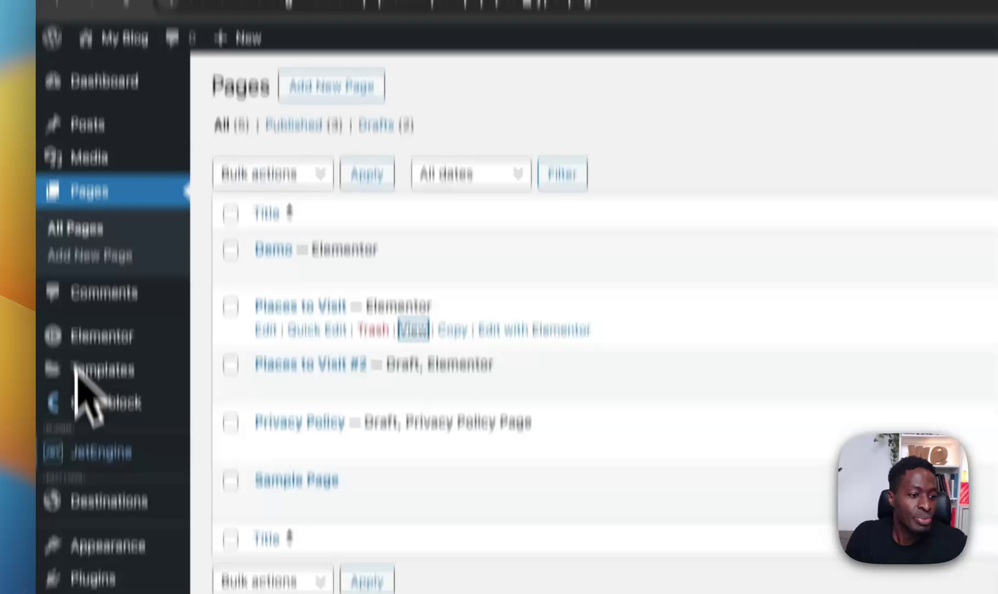
mouse_move(95, 429)
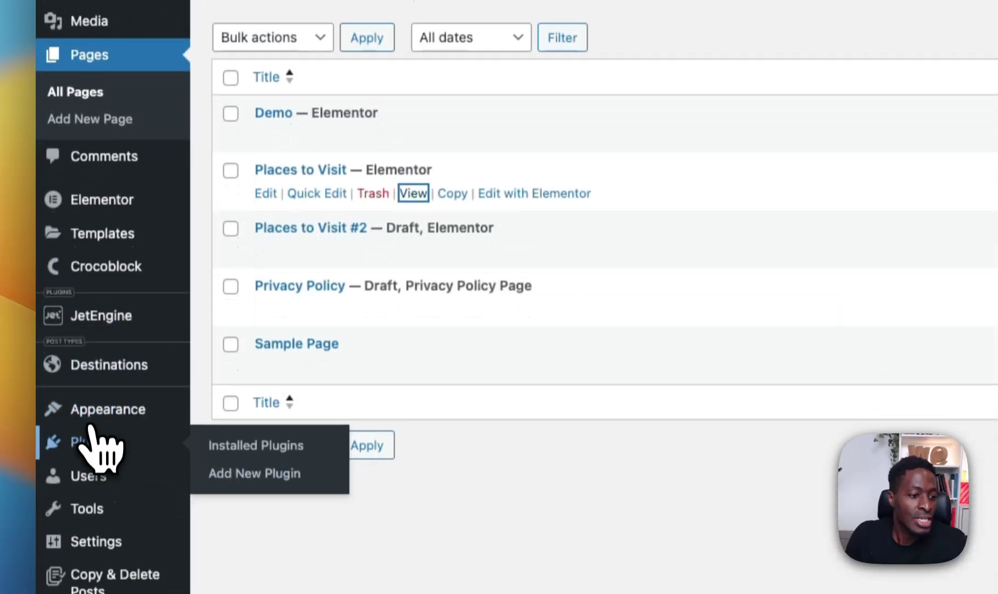
left_click(95, 429)
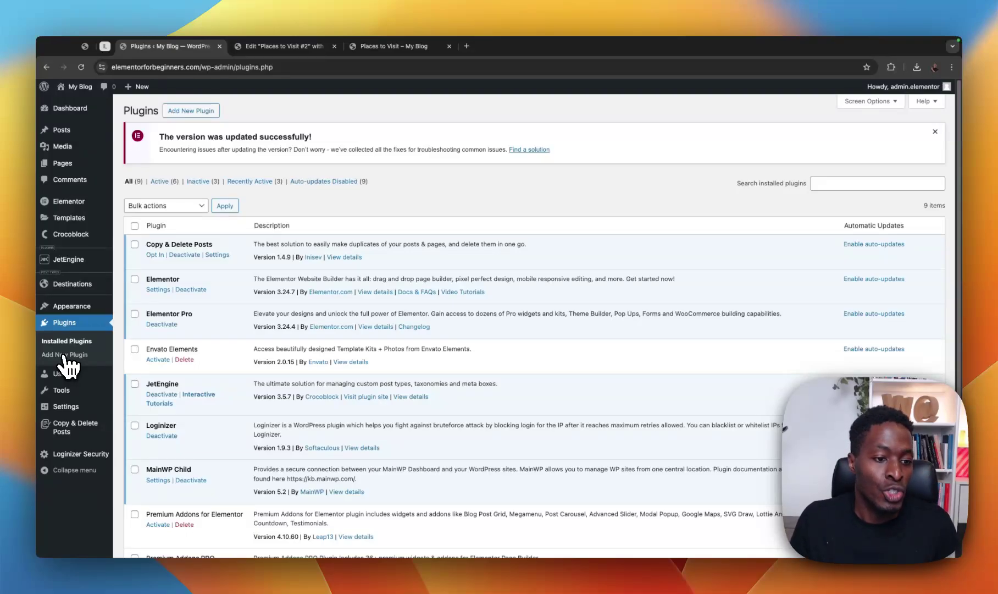
double_click(174, 280)
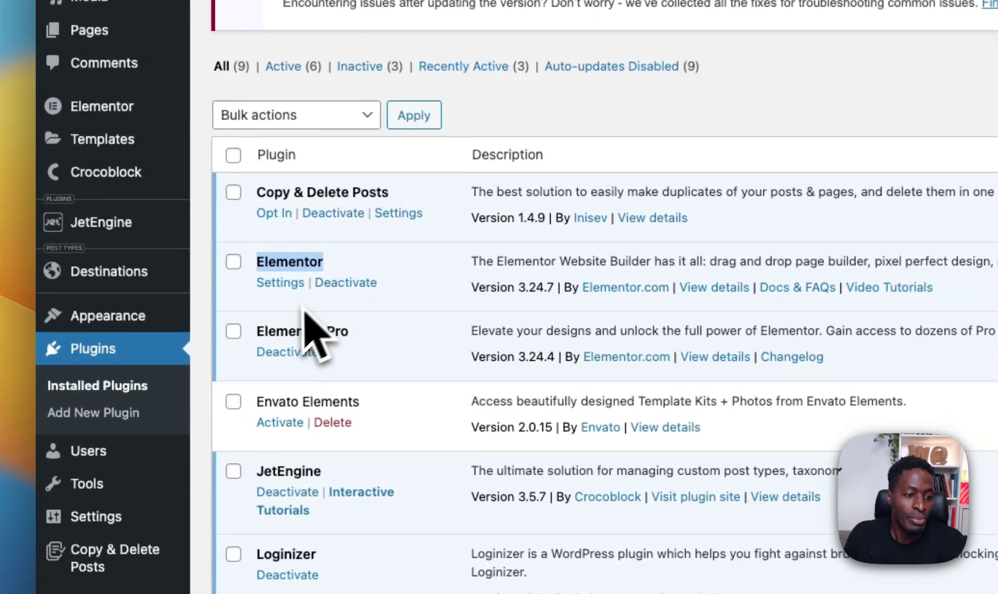
left_click_drag(260, 330, 368, 336)
scroll(368, 337, "up", 3)
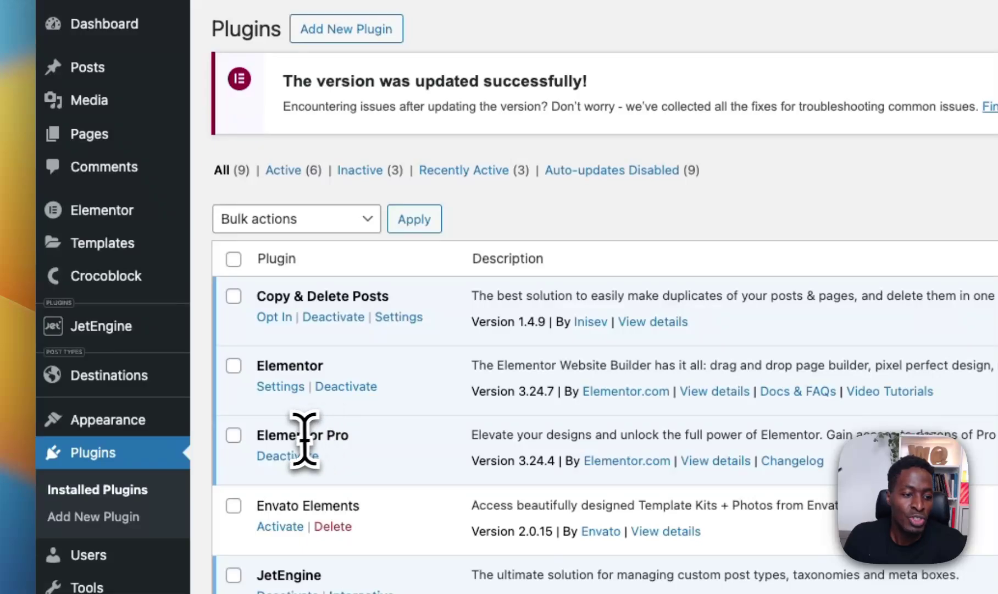
left_click_drag(258, 437, 346, 437)
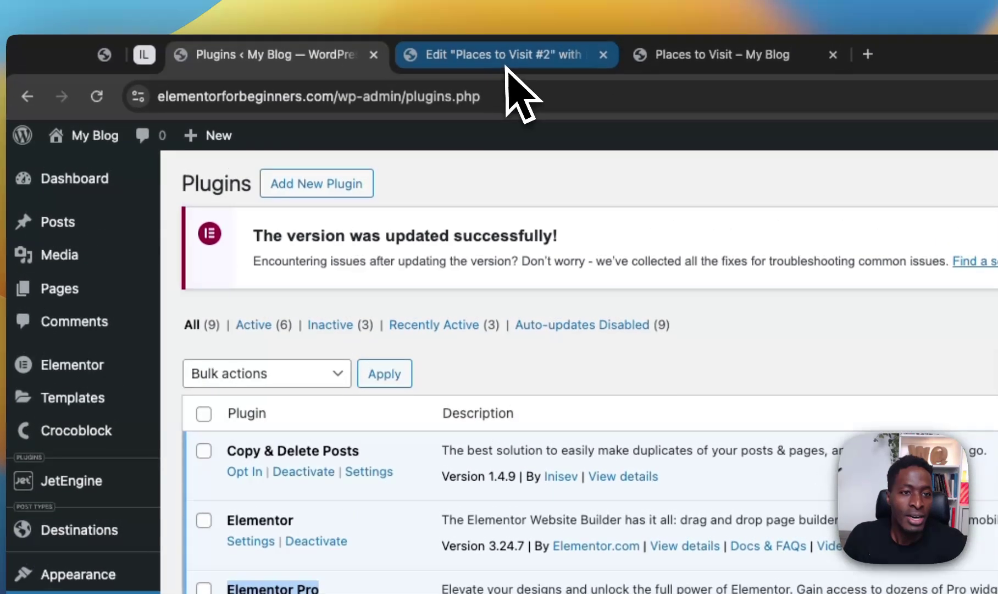
Step: Search the widgets for "loop" in the Places to Visit #2 page editor
left_click(507, 60)
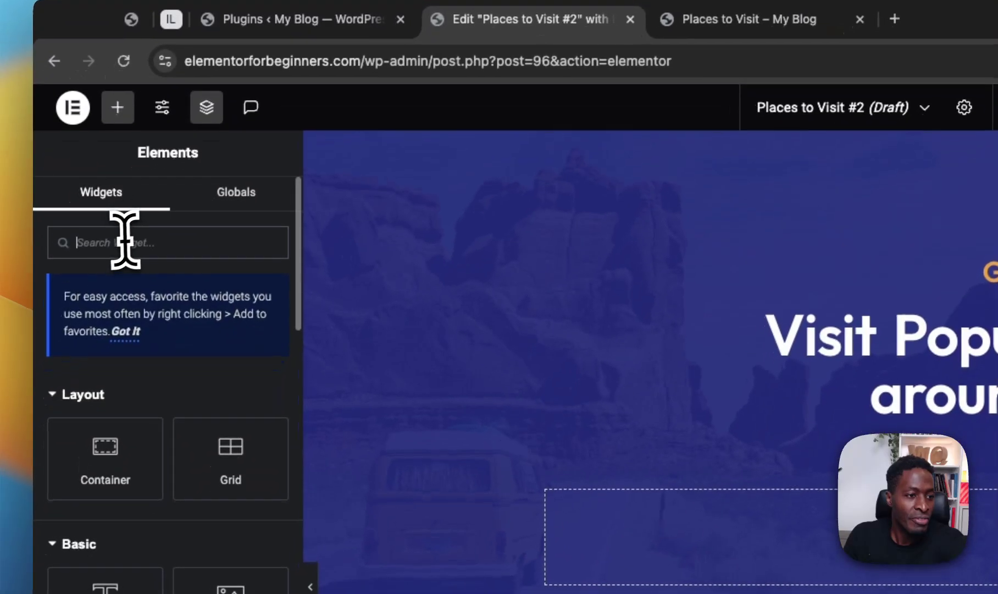
type("loo")
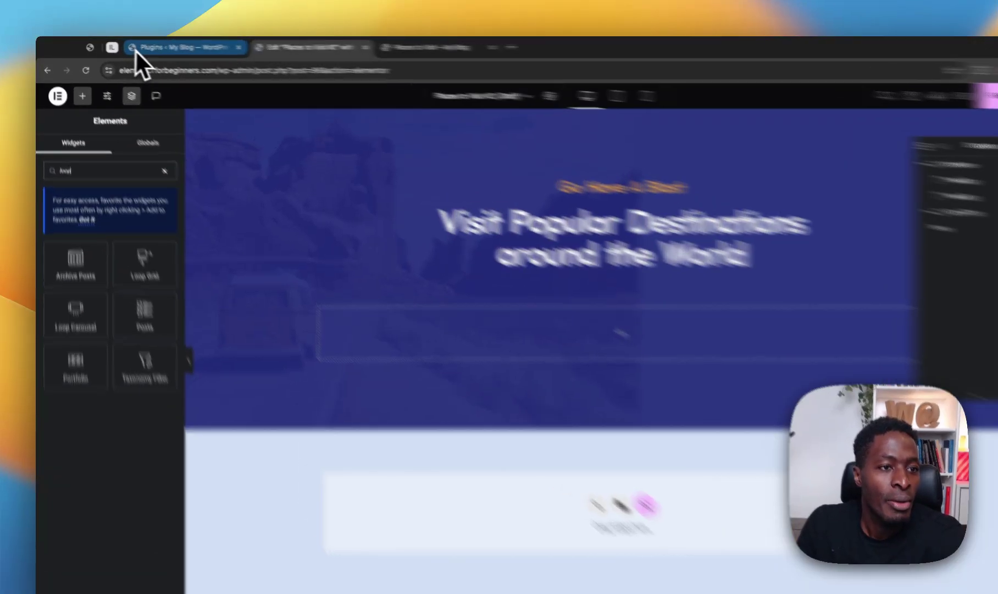
Step: Return to the installed plugins list and locate the JetEngine entry
left_click(135, 47)
scroll(356, 380, "down", 6)
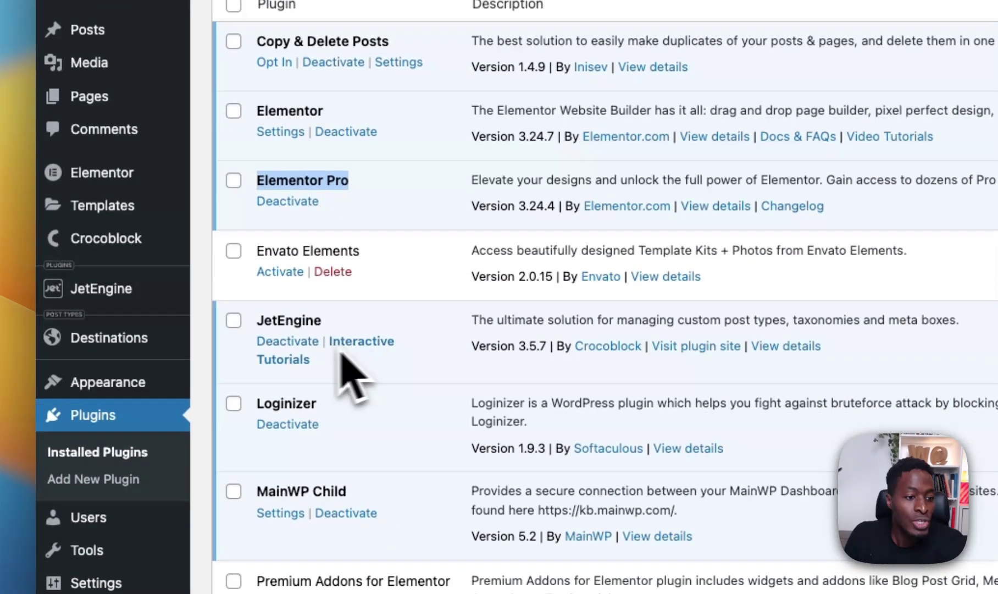
left_click_drag(261, 321, 356, 329)
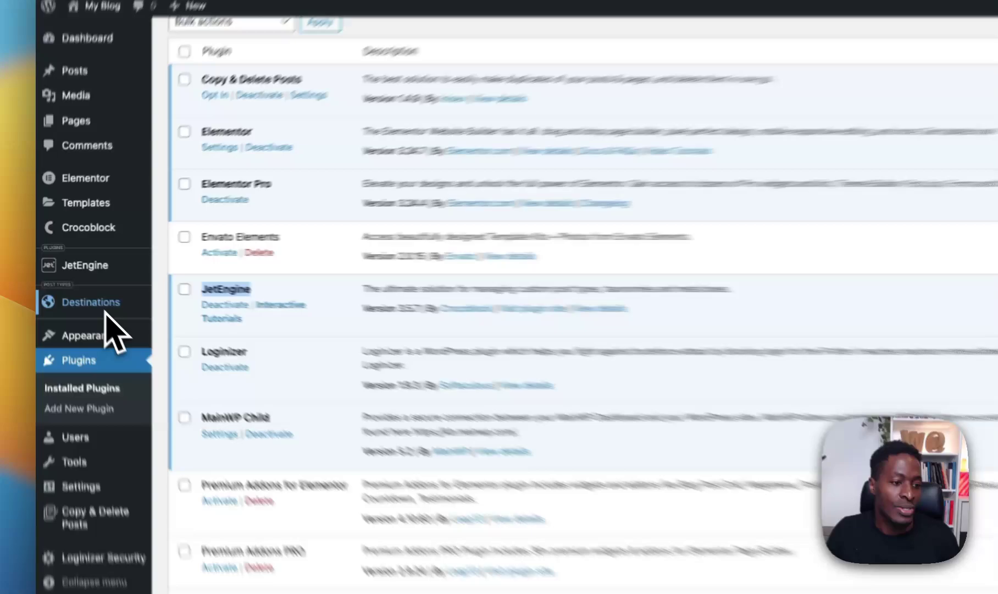
Step: View the list of all blog posts, followed by the list of all pages
mouse_move(80, 280)
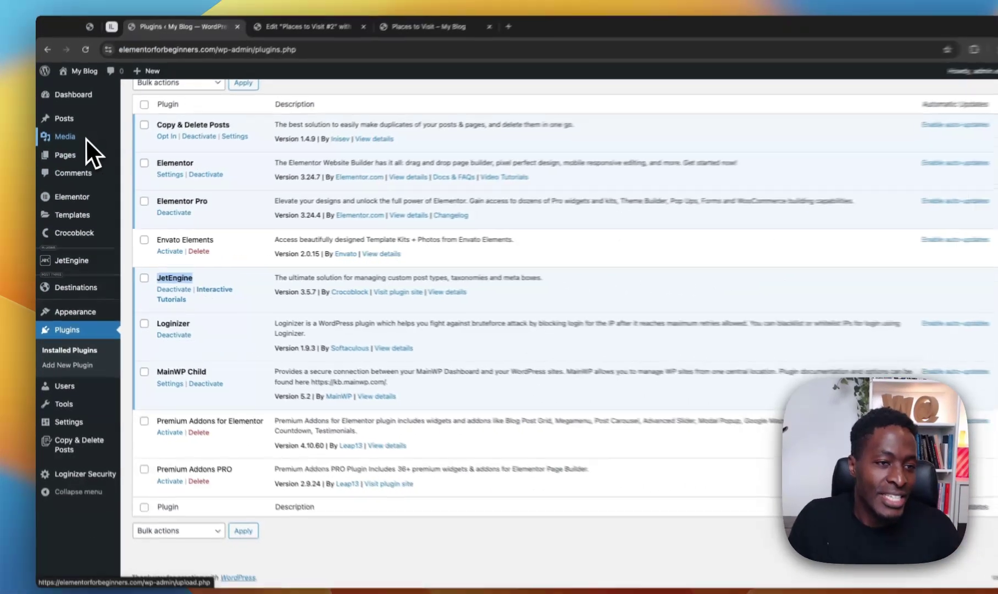
mouse_move(80, 144)
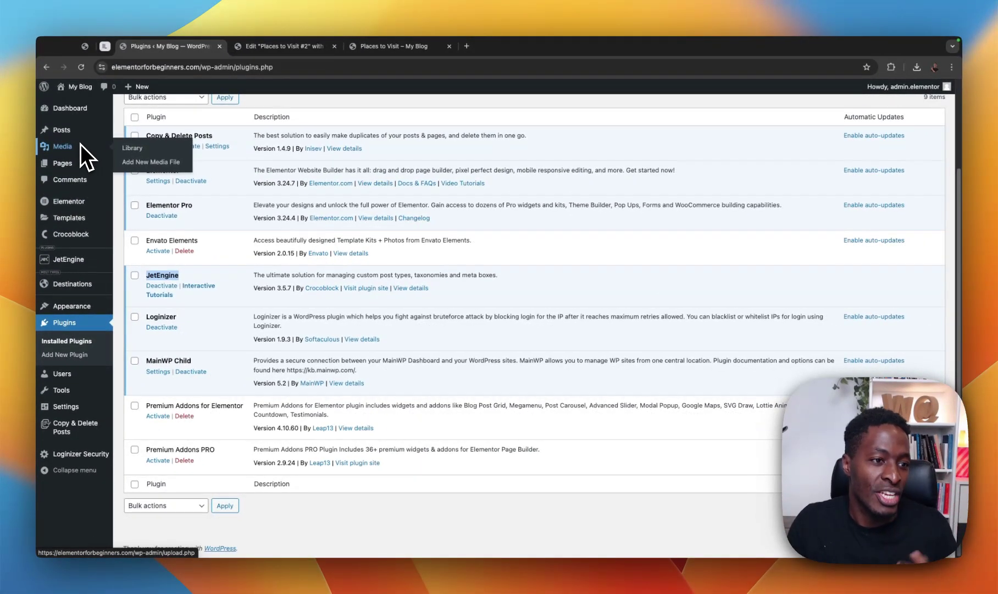
mouse_move(75, 134)
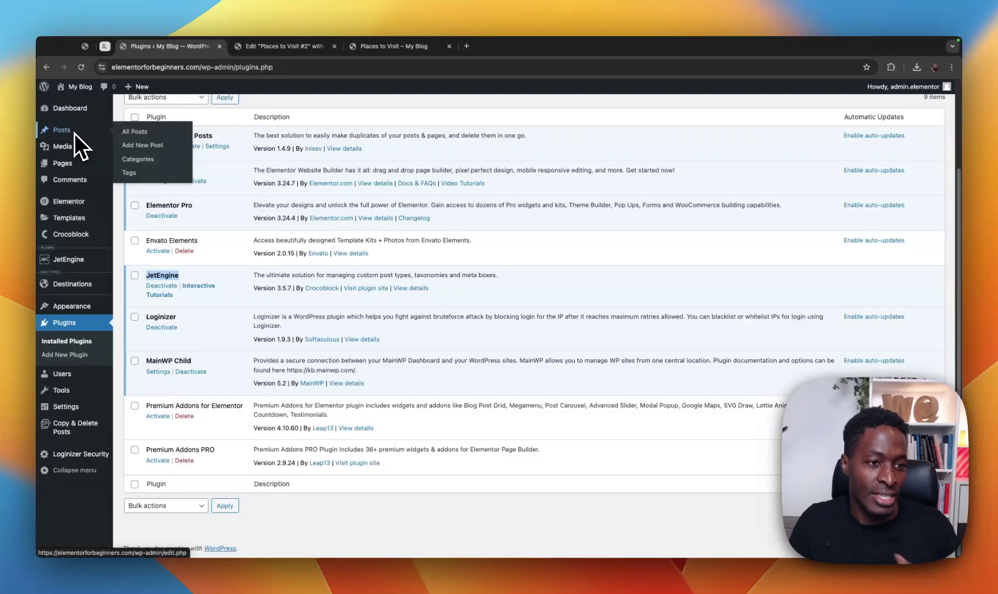
left_click(136, 133)
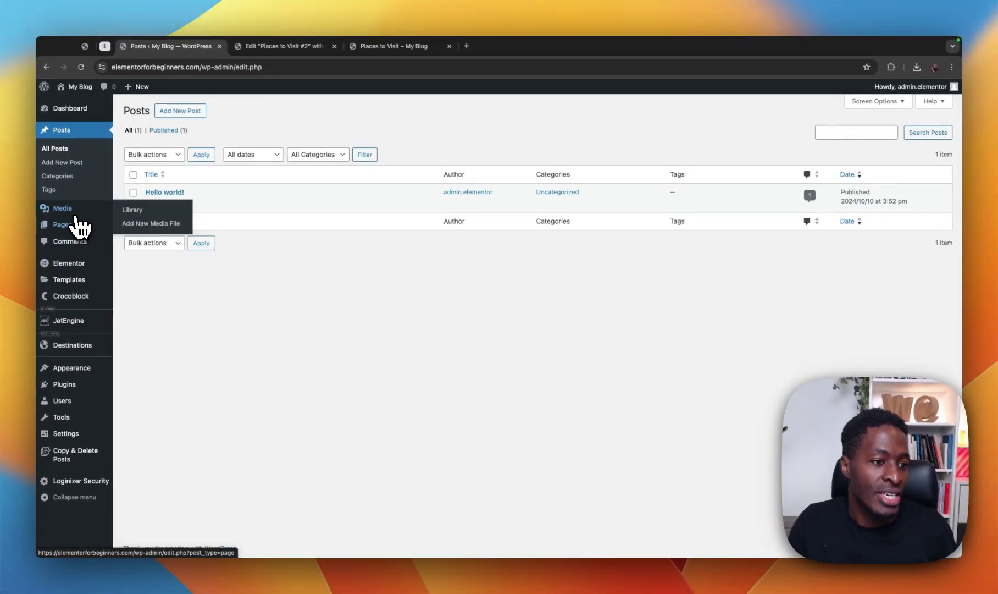
mouse_move(74, 225)
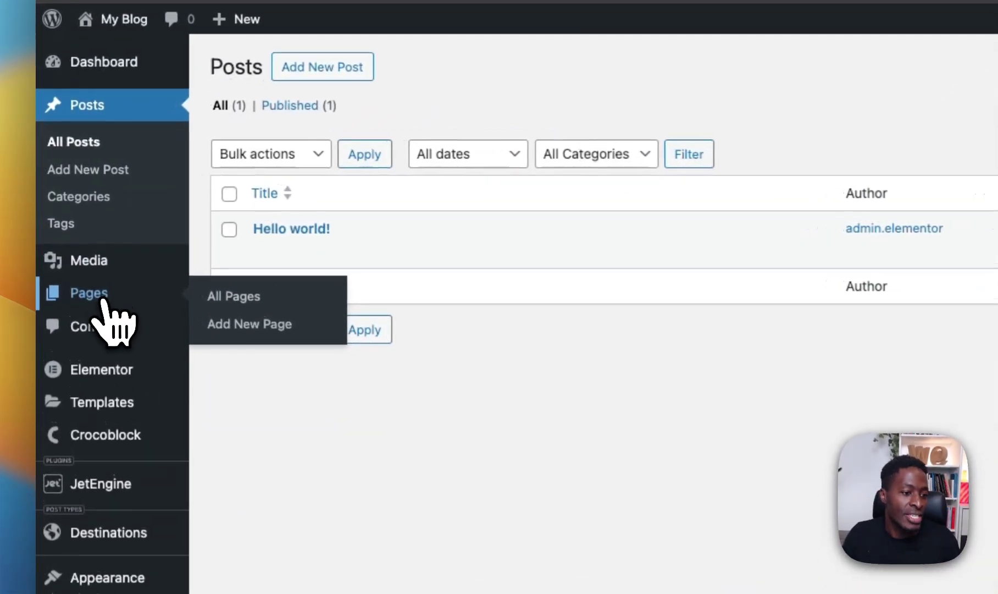
left_click(103, 300)
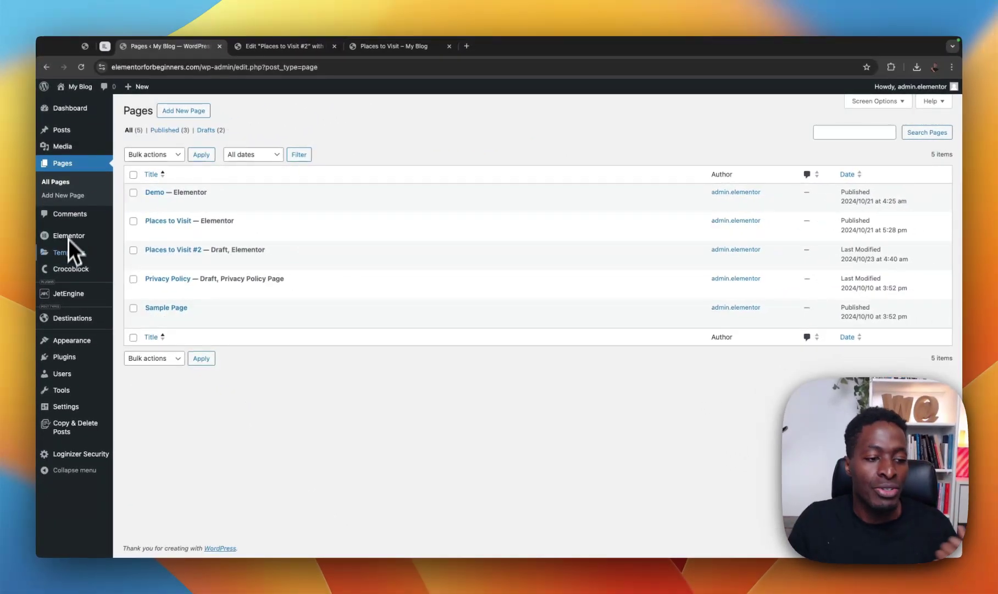
Step: Open the Taj Mahal entry under Destinations and review its description, featured image, continent and custom Settings fields
mouse_move(64, 326)
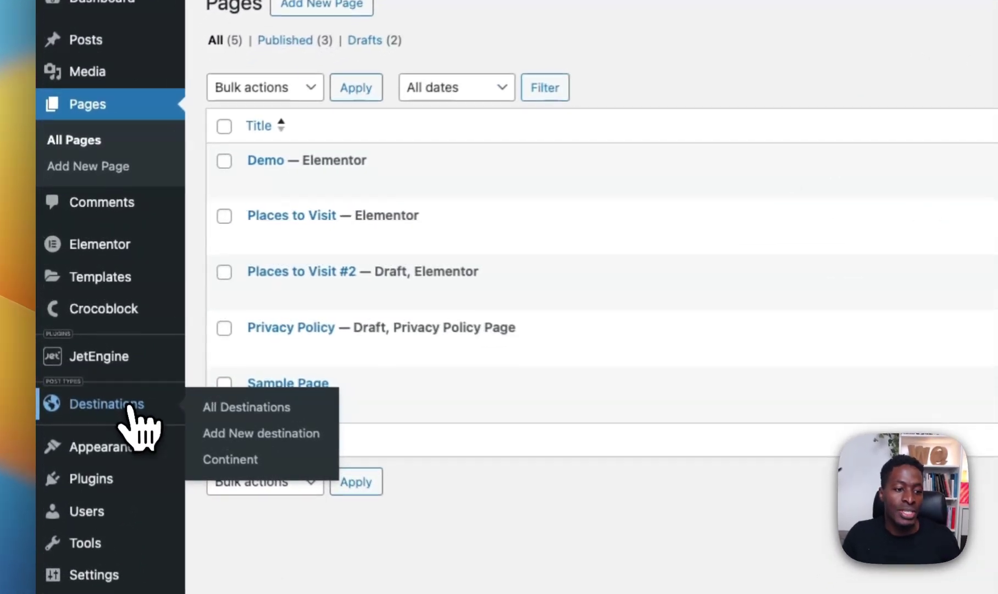
left_click(130, 407)
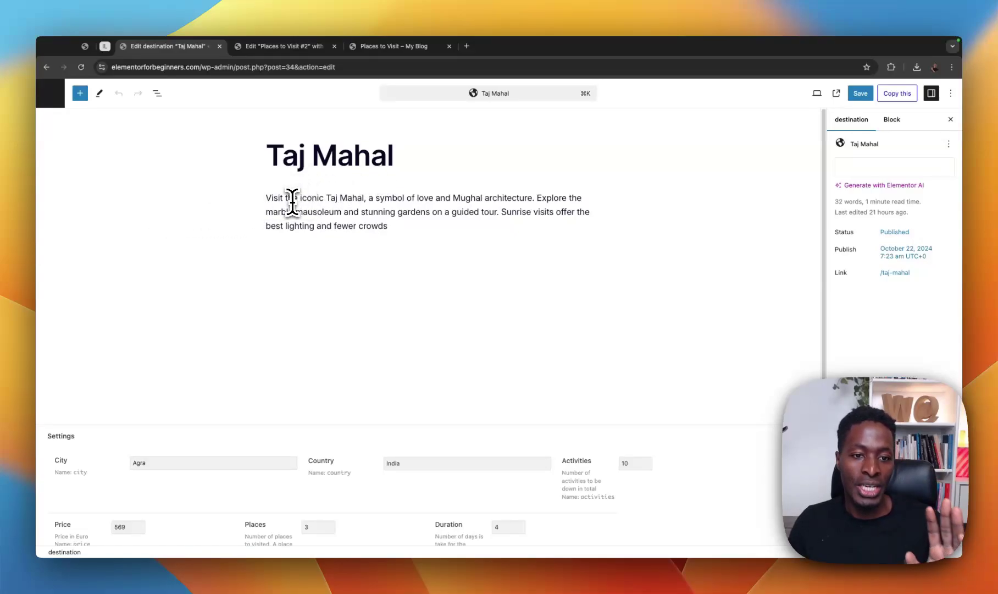
left_click(292, 204)
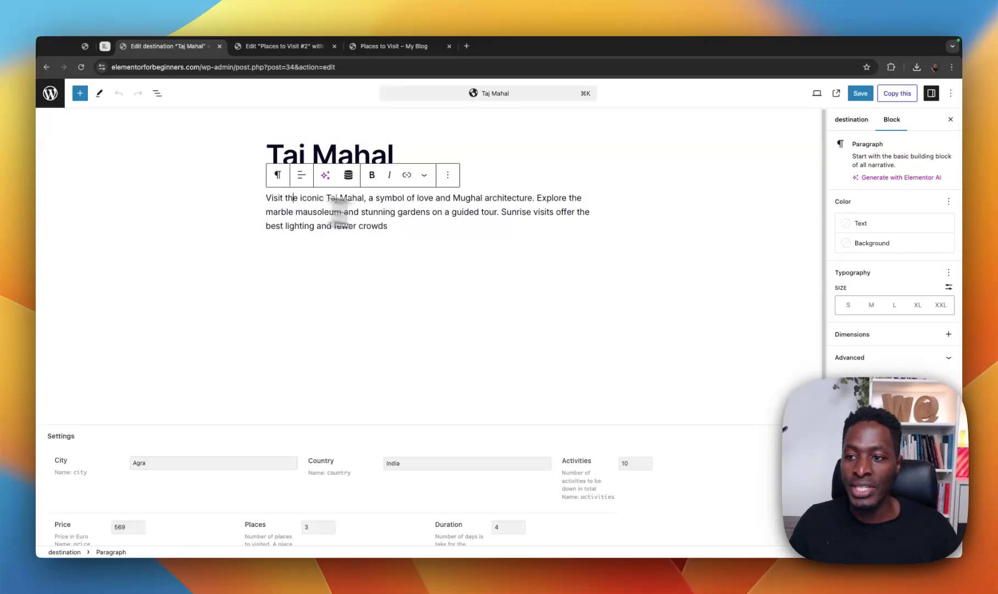
left_click(855, 122)
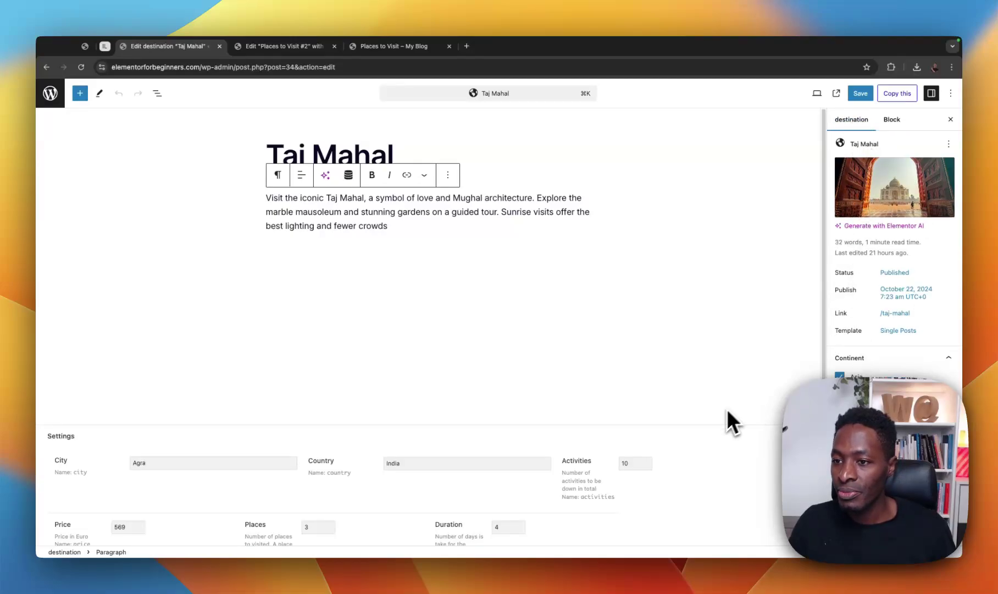
mouse_move(895, 187)
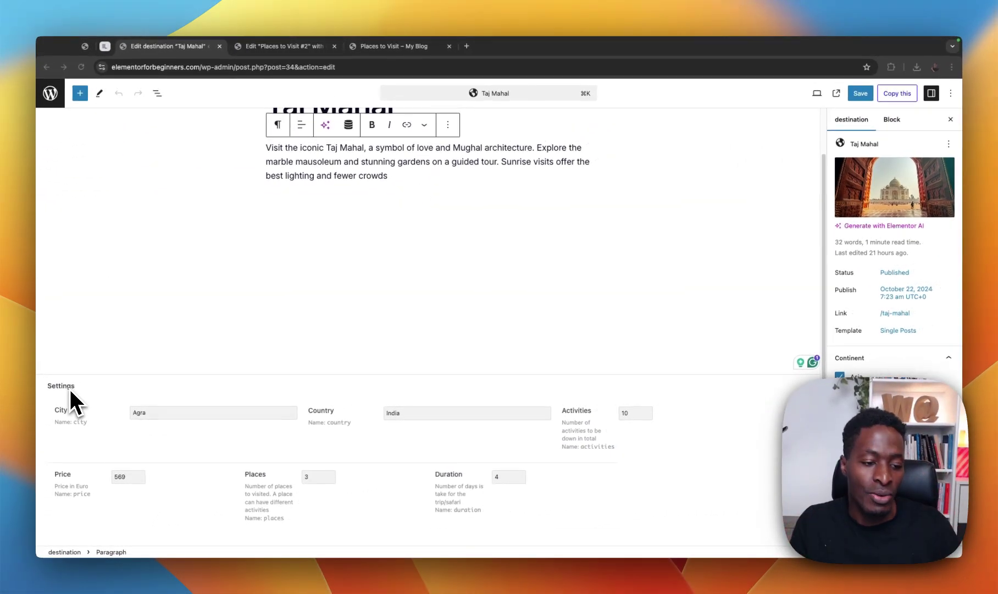
scroll(223, 412, "up", 1)
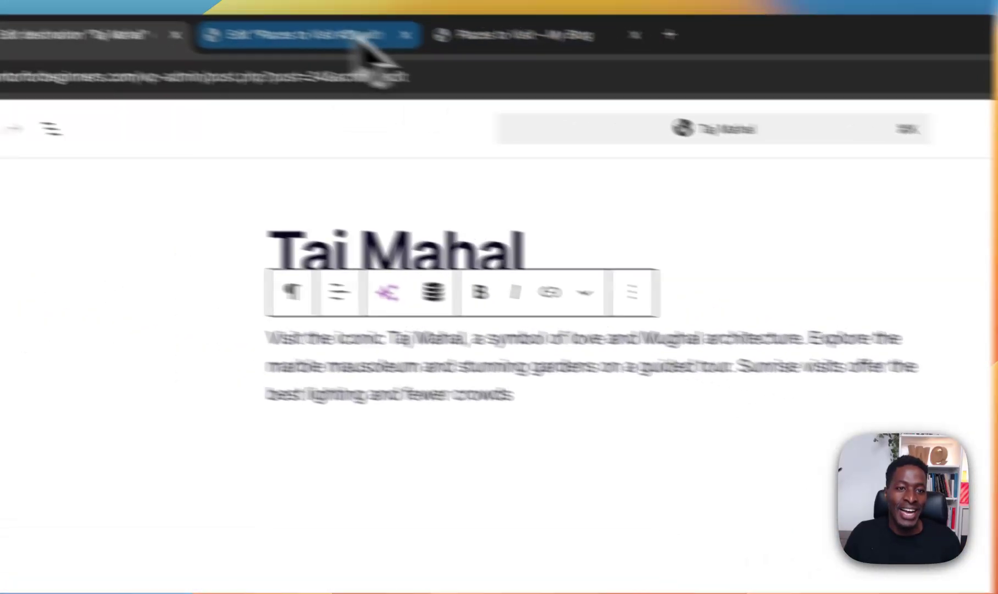
Step: Compare the Taj Mahal destination entry with its card on the published Places to Visit page
left_click(629, 65)
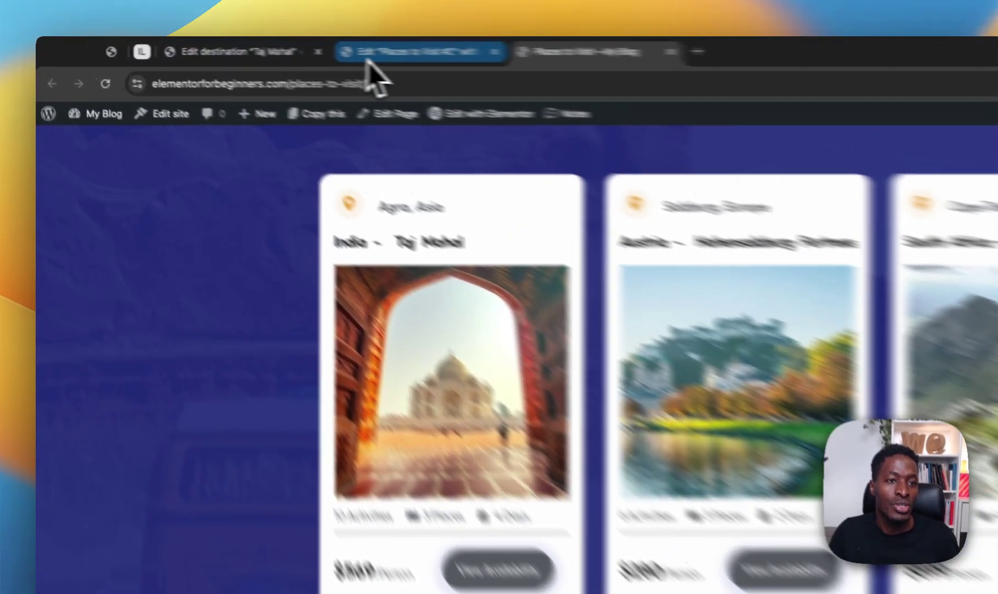
left_click(264, 48)
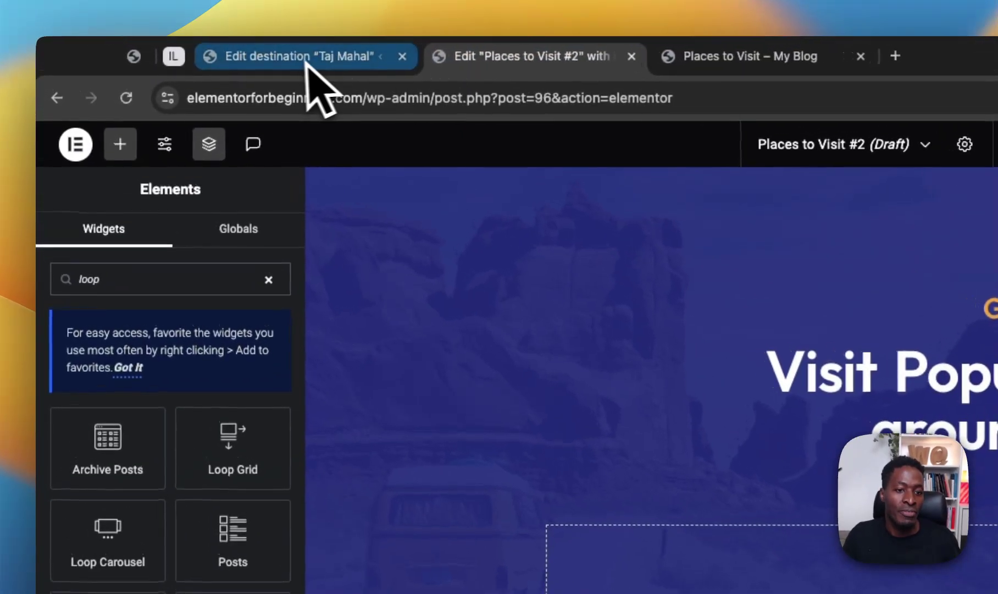
left_click(306, 60)
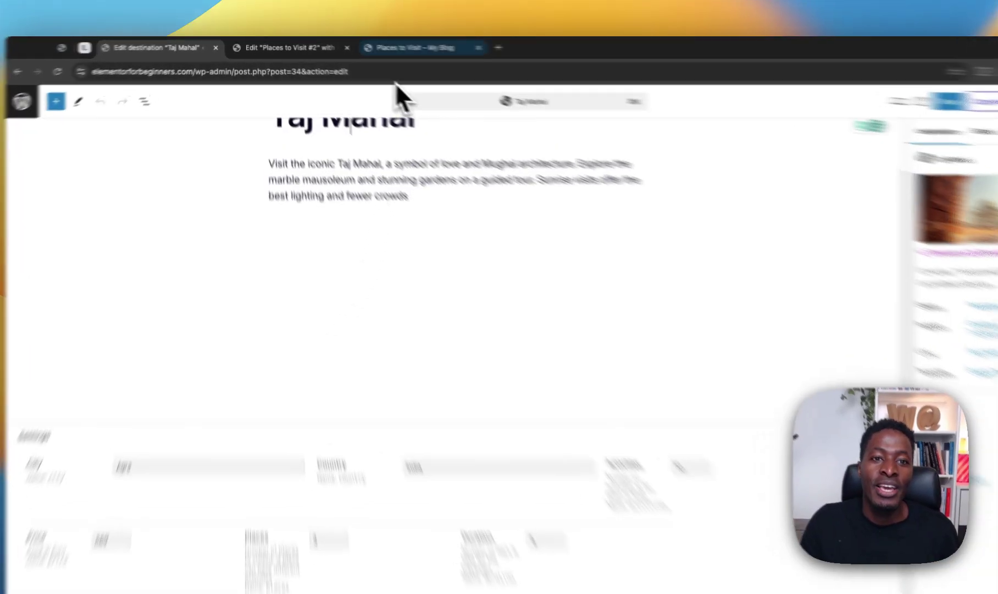
left_click(376, 49)
scroll(479, 384, "down", 2)
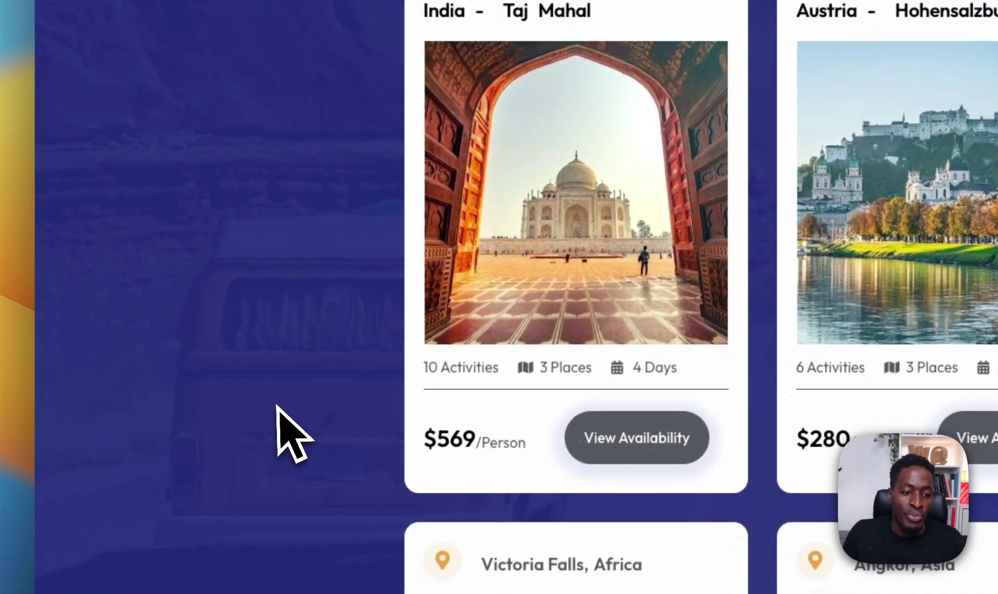
scroll(75, 560, "up", 2)
scroll(279, 405, "up", 1)
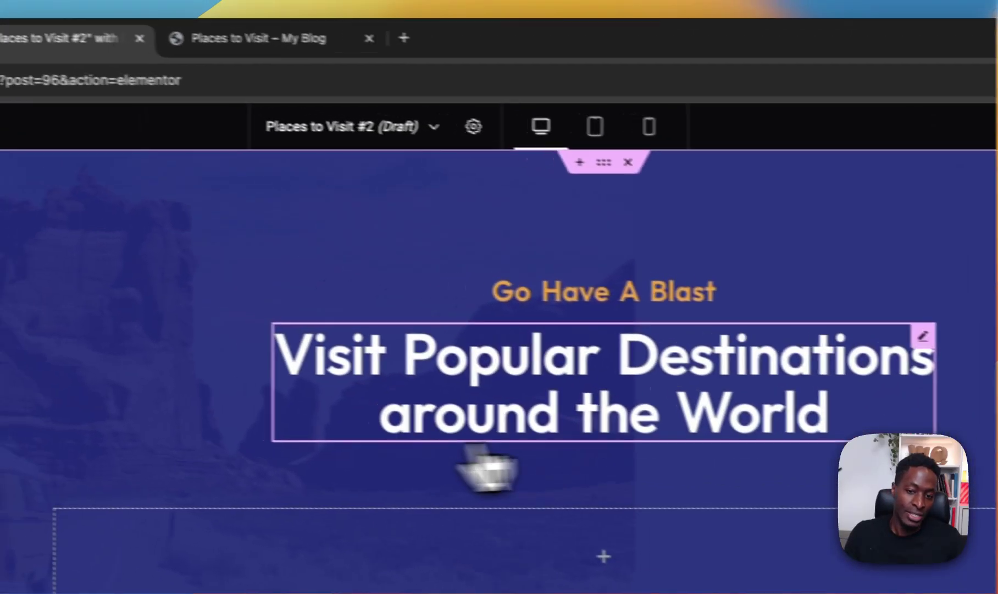
Step: Review the heading and destination grid layout on the published Places to Visit page
left_click(278, 50)
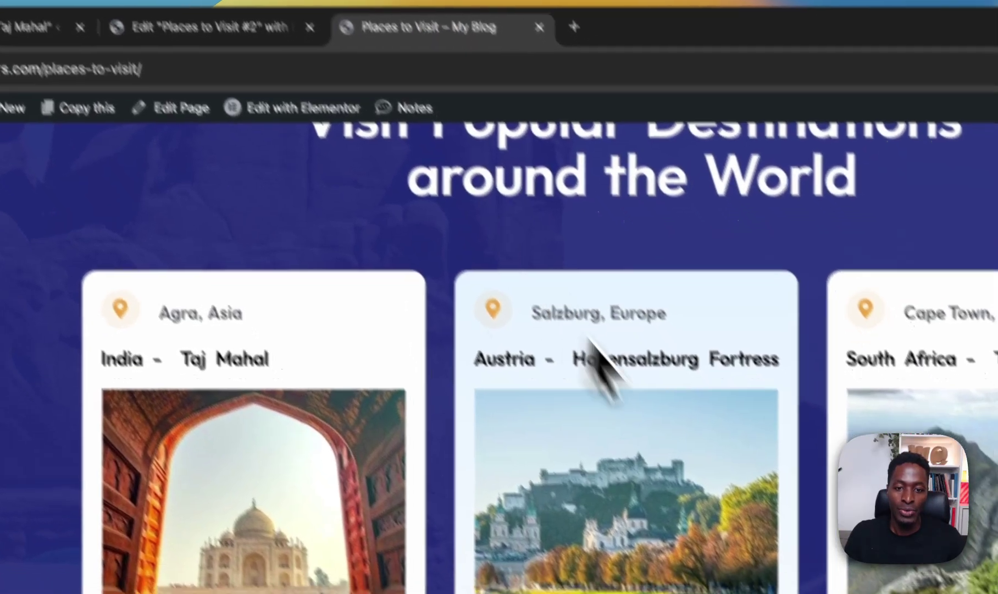
scroll(480, 350, "up", 3)
scroll(641, 487, "down", 5)
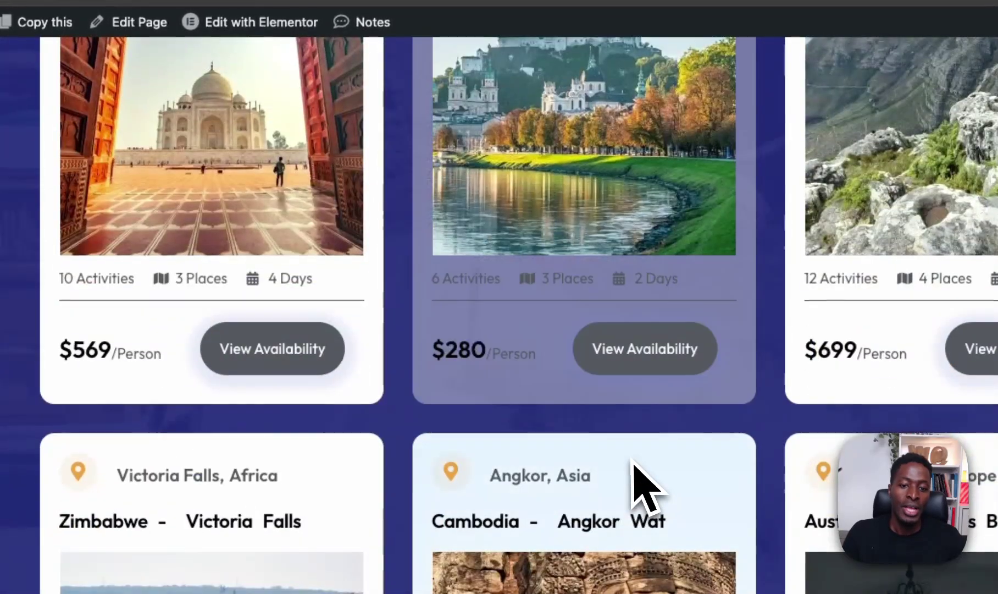
scroll(642, 486, "up", 5)
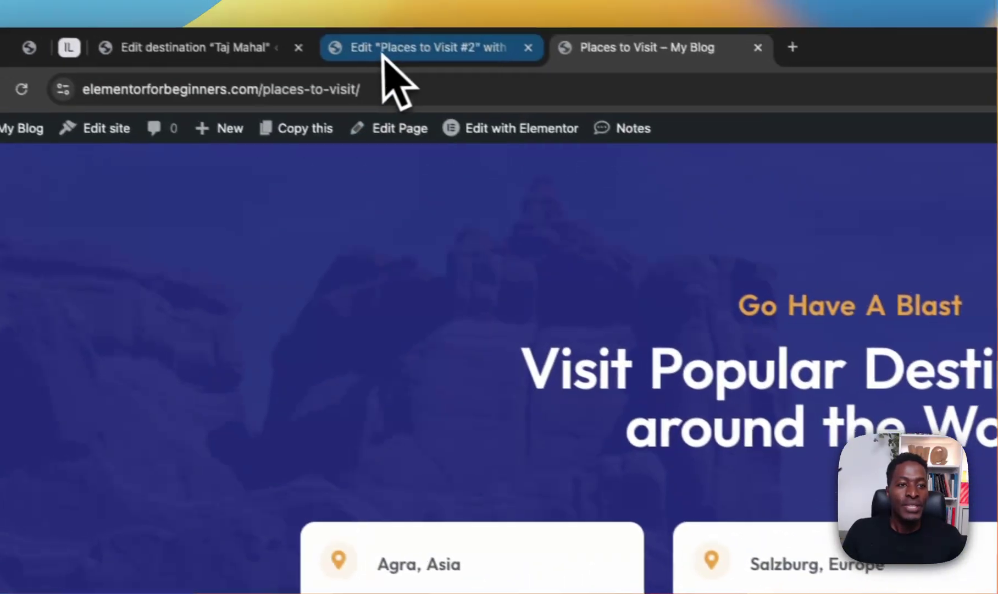
Step: Switch to the Places to Visit #2 editor and add a Loop Grid widget to the empty container below the main heading
left_click(386, 52)
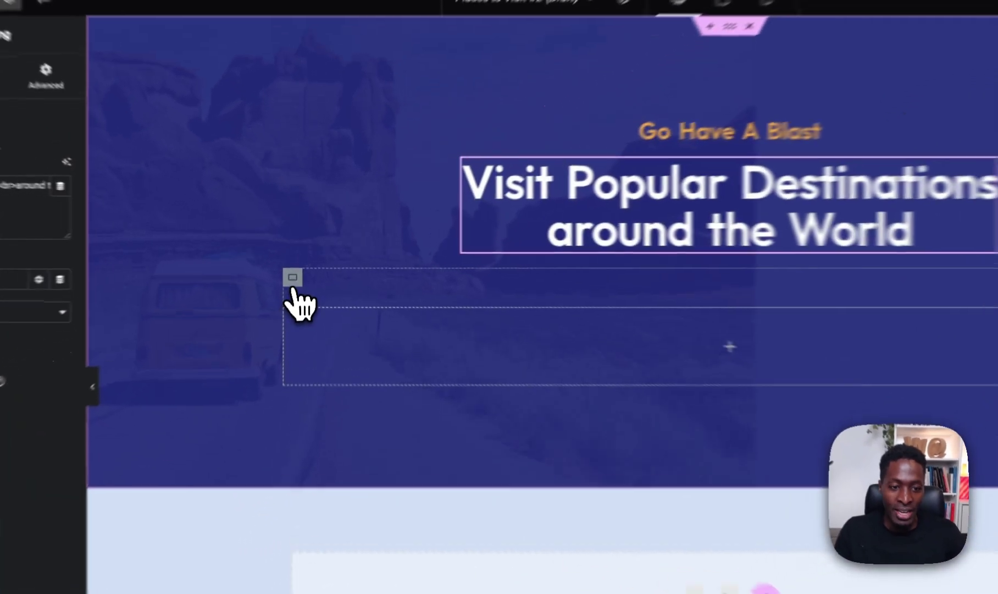
left_click(293, 280)
left_click(729, 265)
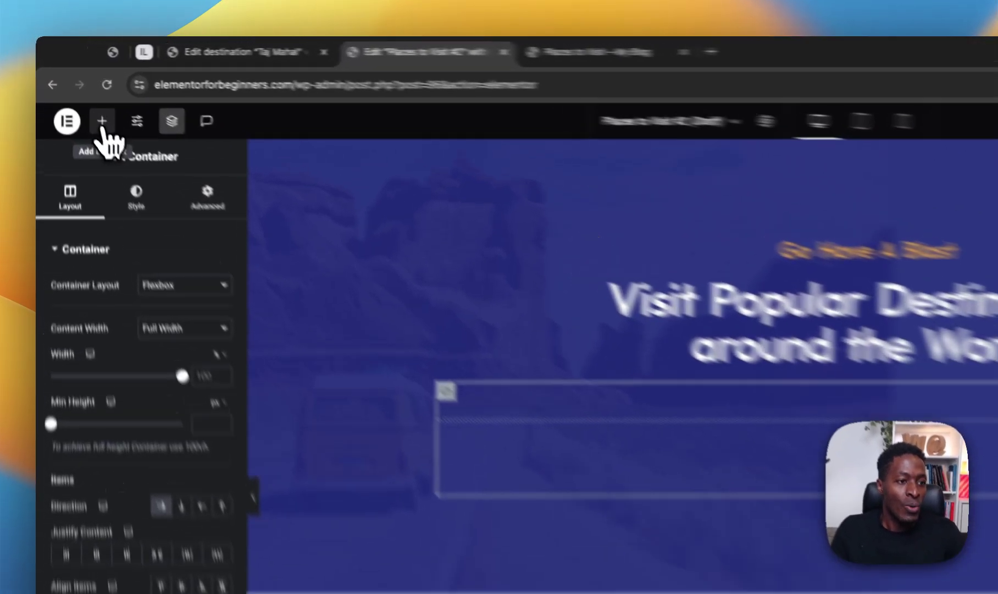
left_click(77, 90)
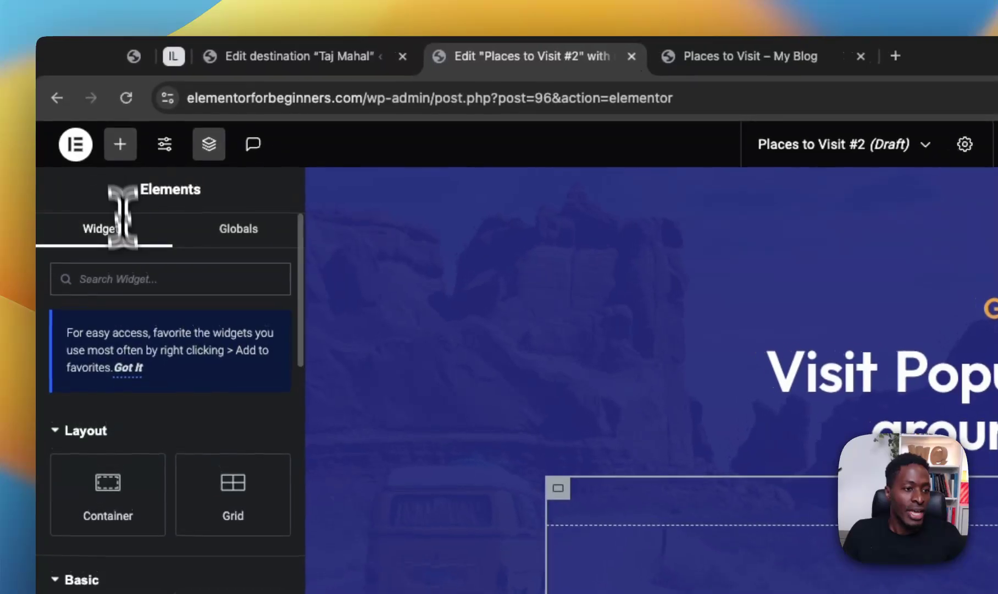
type("loop")
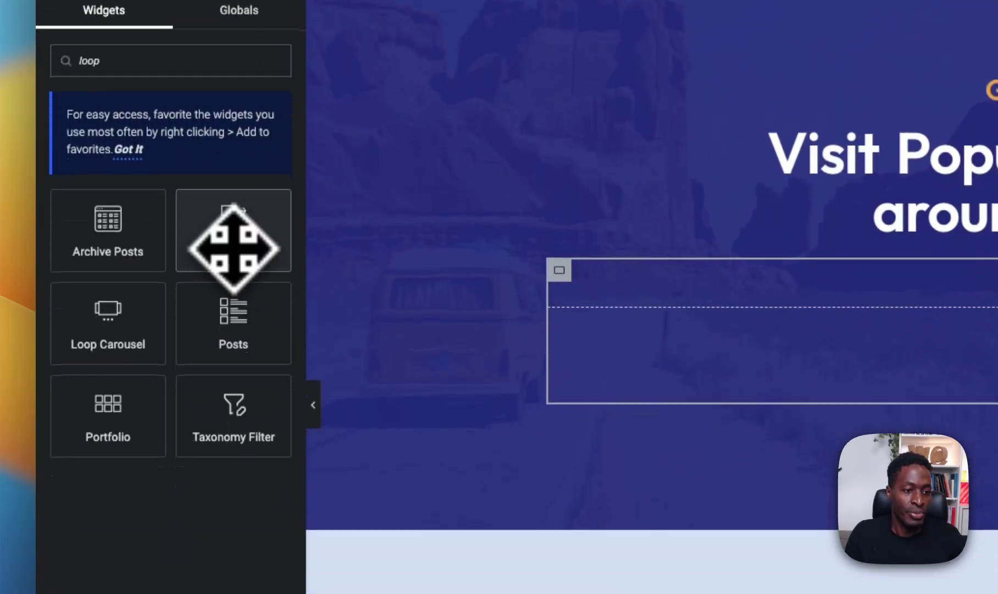
left_click_drag(230, 464, 688, 524)
left_click_drag(689, 301, 708, 336)
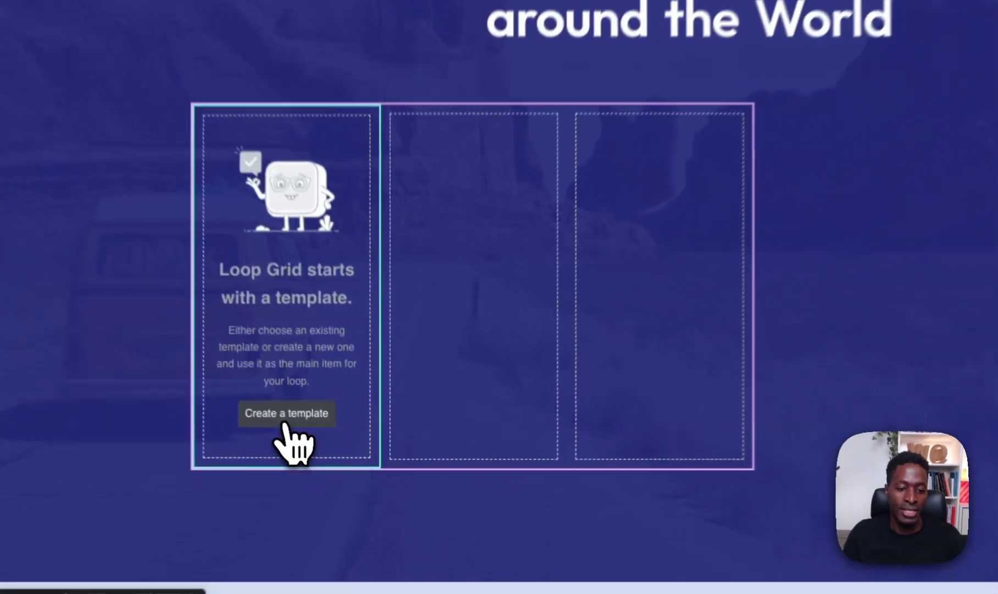
Step: Create a new template for the loop grid, saving the page changes, and add an Icon widget to the template
left_click(342, 452)
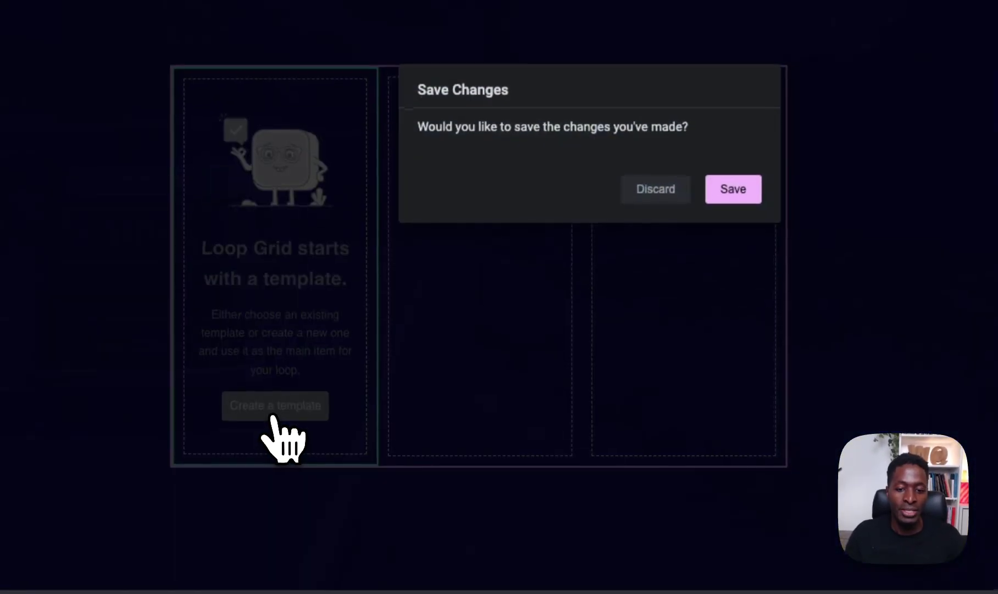
left_click(720, 190)
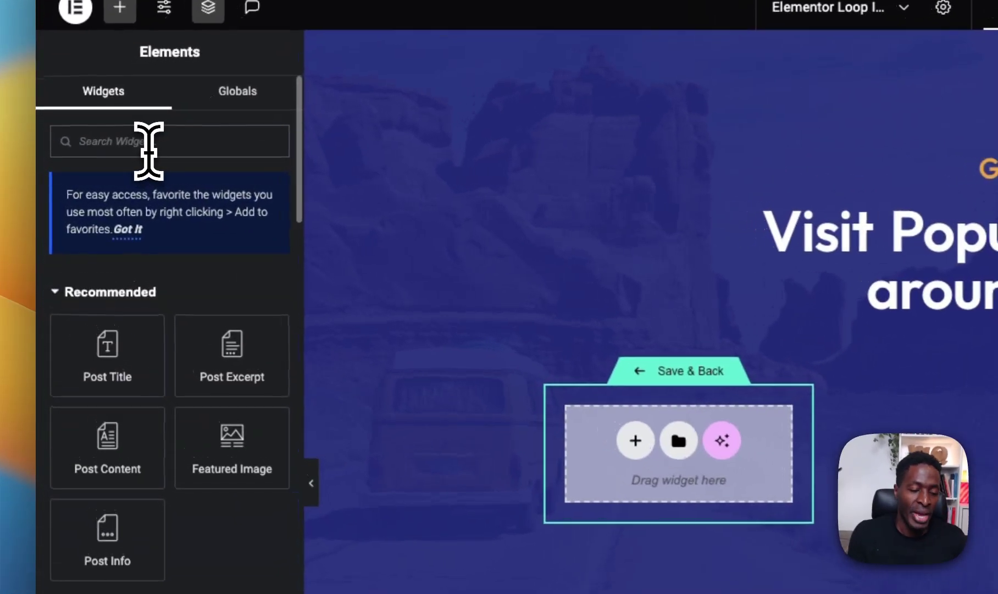
type("icon")
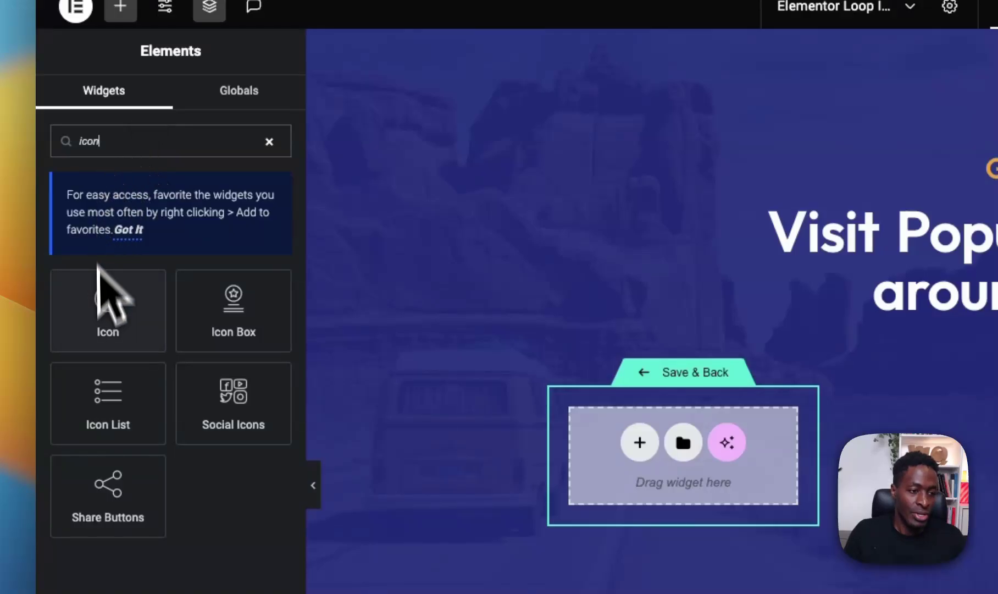
left_click_drag(102, 278, 637, 467)
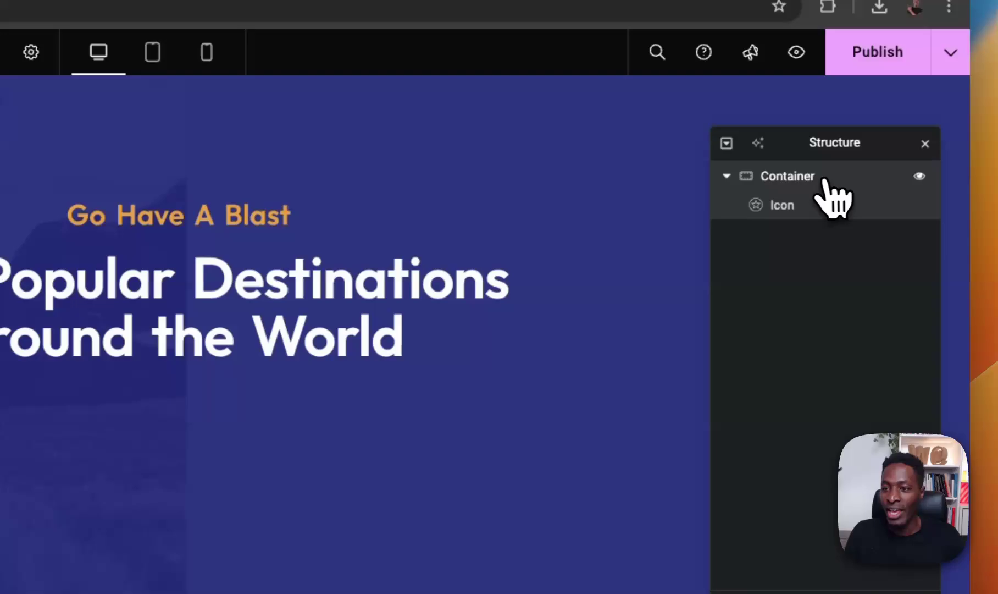
left_click(816, 181)
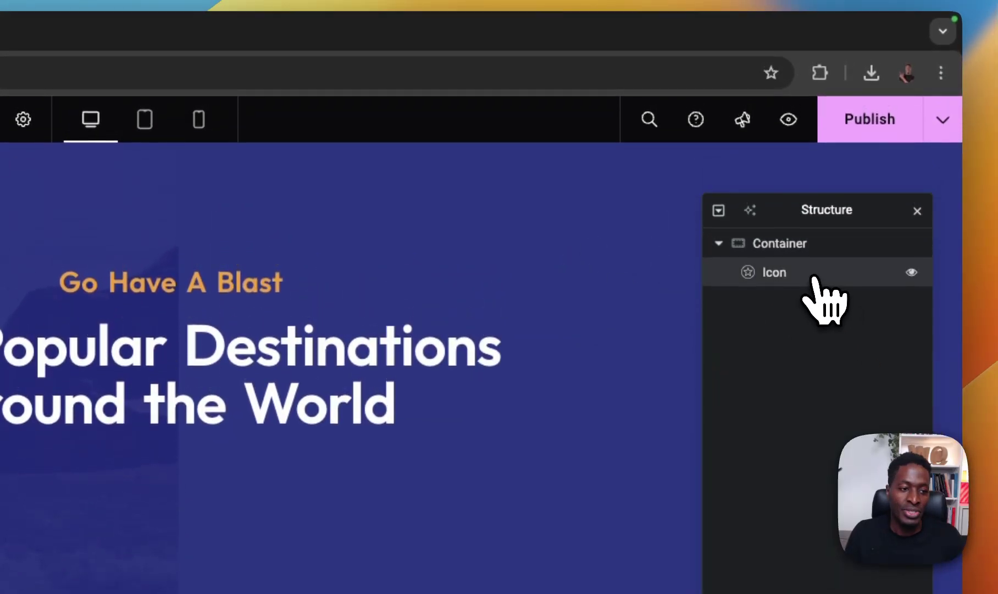
left_click(815, 275)
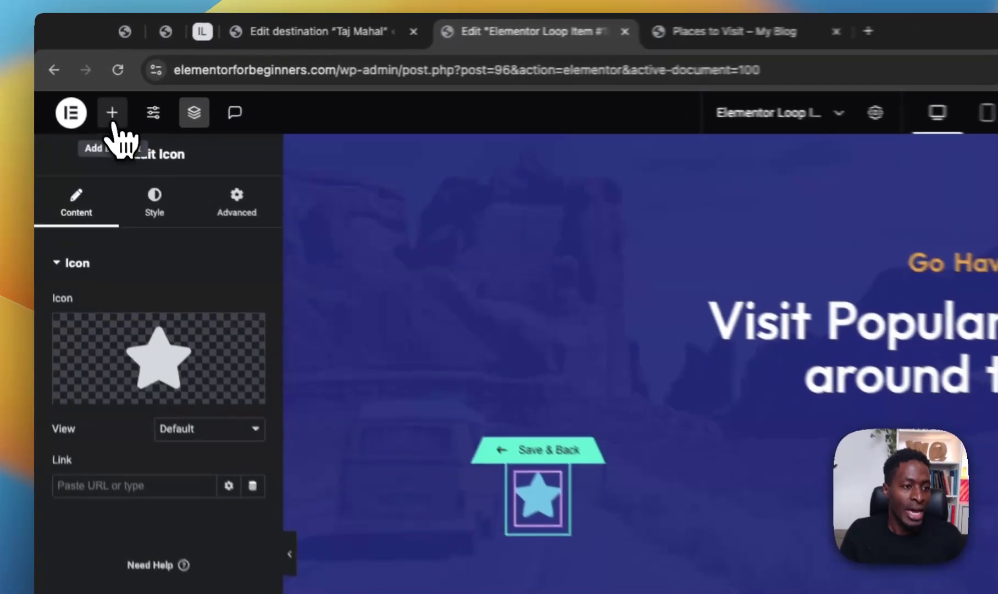
Step: Add an Icon List widget below the star icon and delete its third list item
left_click(117, 113)
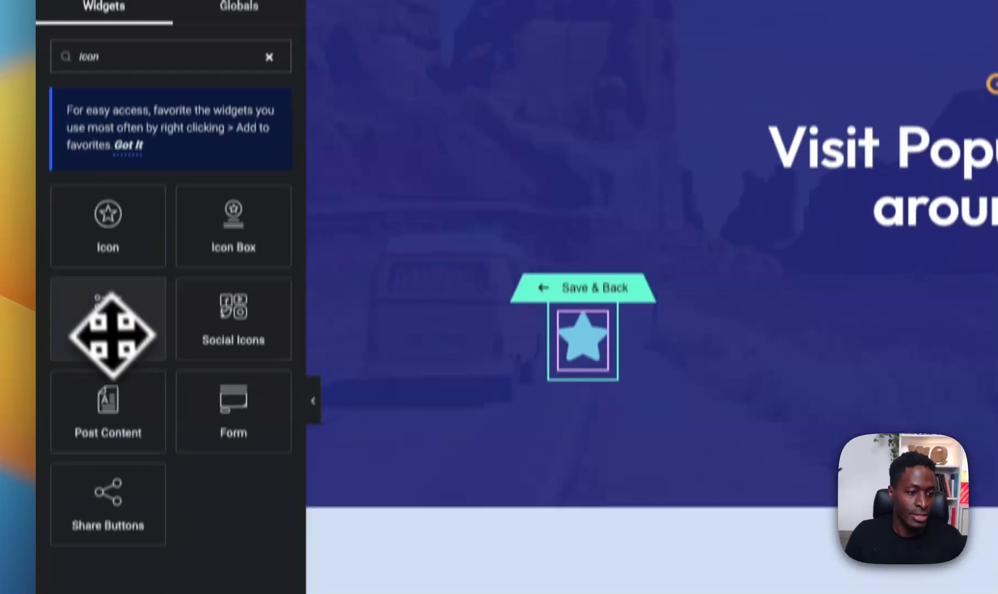
left_click_drag(112, 529, 587, 567)
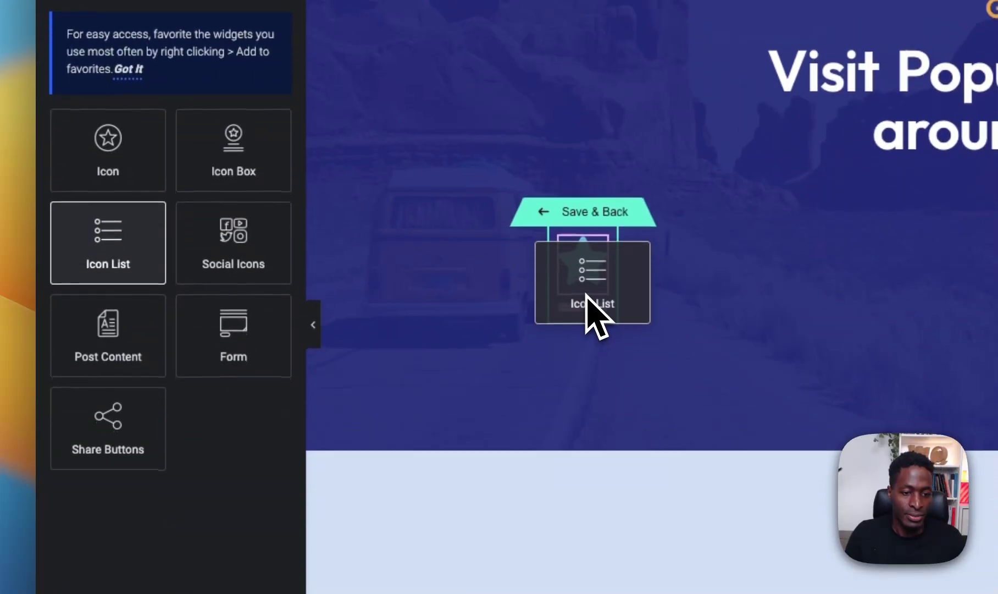
left_click_drag(586, 296, 584, 299)
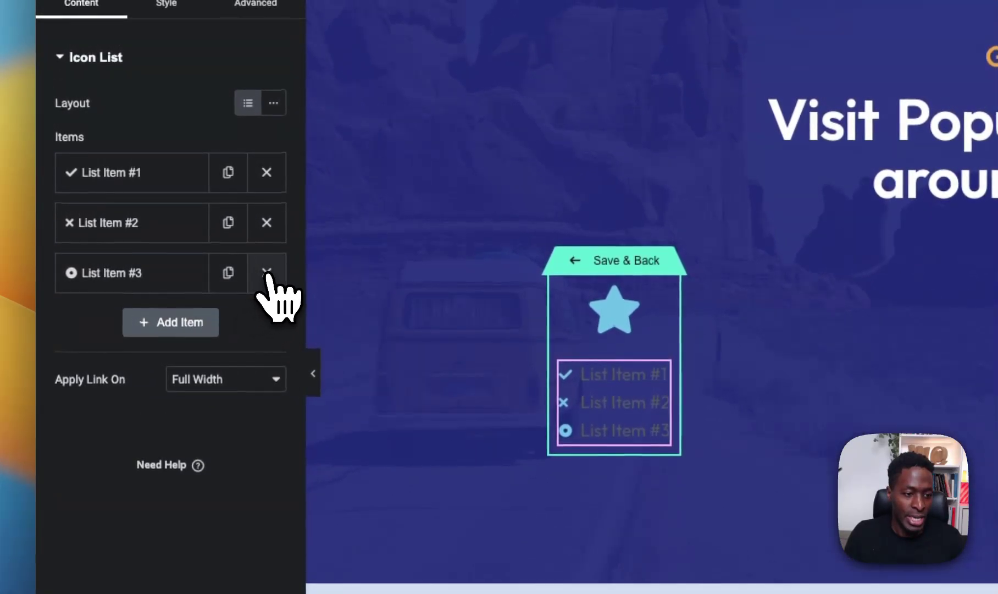
left_click(266, 273)
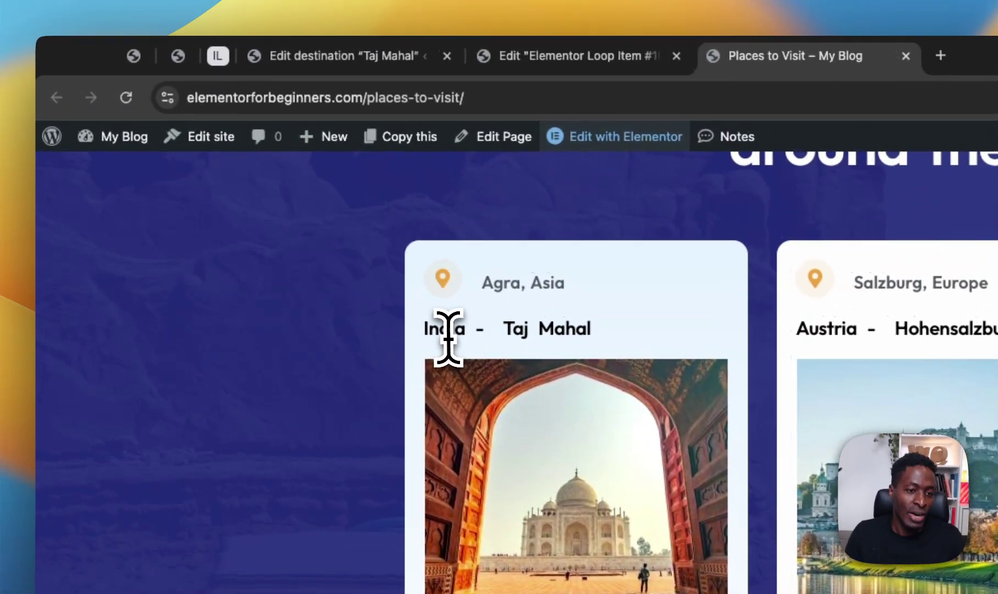
Step: Add a Heading widget below the icon list and duplicate it, using the published Taj Mahal card's title row as reference
left_click_drag(372, 264, 406, 263)
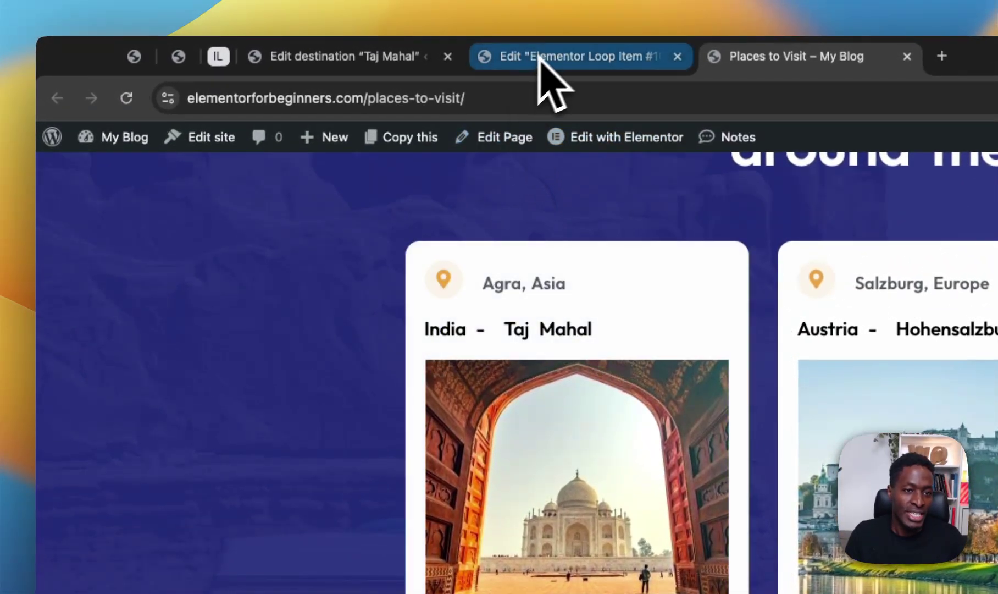
left_click(530, 57)
left_click(332, 58)
left_click(529, 59)
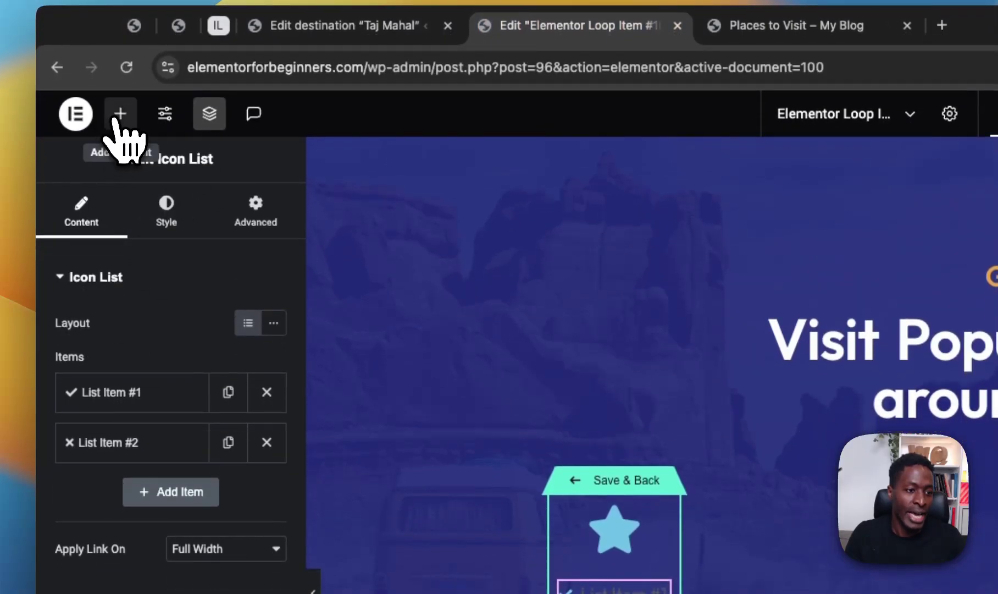
left_click(120, 113)
scroll(174, 434, "down", 3)
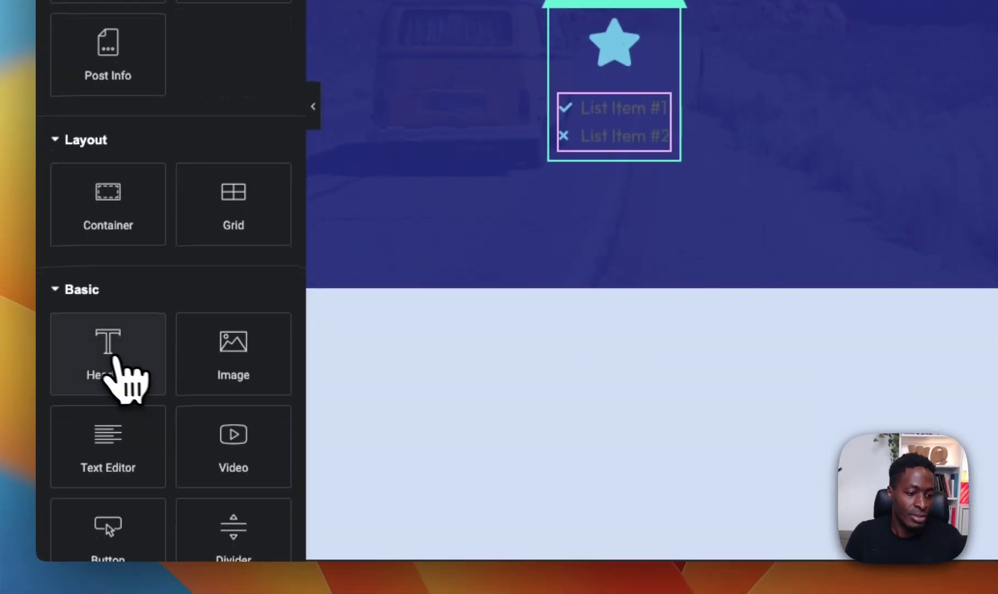
left_click_drag(116, 374, 640, 191)
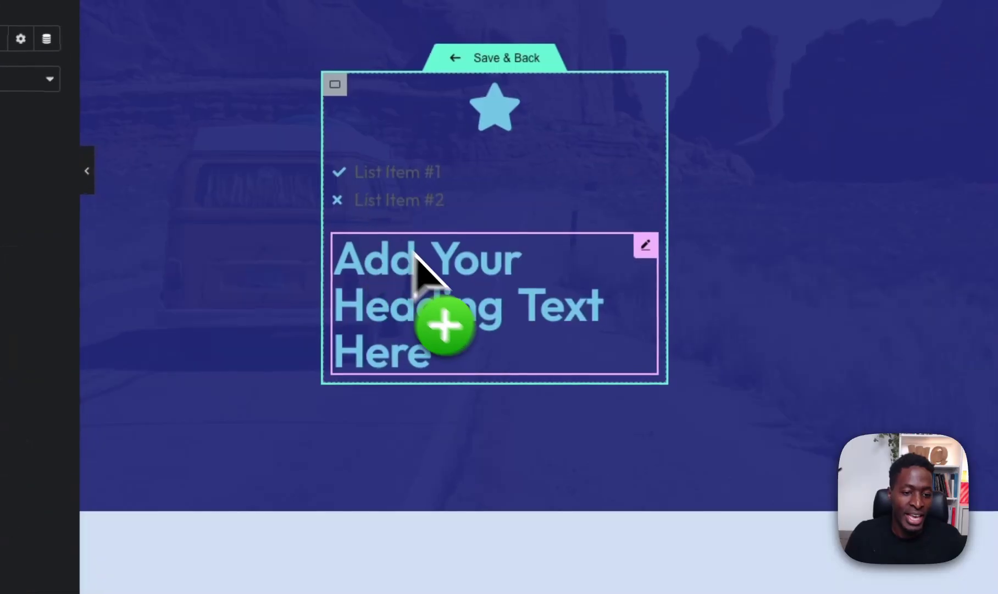
right_click(654, 253)
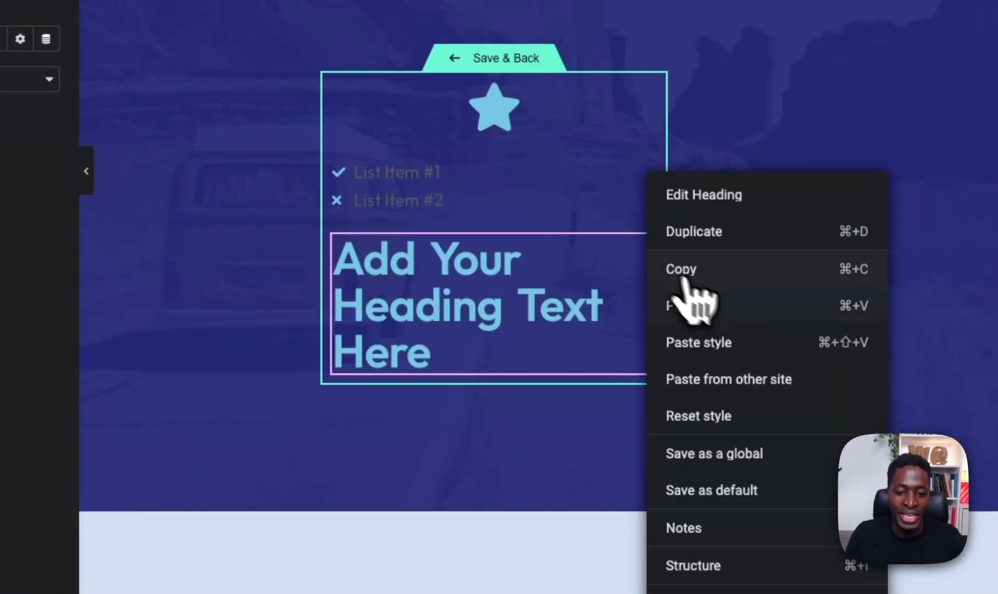
left_click(716, 244)
Step: Add an Image widget below the second heading in the loop item template
scroll(550, 357, "down", 1)
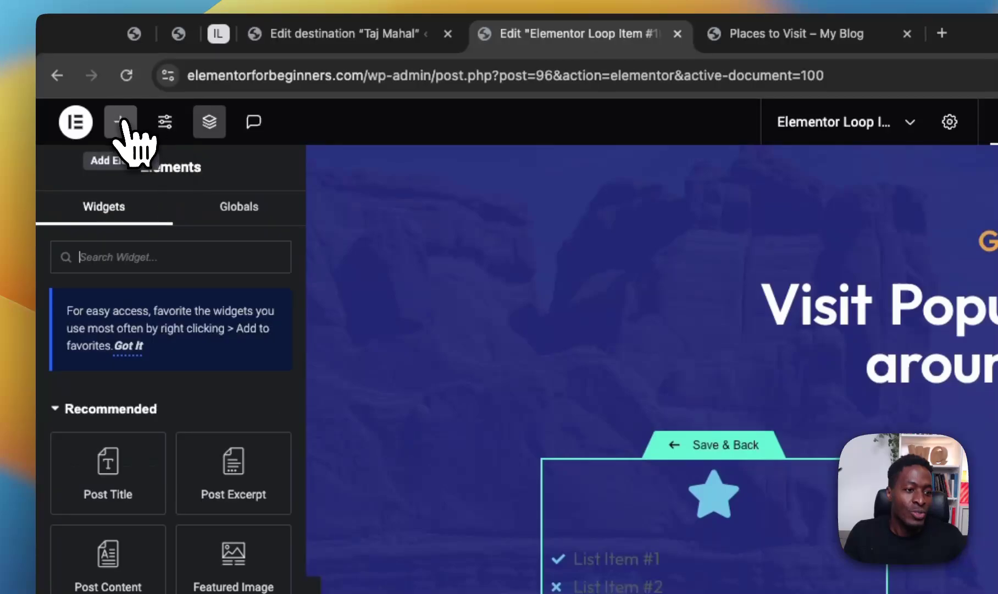
scroll(148, 448, "down", 4)
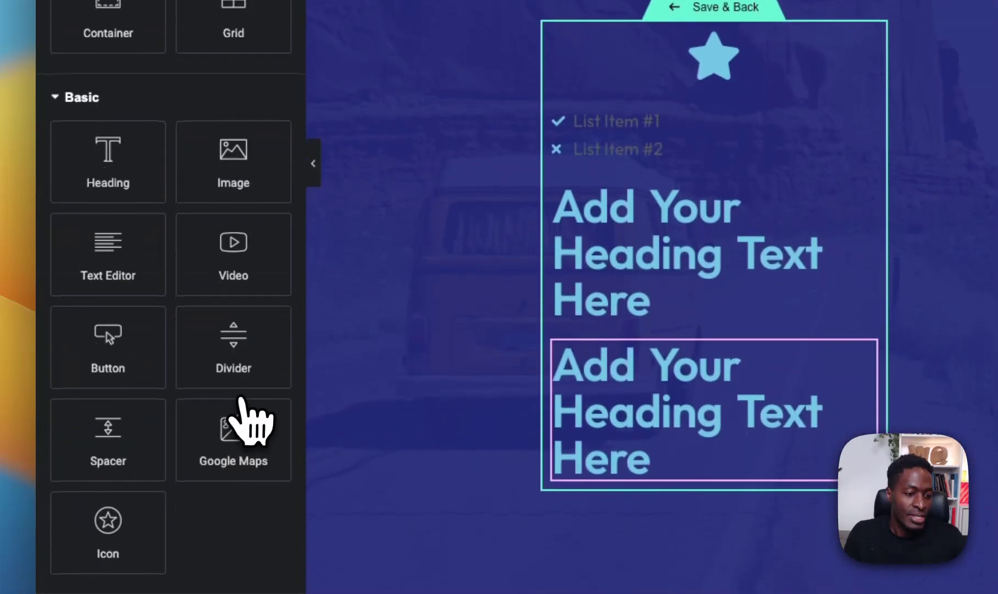
left_click_drag(237, 195, 665, 487)
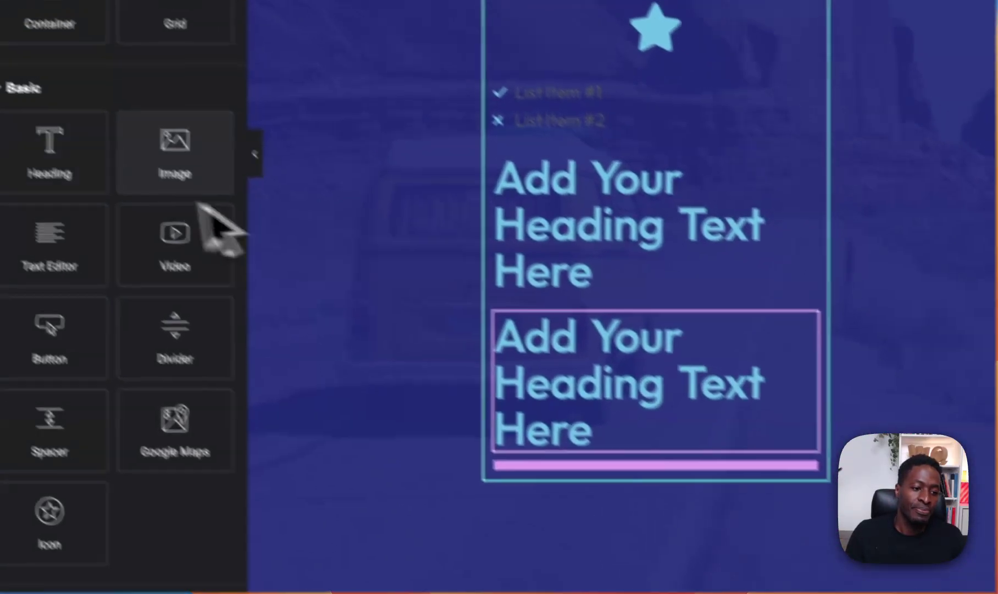
left_click_drag(173, 174, 614, 466)
Step: Place a duplicate of the icon list below the image and add a third item to it, following the published card's details row
left_click_drag(472, 426, 430, 430)
scroll(452, 419, "down", 4)
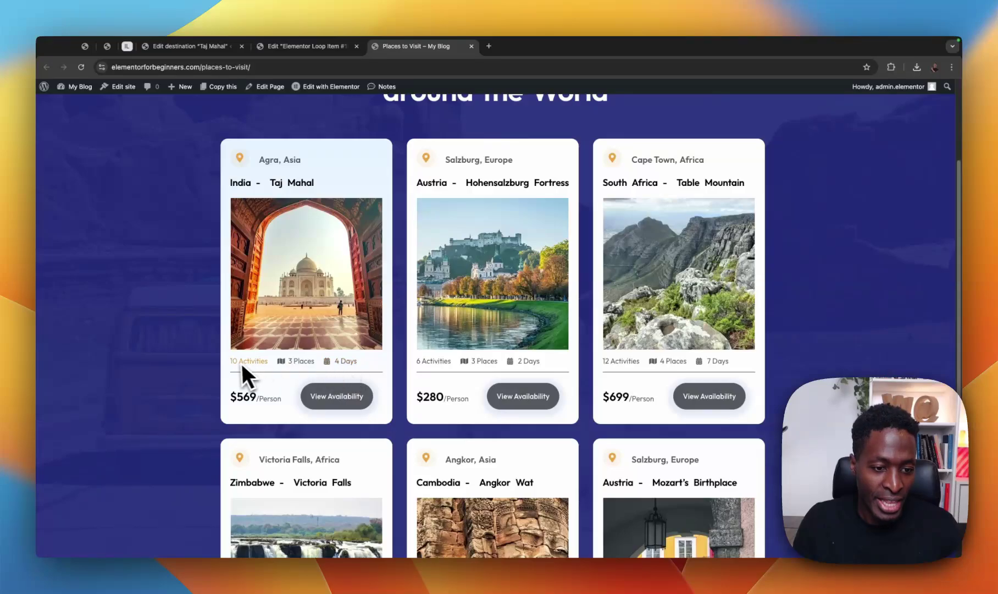
left_click(189, 46)
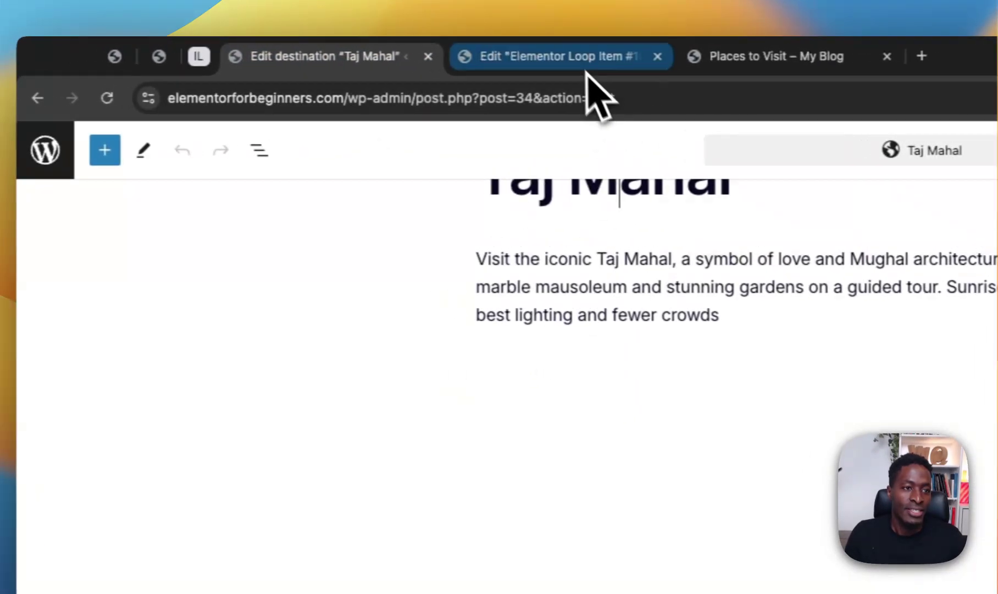
left_click(587, 70)
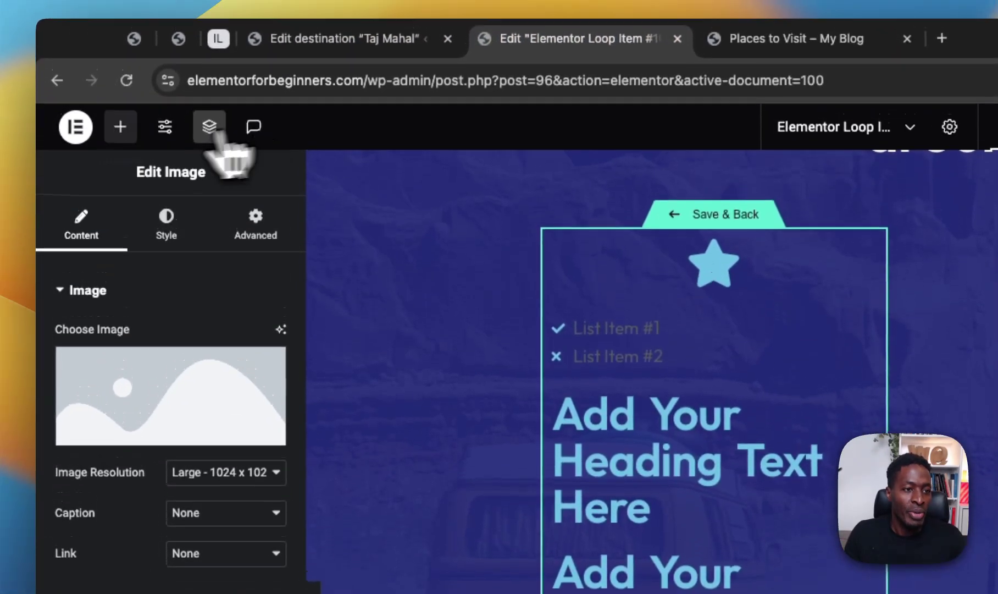
left_click(122, 132)
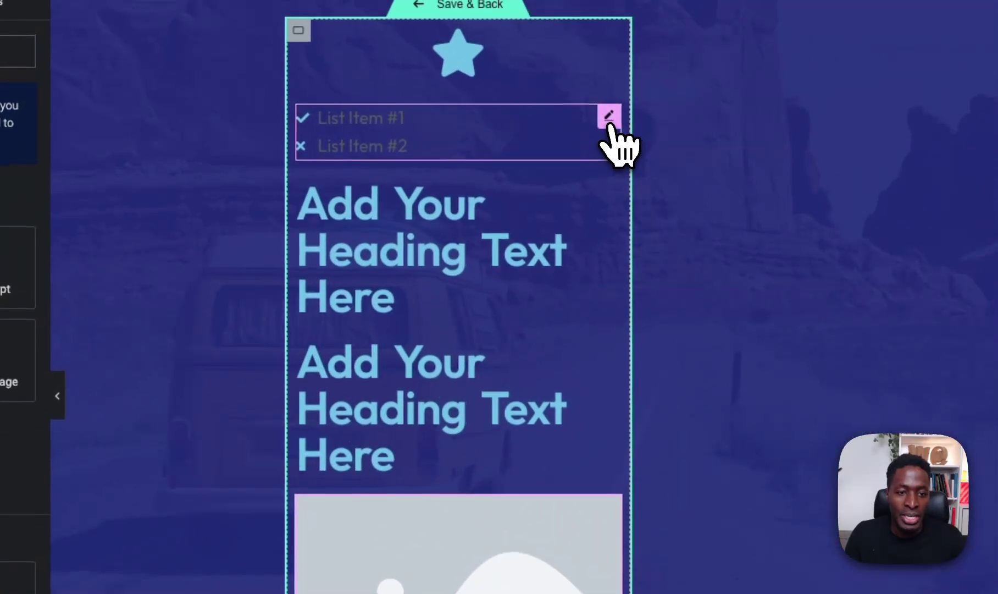
right_click(609, 118)
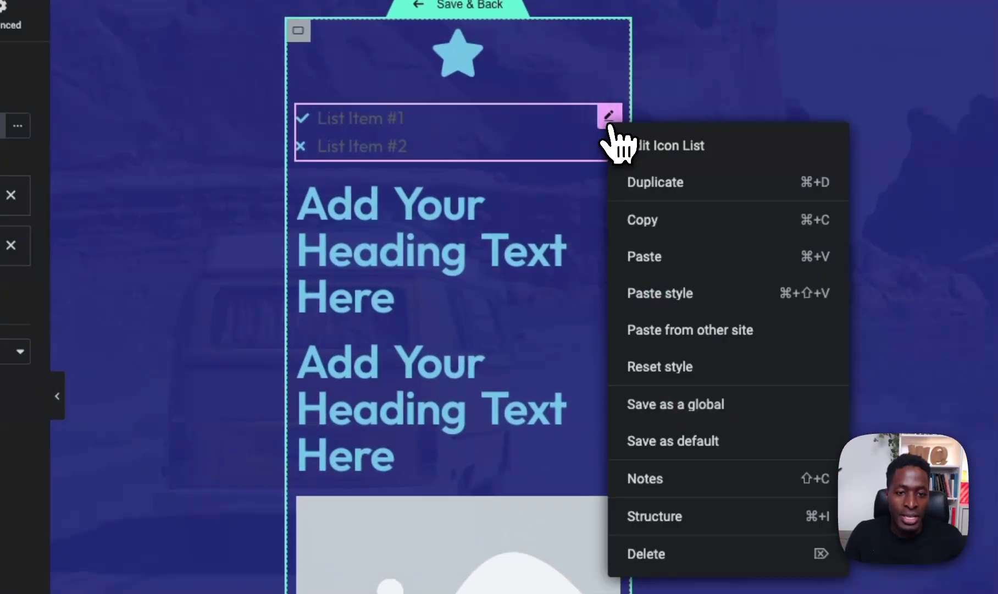
left_click(651, 187)
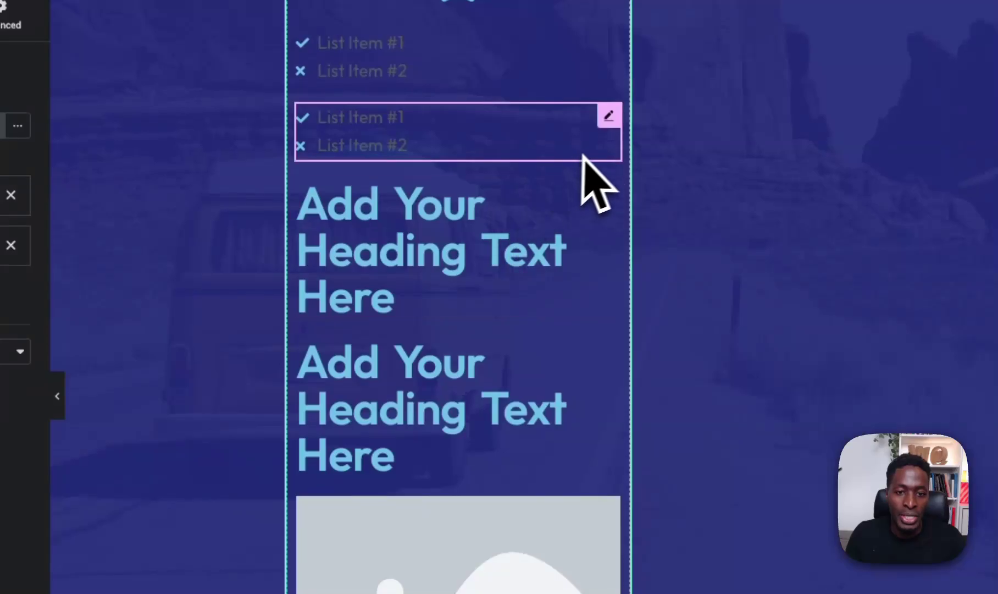
mouse_move(606, 120)
left_mouse_down()
mouse_move(558, 462)
mouse_move(584, 443)
mouse_move(595, 402)
left_mouse_up()
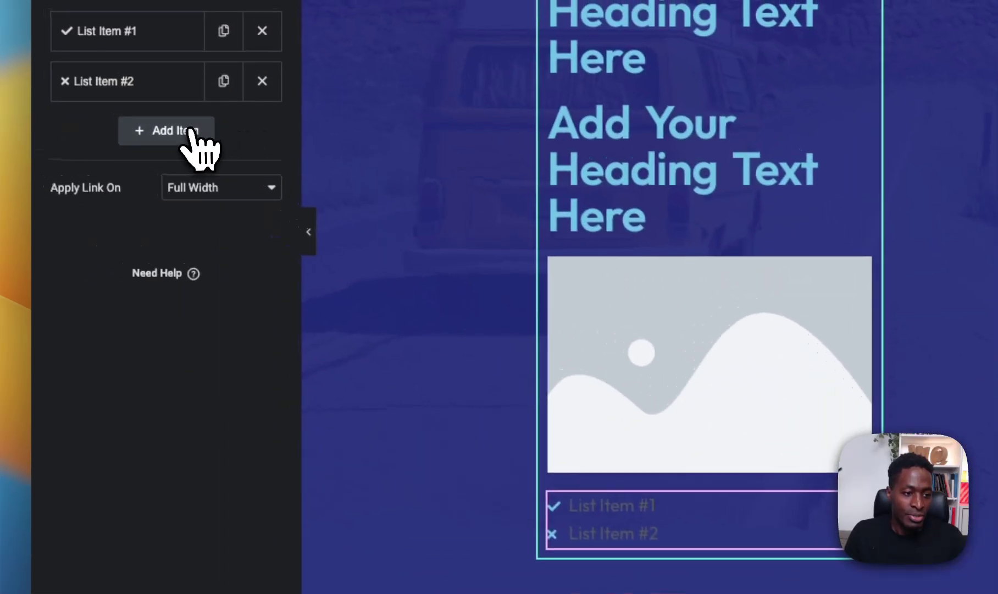
left_click(66, 53)
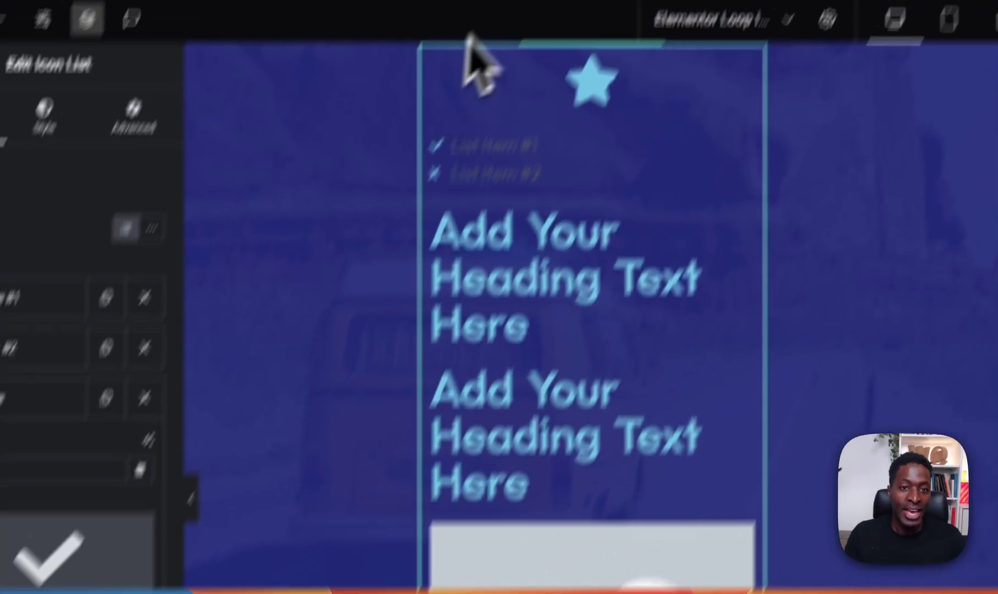
Step: Add a Heading widget below the second icon list and duplicate it, following the price row of the published Taj Mahal card
left_click(637, 44)
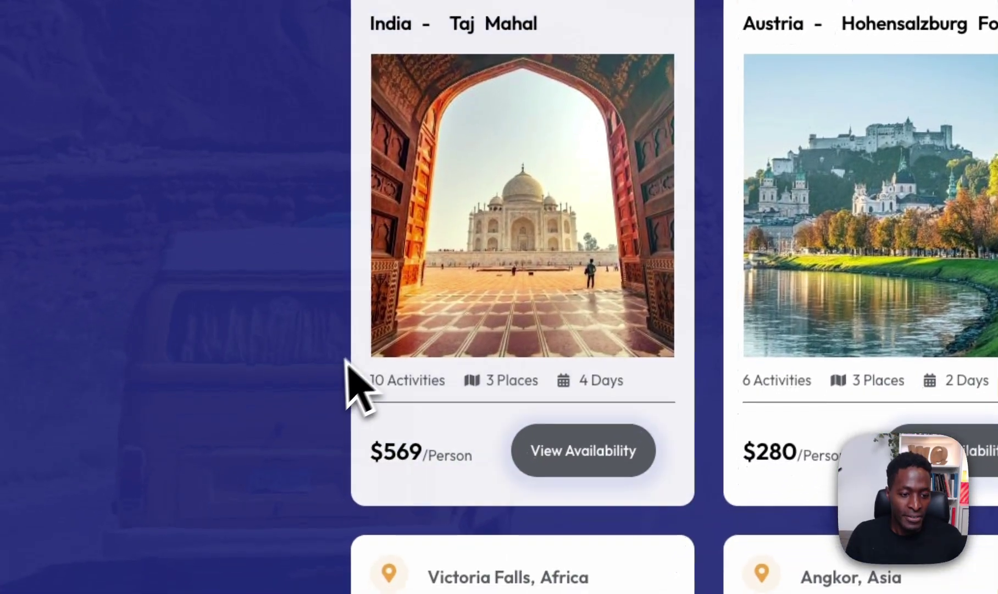
left_click_drag(447, 492, 419, 495)
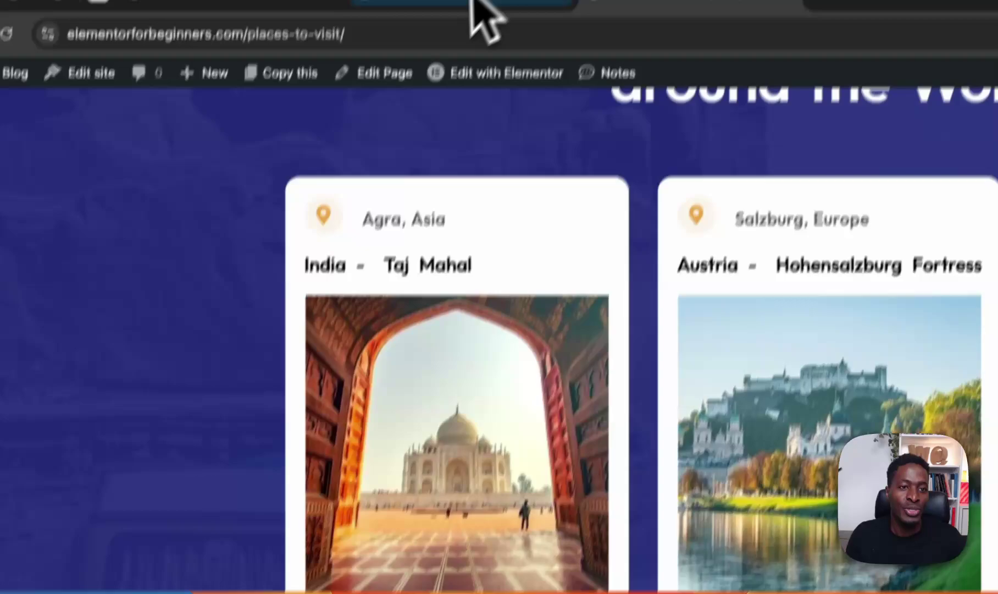
left_click(444, 49)
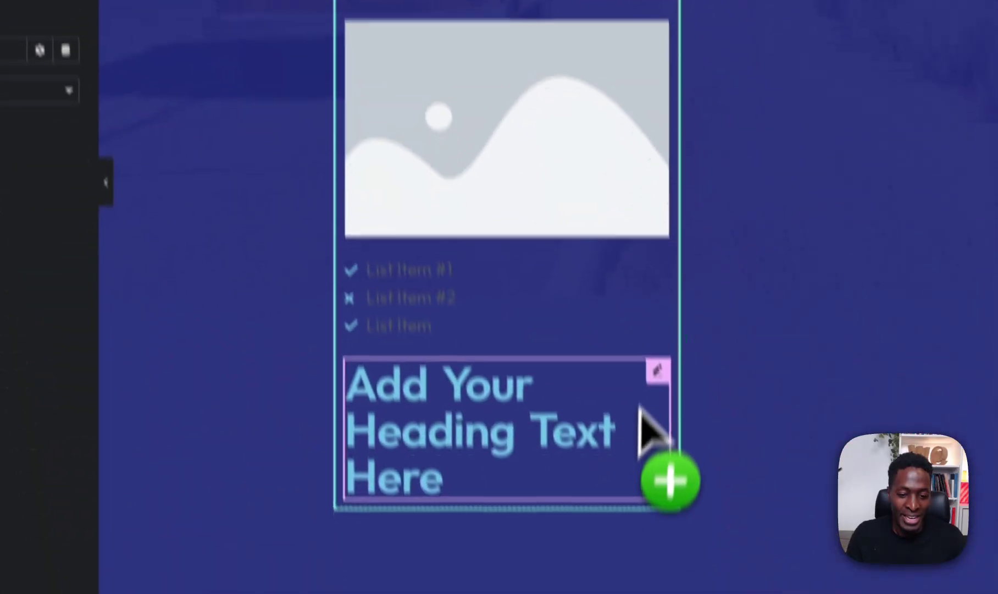
right_click(648, 395)
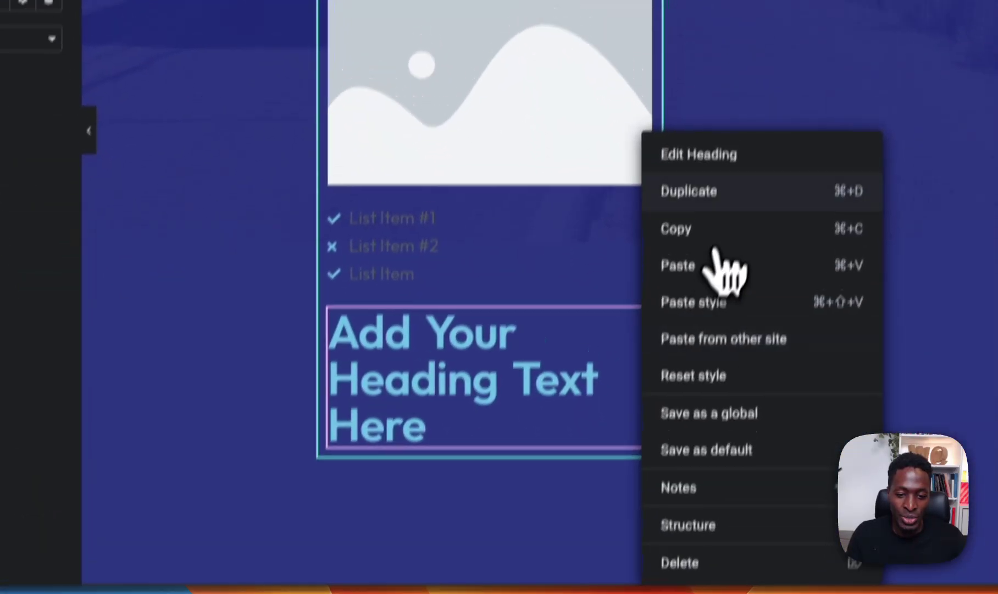
left_click(720, 237)
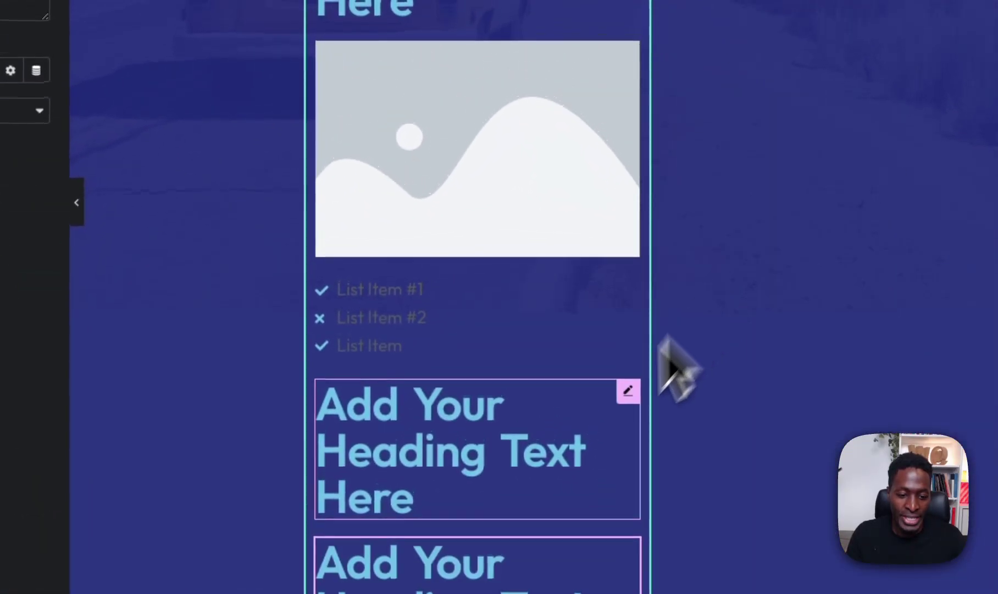
scroll(577, 440, "down", 3)
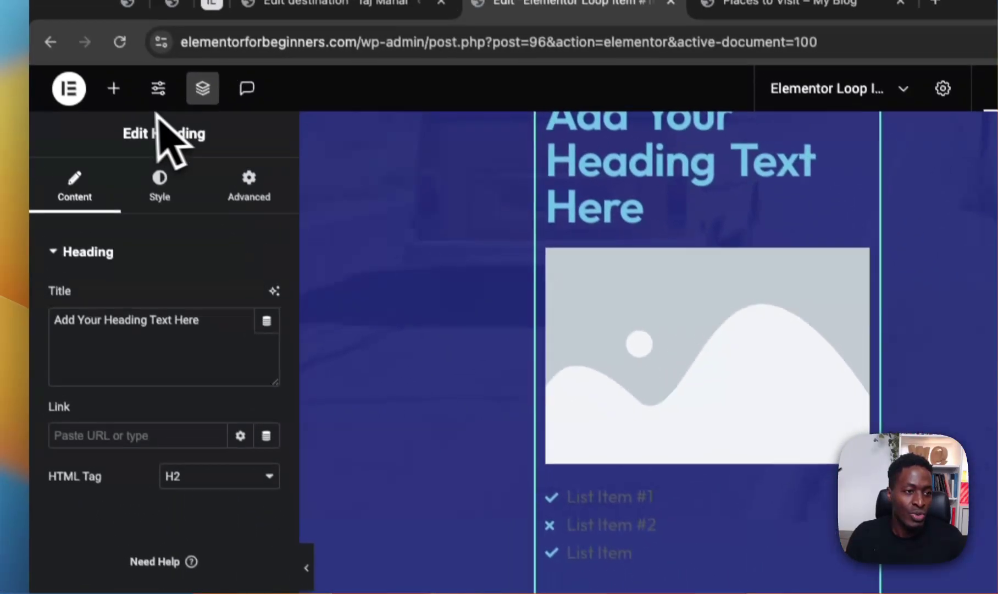
Step: Search the widgets for "butt" and add a Button widget below the last heading in the loop item template
left_click(122, 112)
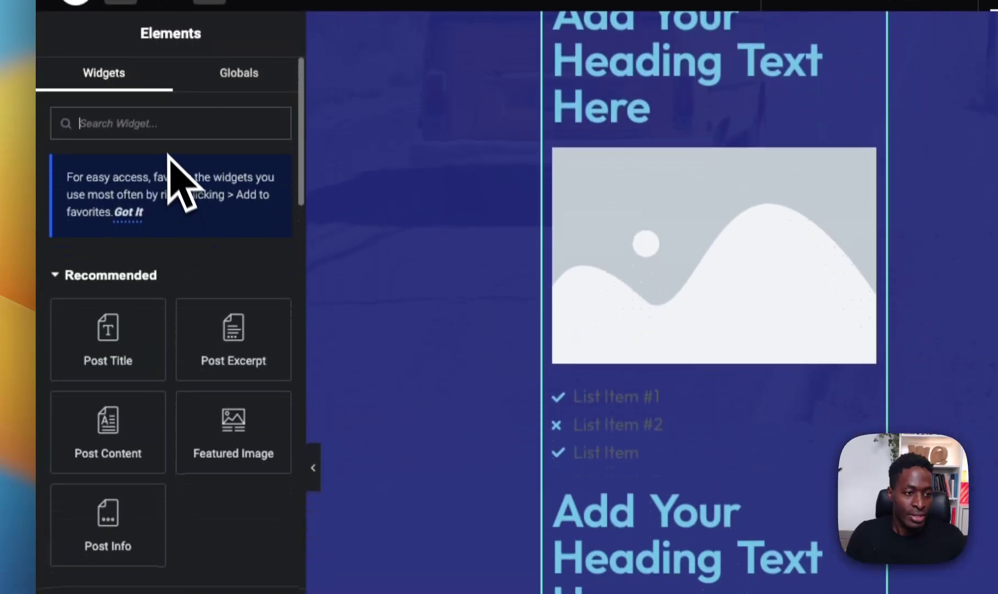
type("butt")
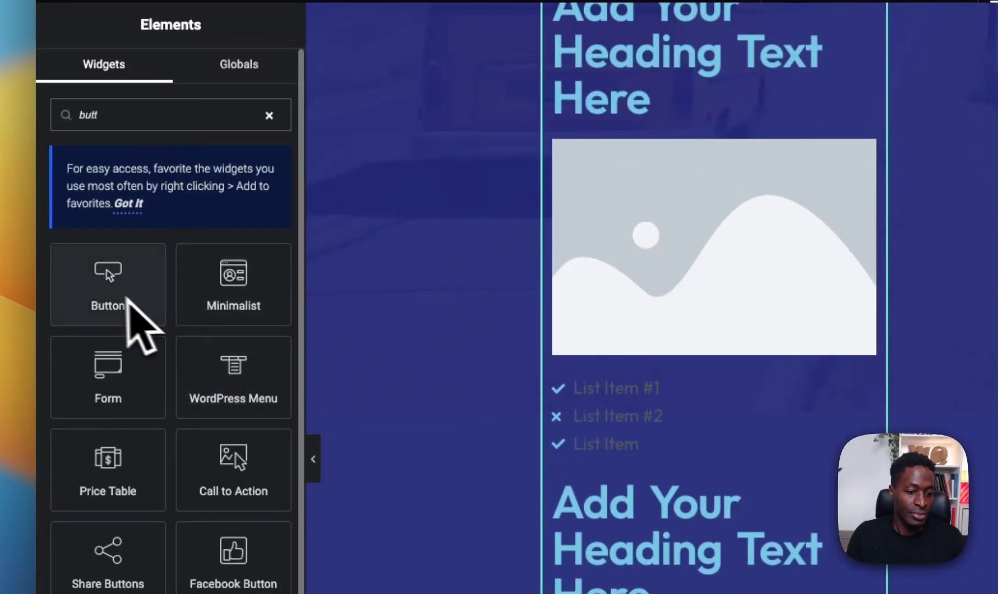
left_click_drag(127, 299, 681, 429)
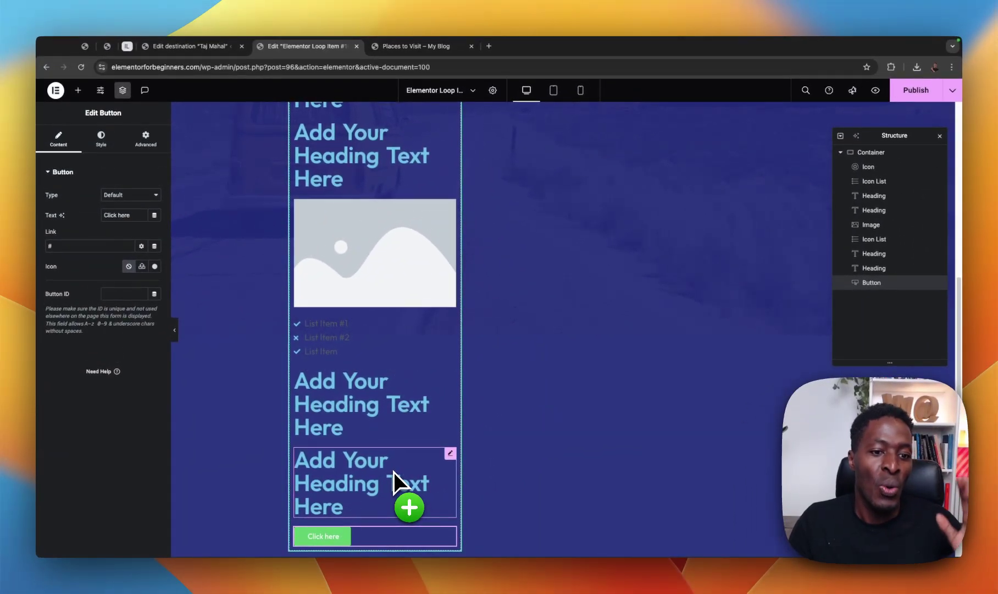
Step: Review the order of all widgets stacked in the loop item template, from the star icon to the button
scroll(394, 472, "up", 5)
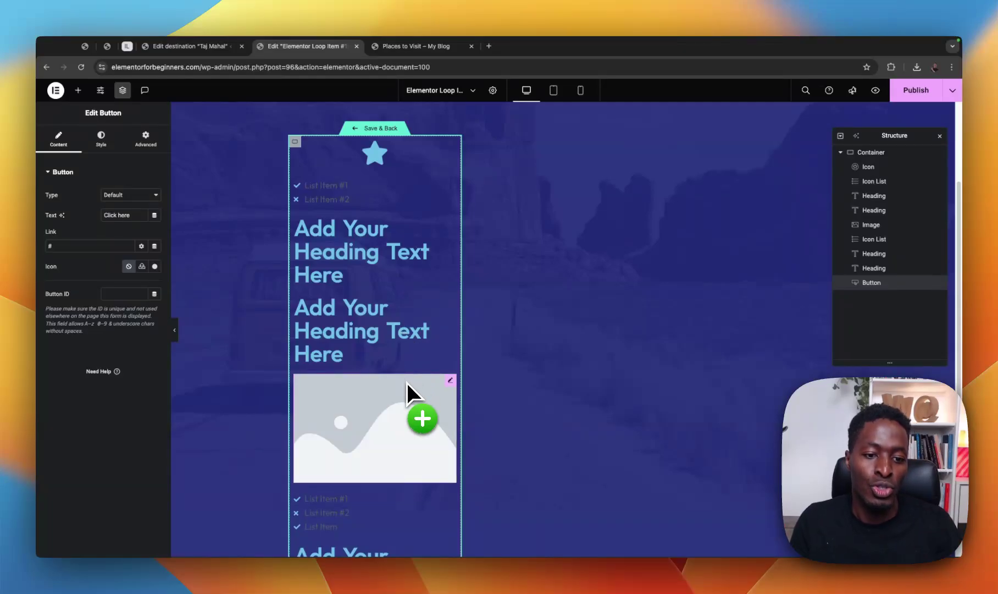
mouse_move(408, 383)
left_mouse_down()
mouse_move(399, 377)
mouse_move(413, 371)
left_mouse_up()
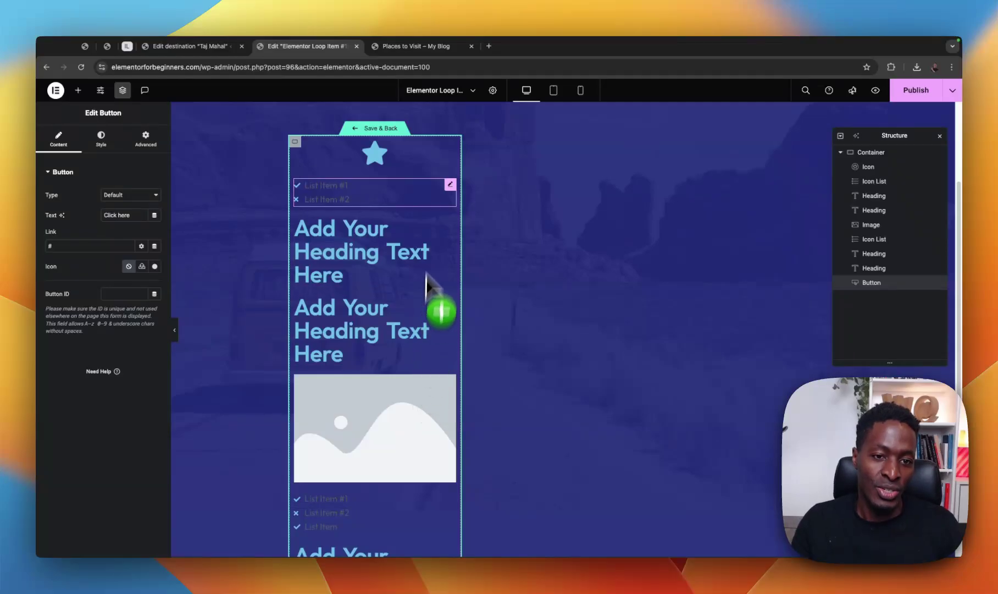
scroll(417, 219, "down", 3)
scroll(418, 225, "up", 6)
scroll(419, 227, "down", 6)
scroll(420, 230, "up", 3)
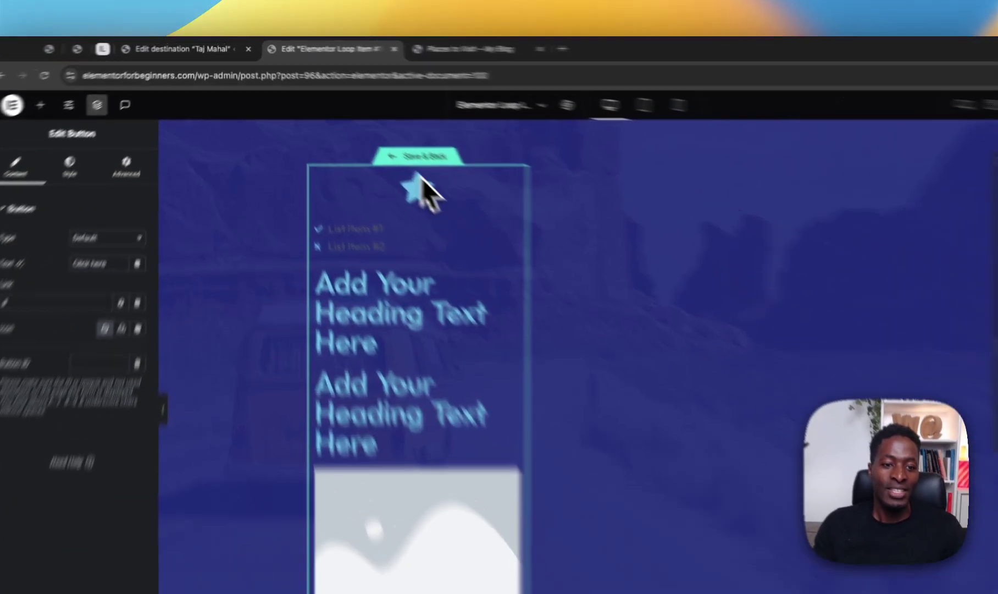
scroll(346, 316, "down", 4)
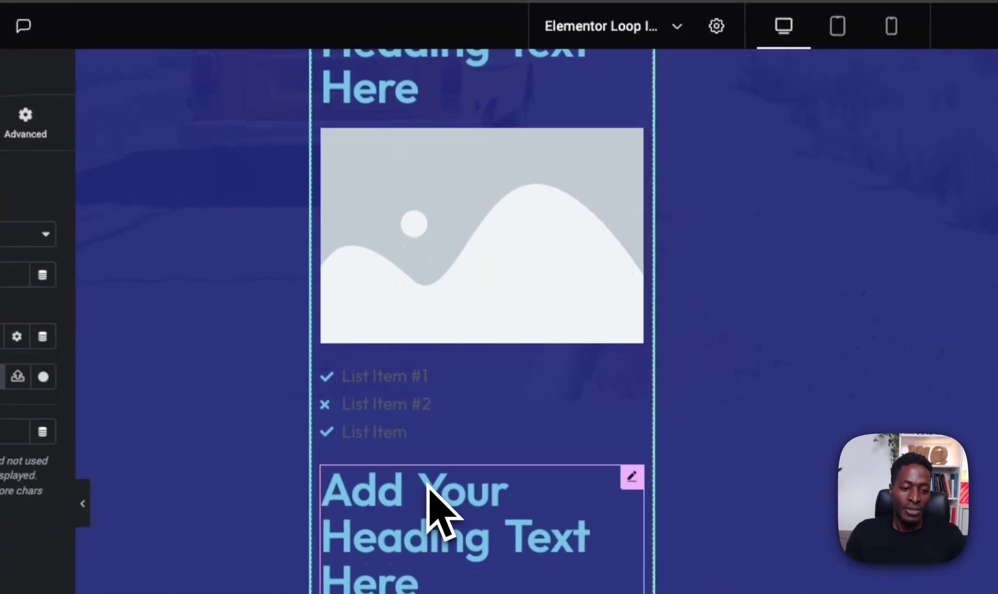
scroll(495, 385, "up", 1)
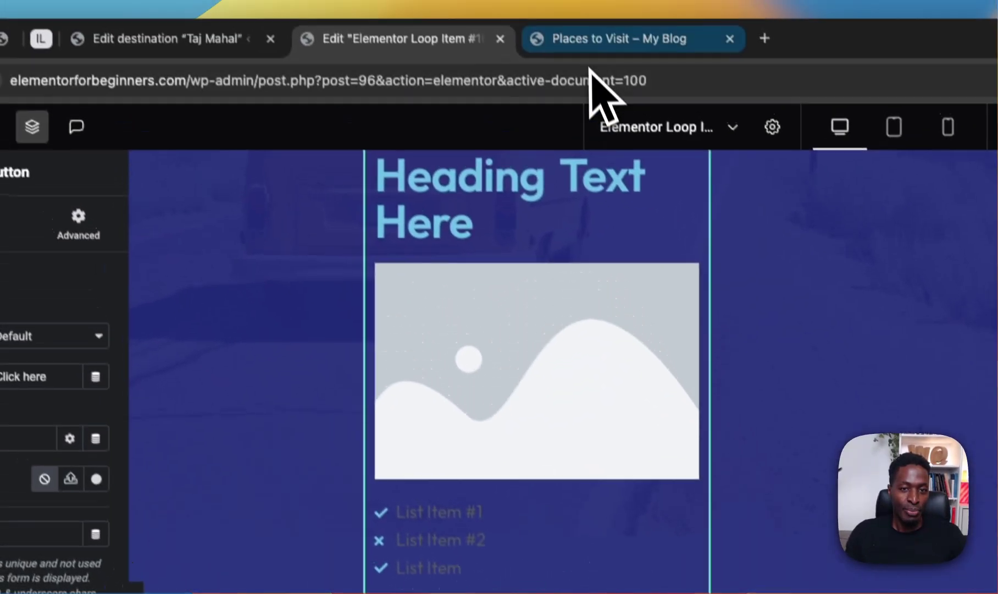
Step: Add a nested container above the star icon for a row of items, following the published card's location row
left_click(596, 53)
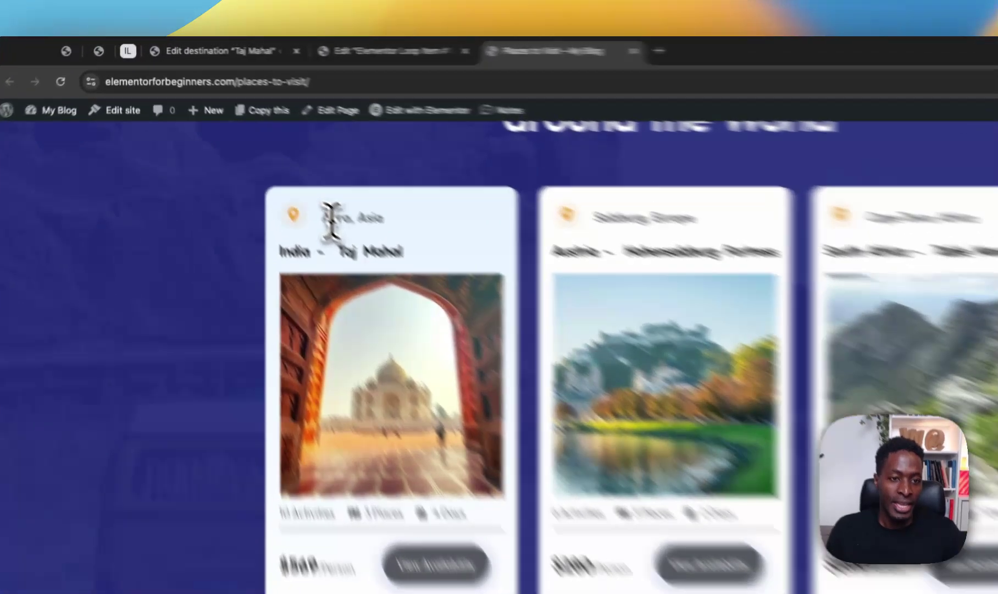
left_click_drag(263, 160, 298, 163)
left_click_drag(461, 283, 410, 283)
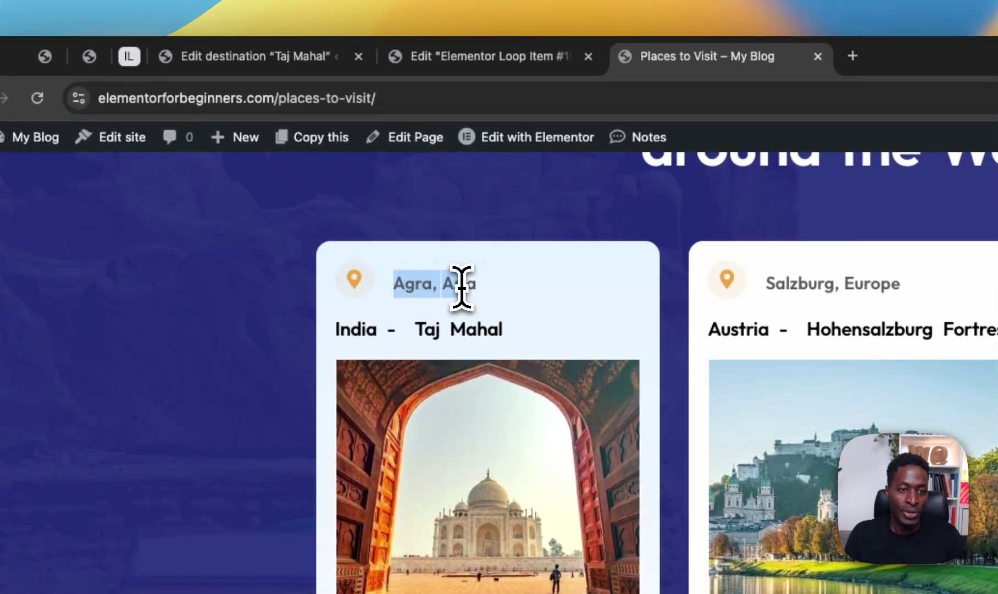
left_click(489, 56)
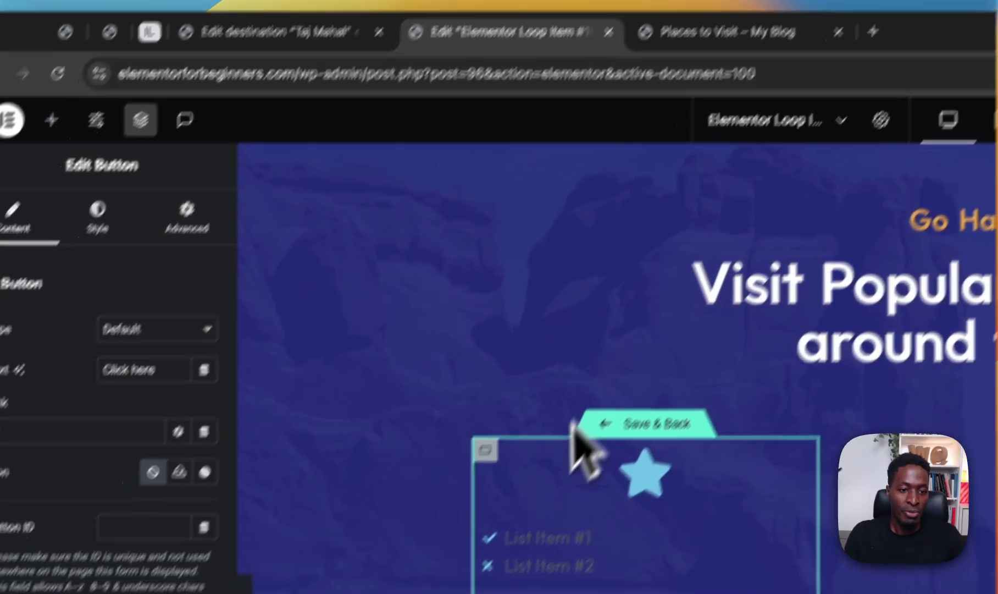
left_click(51, 120)
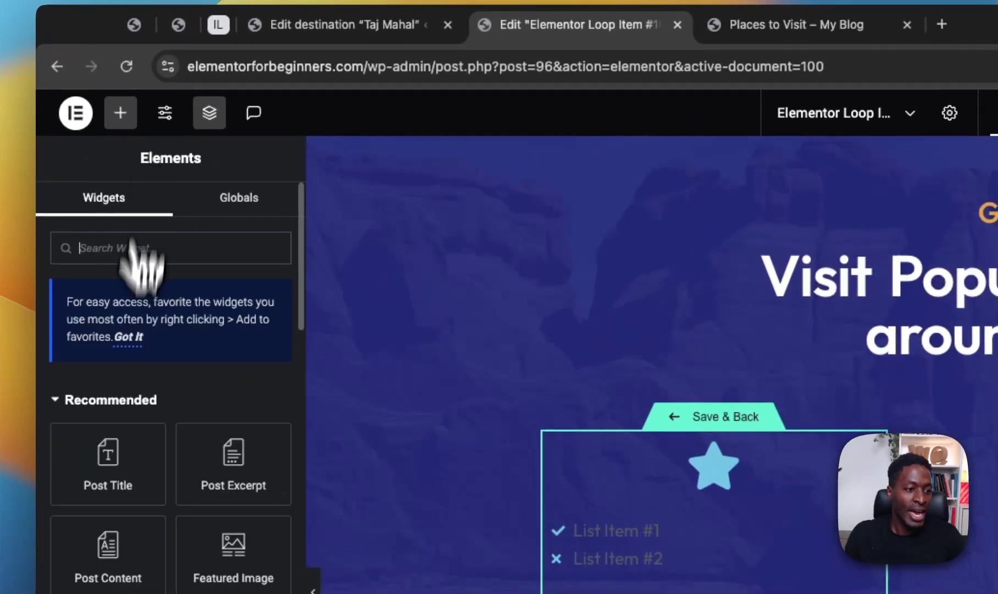
left_click_drag(100, 461, 652, 255)
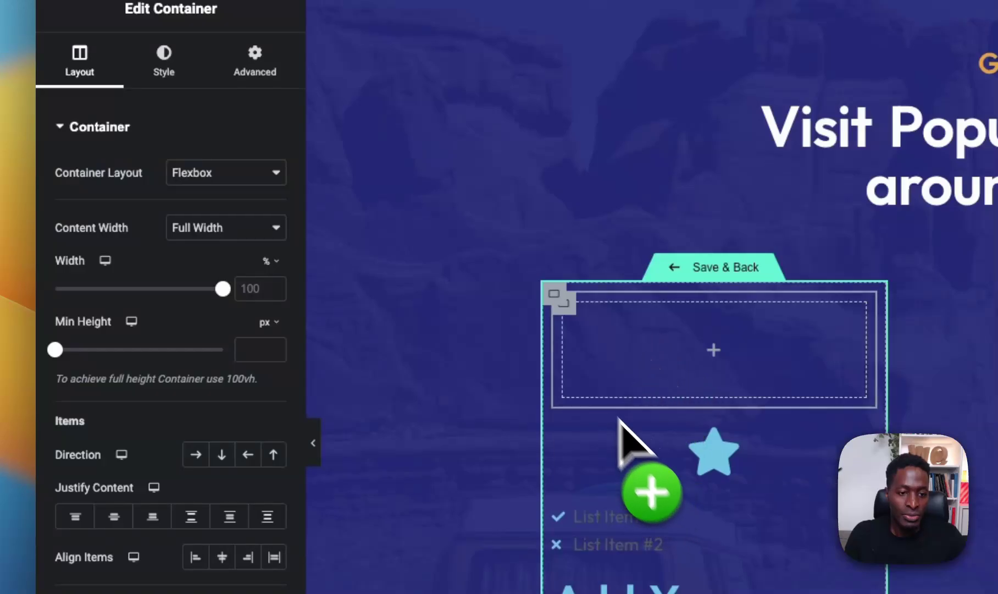
left_click(231, 70)
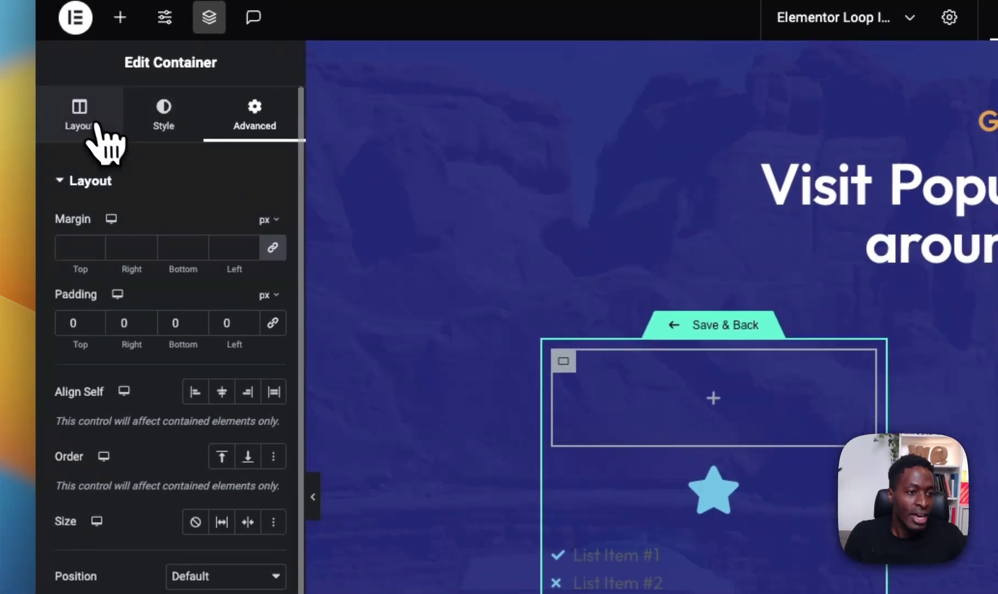
left_click(98, 127)
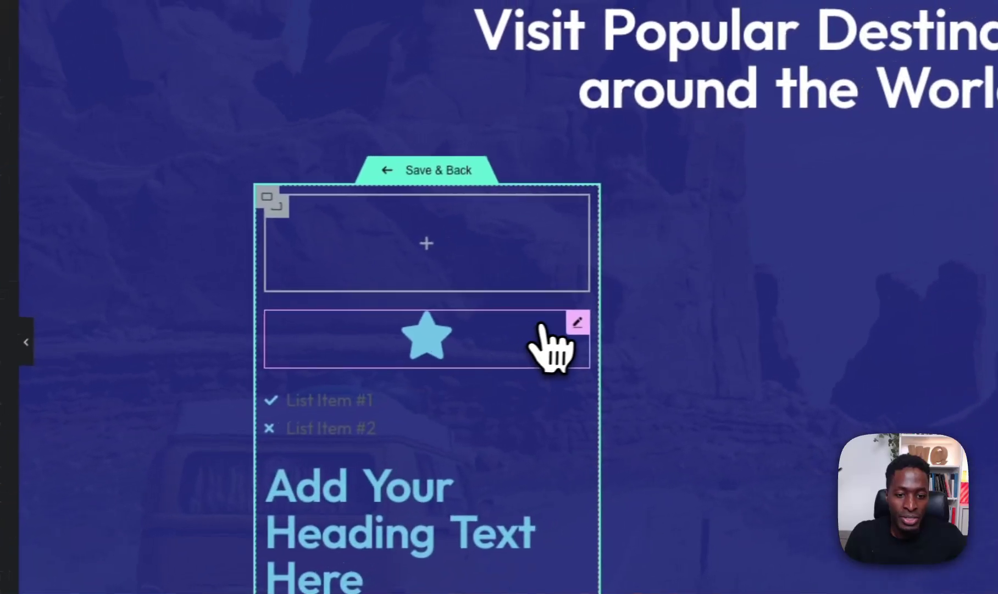
Step: Move the star icon and the first icon list side by side into the nested container, and set the list's layout to inline
left_click_drag(835, 259, 687, 163)
left_click_drag(390, 250, 392, 252)
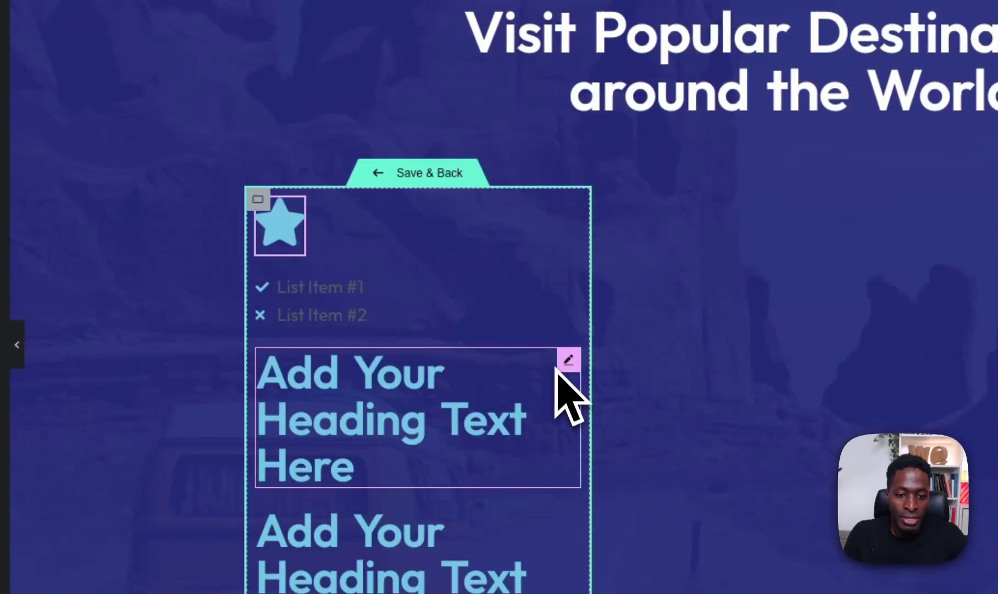
left_click_drag(566, 285, 452, 236)
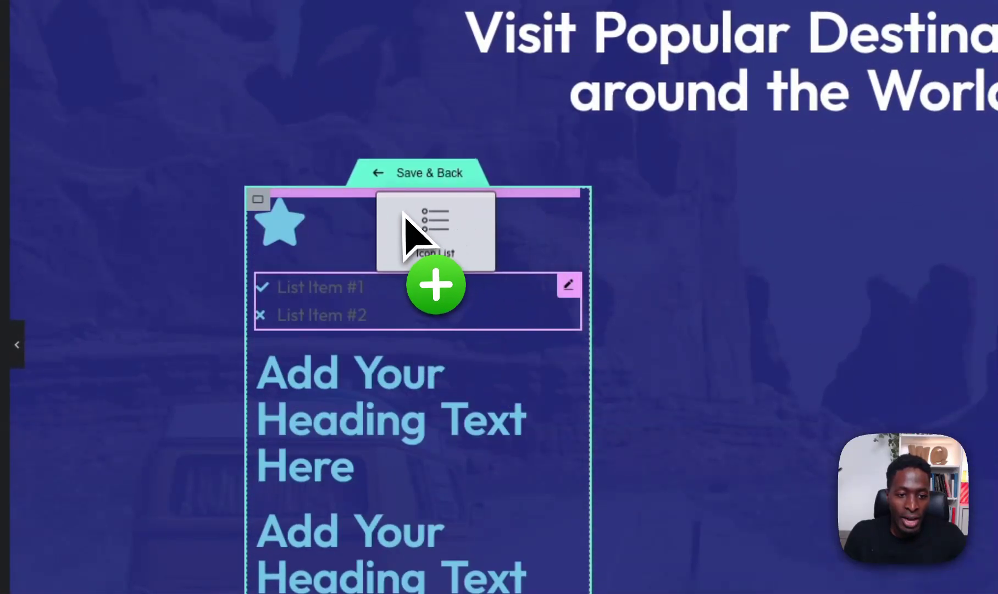
left_click_drag(350, 223, 352, 223)
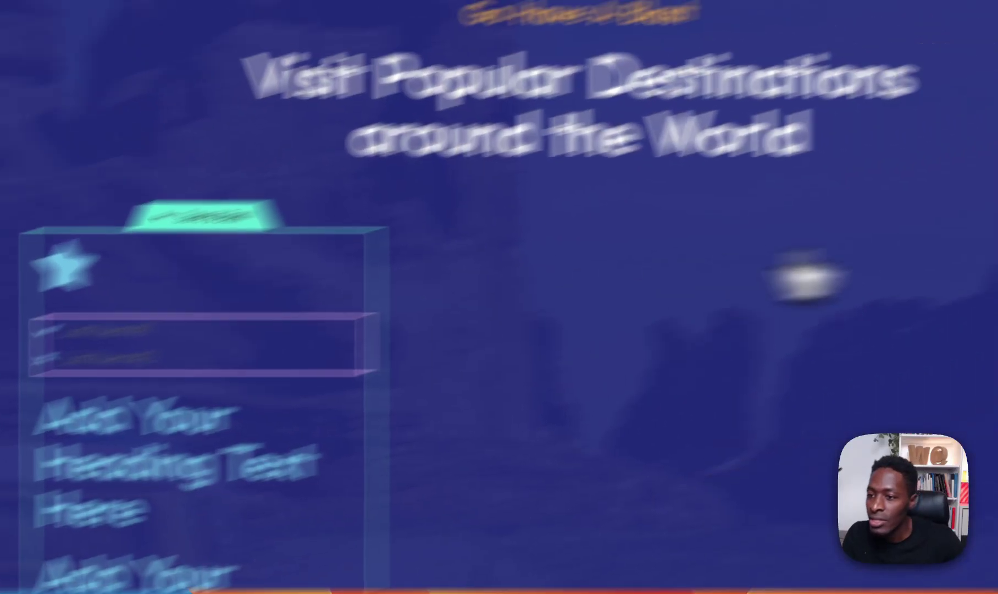
left_click_drag(829, 264, 838, 233)
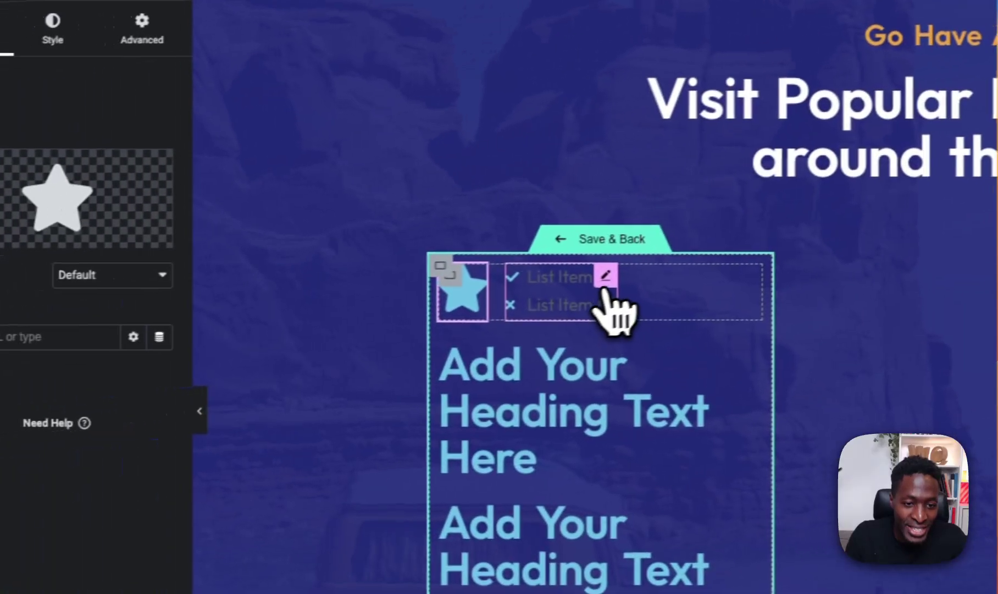
left_click(606, 279)
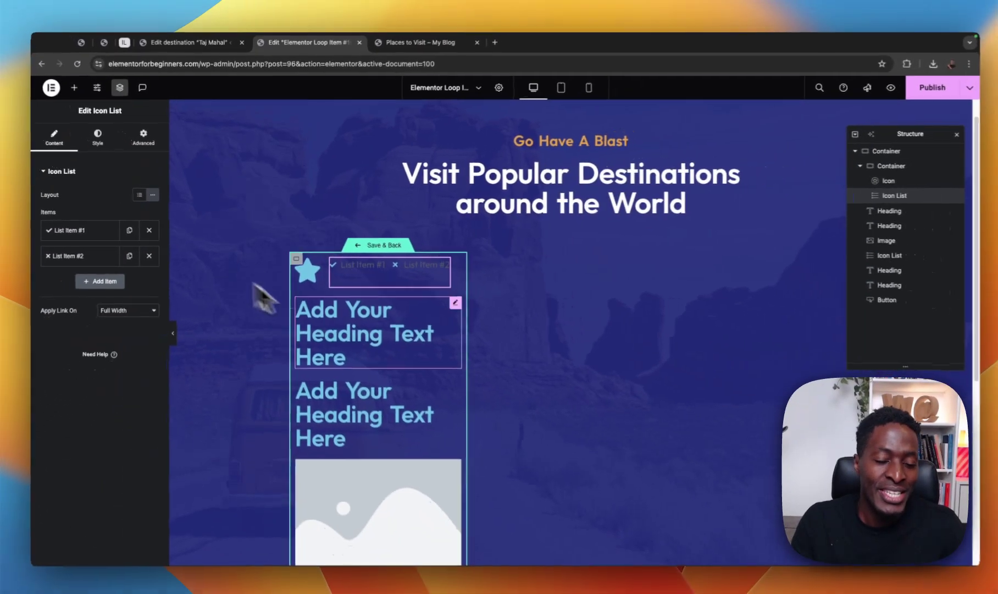
Step: Set the outer container's classic background to the white global color
left_click(361, 323)
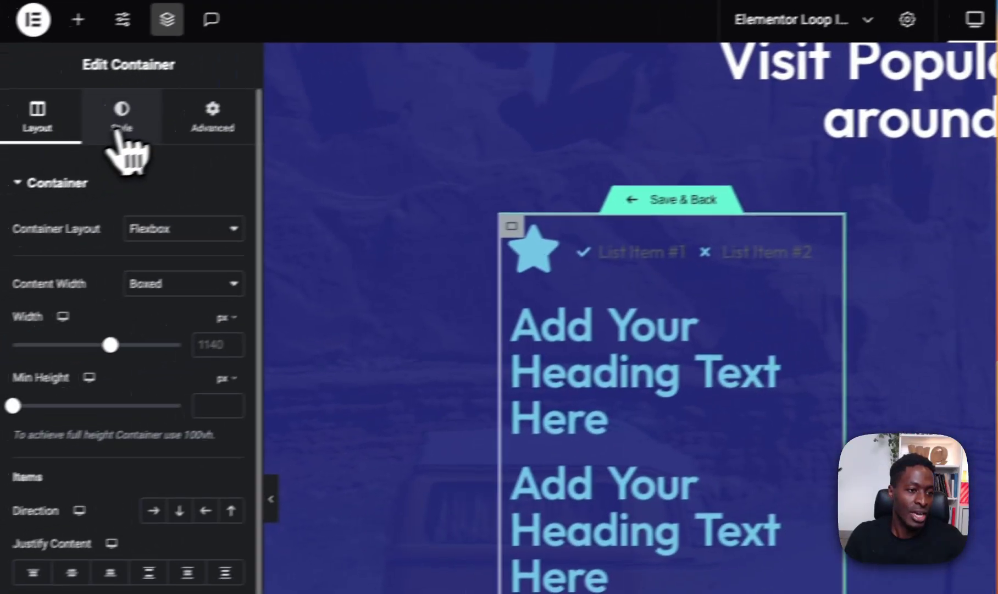
left_click(122, 126)
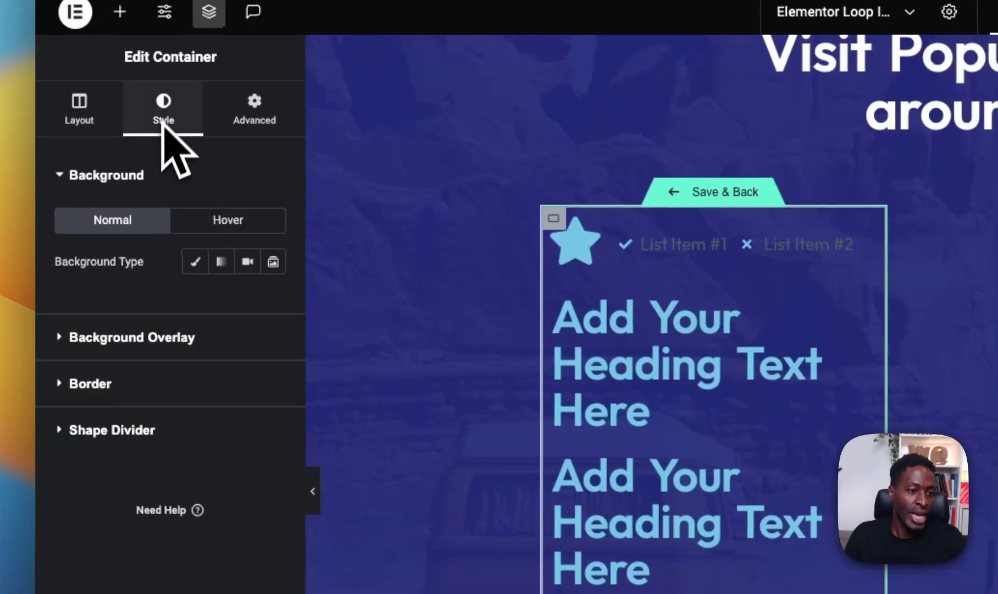
left_click(248, 301)
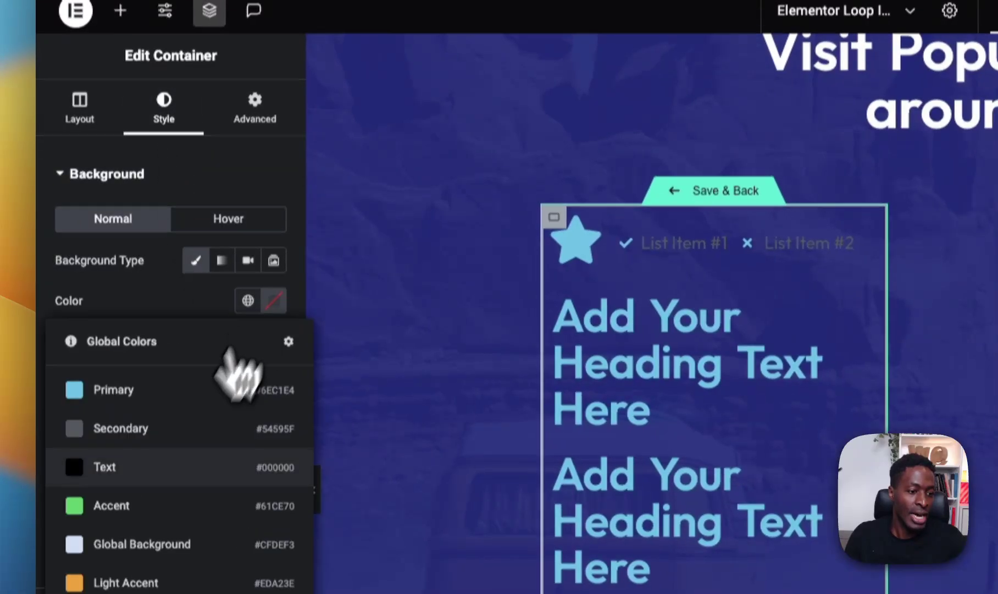
left_click(102, 345)
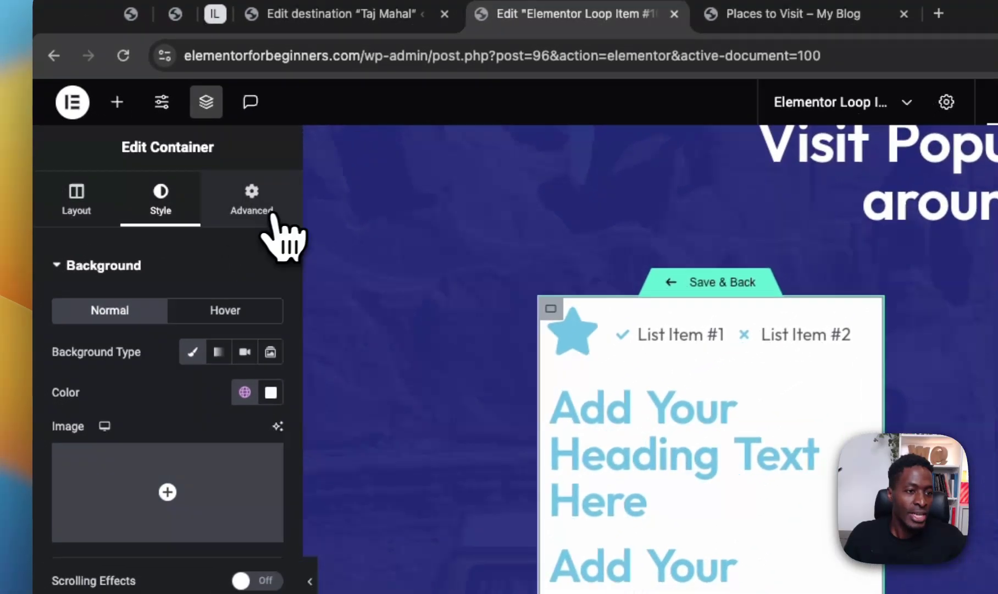
Step: Set the outer container's padding to 20 px on all sides
left_click(271, 216)
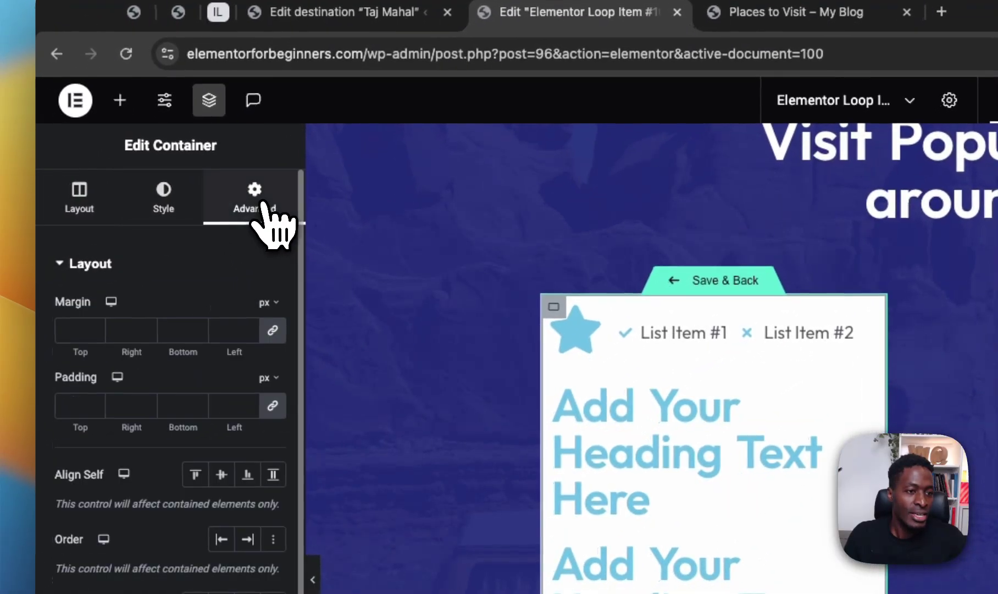
left_click(71, 407)
type("20")
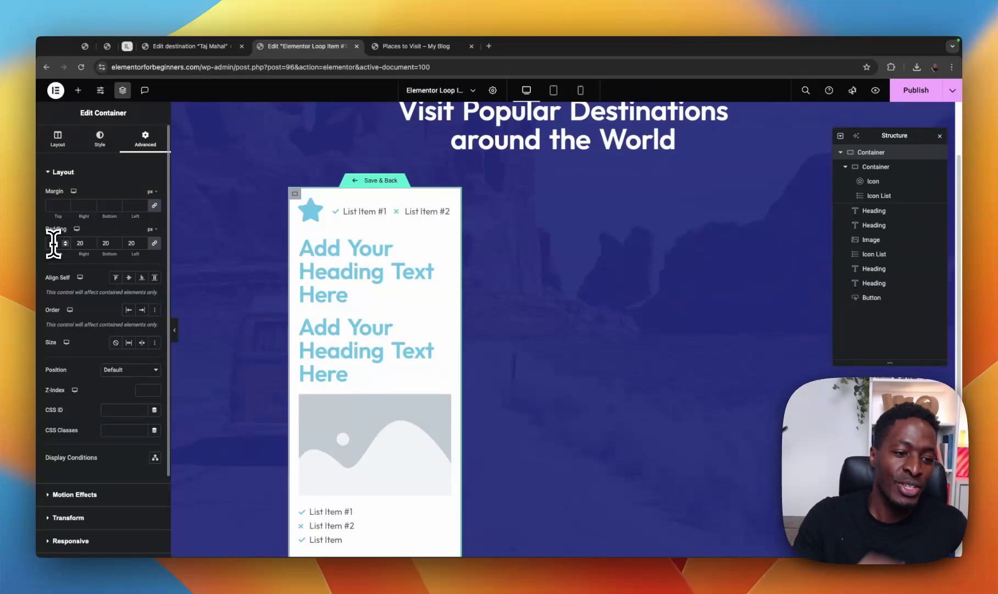
scroll(88, 285, "down", 4)
scroll(124, 382, "up", 4)
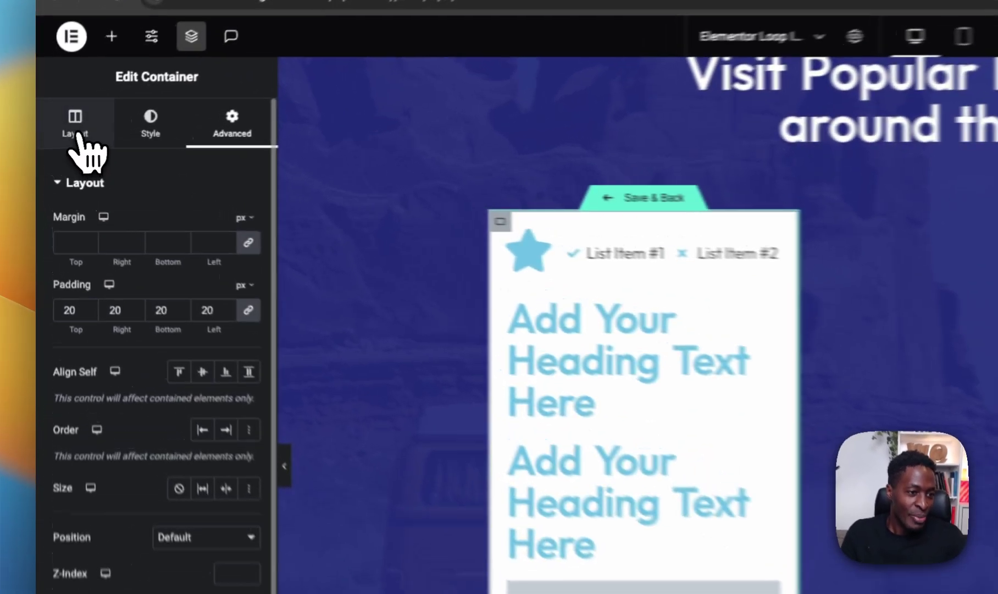
Step: Set the outer container's column and row gaps to 12 px
left_click(58, 137)
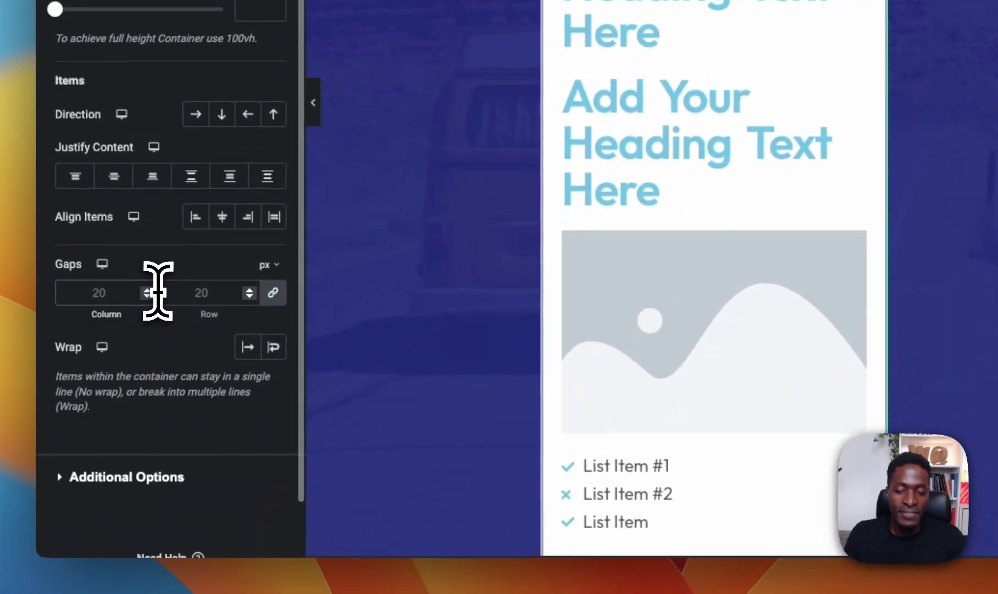
key("BackSpace")
key("BackSpace")
type("12")
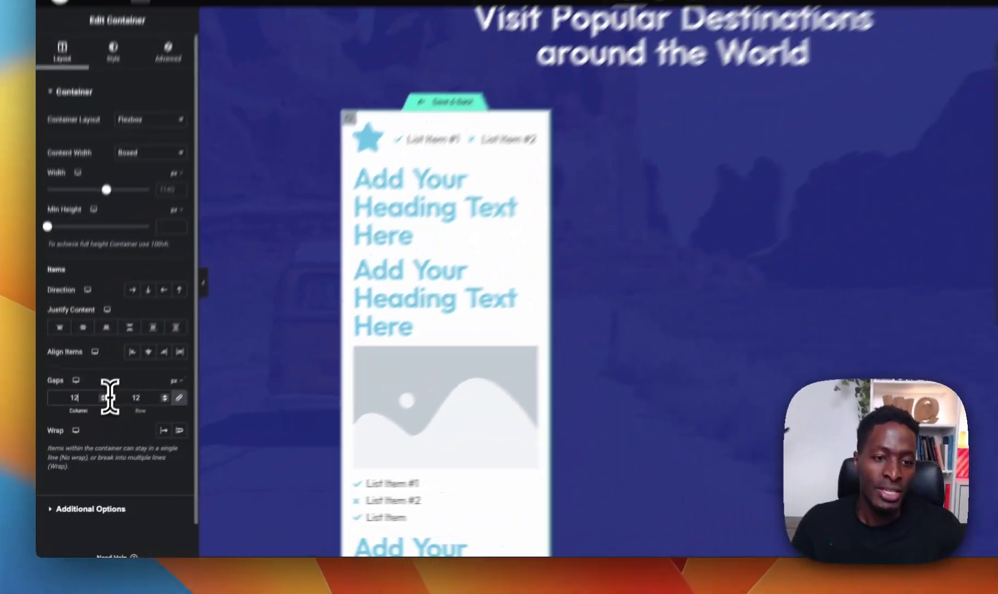
Step: Compare with the published destination card and set the outer container's border radius to 15 px on all corners
scroll(430, 272, "down", 5)
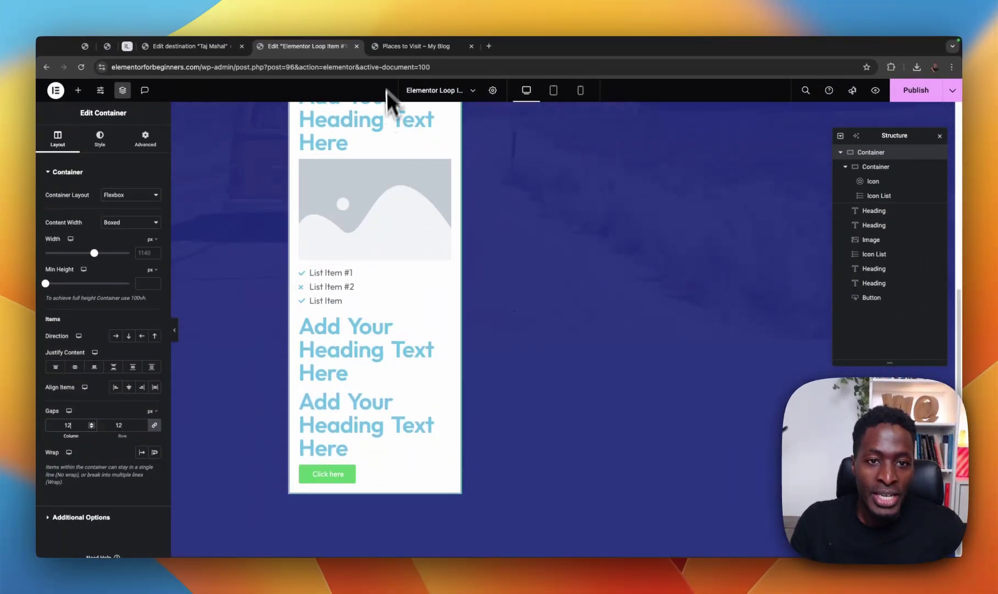
left_click(407, 47)
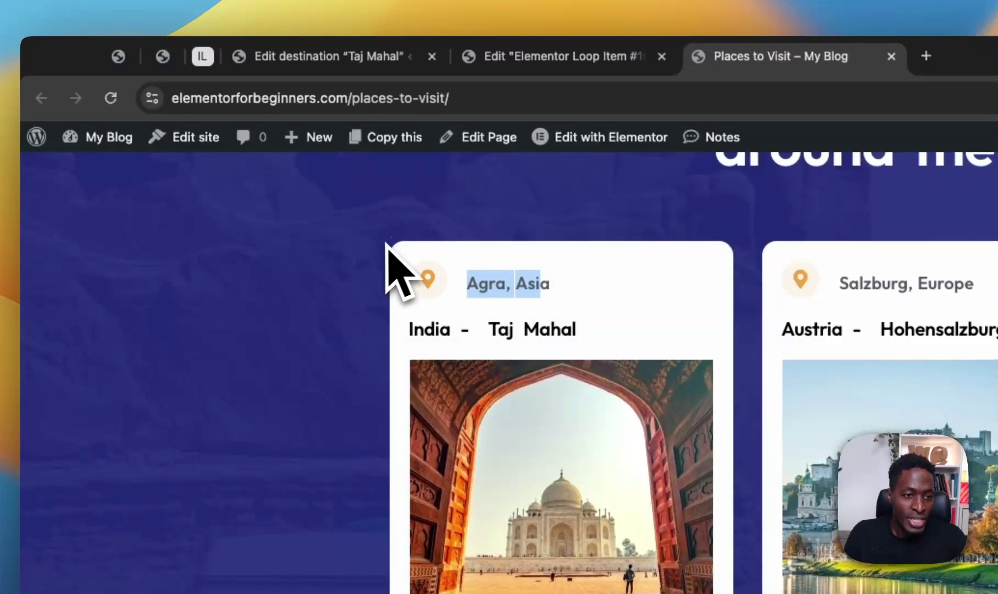
left_click(522, 57)
left_click(538, 326)
left_click(149, 242)
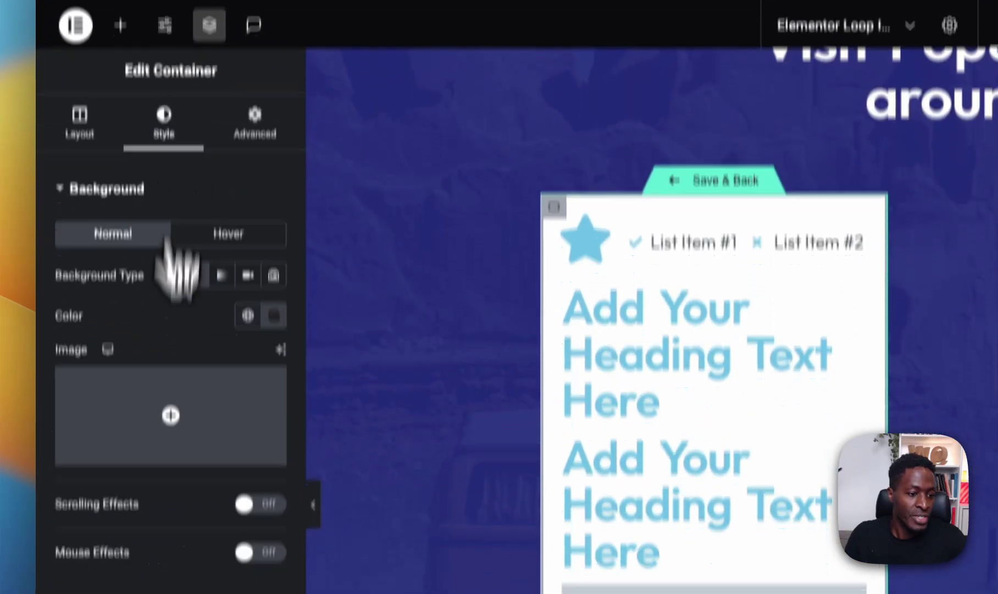
left_click(98, 401)
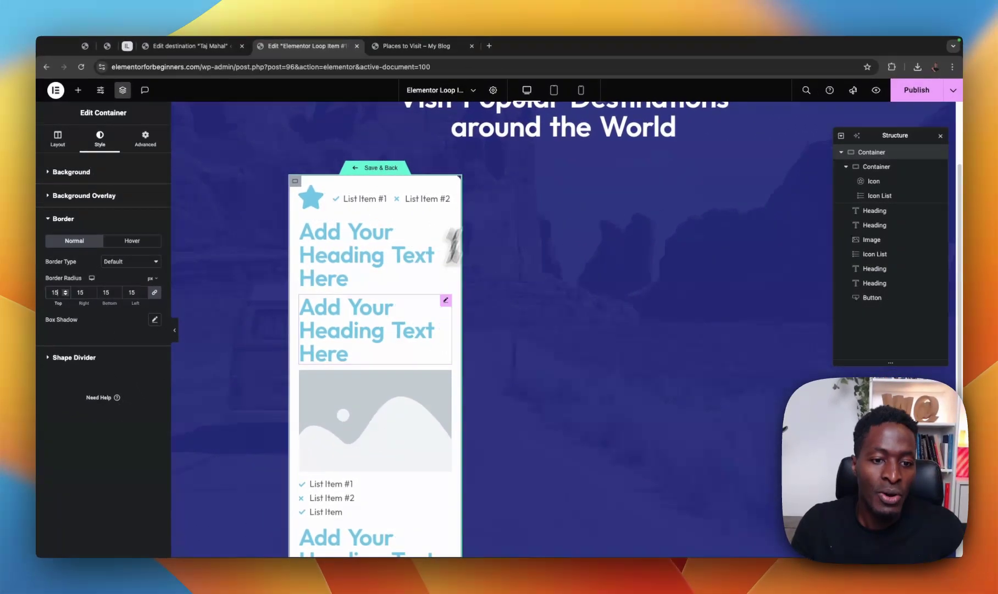
scroll(364, 454, "down", 5)
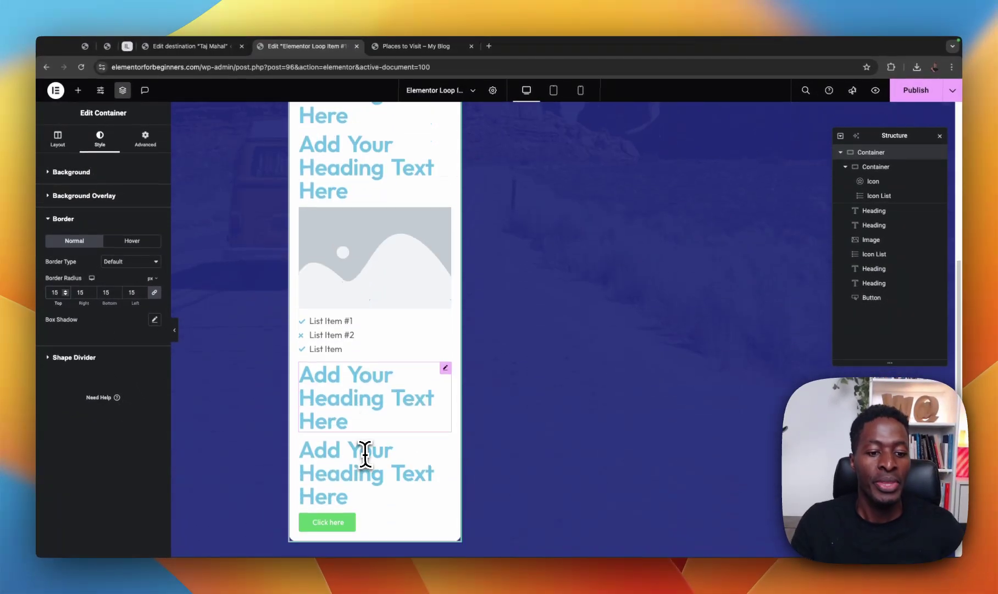
Step: Remove the icons from both items of the first icon list, matching the published card's location text
left_click(418, 46)
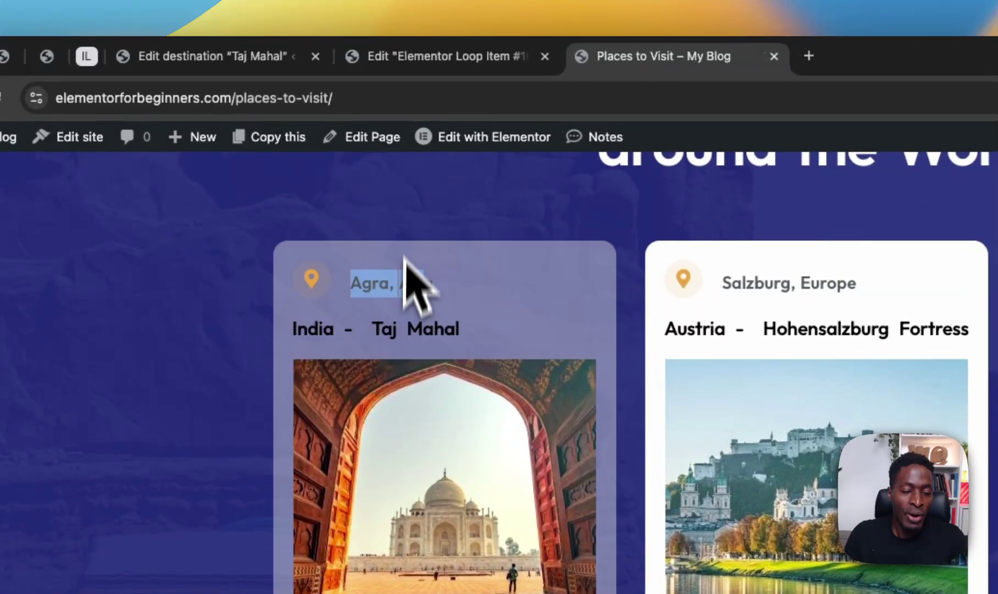
left_click(434, 58)
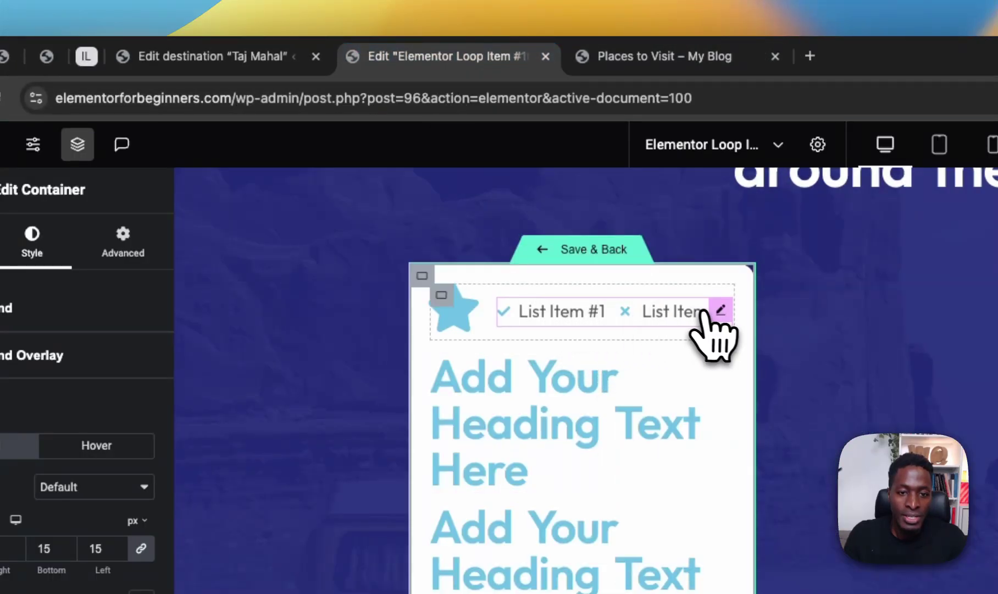
left_click(720, 310)
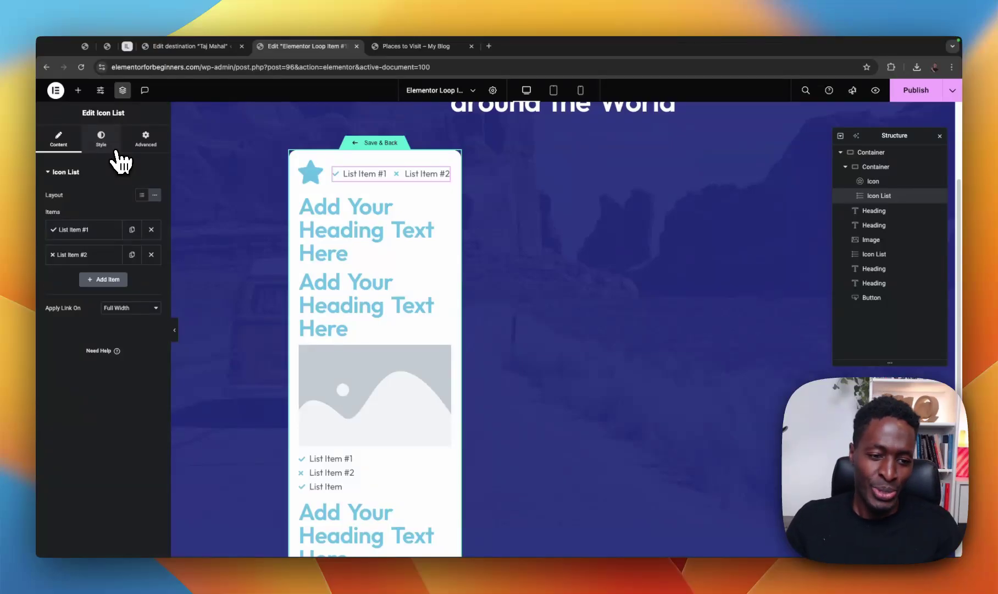
left_click(96, 230)
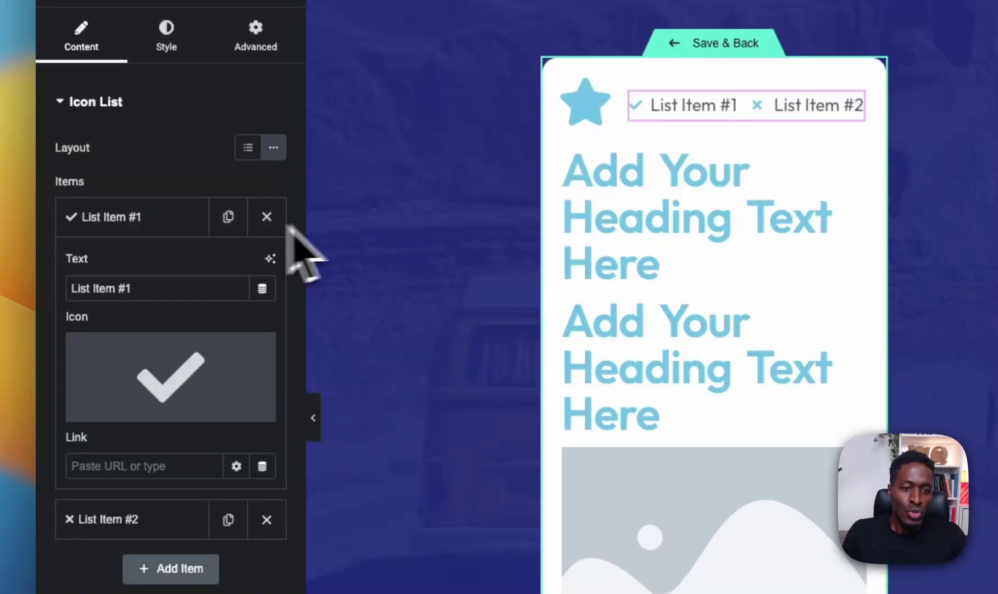
left_click(256, 351)
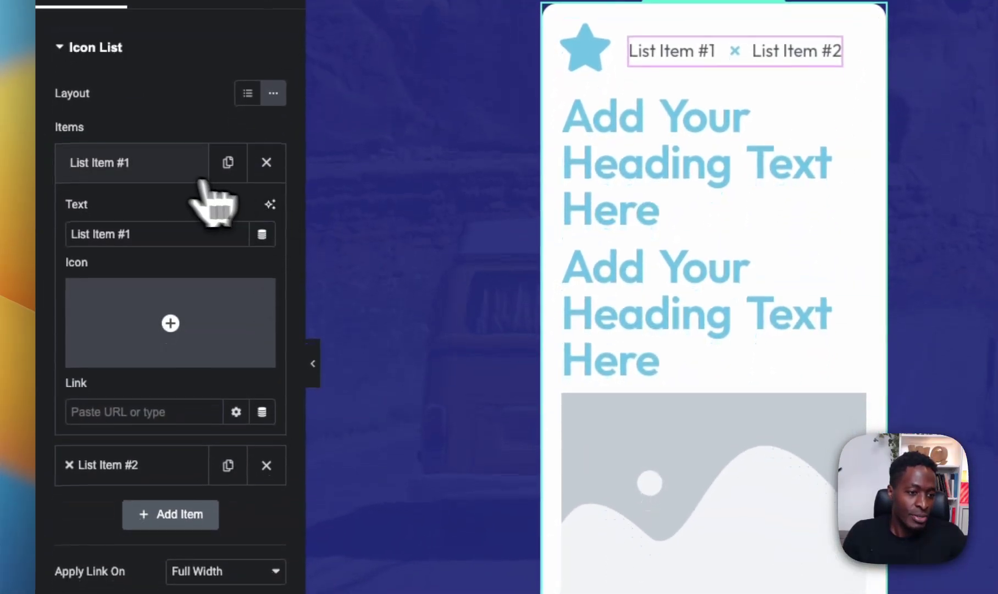
left_click(202, 175)
left_click(193, 217)
mouse_move(194, 369)
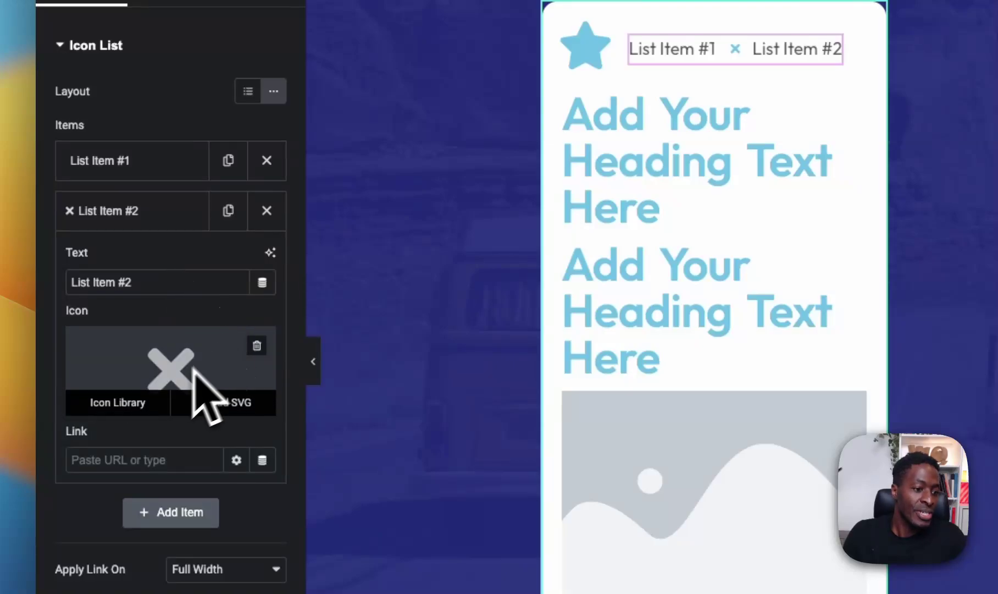
left_click(257, 345)
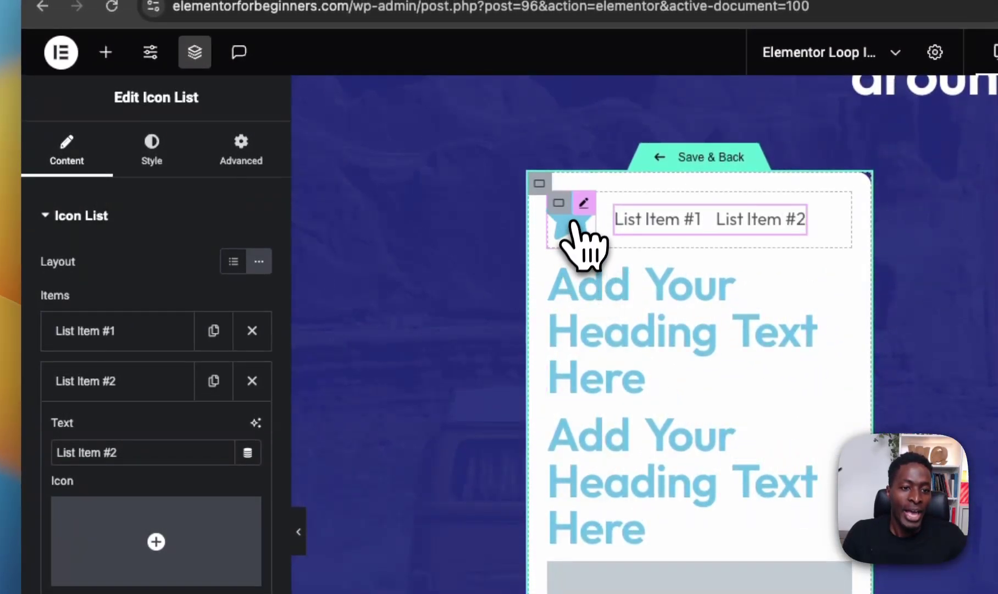
Step: Replace the star icon with the map marker that has a hollow centre, searching the icon library for "map"
left_click(583, 203)
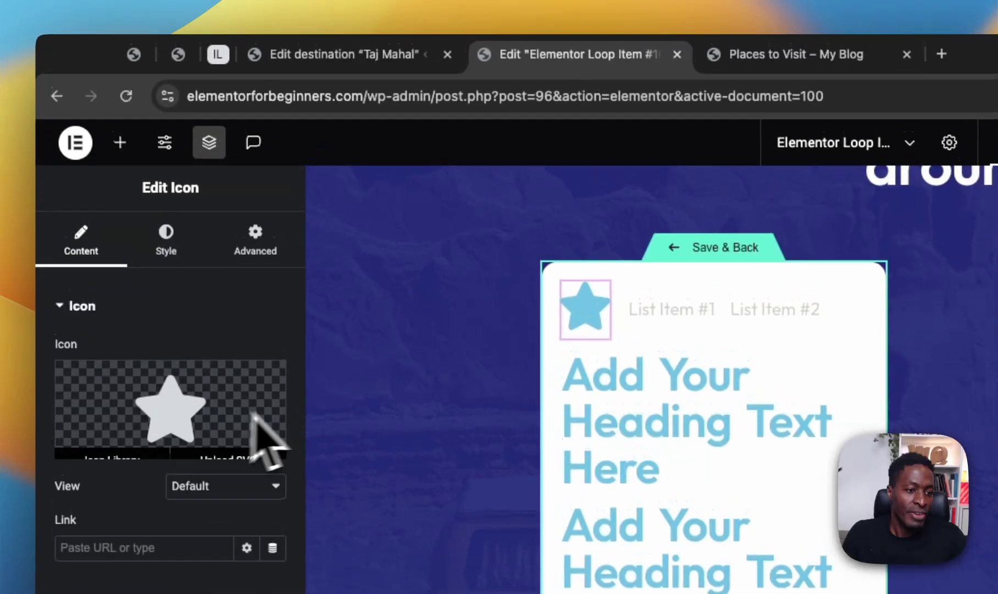
left_click(770, 56)
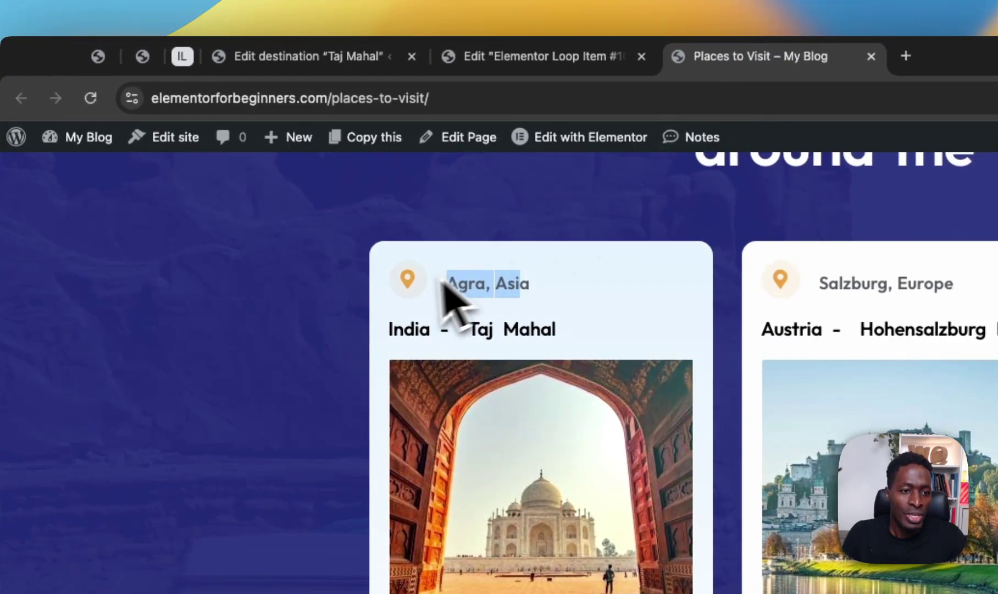
left_click(550, 57)
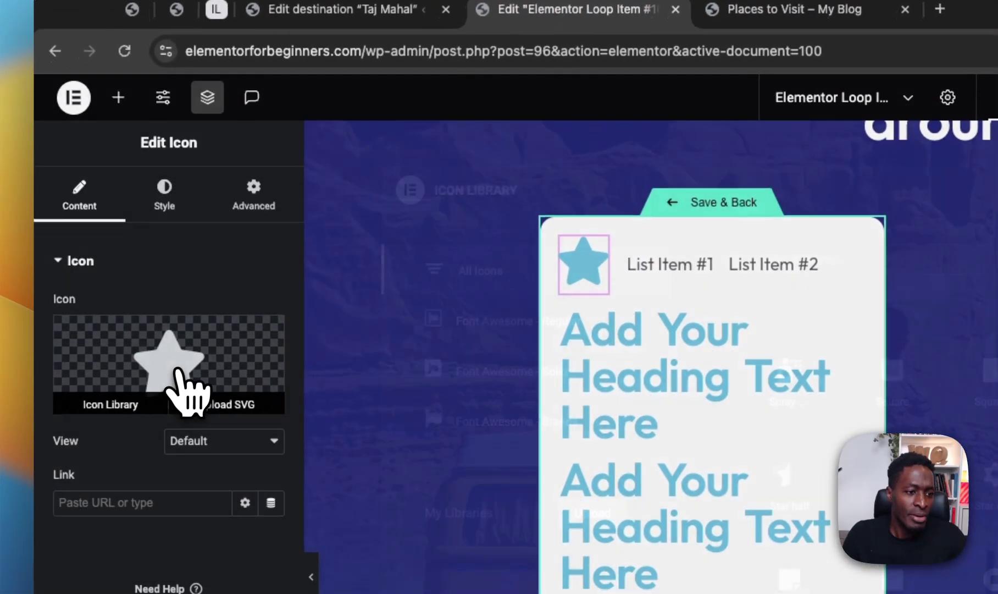
left_click(137, 409)
left_click(967, 257)
type("pin")
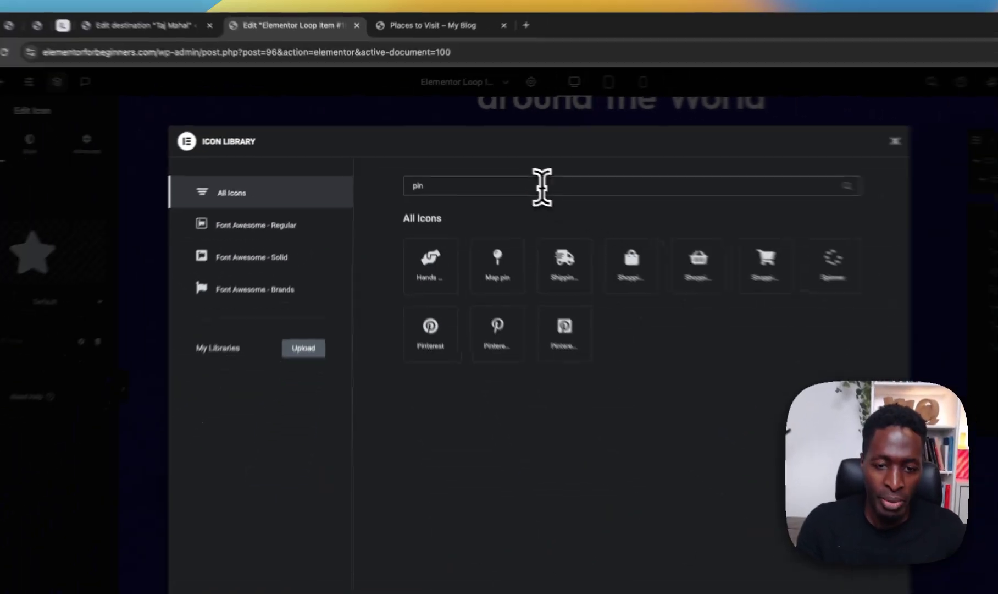
key("BackSpace")
key("BackSpace")
key("BackSpace")
type("map")
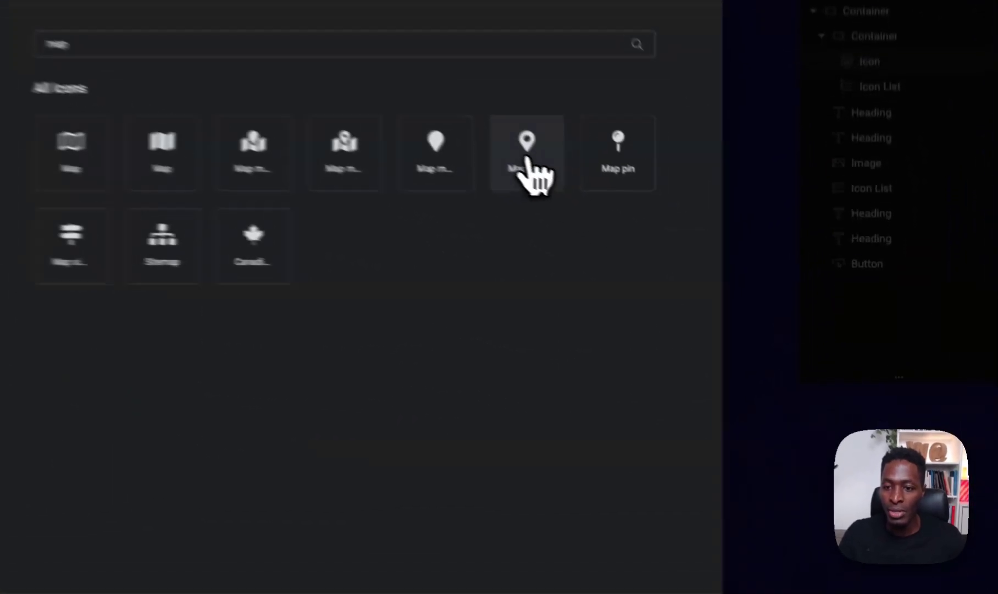
left_click(676, 231)
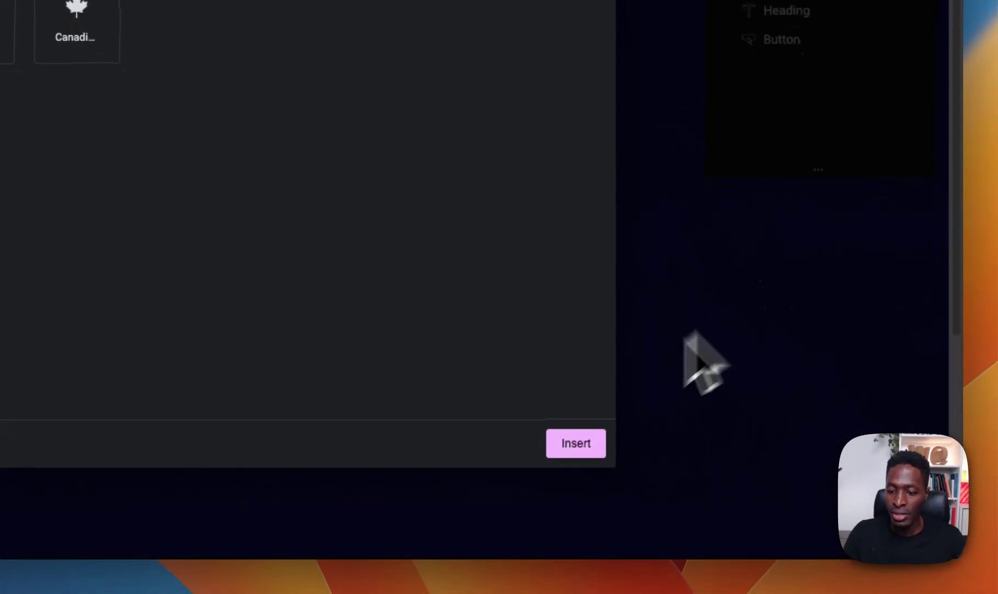
left_click(575, 441)
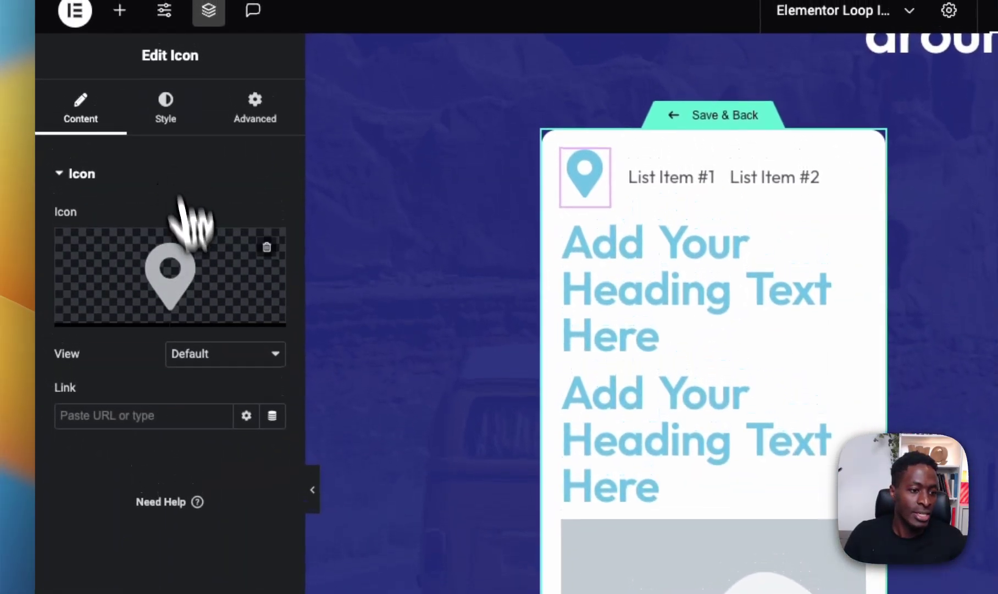
Step: Set the map marker icon's view to Stacked and its primary color to the Light Accent global color
left_click(212, 356)
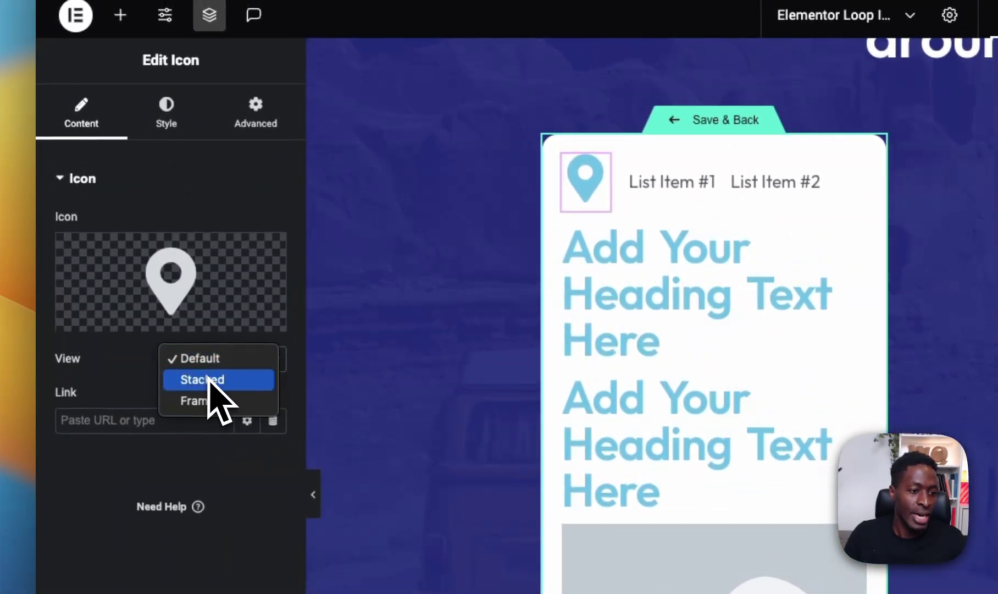
left_click(213, 381)
left_click(172, 116)
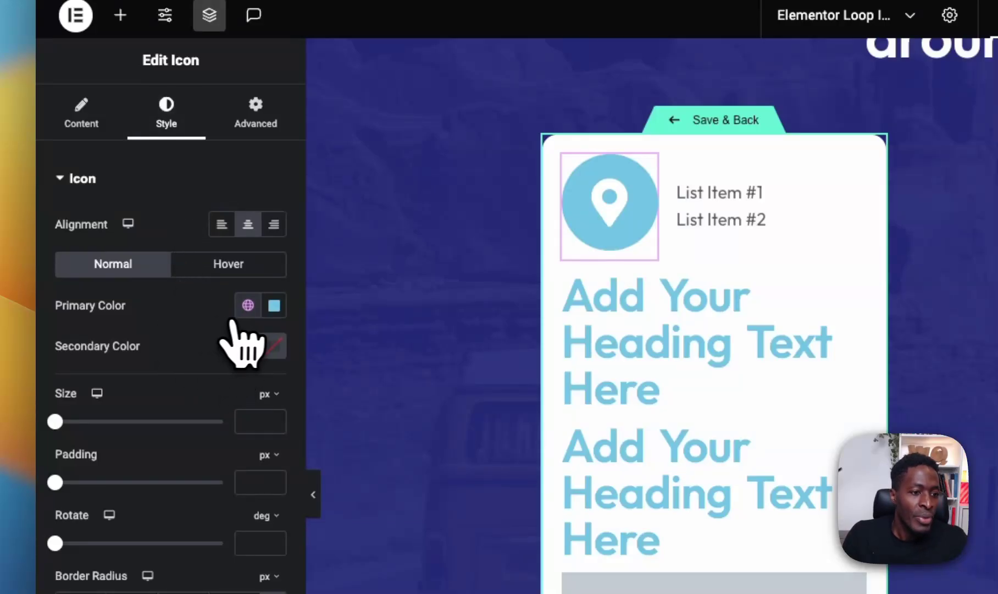
left_click(248, 306)
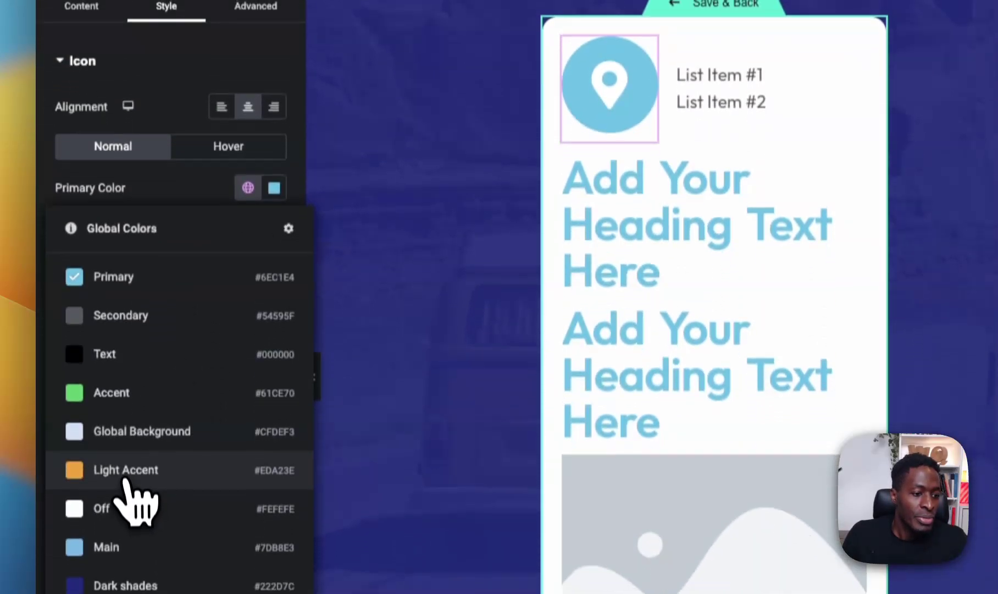
left_click(126, 472)
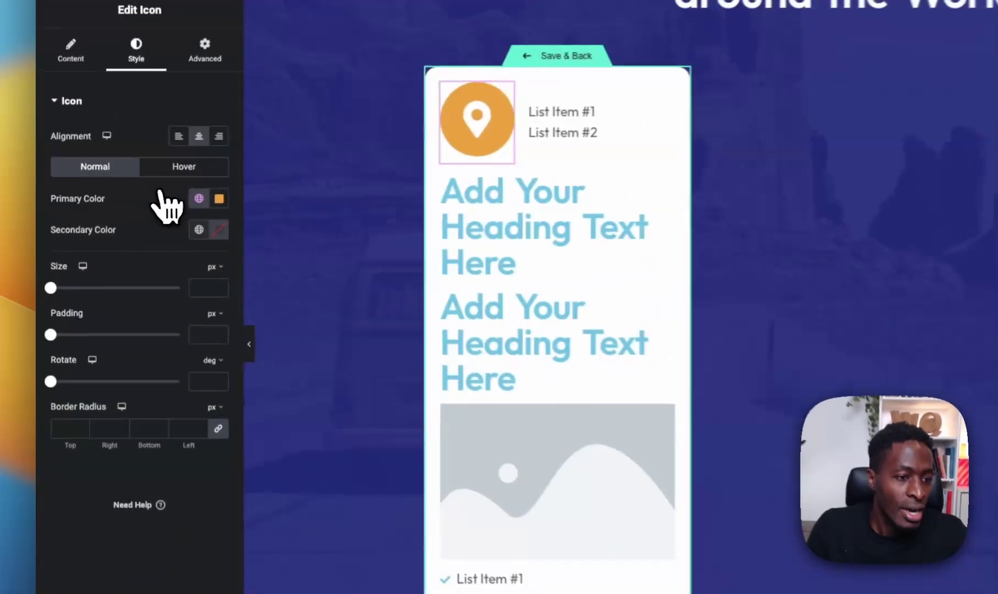
Step: Set the icon's secondary color to Light Accent and make its primary color mostly transparent with #EDA23E21
left_click(248, 209)
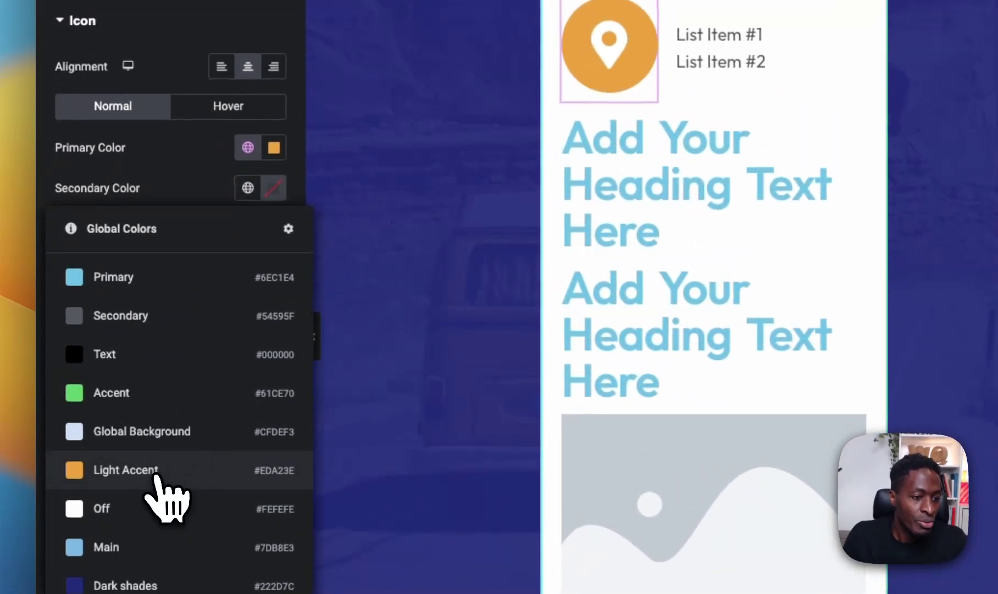
left_click(126, 470)
left_click(273, 149)
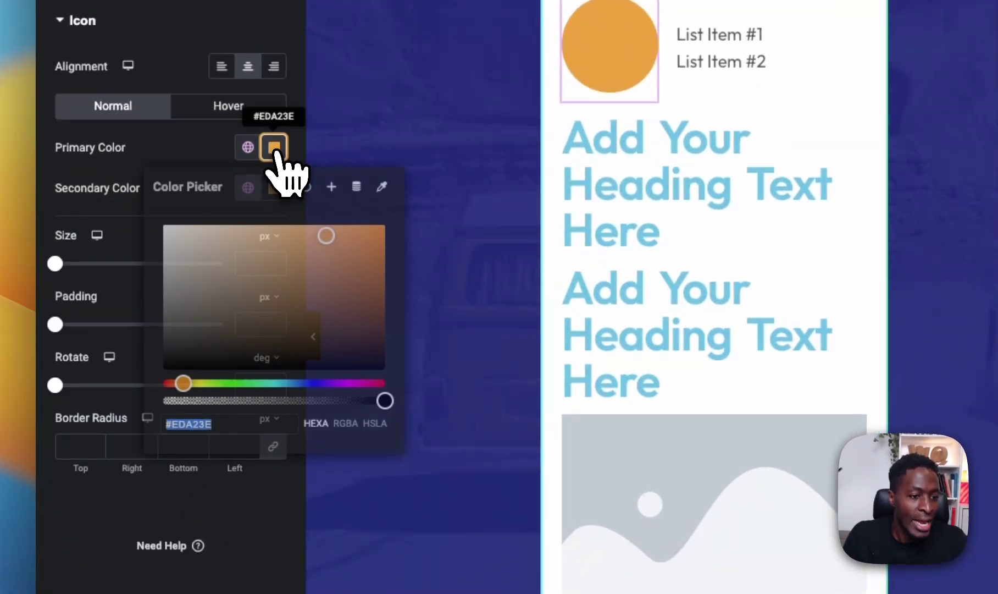
left_click_drag(385, 400, 220, 401)
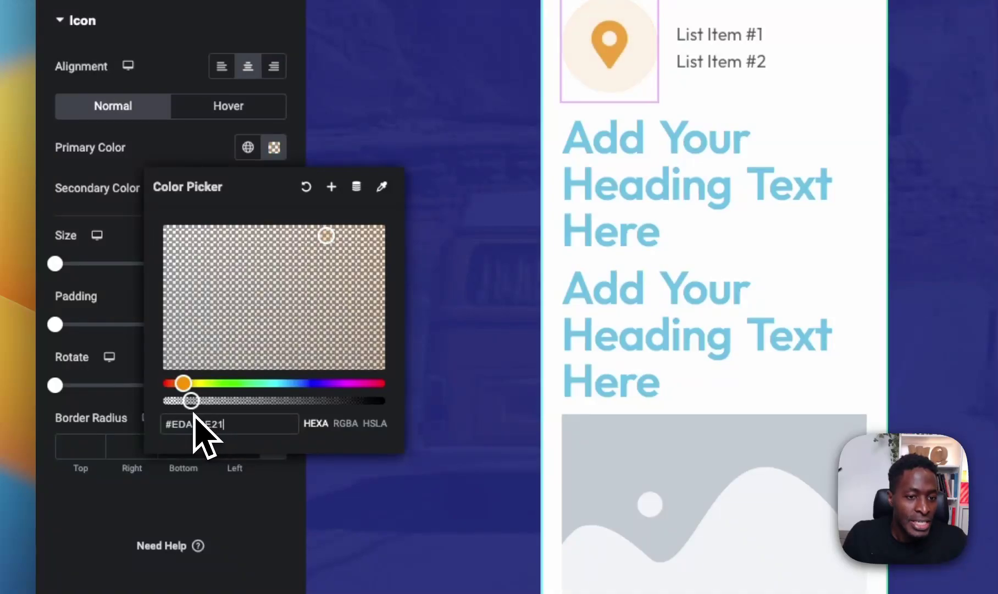
Step: Set the map marker icon's size to 20 px
left_click(228, 106)
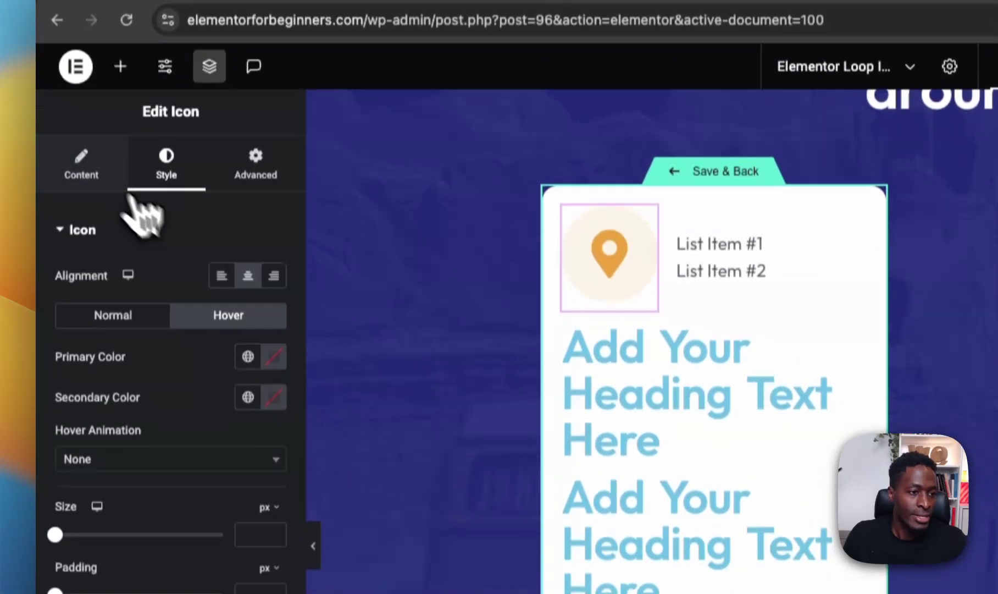
left_click(90, 168)
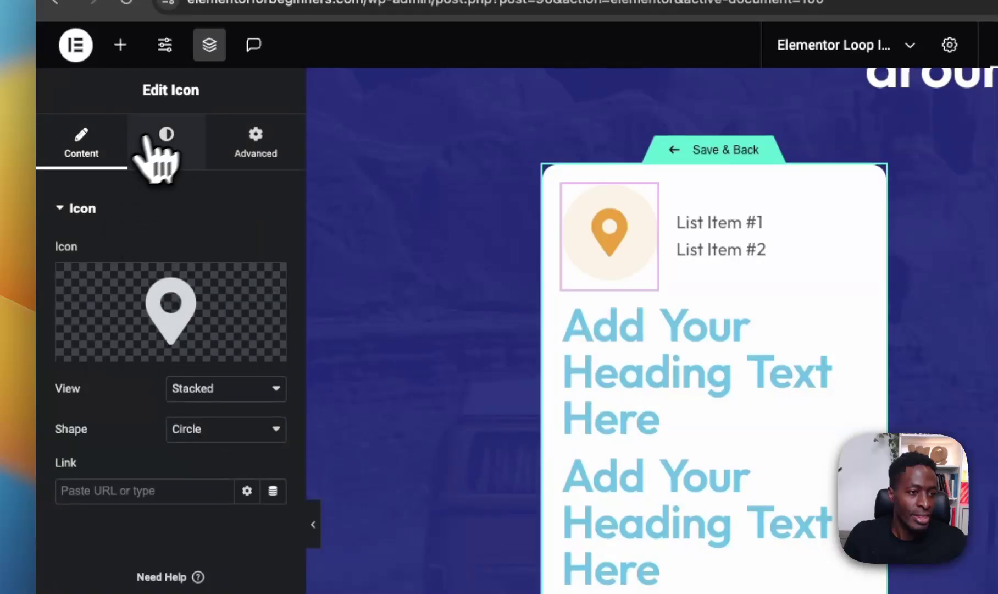
left_click(176, 156)
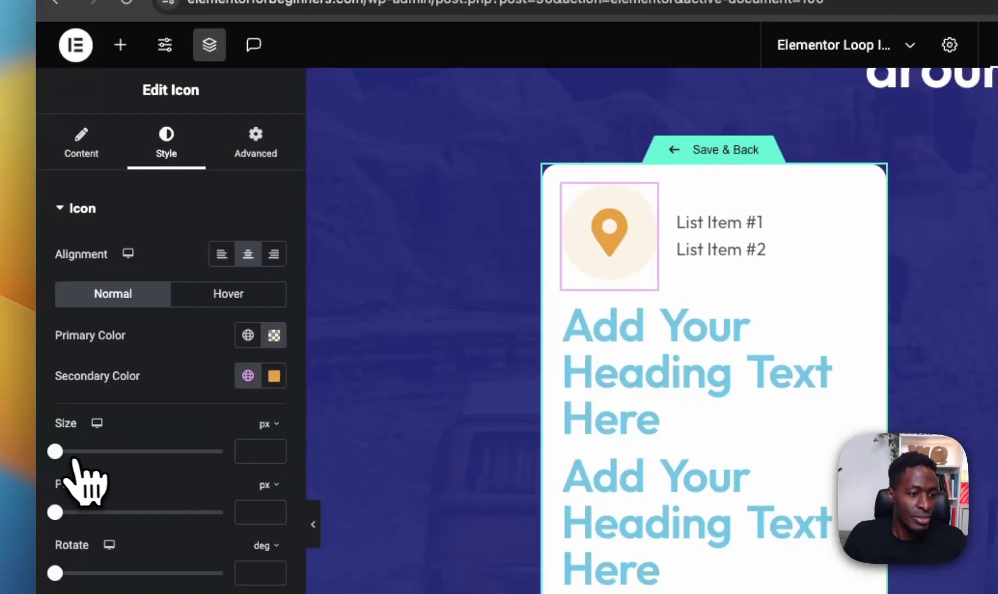
left_click_drag(76, 461, 70, 461)
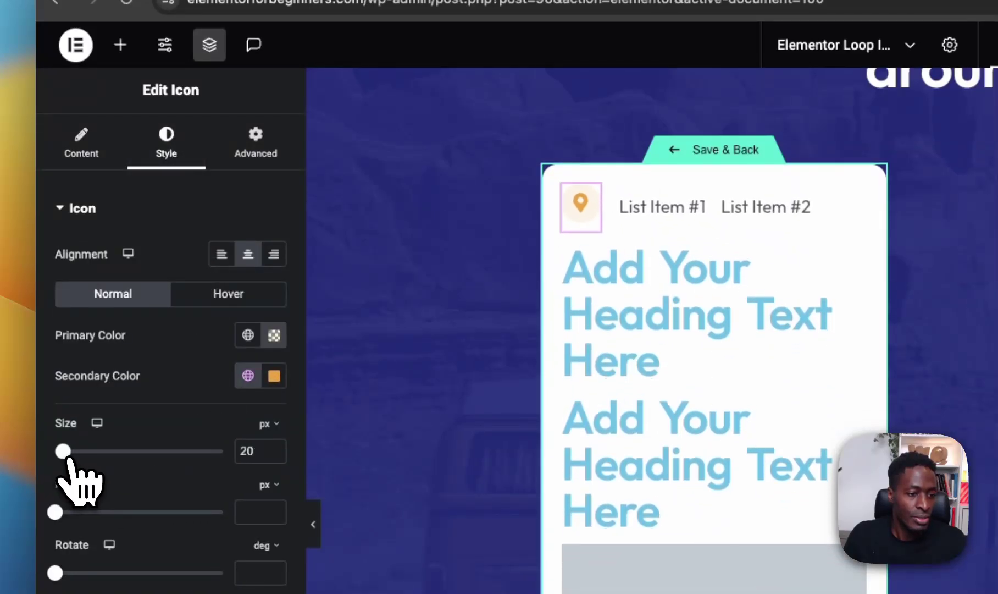
Step: Select the first icon list and review the Taj Mahal destination's city, country and continent data before returning to the loop template
left_click(802, 208)
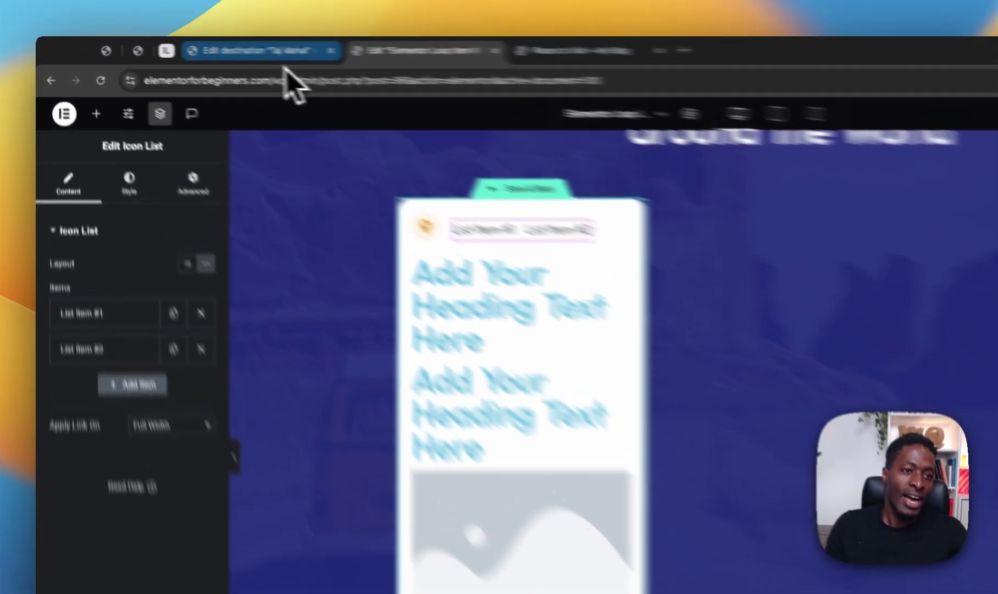
left_click(193, 47)
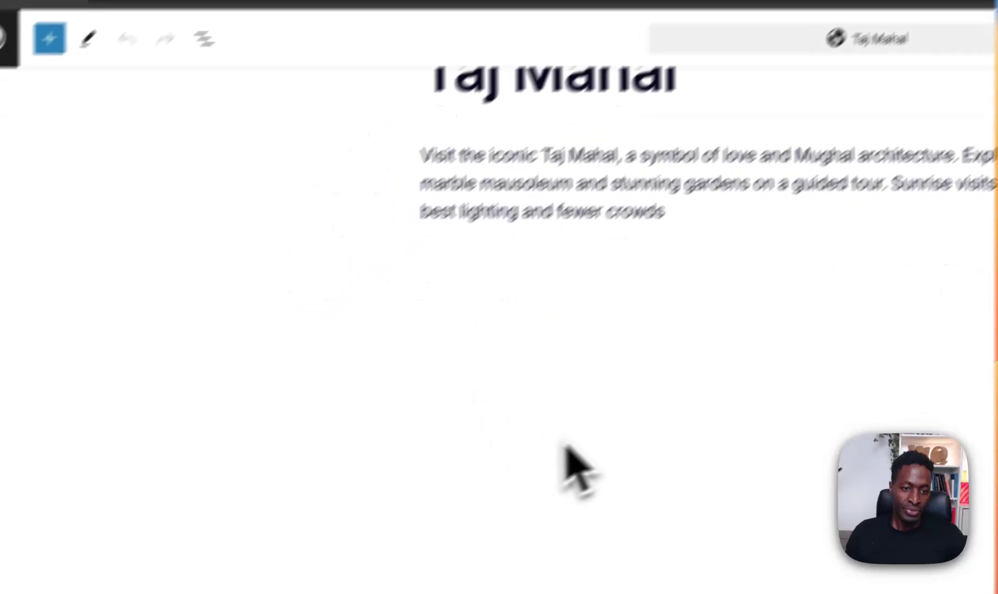
left_click(2, 38)
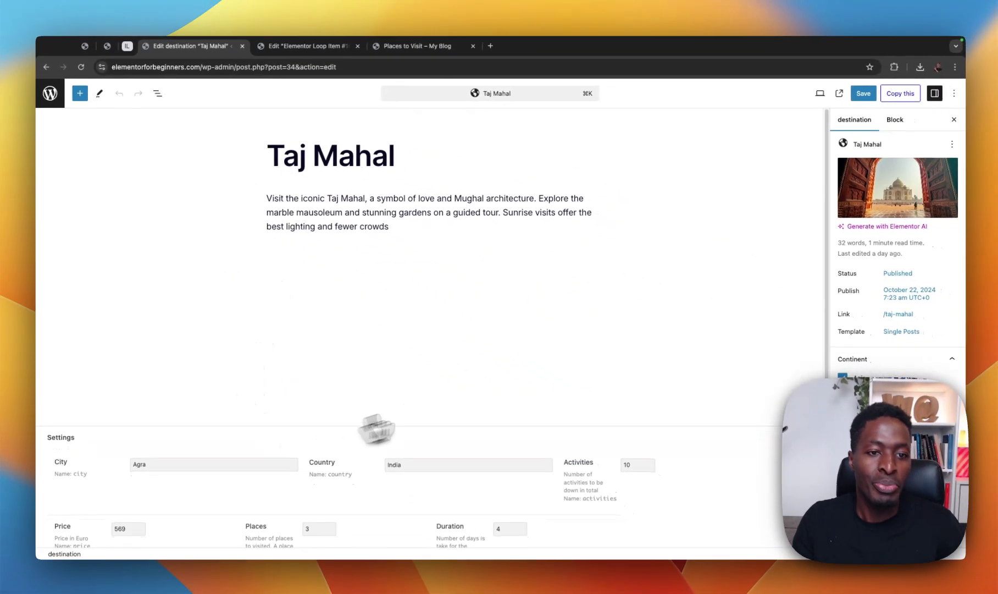
scroll(546, 327, "down", 2)
scroll(491, 410, "up", 2)
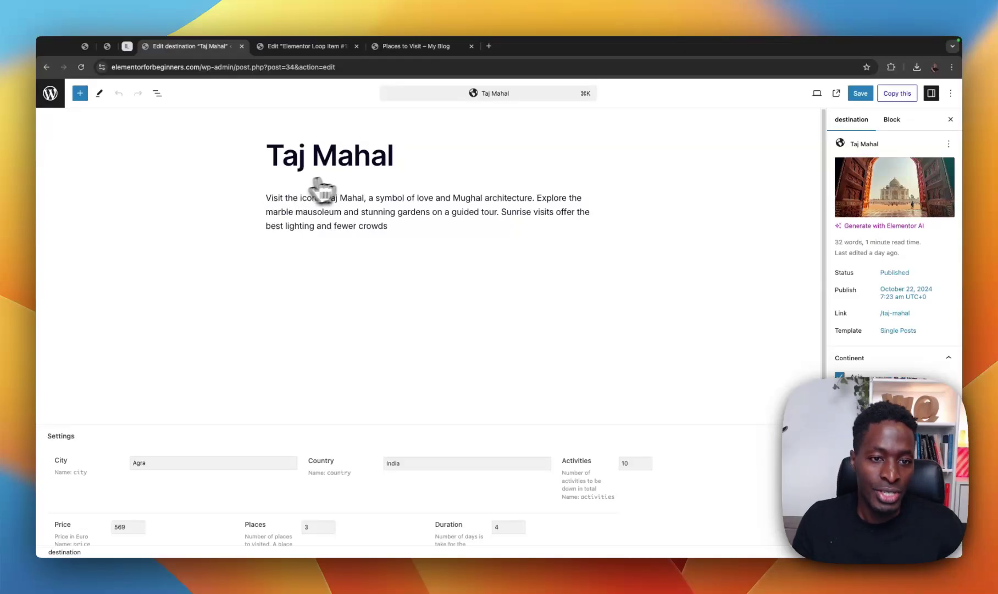
left_click(316, 47)
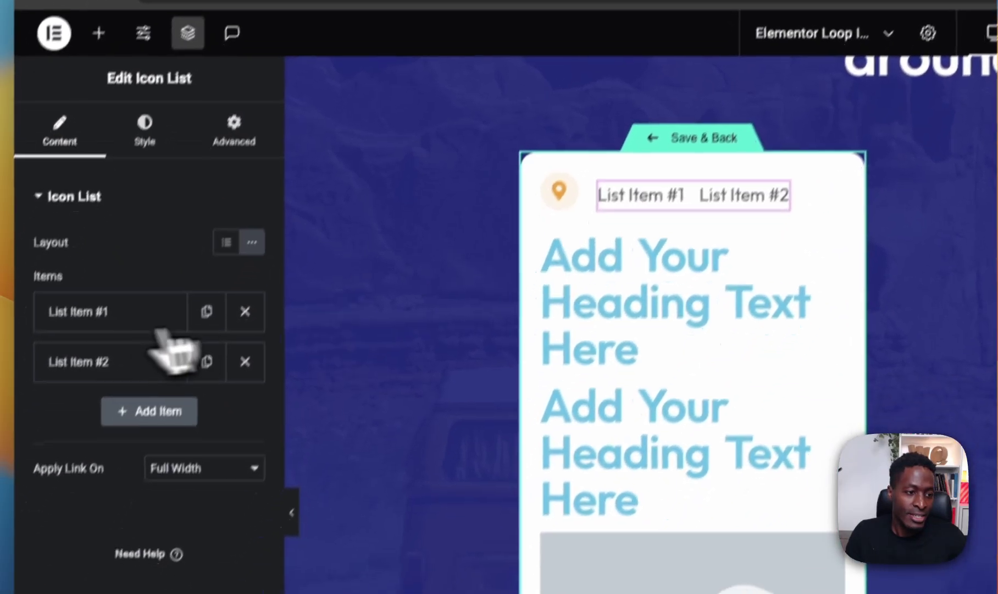
Step: Open the first list item of the icon list and bring up the JetEngine dynamic tags for its text
left_click(100, 318)
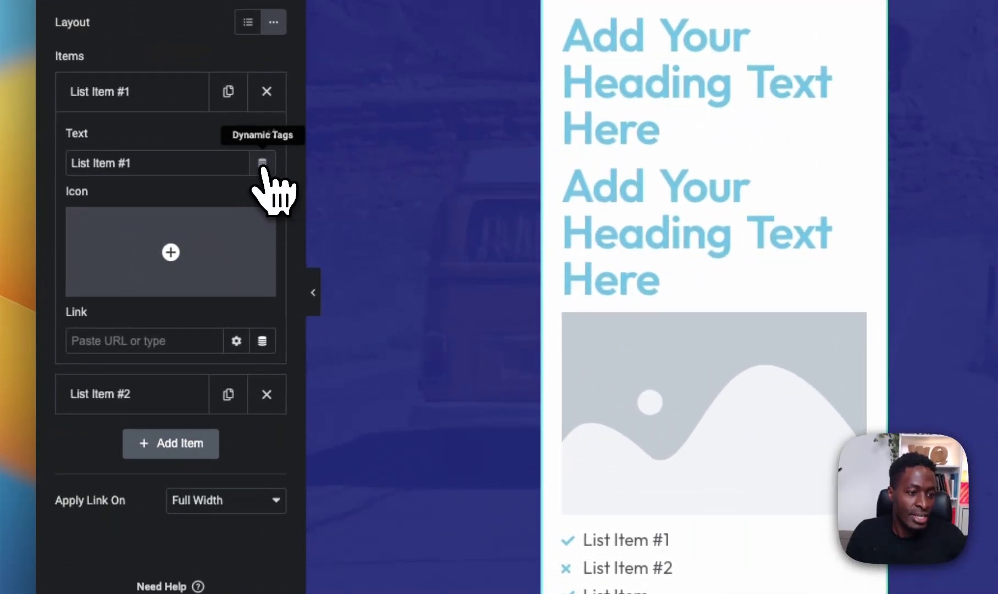
left_click(262, 164)
scroll(352, 363, "down", 10)
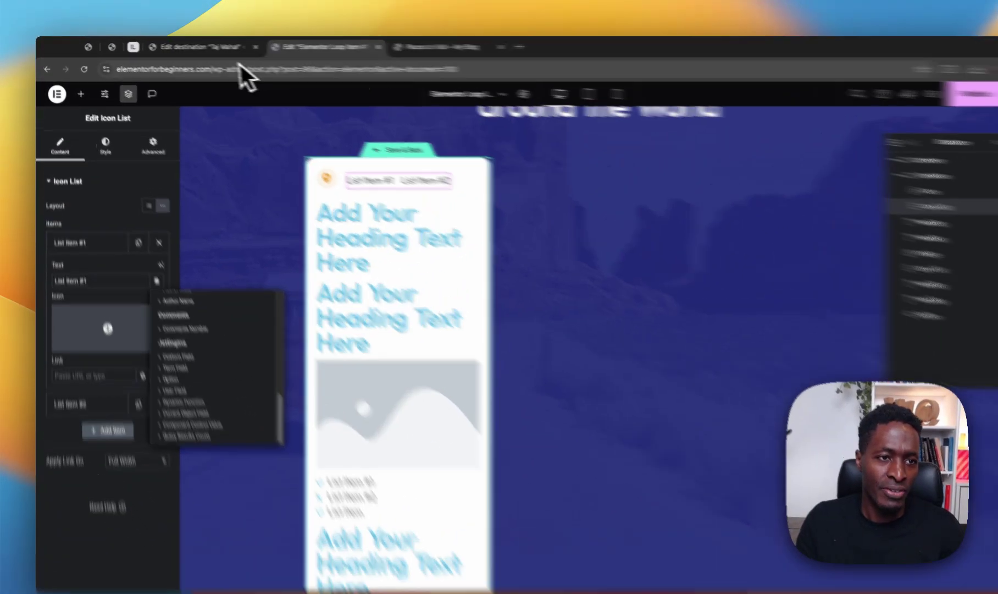
Step: Compare the Taj Mahal destination's city, country and continent data with the location line on the published destination card
left_click(195, 47)
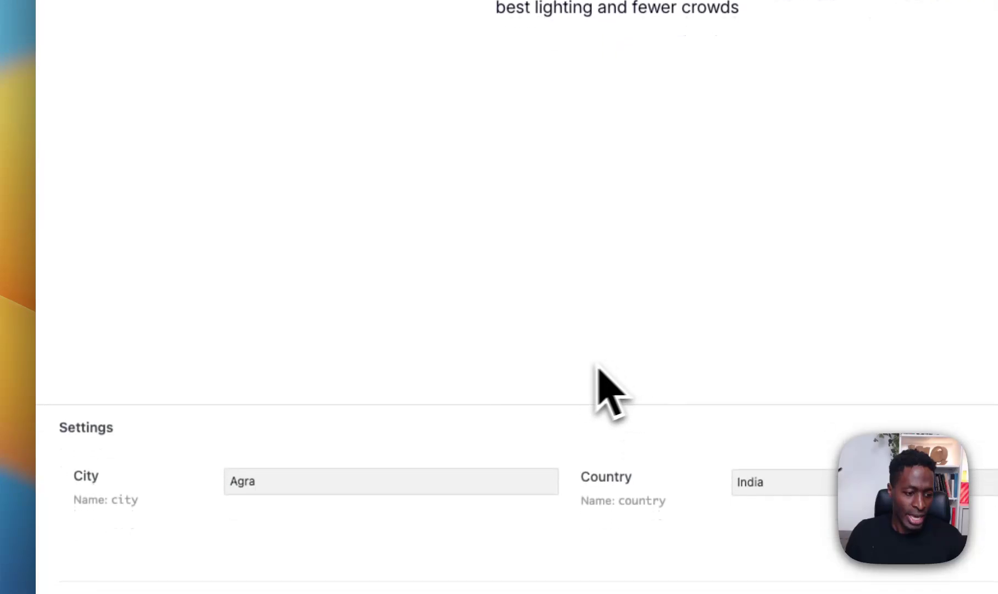
scroll(271, 454, "down", 3)
left_click_drag(265, 405, 217, 414)
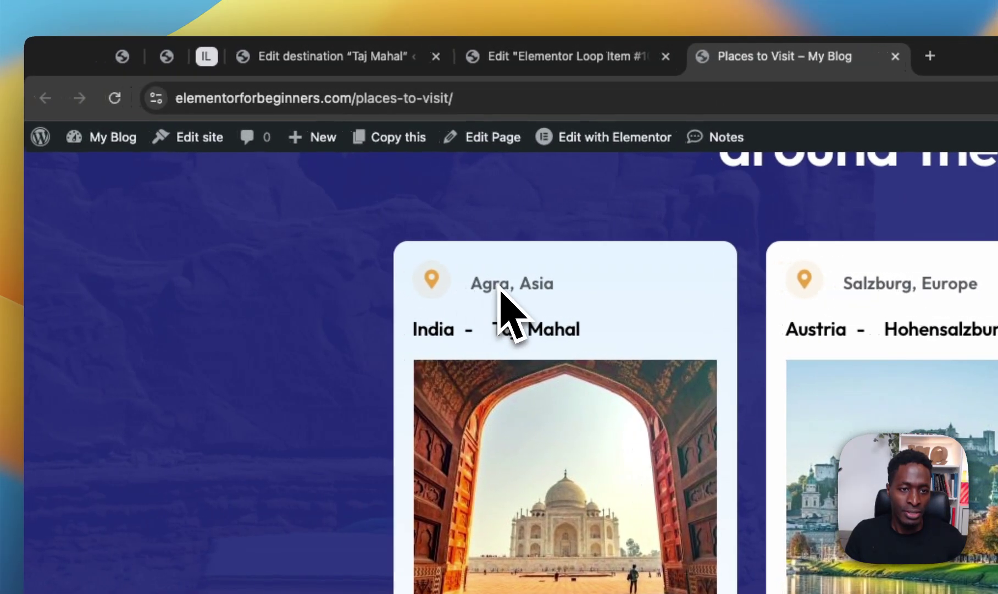
left_click(542, 72)
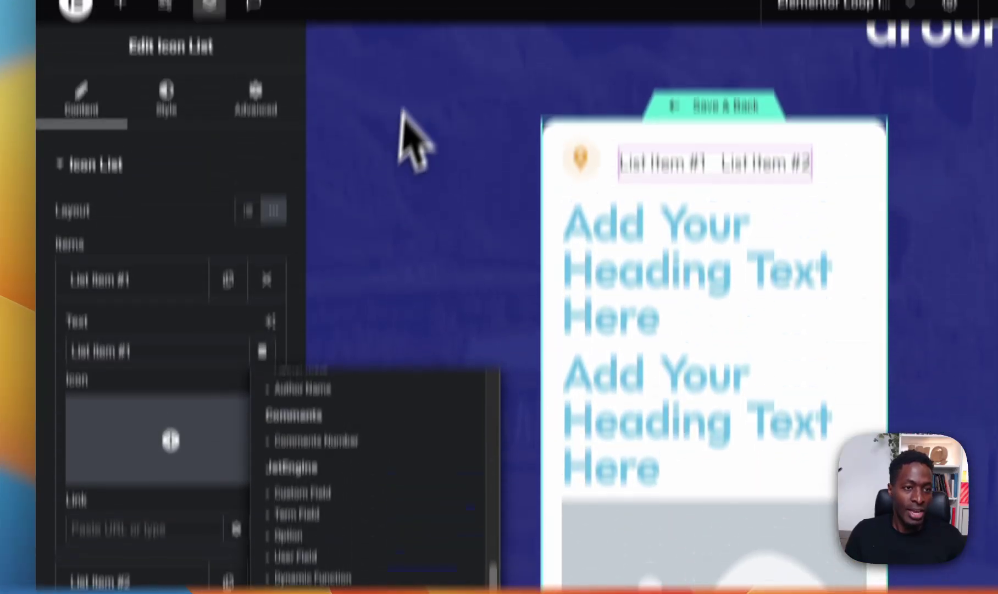
left_click(326, 8)
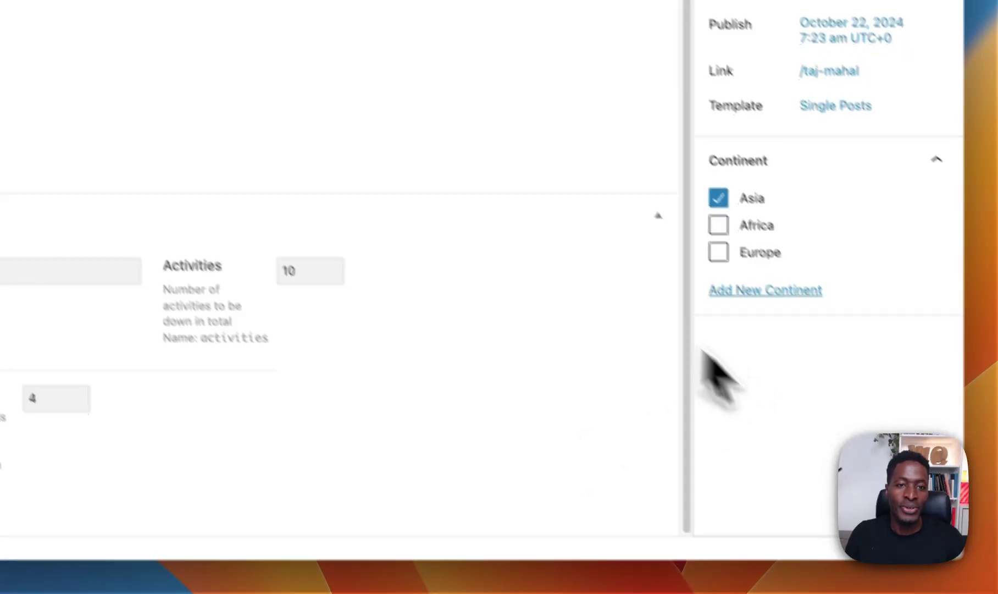
left_click(371, 56)
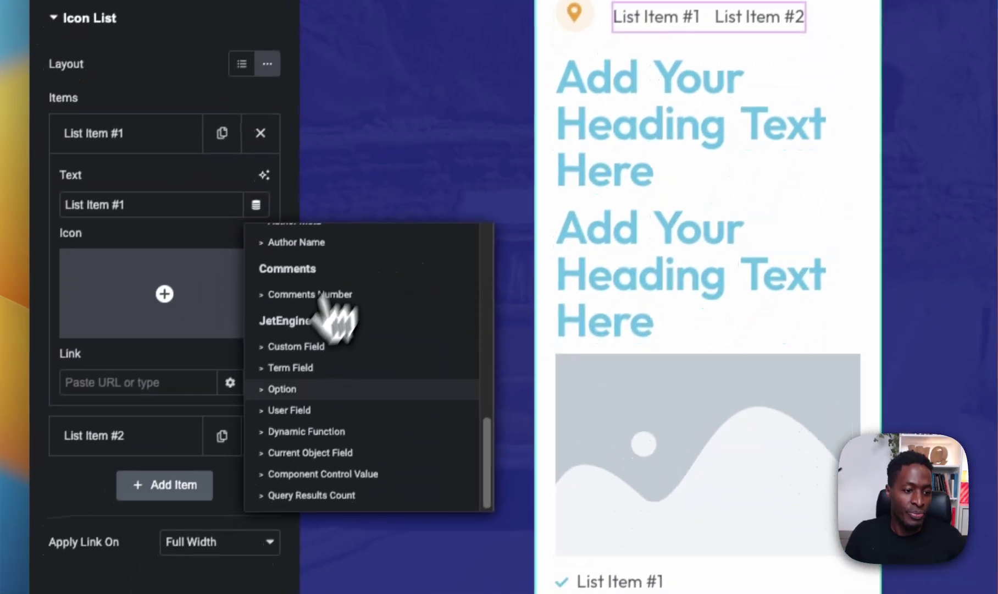
Step: Link the first list item's text to the JetEngine Custom Field tag with City as its field
left_click(302, 337)
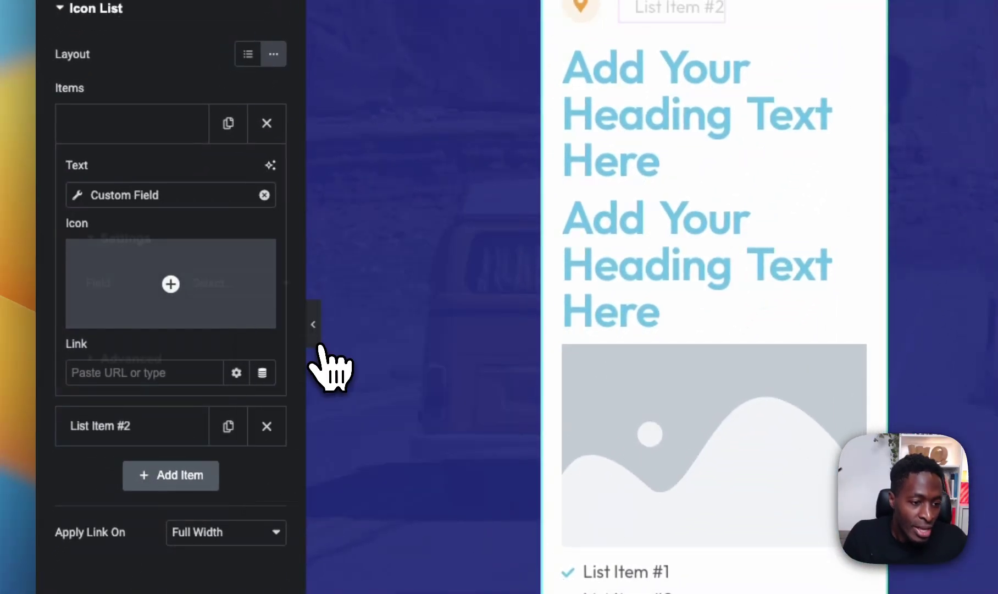
left_click(219, 283)
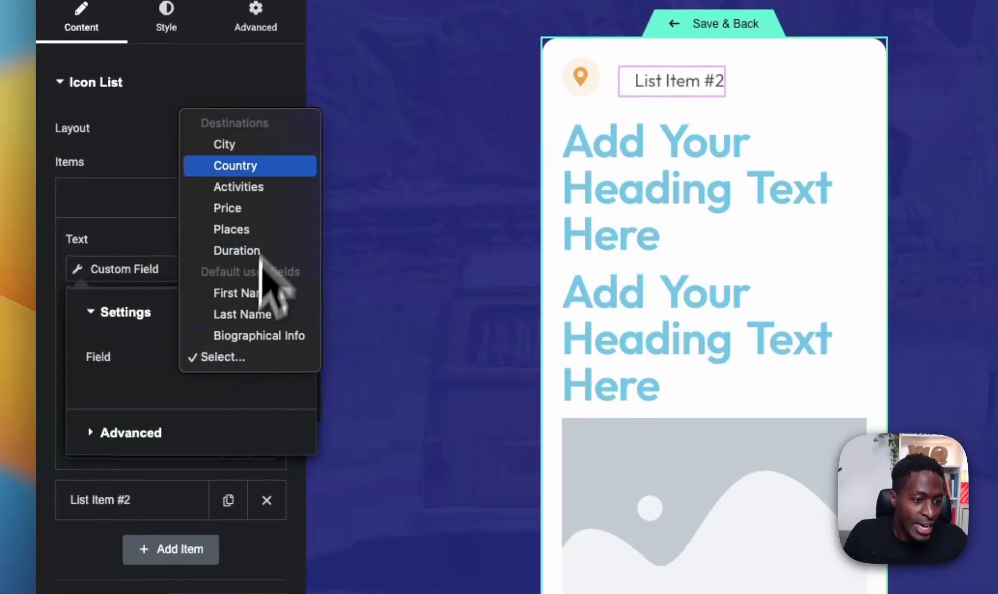
left_click(270, 157)
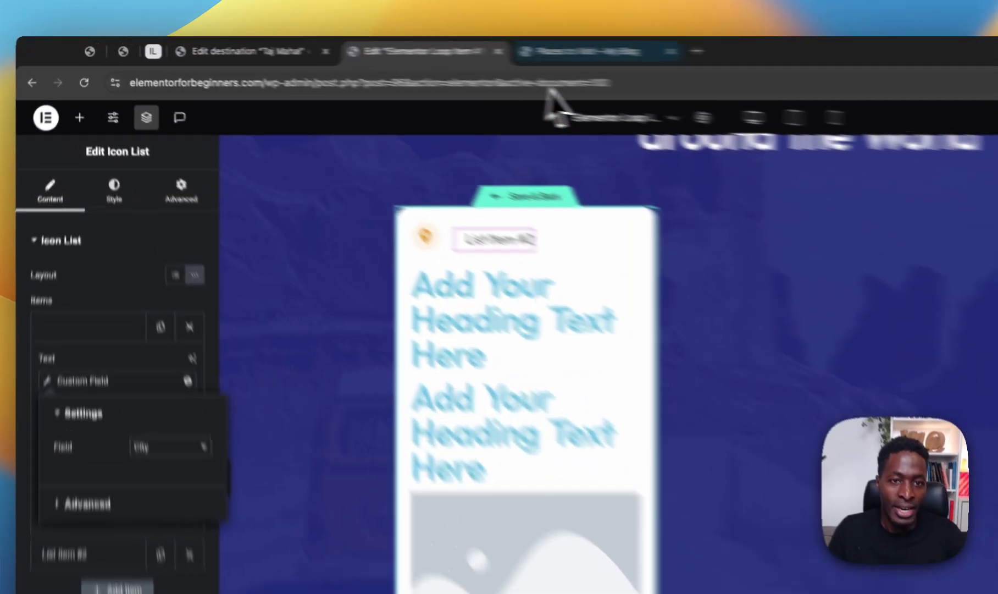
Step: Check the published card's location line and add a comma after the first list item's City value
left_click(416, 46)
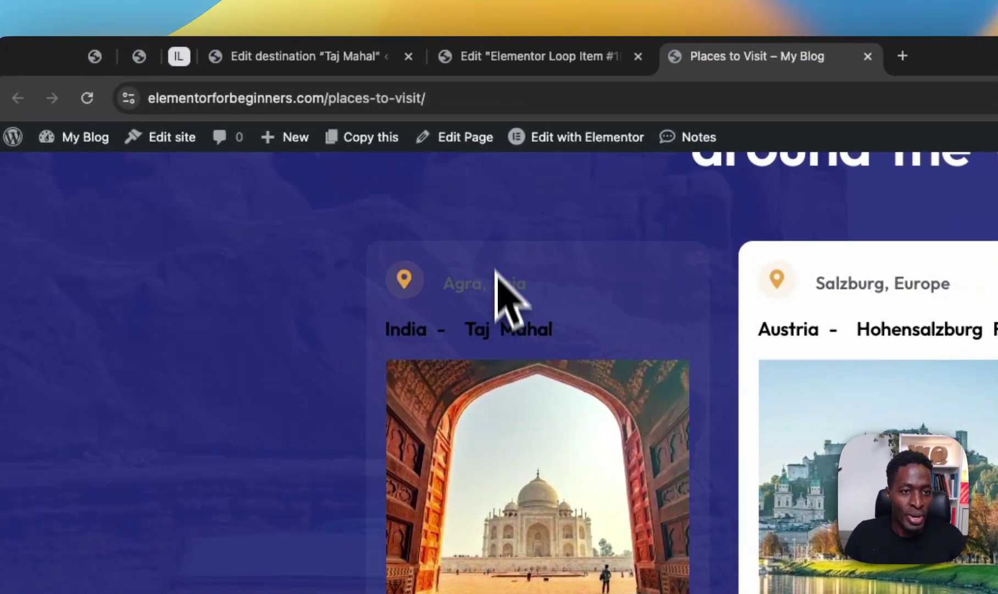
left_click(495, 55)
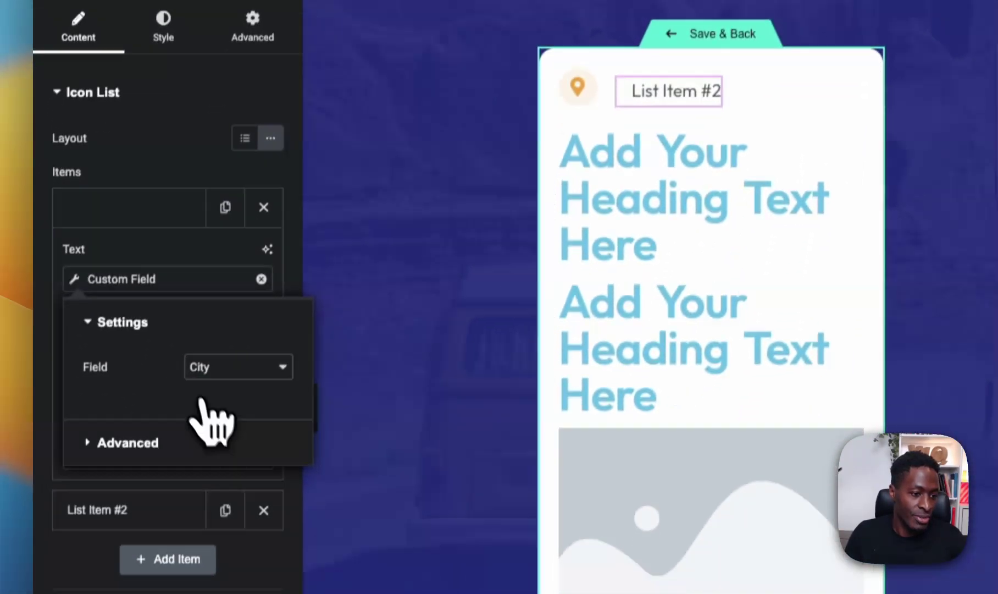
left_click(189, 441)
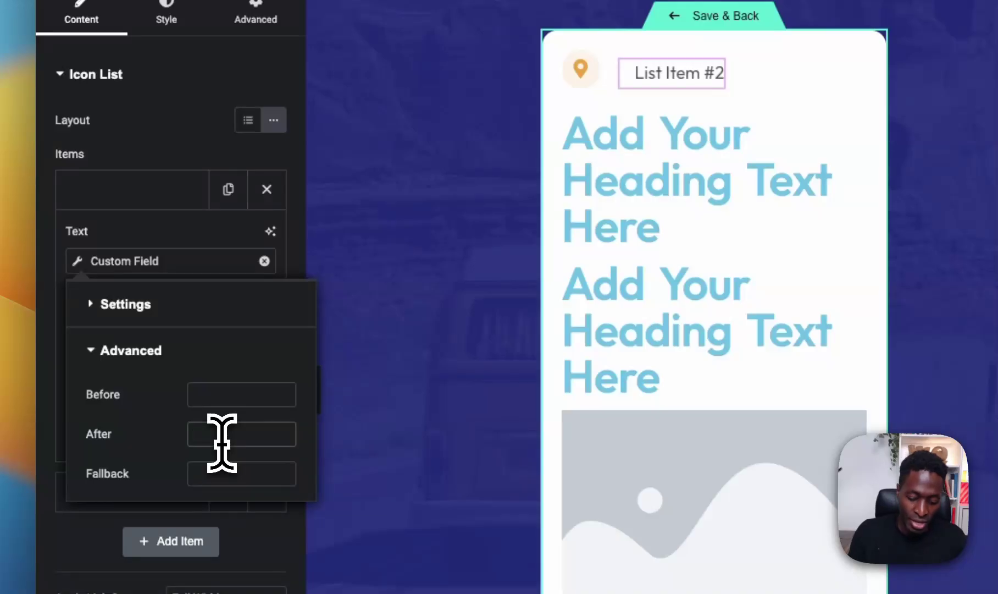
left_click(166, 131)
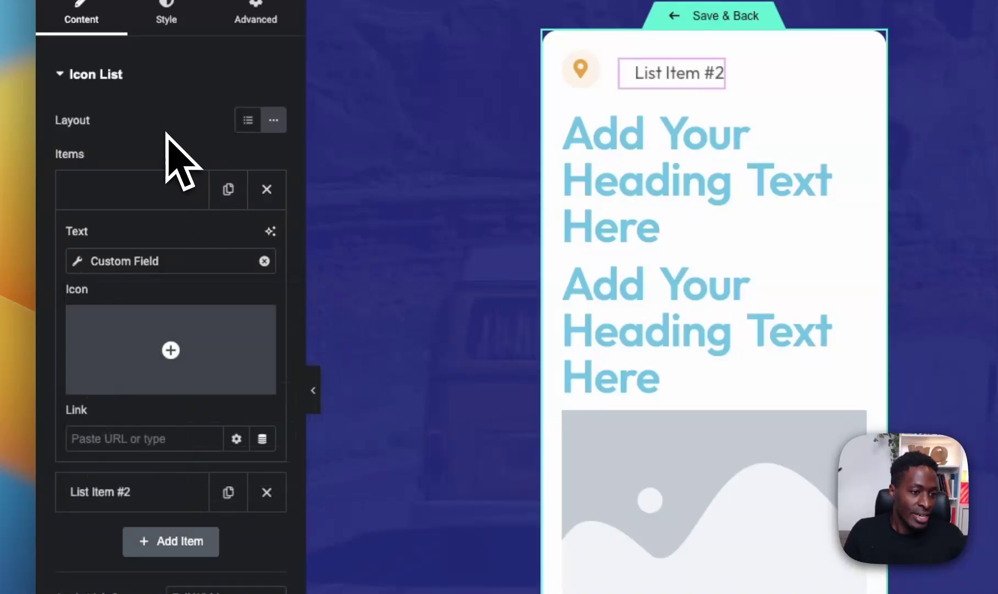
left_click(163, 183)
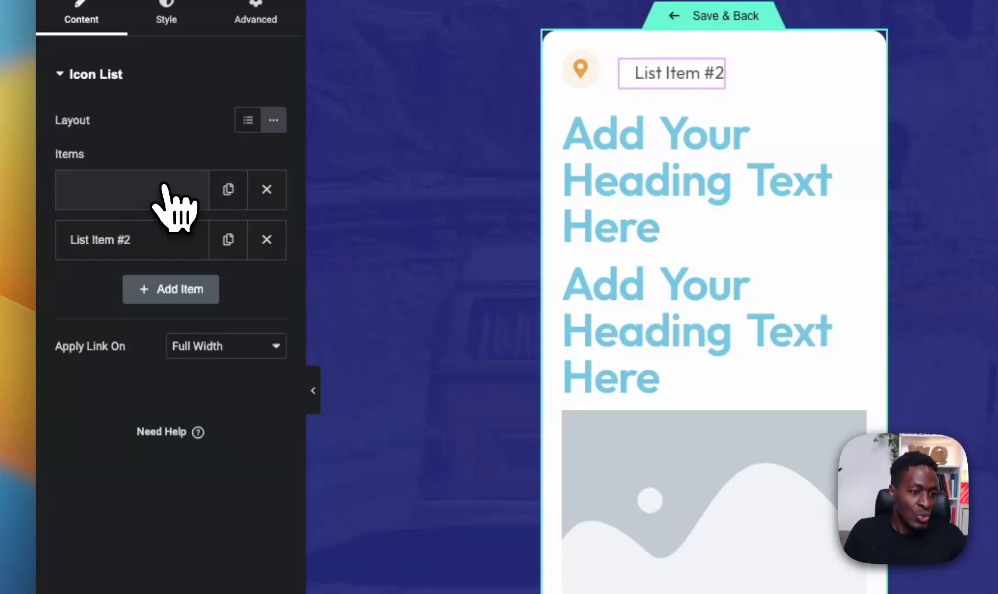
Step: Delete List Item #2 and duplicate the City item in its place
left_click(277, 247)
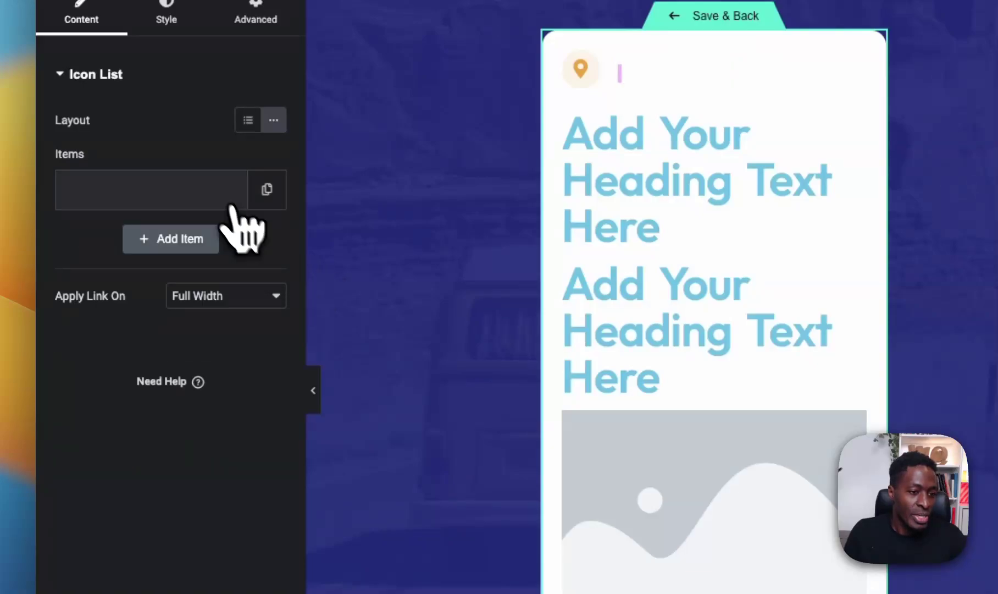
left_click(170, 193)
left_click(230, 198)
left_click(266, 189)
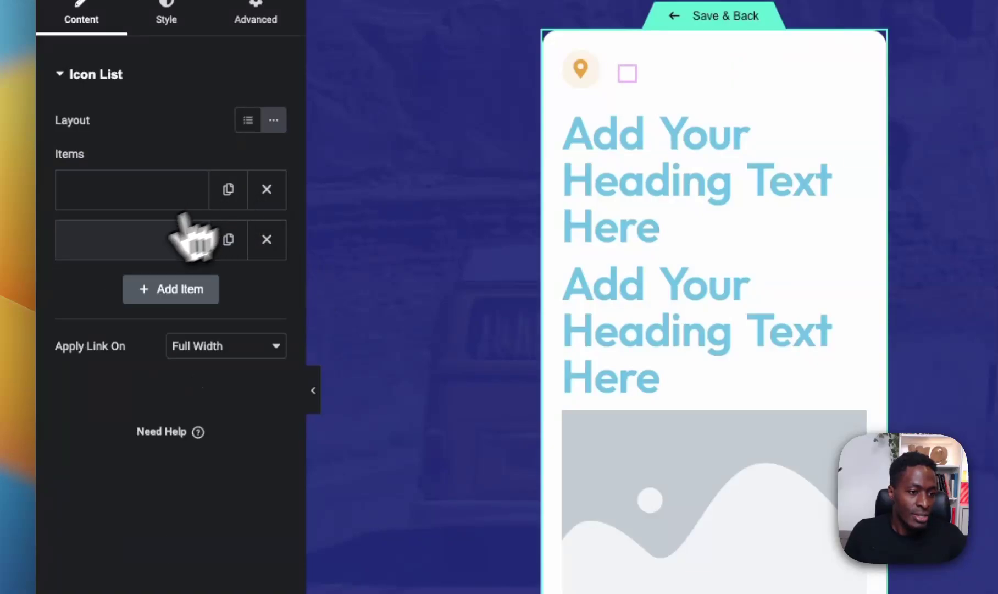
Step: Replace the duplicated list item's Custom Field tag with the JetEngine Term Field tag
left_click(145, 248)
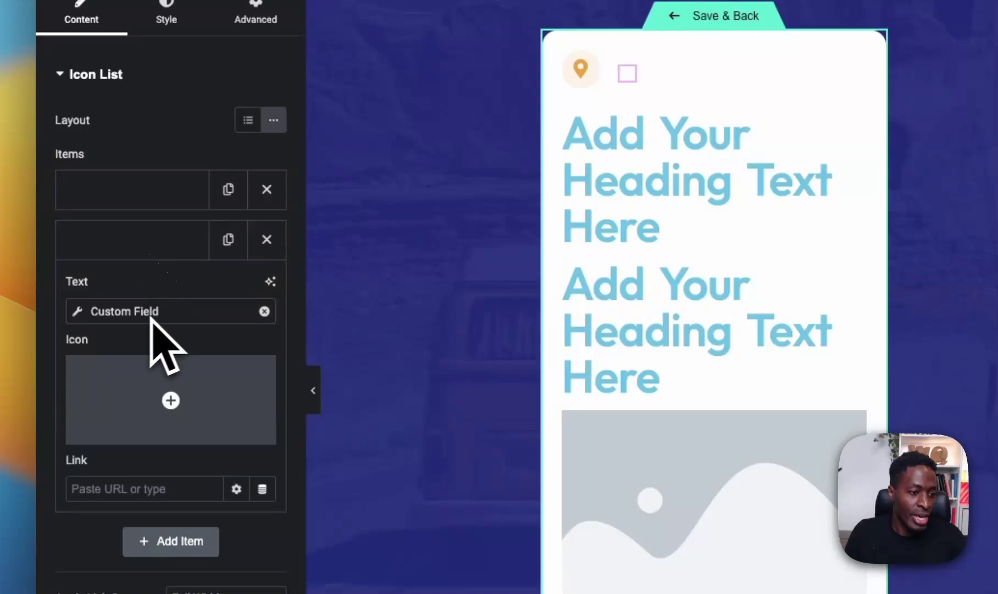
left_click(83, 313)
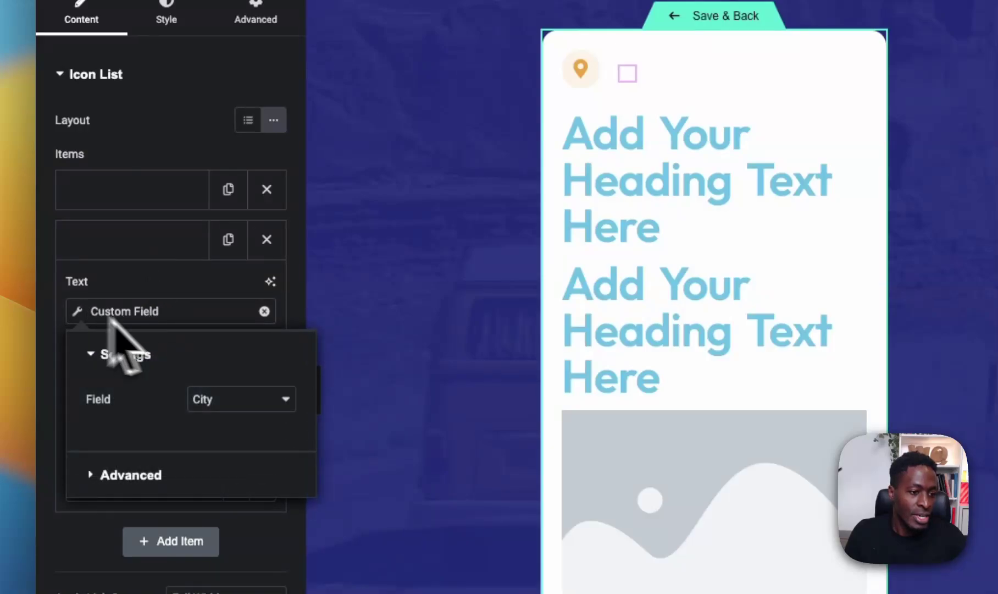
left_click(263, 312)
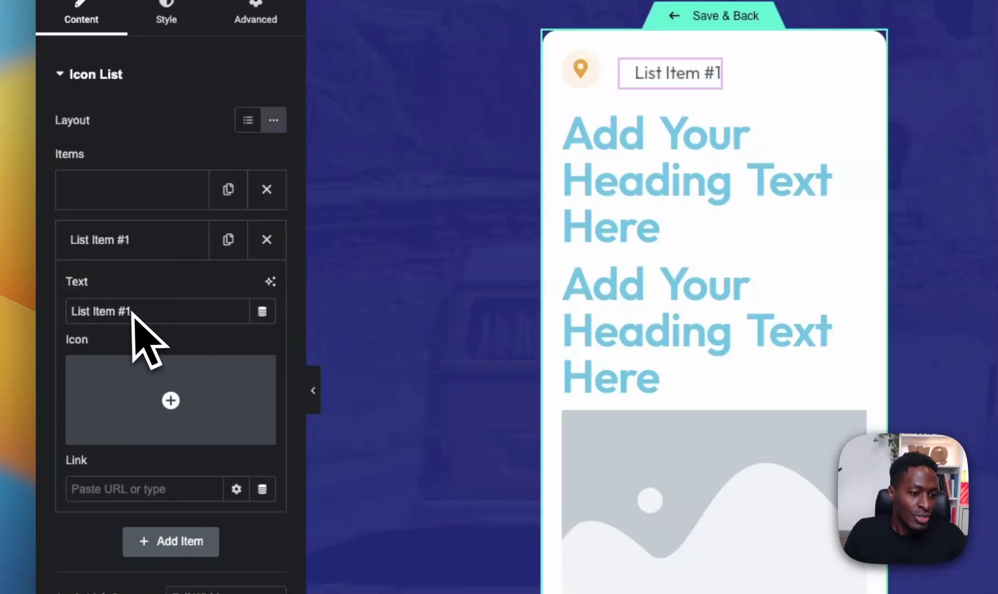
left_click(262, 311)
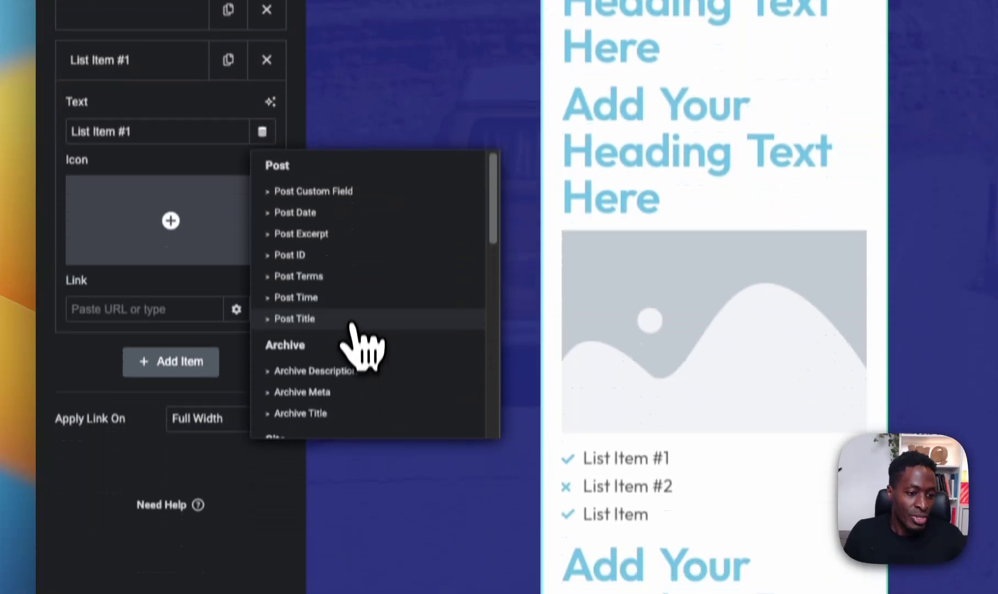
scroll(346, 276, "down", 10)
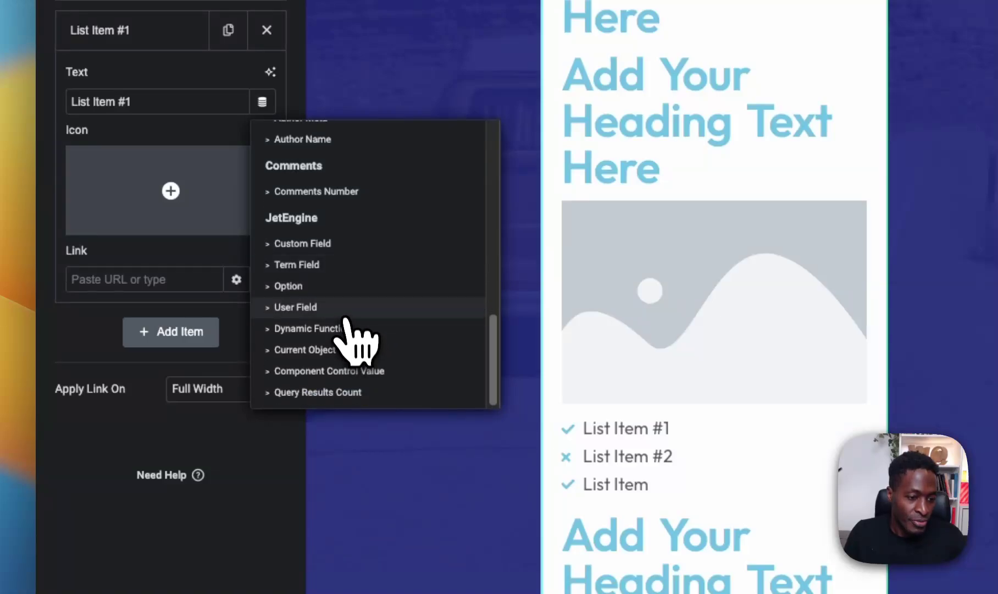
left_click(330, 281)
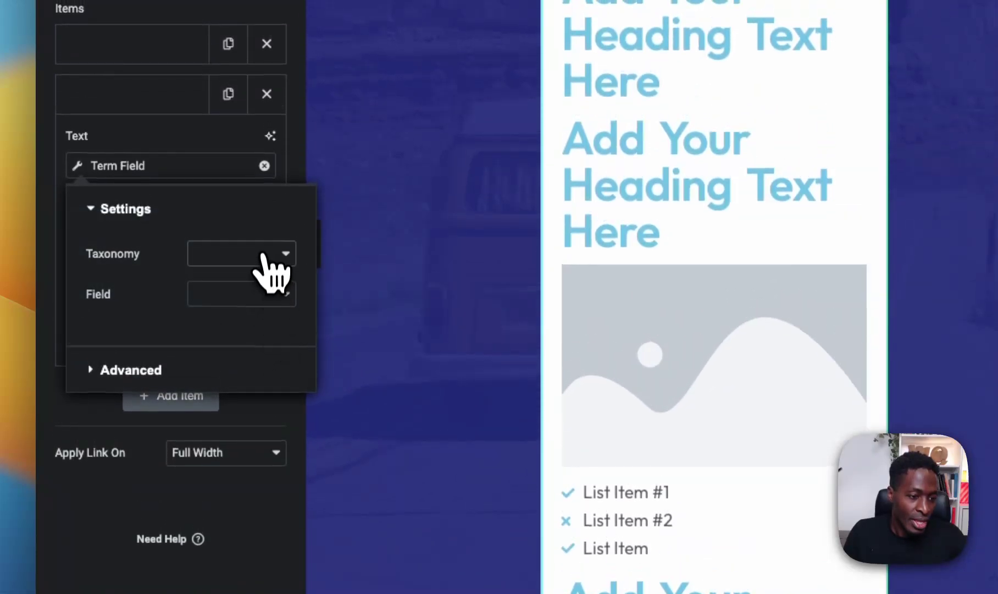
Step: Set the second item's Term Field taxonomy to Continents and its field to Term name, checking the destination's continent and the published card
left_click(272, 256)
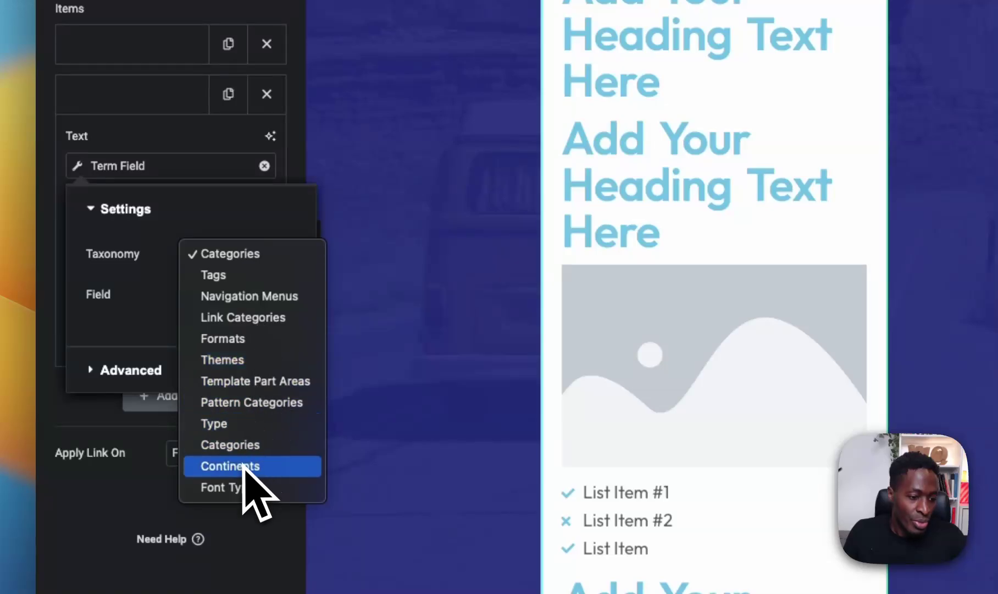
left_click(256, 467)
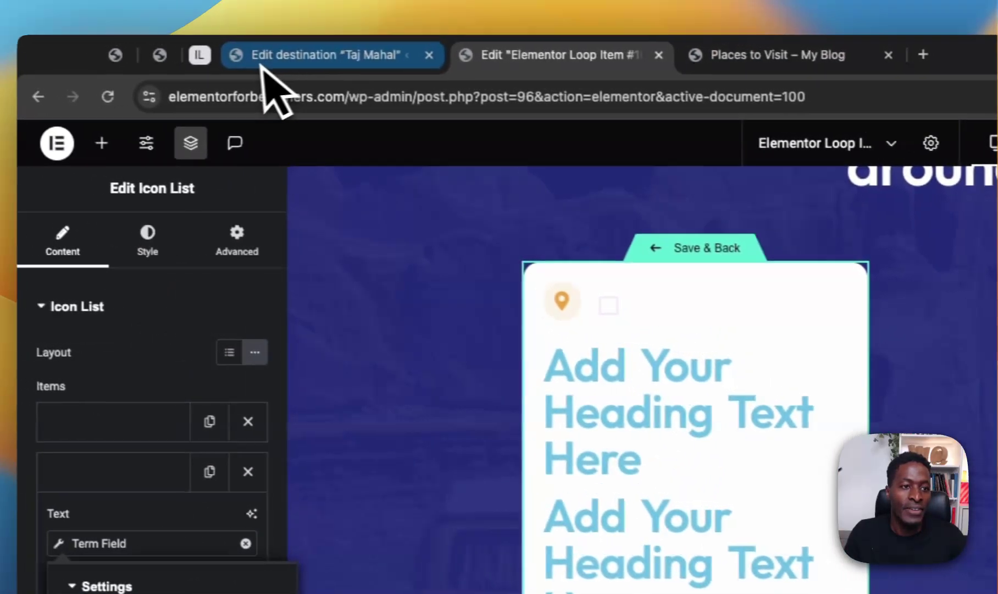
left_click(262, 63)
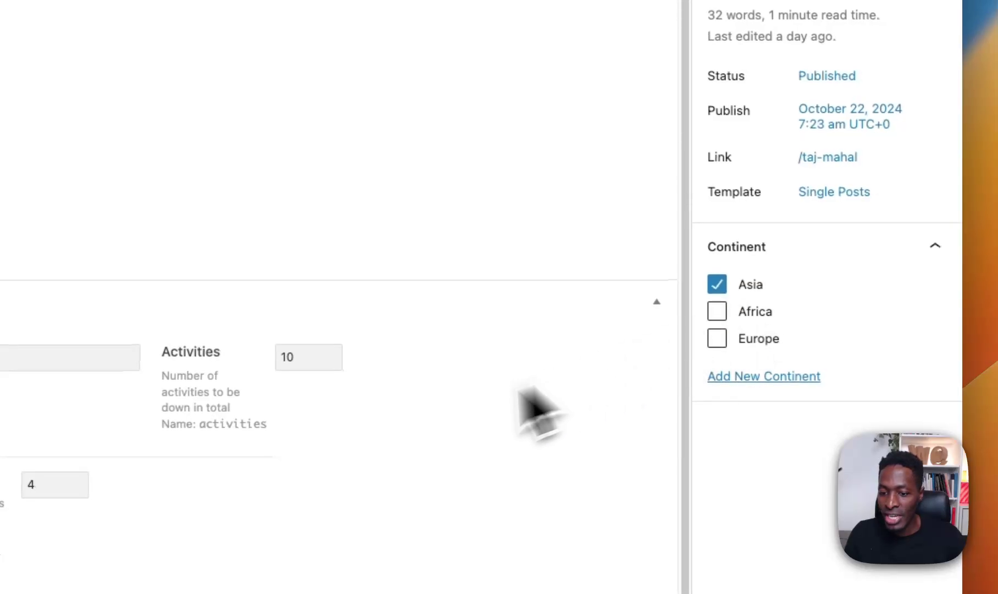
left_click(537, 58)
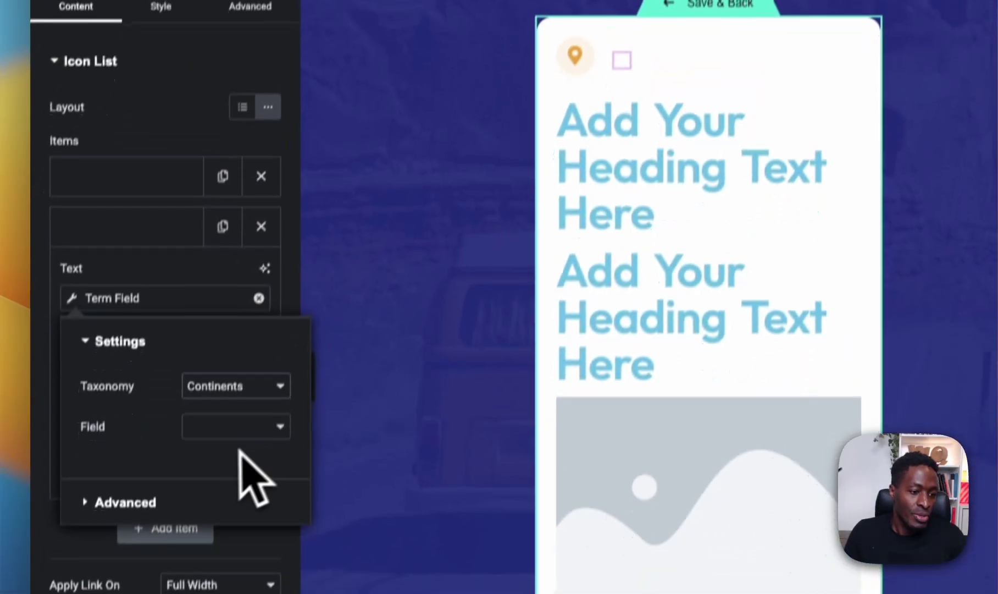
left_click(259, 423)
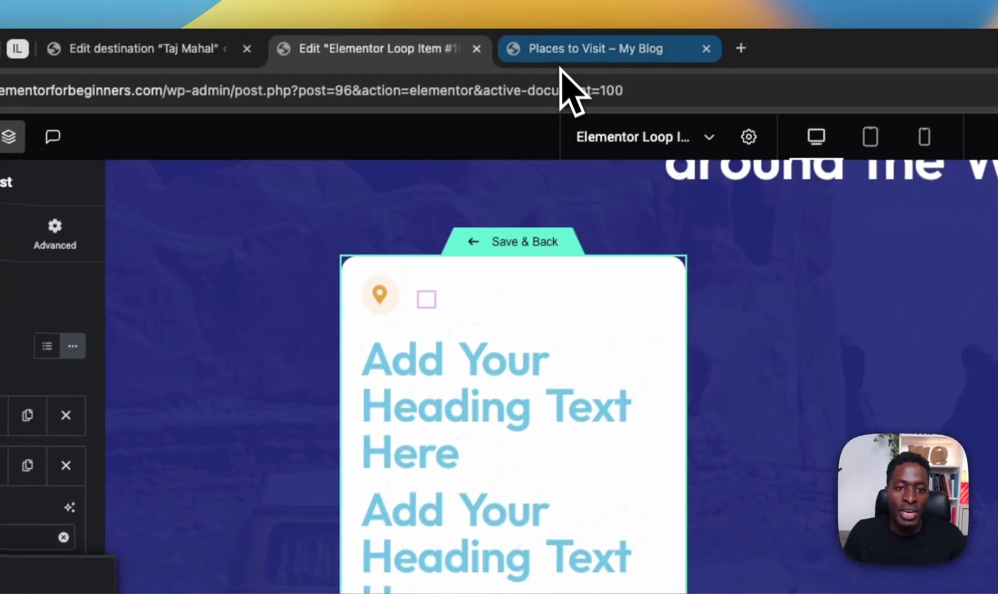
left_click(560, 58)
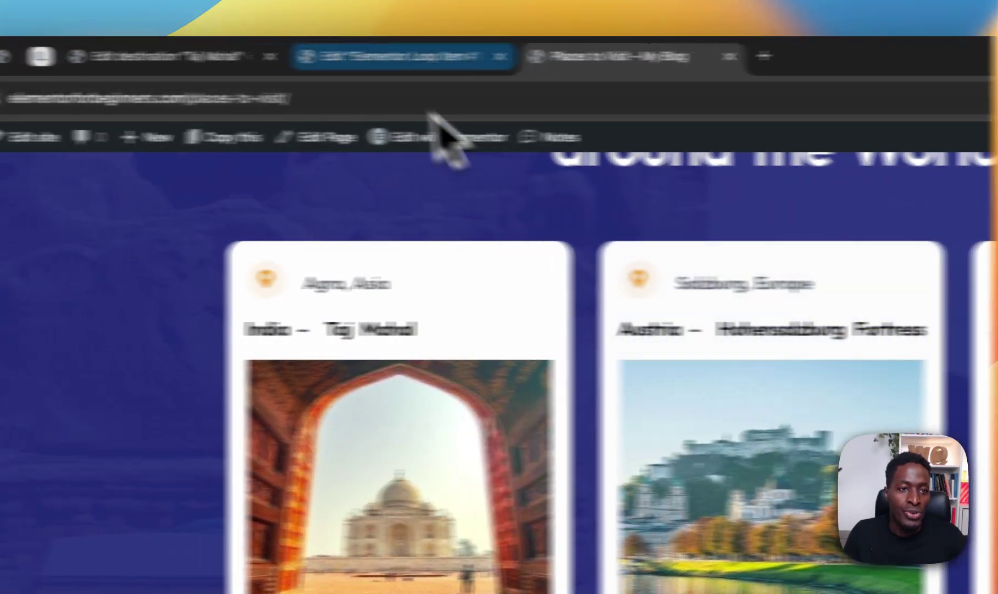
left_click(291, 56)
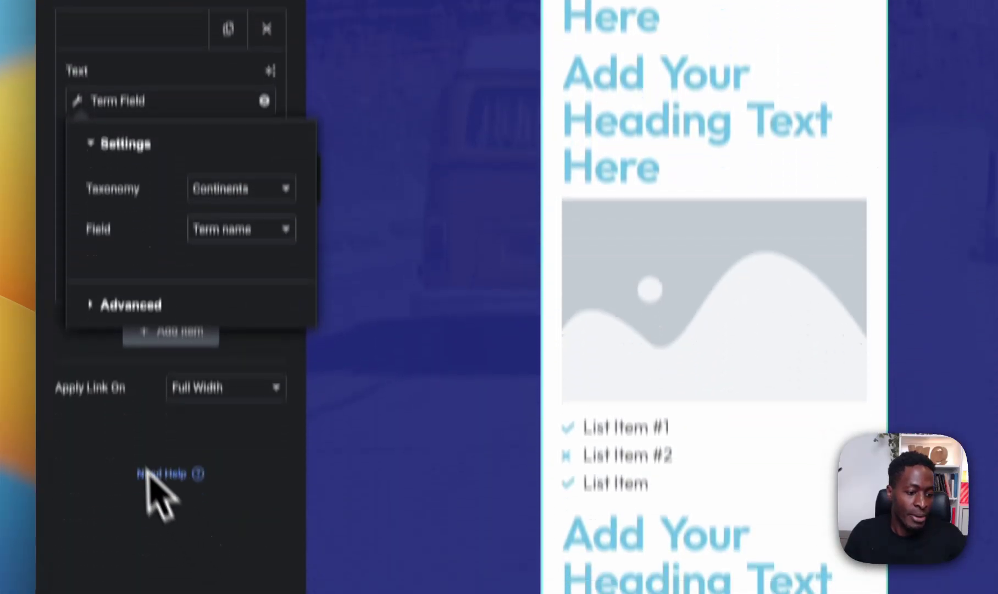
left_click(147, 469)
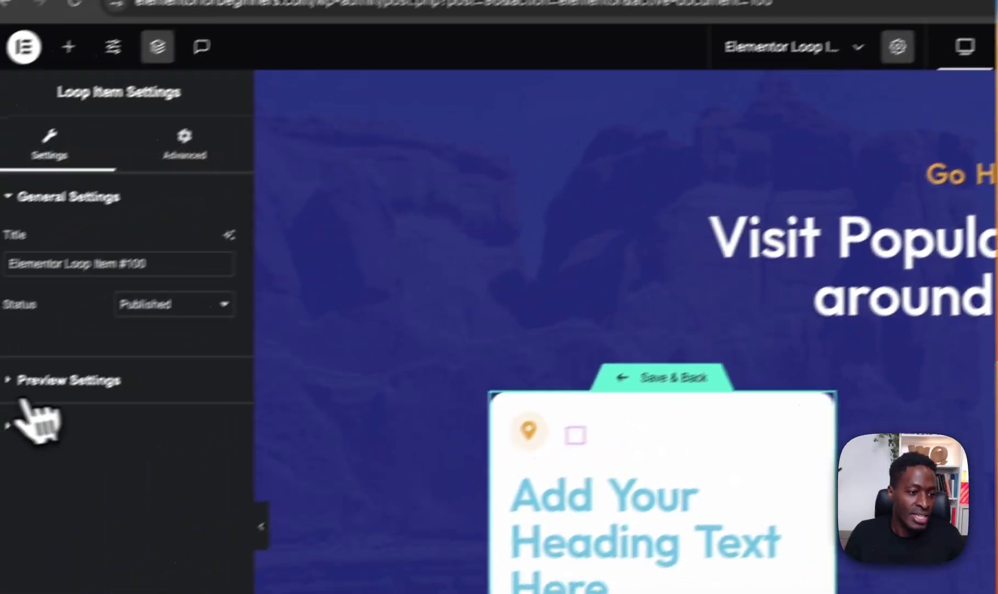
Step: Set the loop item's preview source to destination and apply the preview
left_click(23, 397)
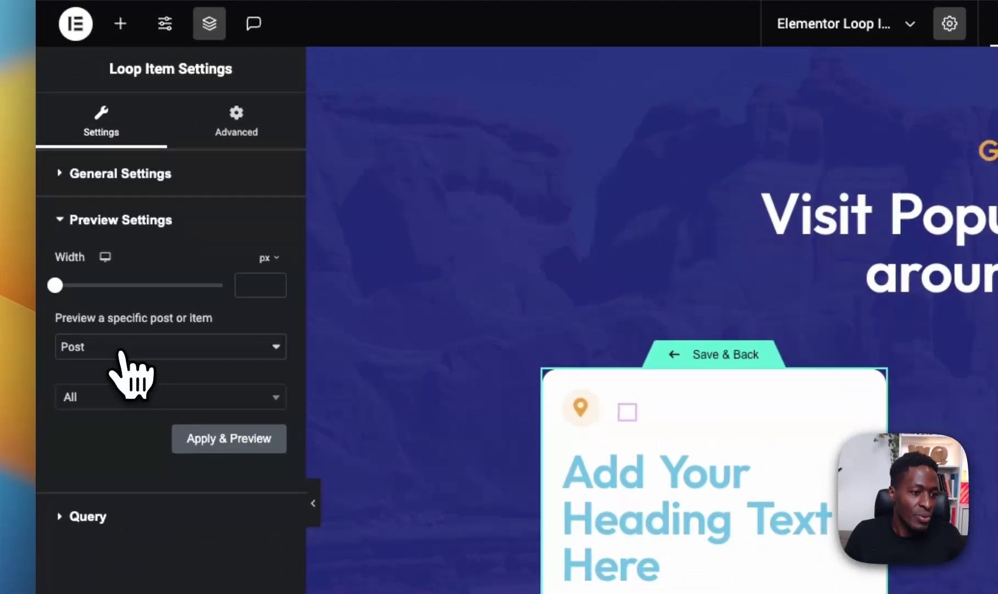
left_click(131, 352)
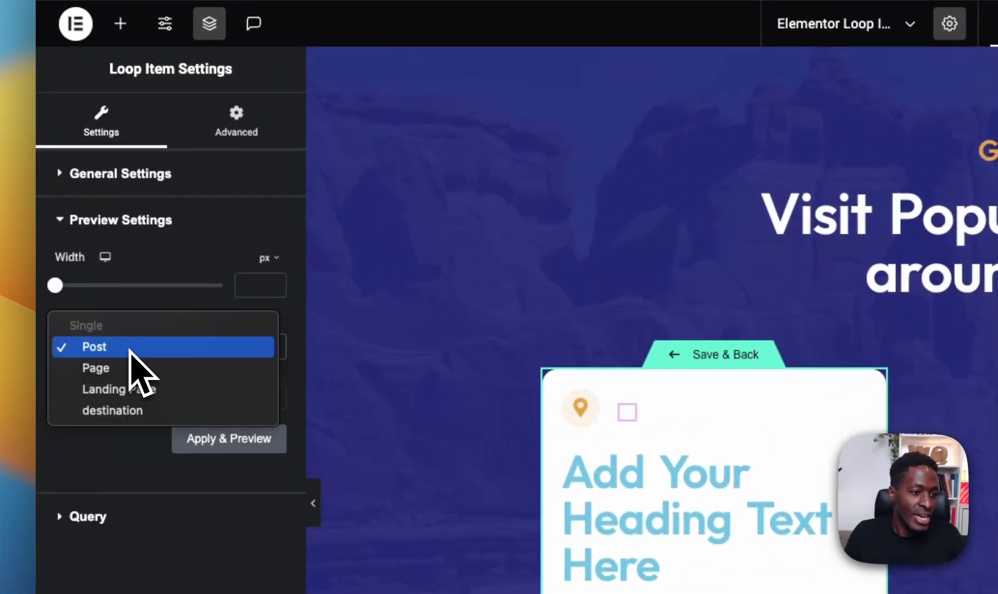
left_click(107, 416)
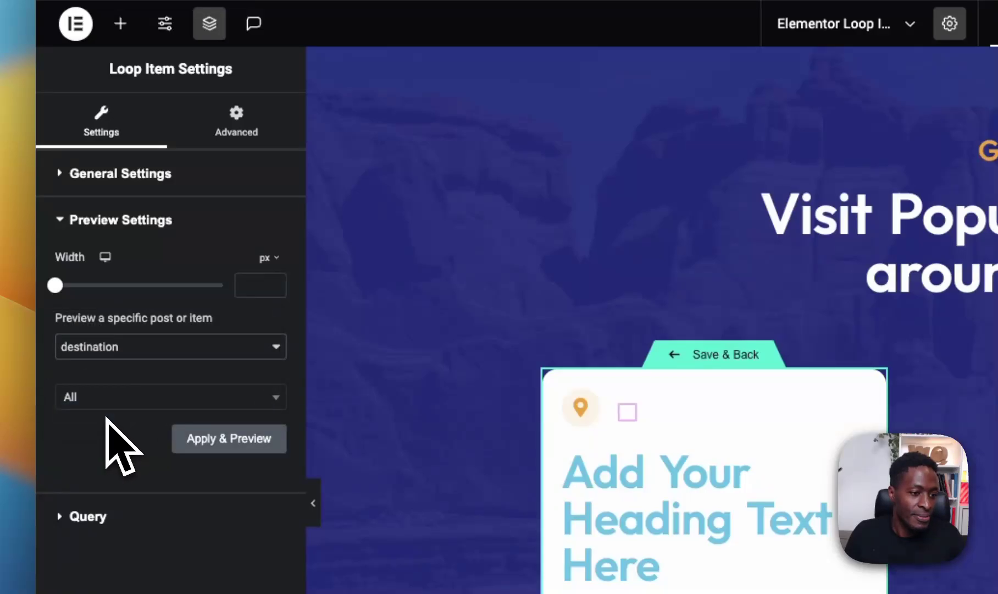
left_click(223, 439)
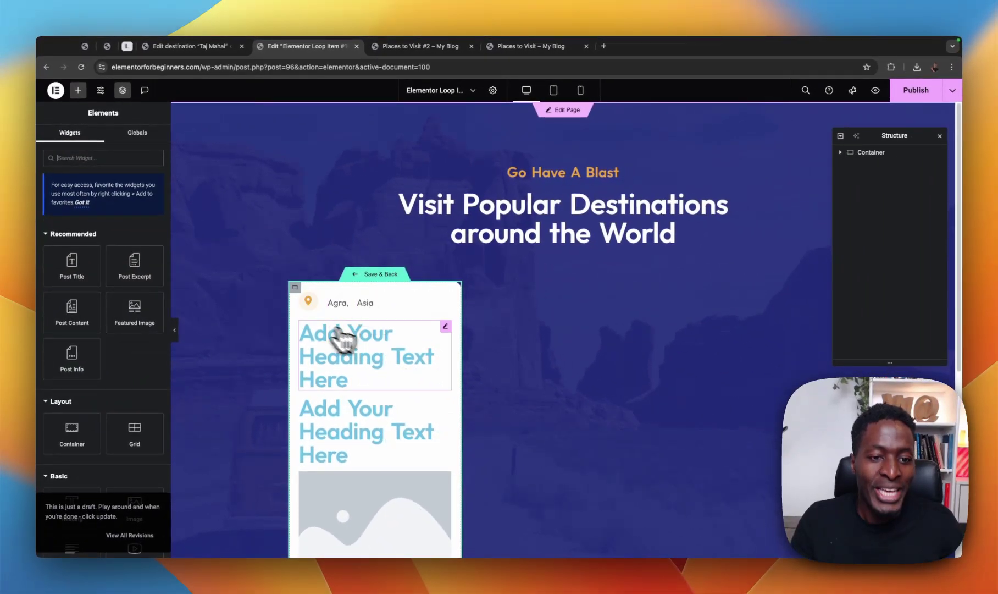
Step: Set the space between the items of the location icon list to 5 px
left_click(370, 303)
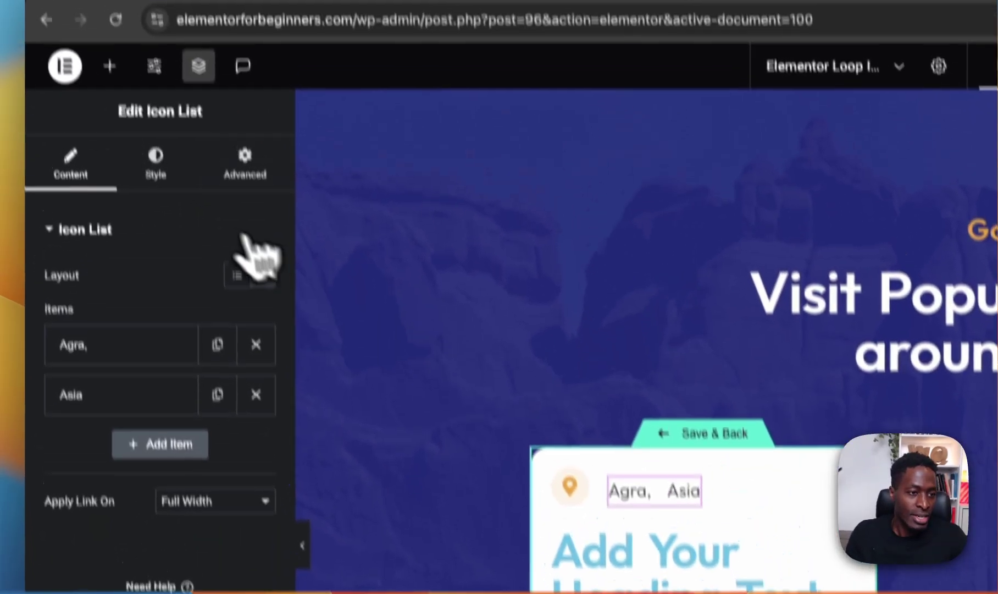
left_click(155, 162)
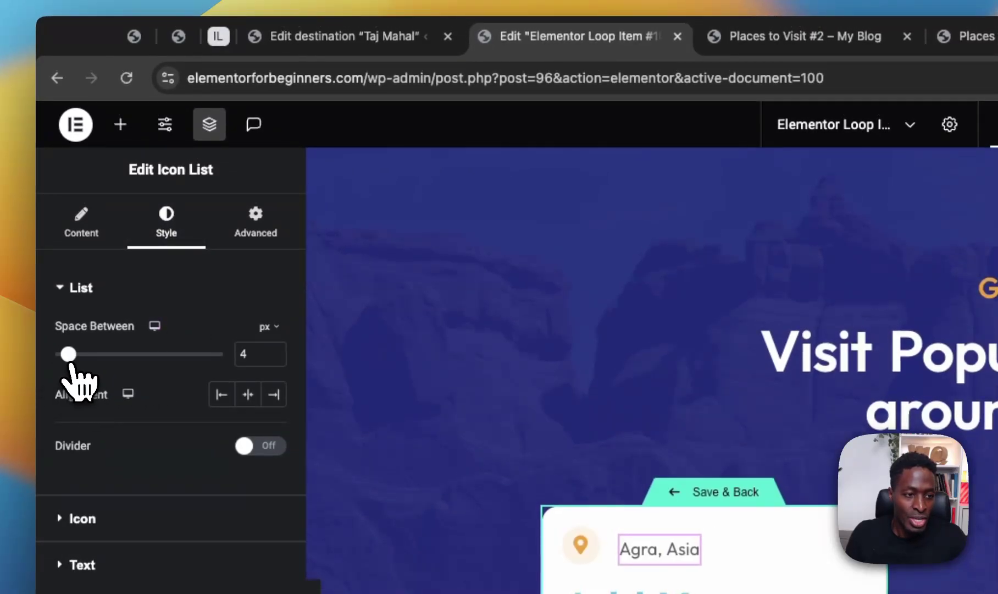
left_click_drag(68, 354, 95, 355)
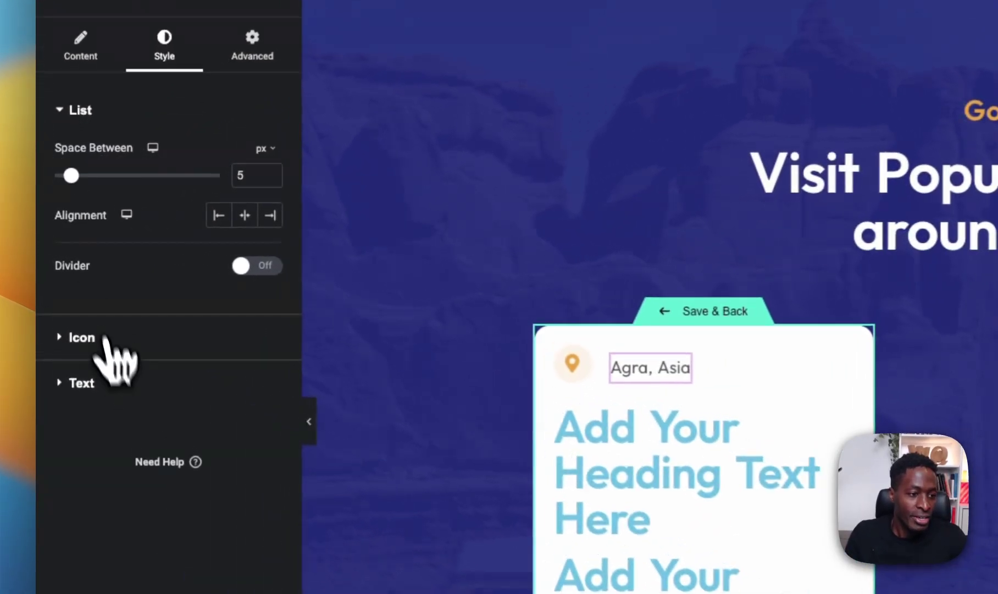
left_click(63, 287)
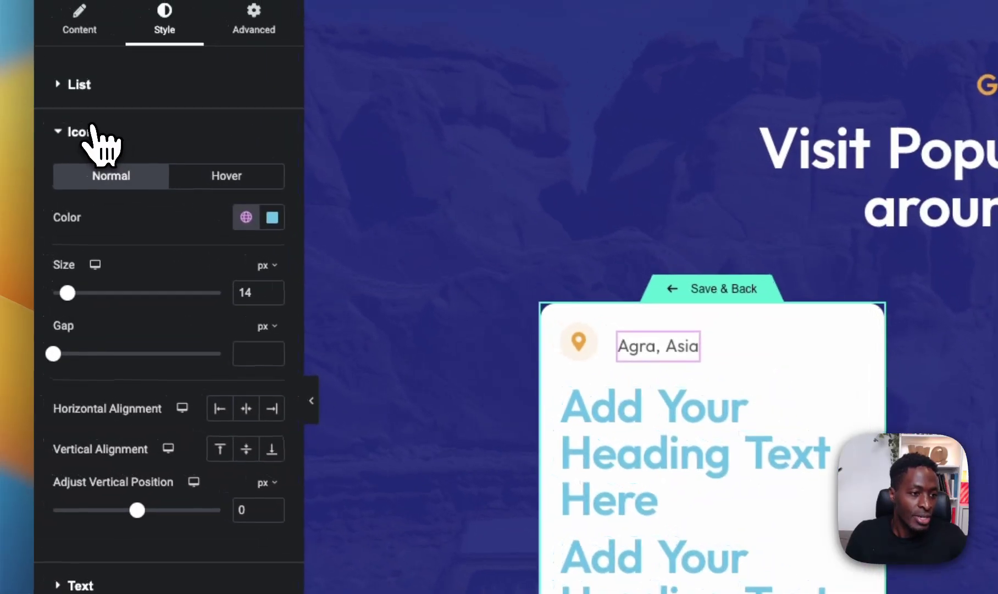
left_click(92, 129)
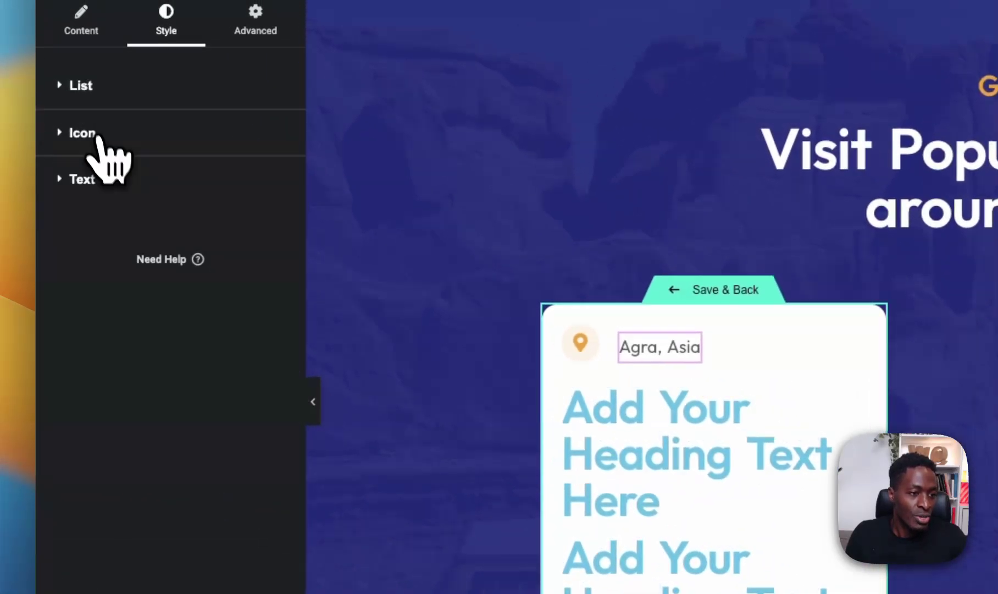
Step: Set the location list's text to the global Primary font and Secondary color, and compare it with the published card
left_click(88, 180)
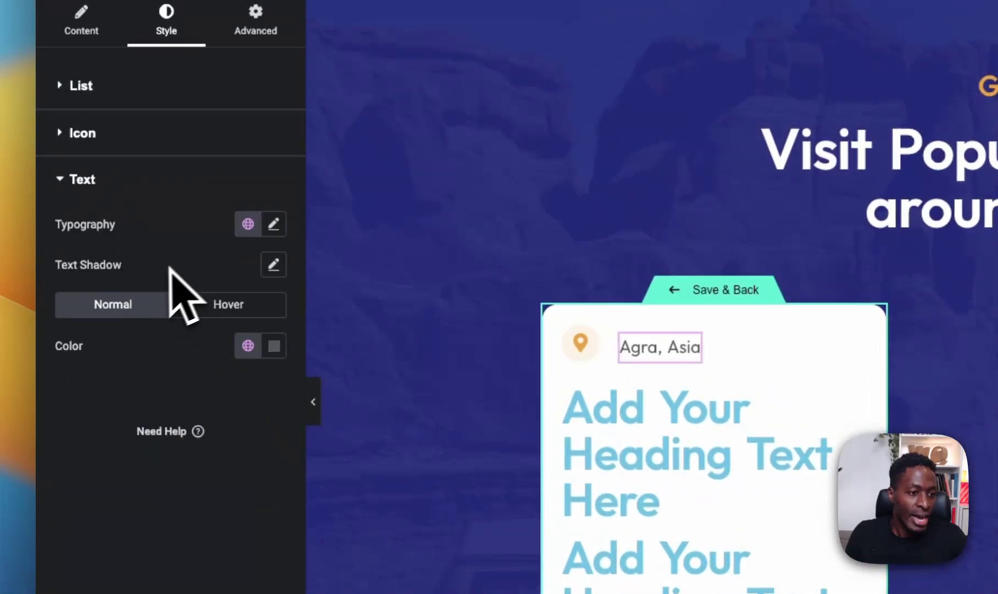
left_click(248, 223)
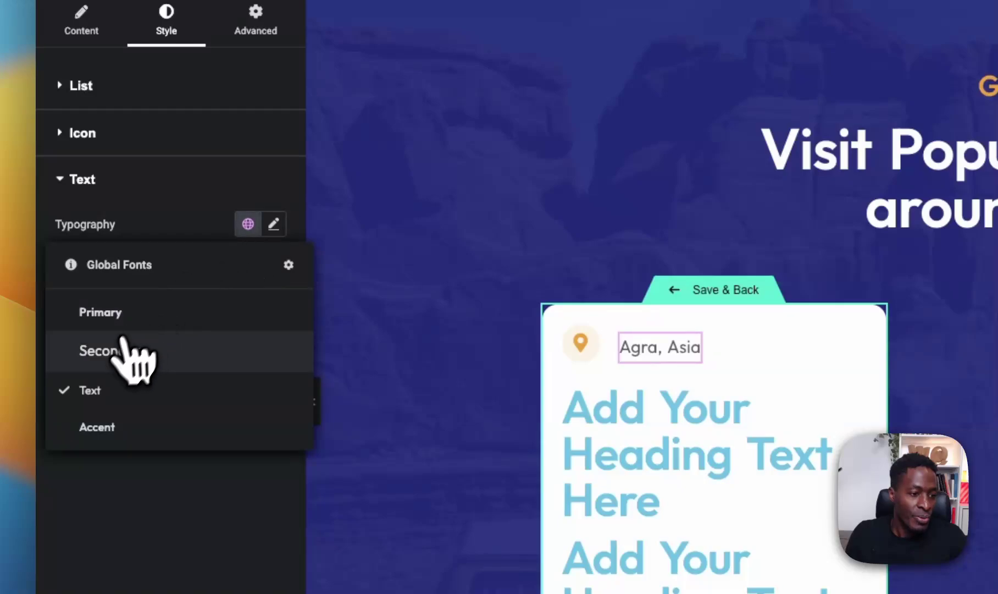
left_click(109, 357)
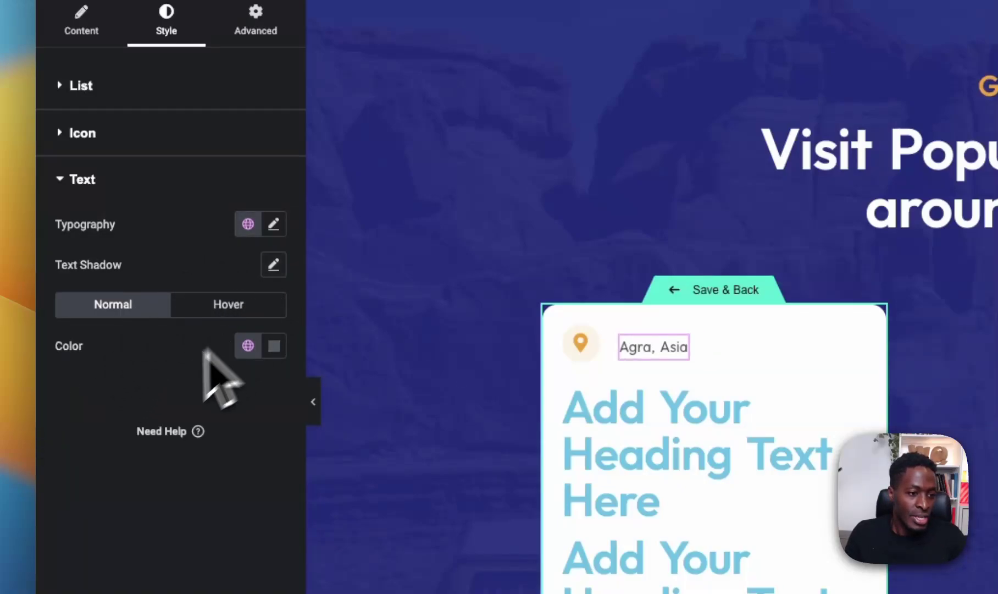
left_click(247, 225)
left_click(123, 322)
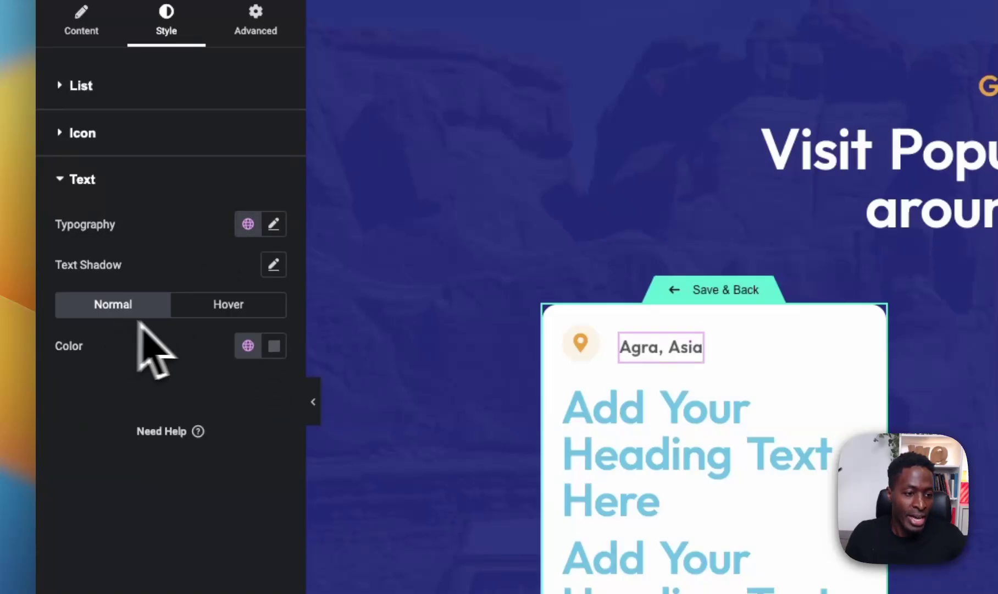
left_click(248, 346)
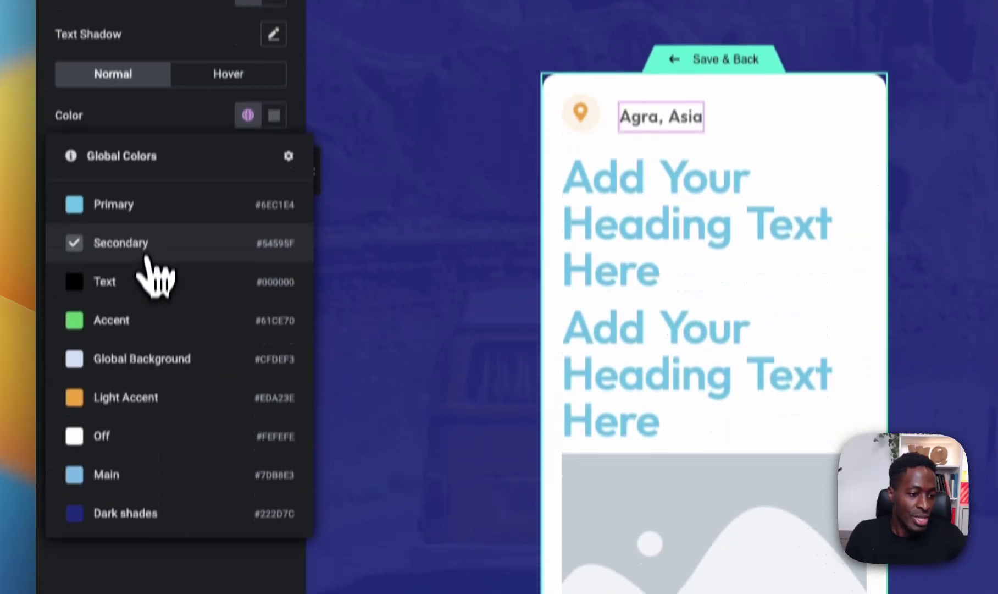
left_click(154, 473)
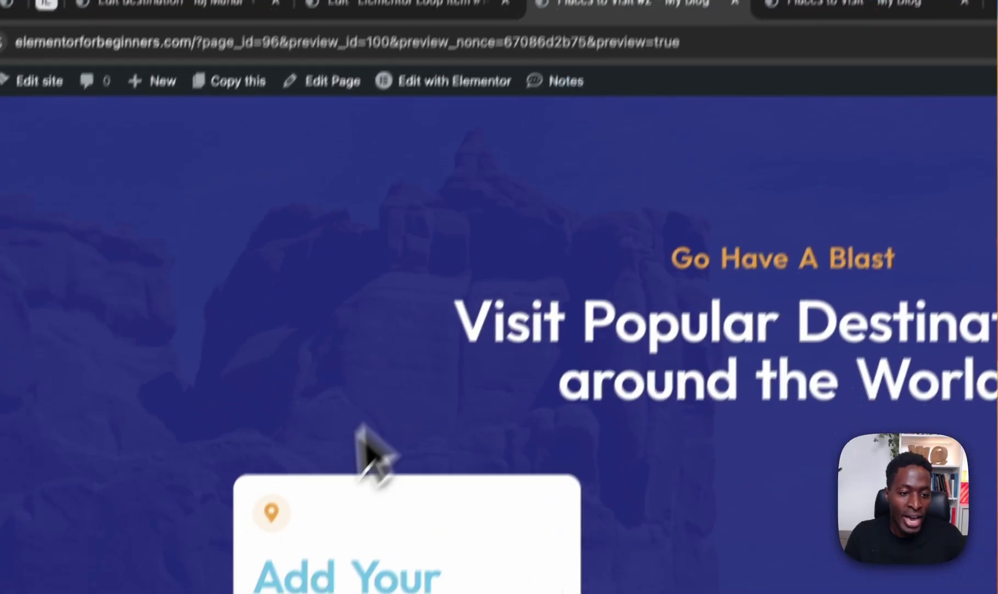
left_click(850, 3)
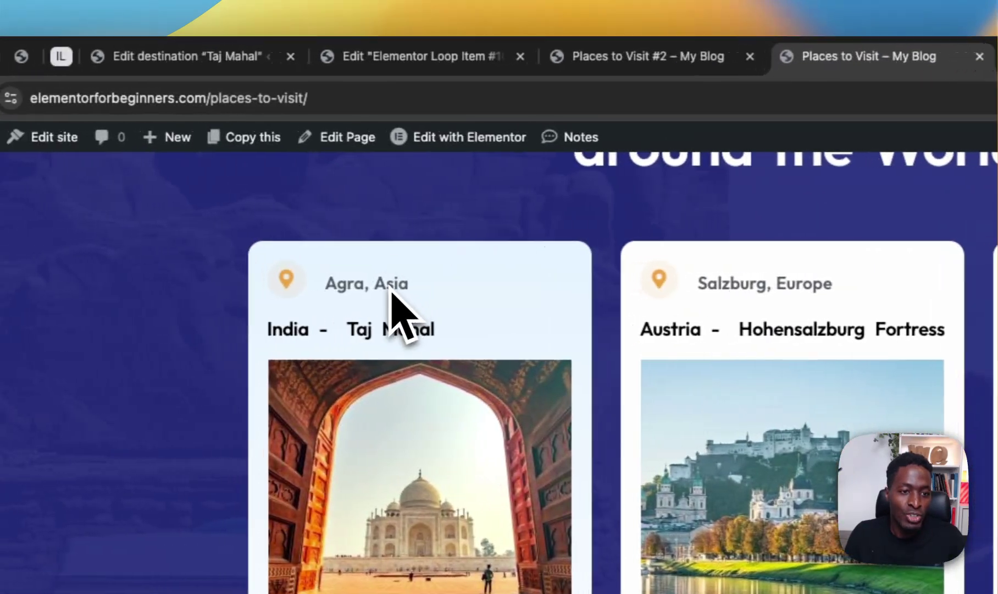
left_click(438, 57)
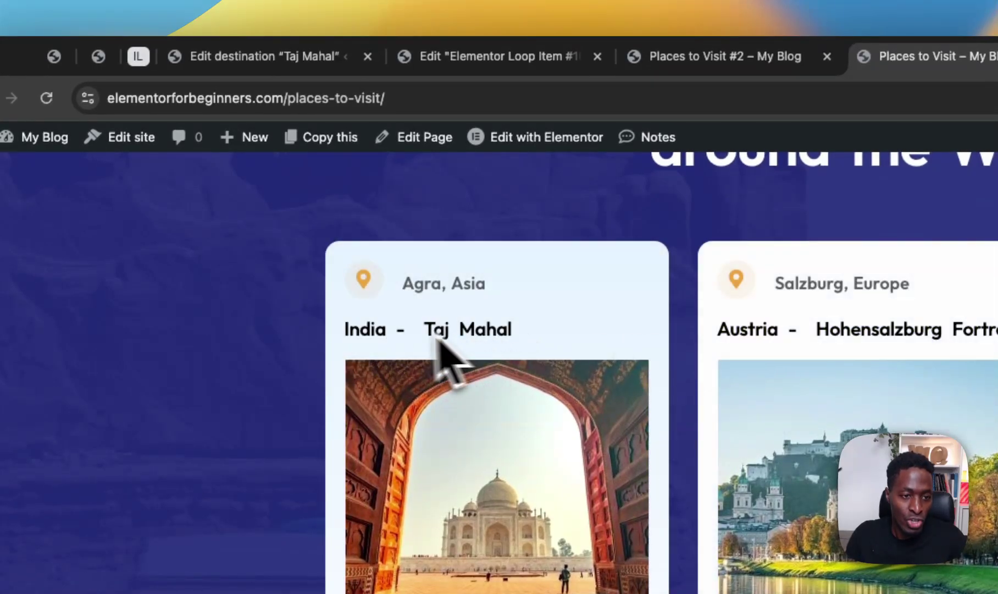
Step: Add a container between the location row and the first heading, with 0 px padding and a row direction
left_click(495, 56)
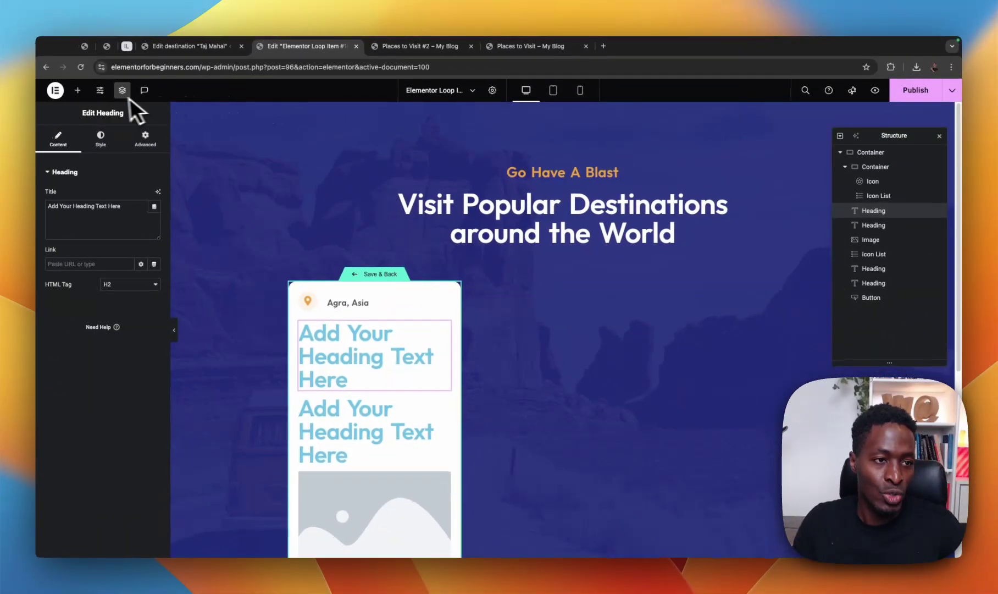
left_click(78, 90)
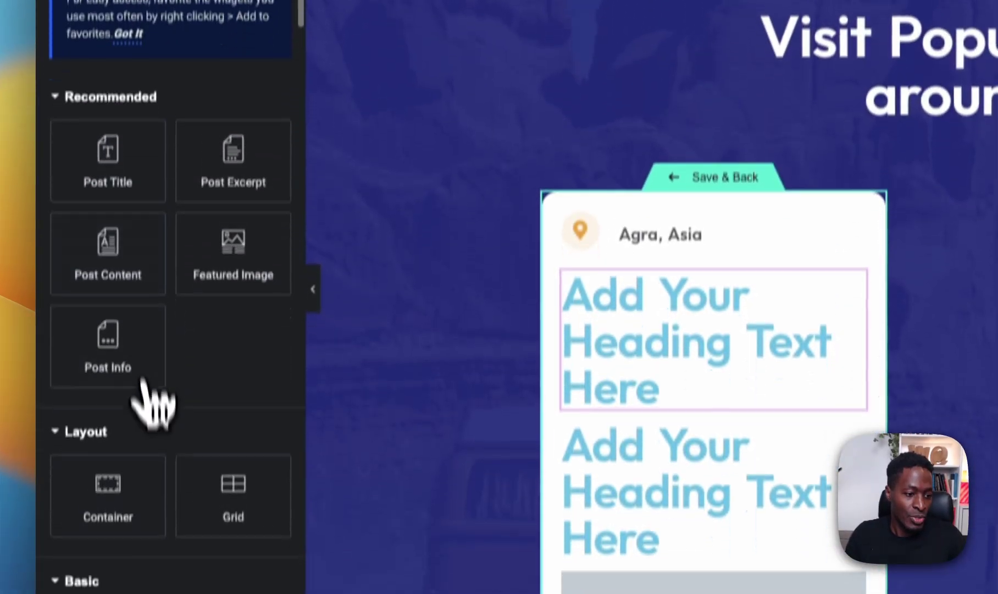
left_click_drag(113, 512, 616, 306)
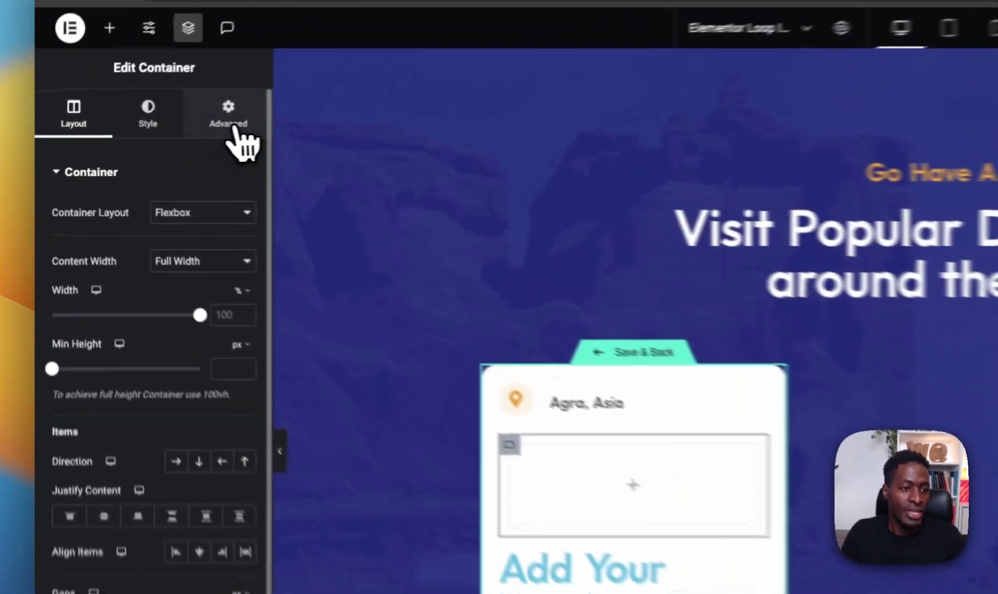
left_click(140, 116)
left_click(274, 316)
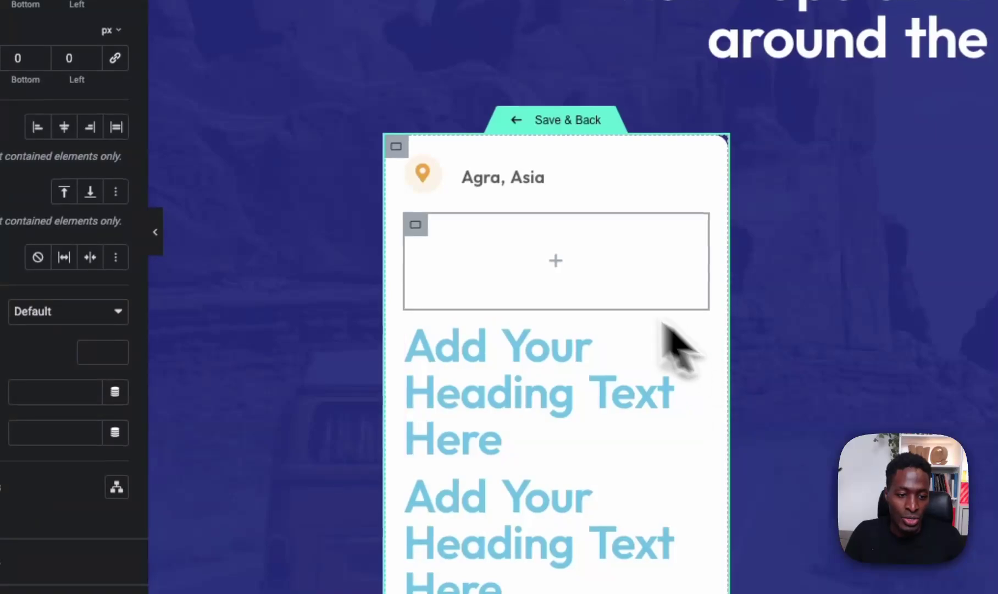
left_click(415, 224)
left_click(82, 104)
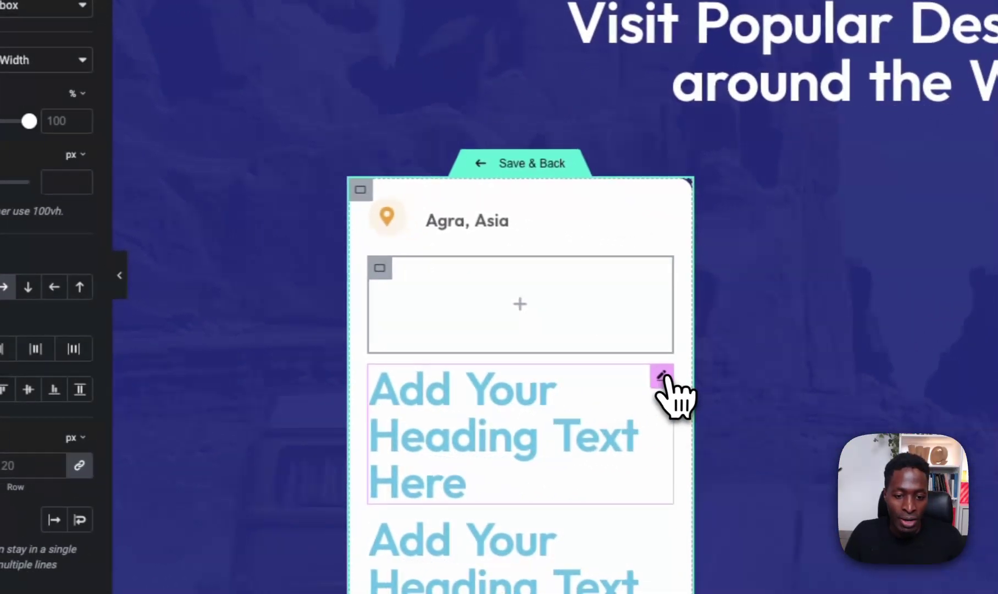
Step: Move the two placeholder headings side by side into the new row container and set both HTML tags to H3
left_click_drag(662, 377, 357, 309)
left_click_drag(393, 297, 393, 300)
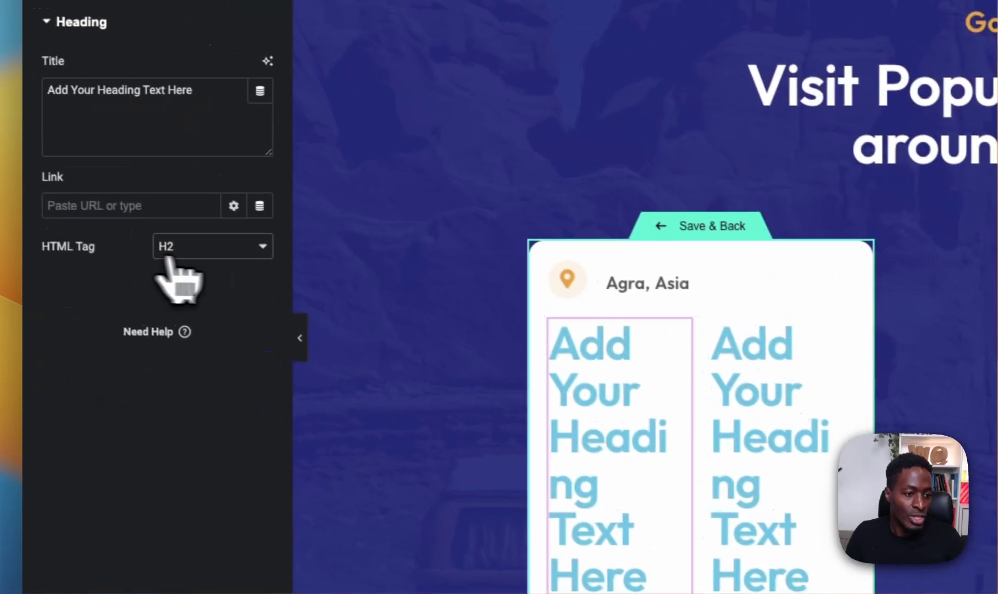
left_click(170, 249)
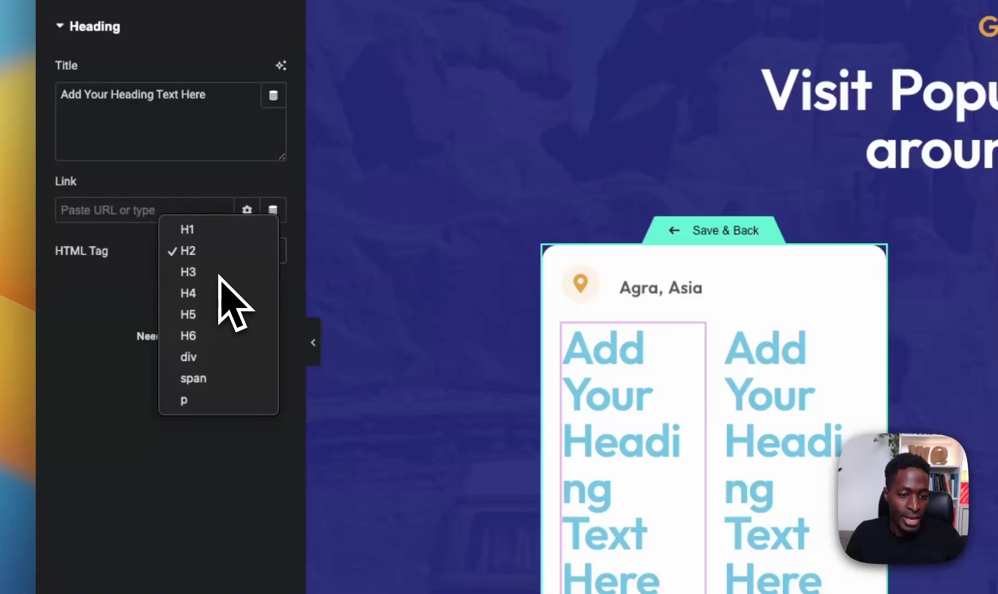
left_click(219, 274)
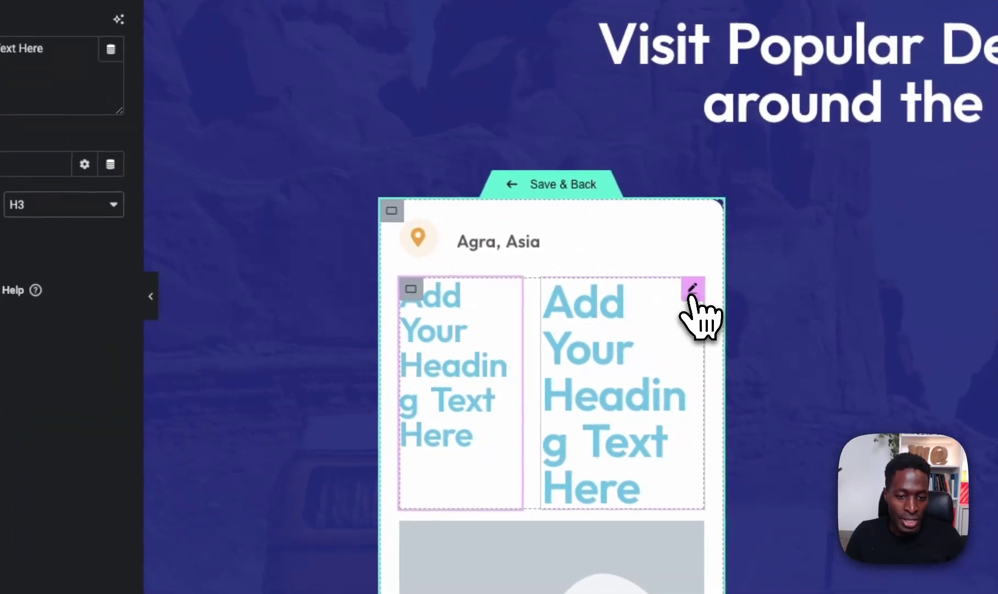
left_click(692, 289)
left_click(63, 204)
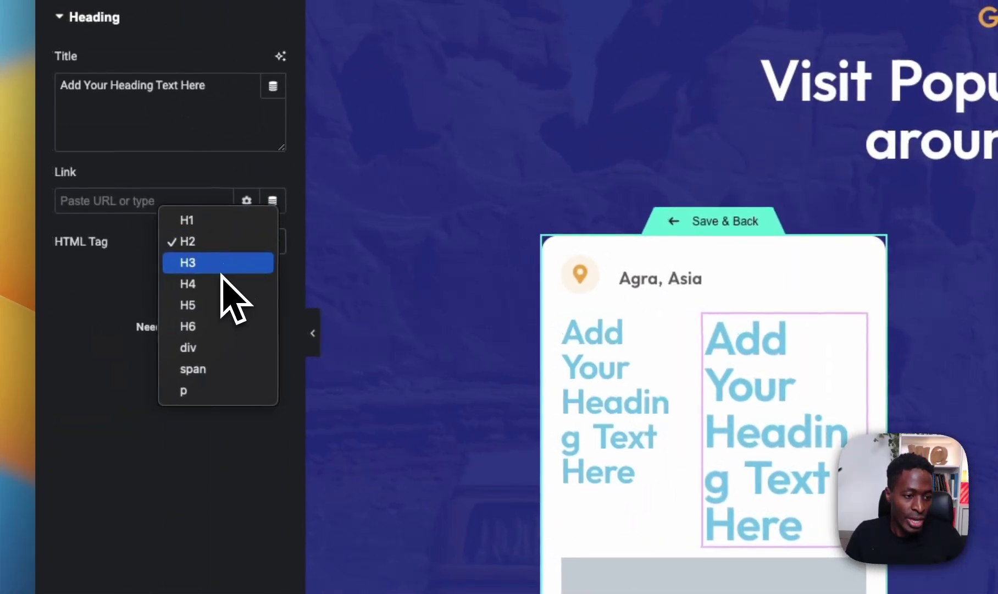
left_click(220, 263)
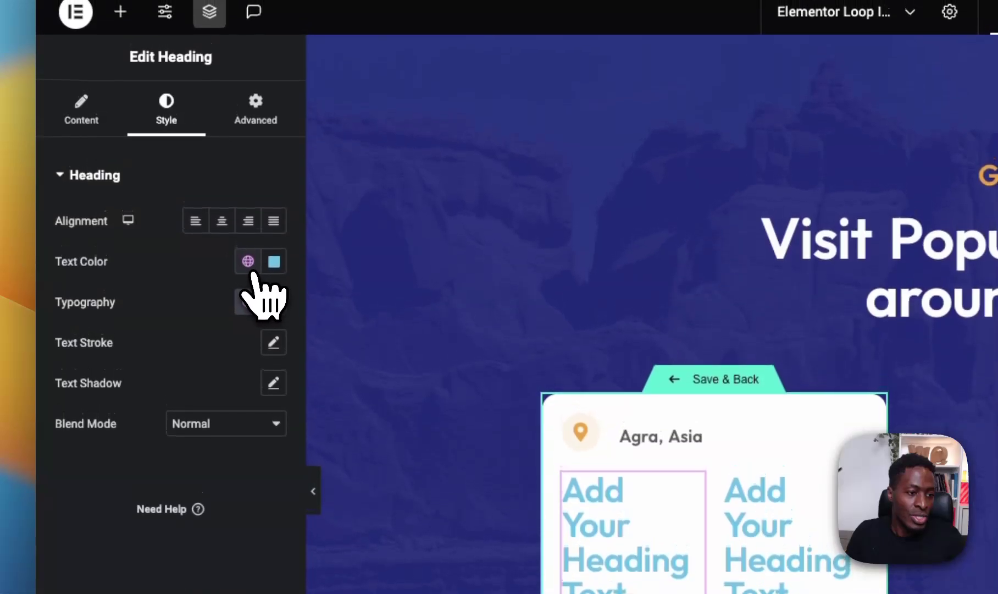
Step: Set the first heading's text color to the global Text color and its font size to 20 px
left_click(248, 262)
left_click(127, 434)
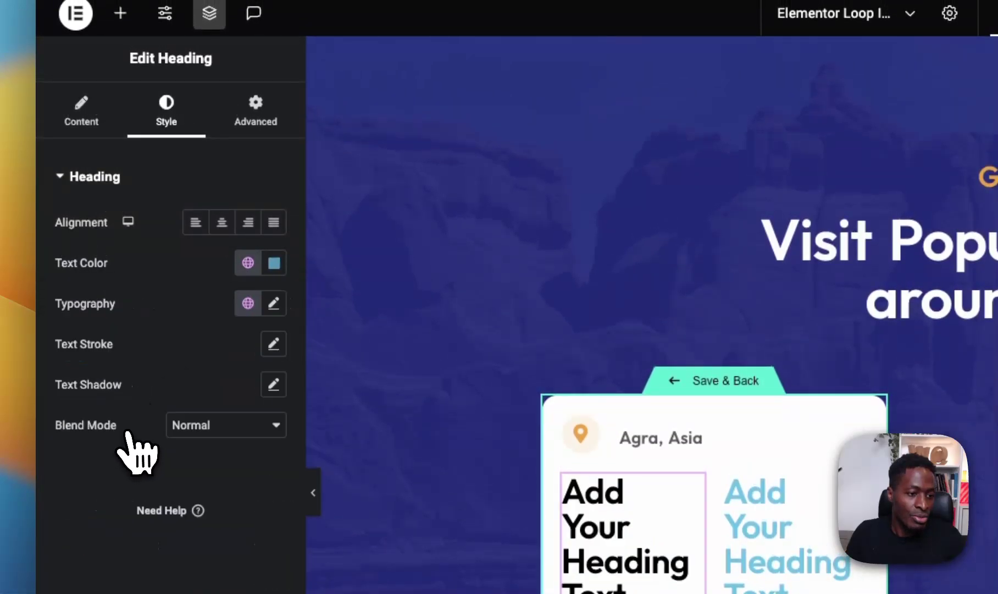
left_click(274, 303)
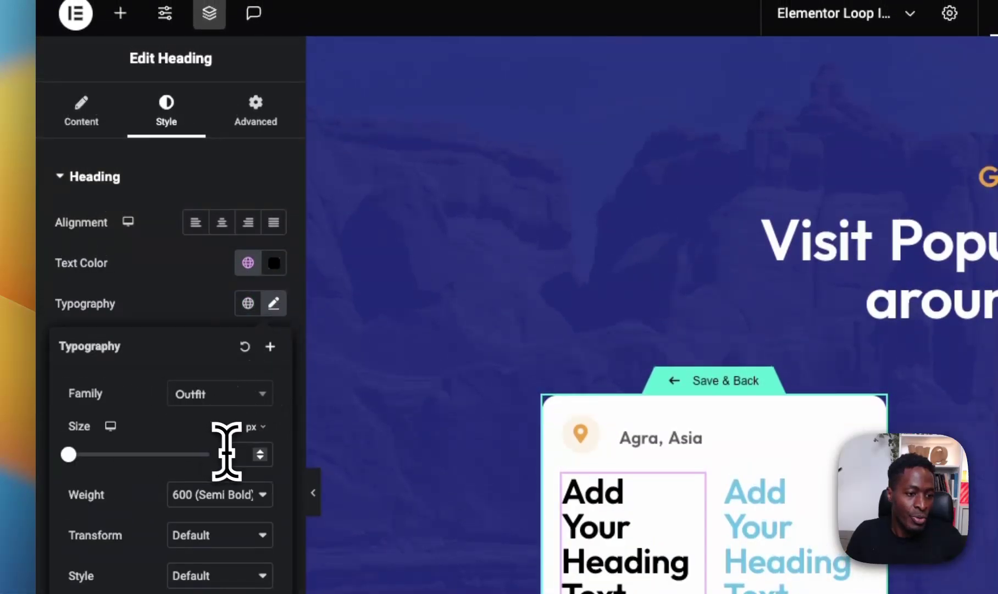
type("20")
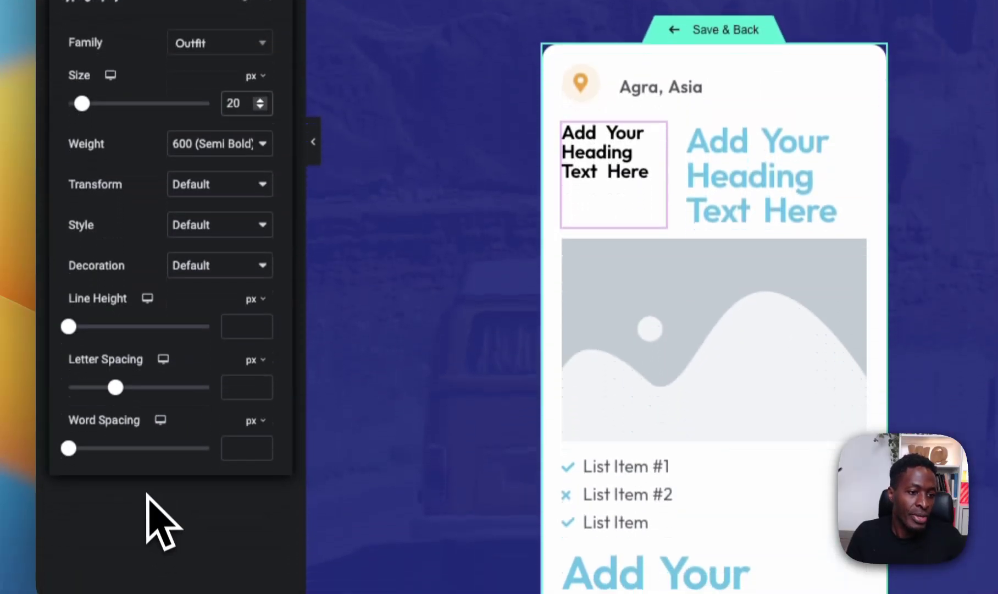
left_click(147, 493)
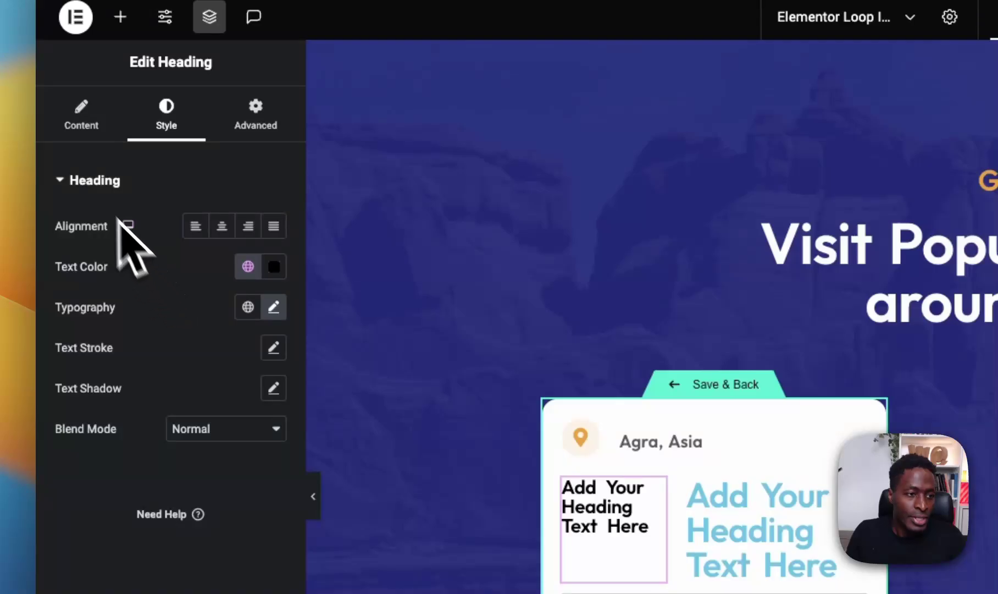
Step: Check the published card's country text, and link the first heading's title to the JetEngine custom field Country
left_click(80, 138)
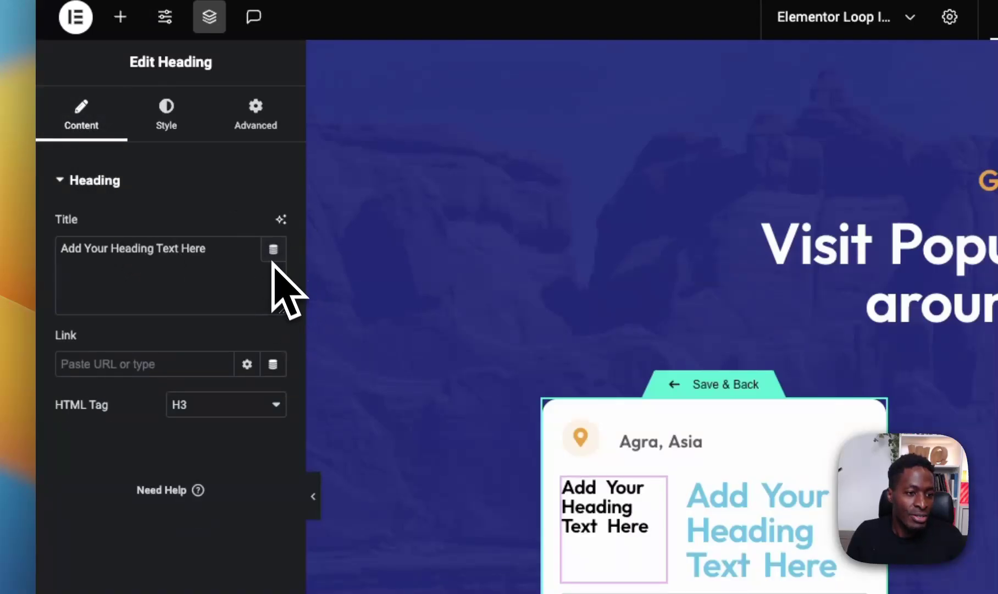
left_click(274, 258)
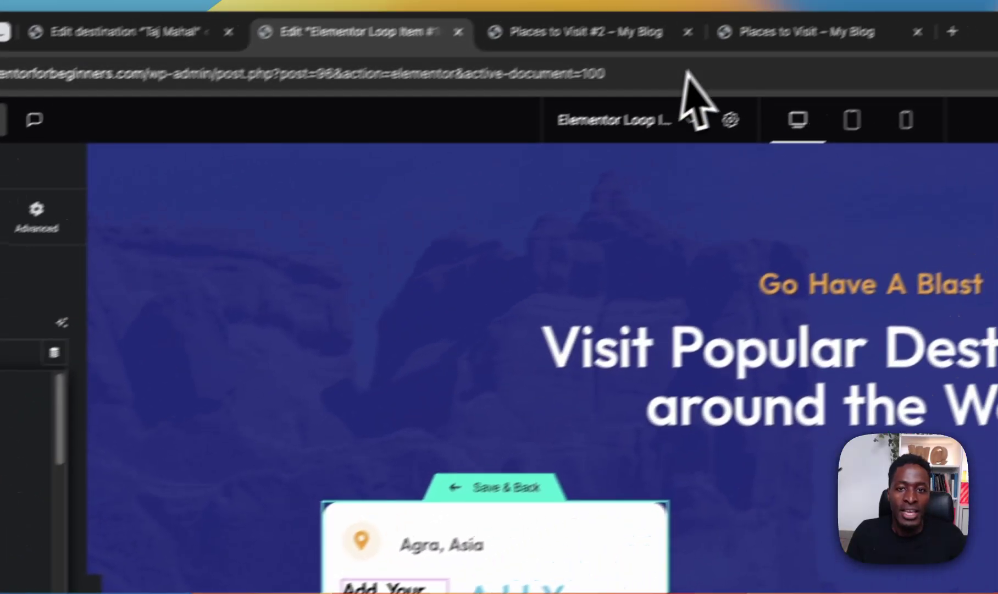
left_click(741, 65)
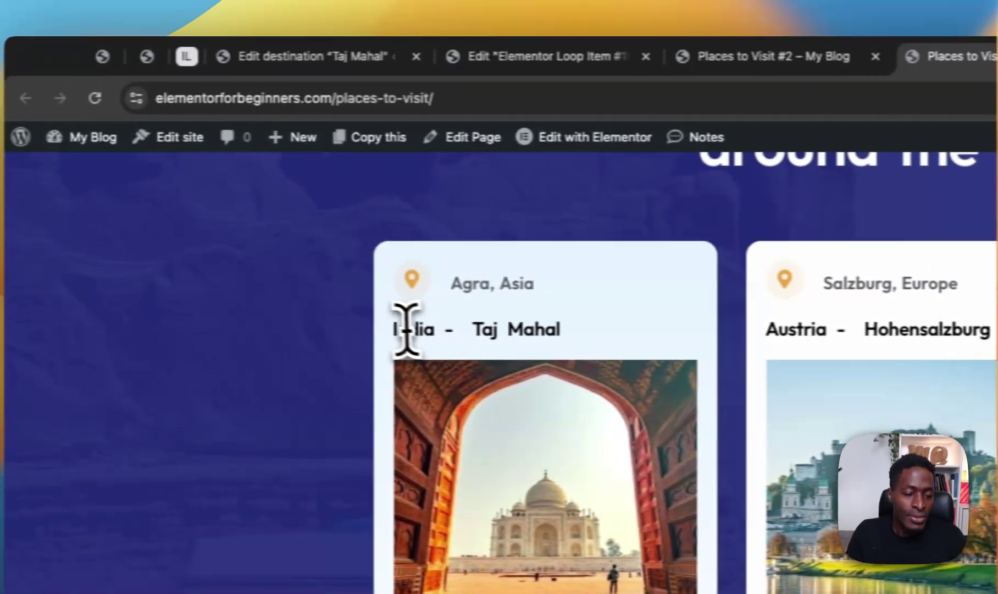
left_click_drag(395, 329, 439, 330)
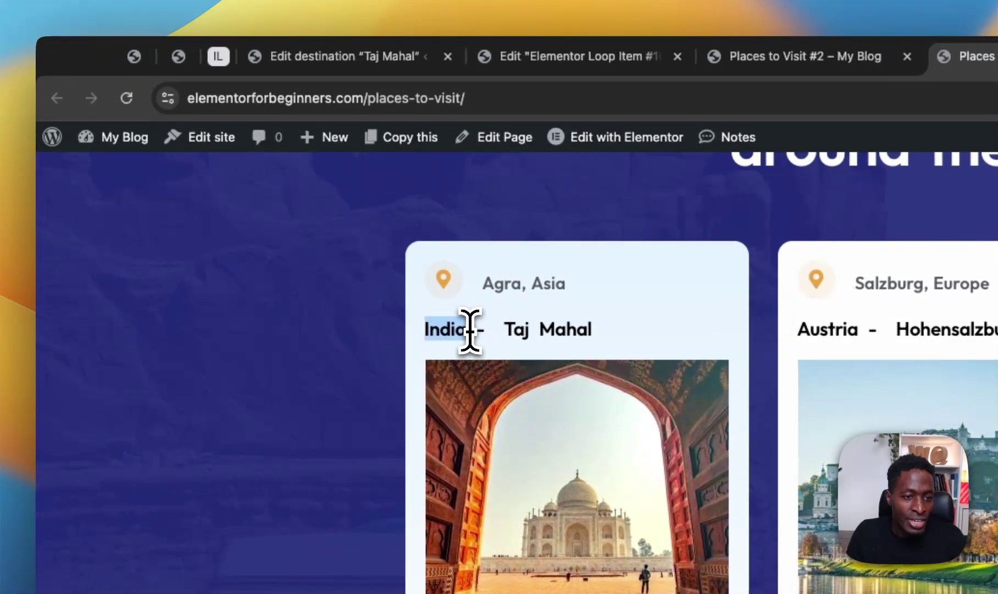
left_click(547, 59)
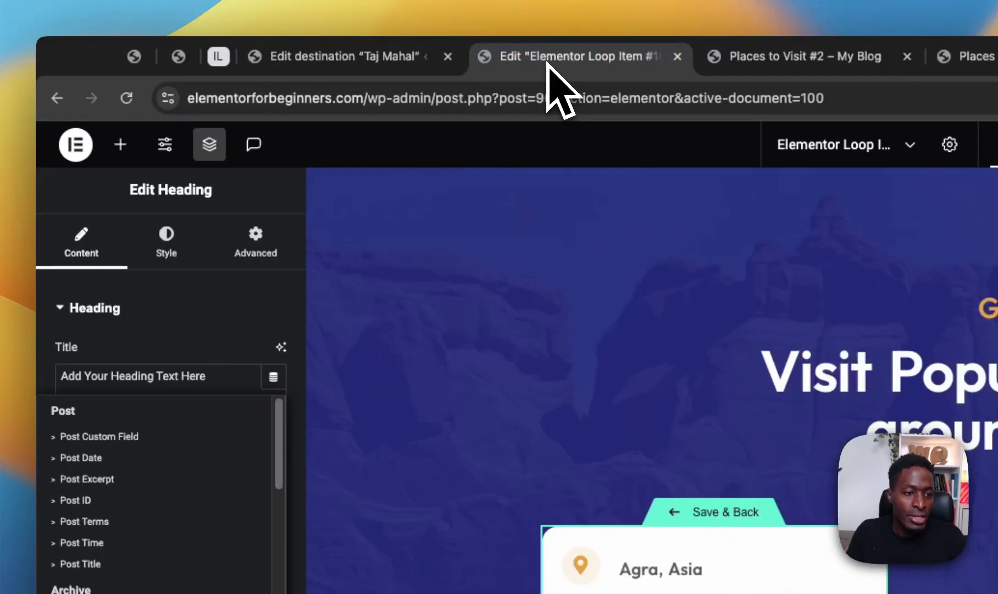
scroll(157, 549, "down", 10)
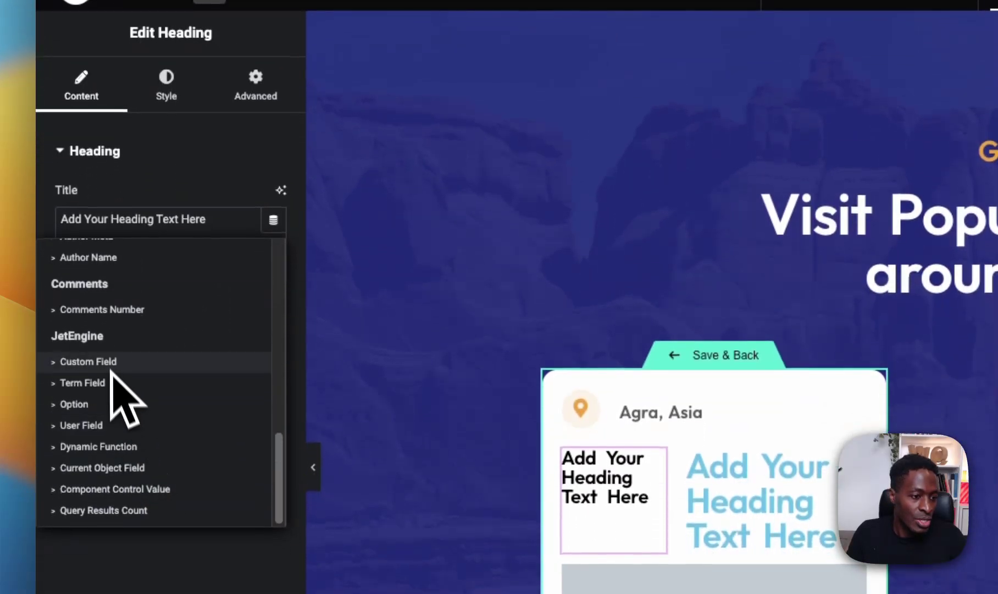
left_click(100, 362)
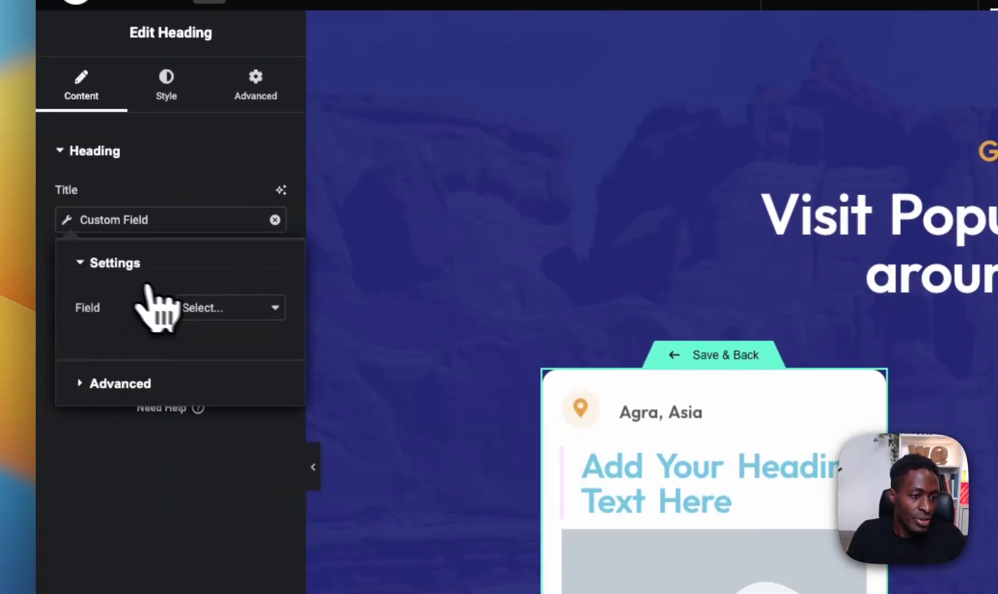
left_click(225, 308)
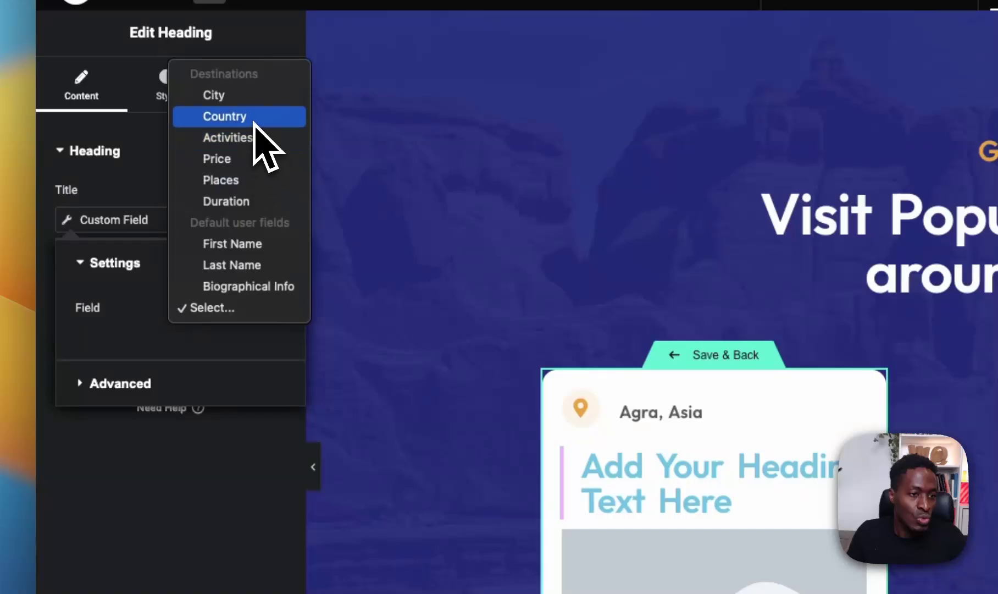
left_click(254, 124)
Step: Append a hyphen after the first heading's dynamic country value, matching the separator on the published card
left_click(186, 386)
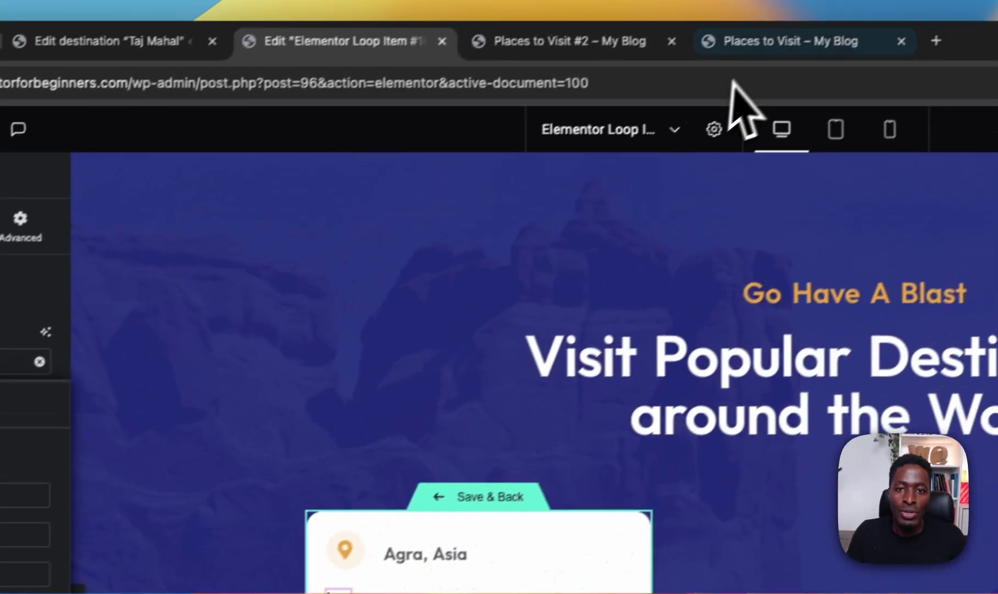
left_click(750, 47)
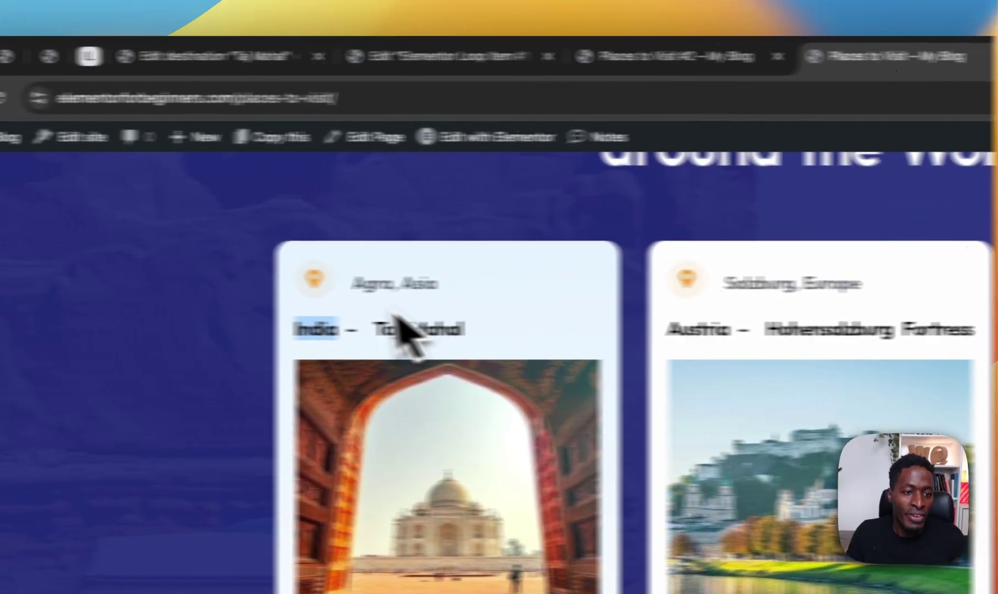
double_click(222, 329)
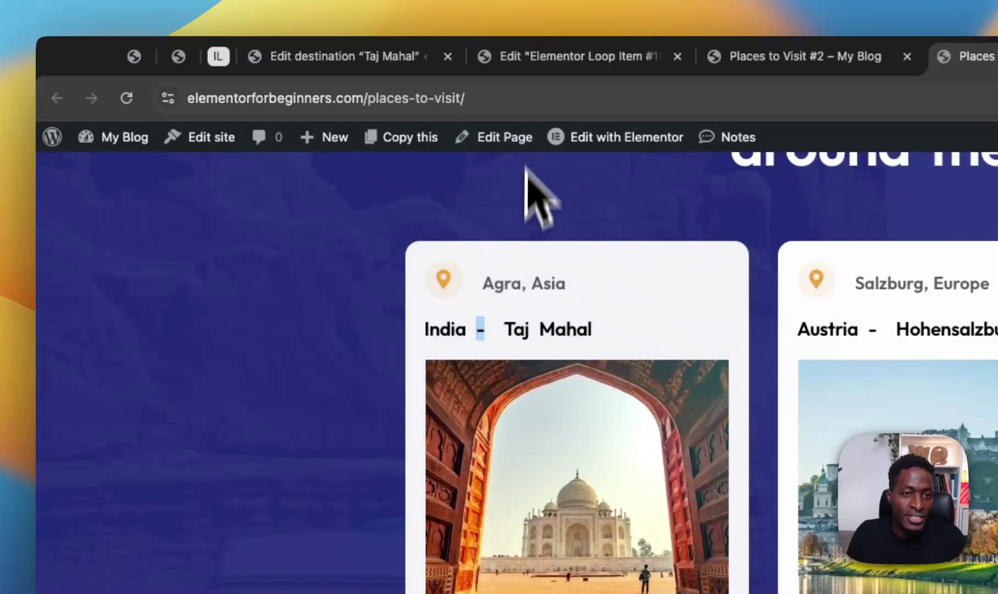
left_click(527, 60)
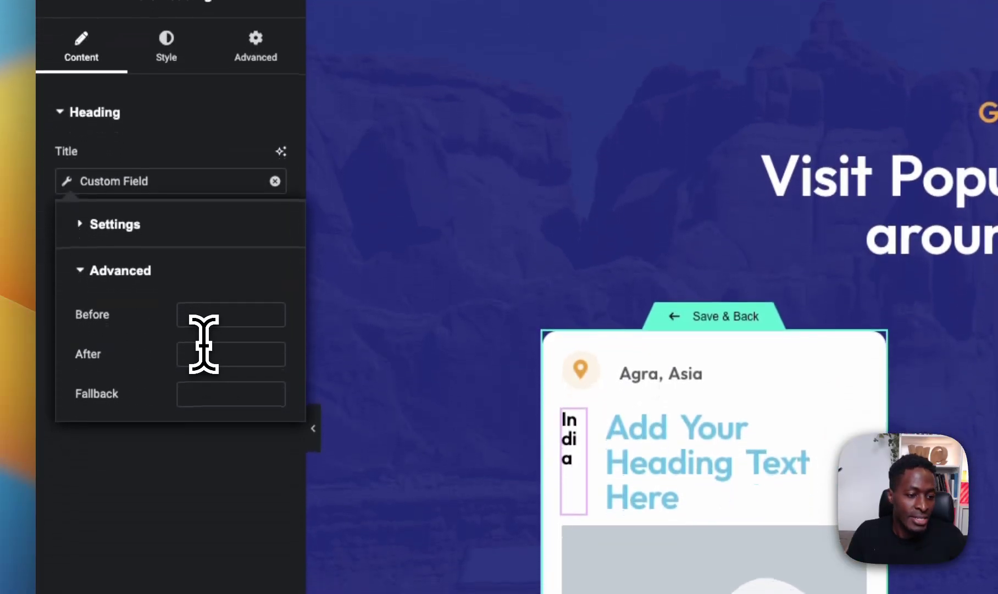
left_click(204, 374)
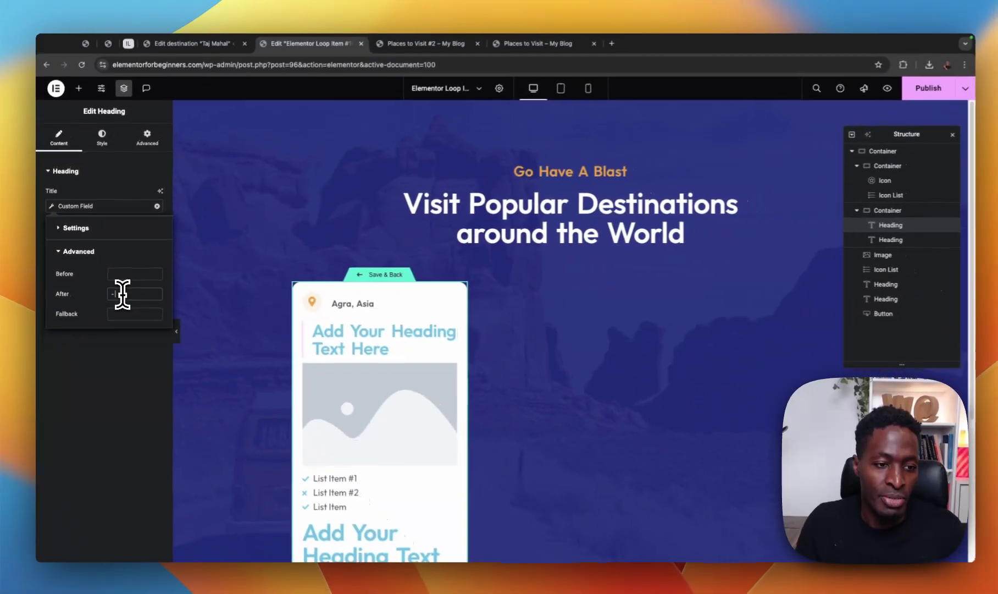
left_click(123, 352)
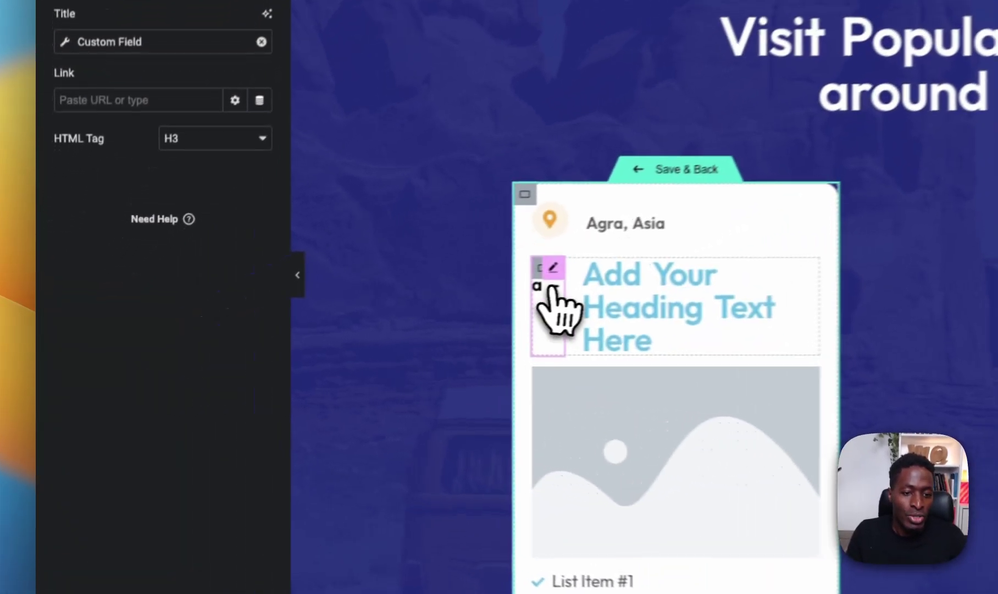
Step: Copy the country heading's style onto the second placeholder heading in the same row
right_click(309, 330)
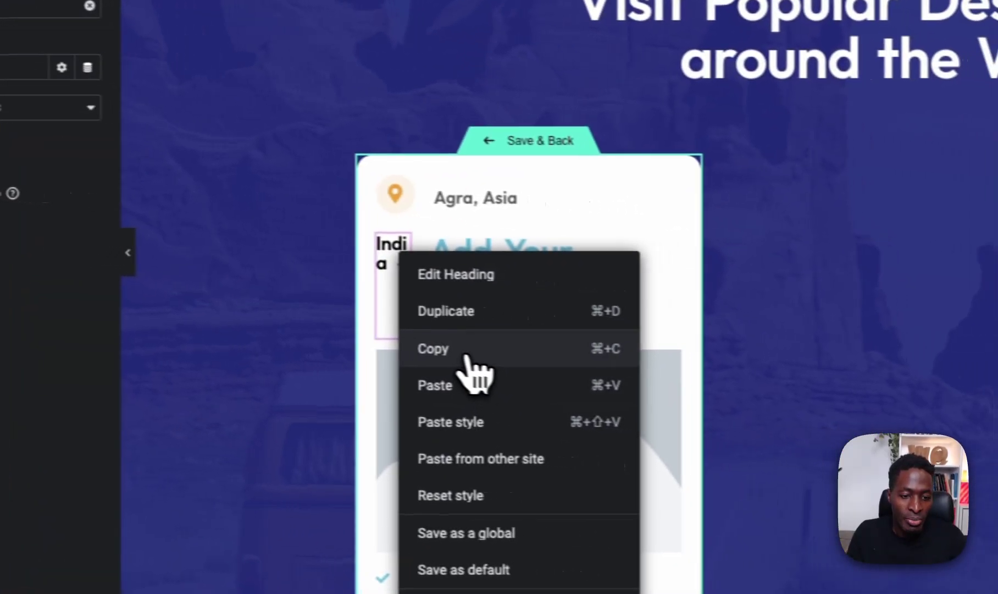
left_click(649, 365)
right_click(638, 248)
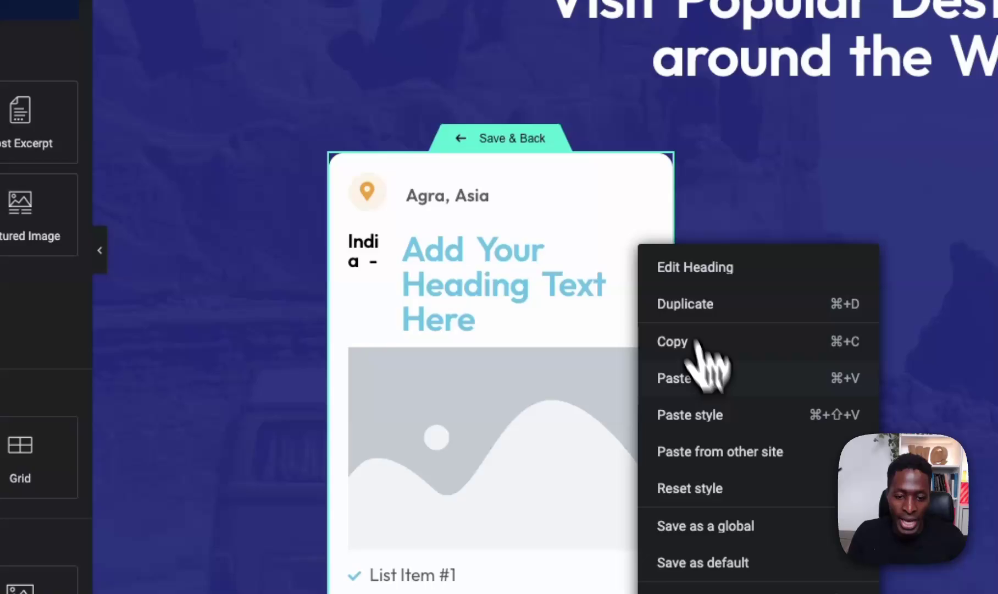
left_click(723, 407)
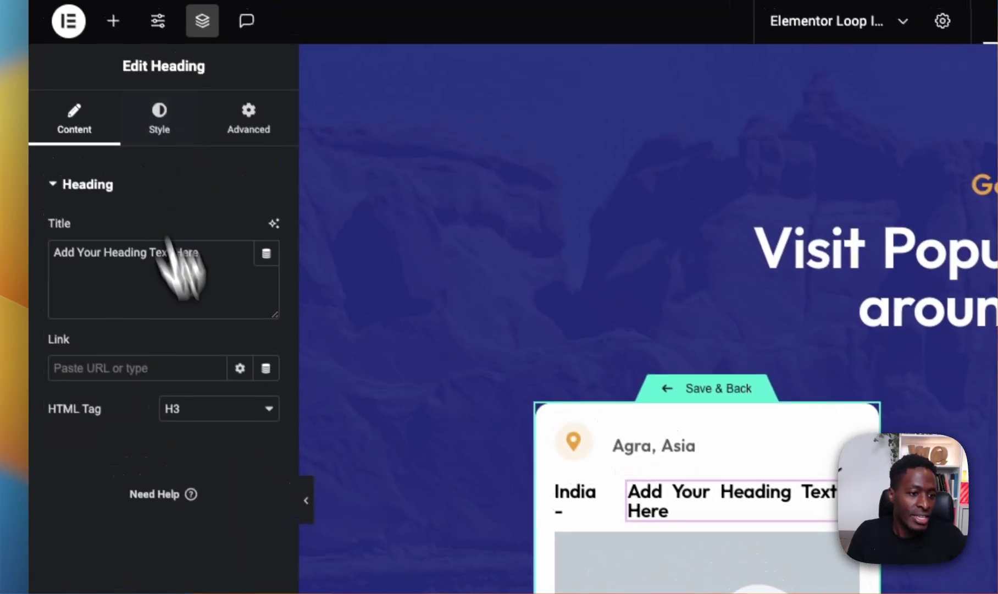
Step: Check the destination name on the published card and in its entry, and link the second heading's title to Post Title
left_click(274, 261)
scroll(160, 467, "down", 5)
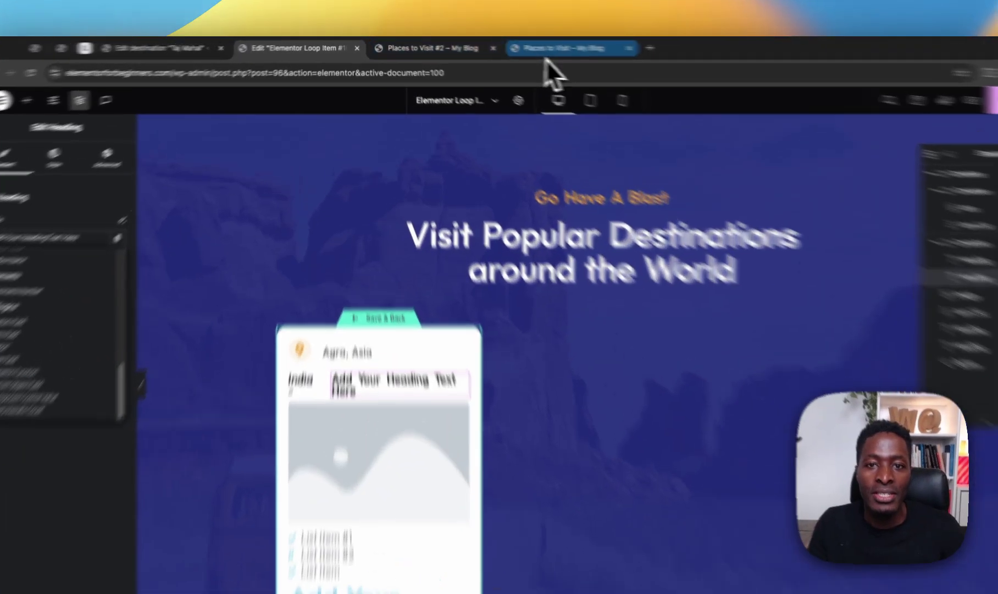
left_click(531, 46)
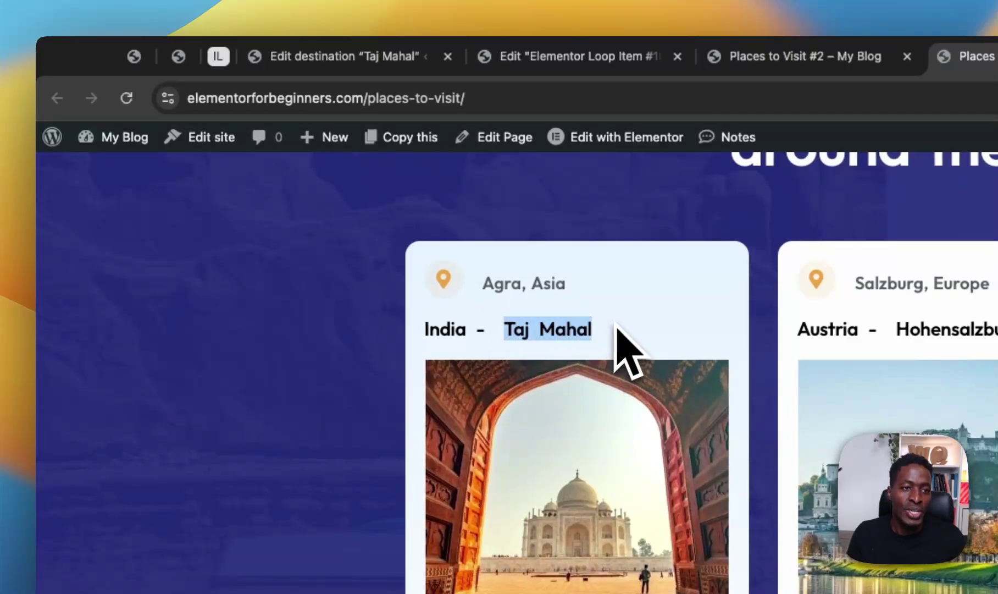
left_click(350, 56)
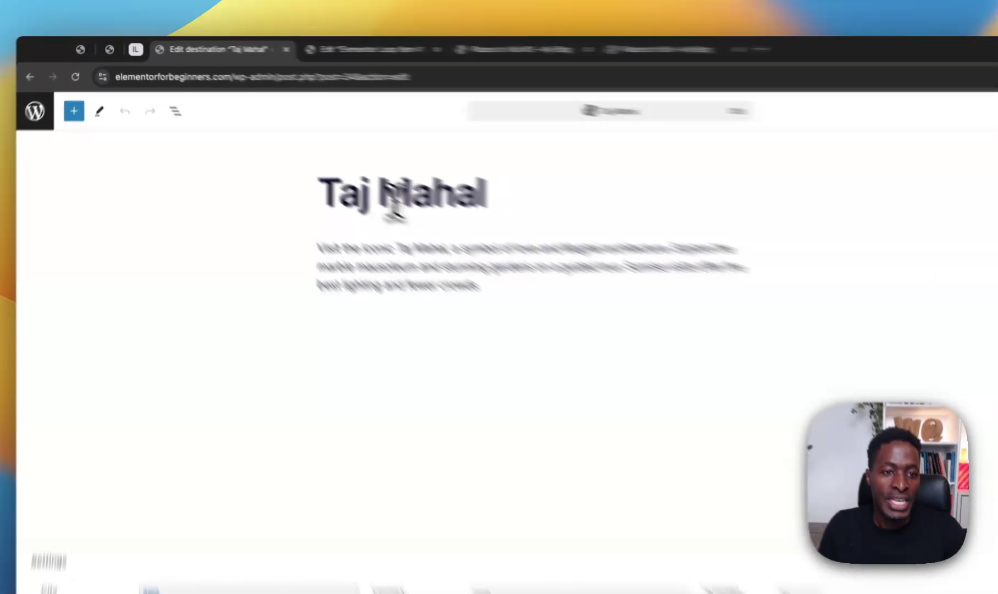
left_click(299, 156)
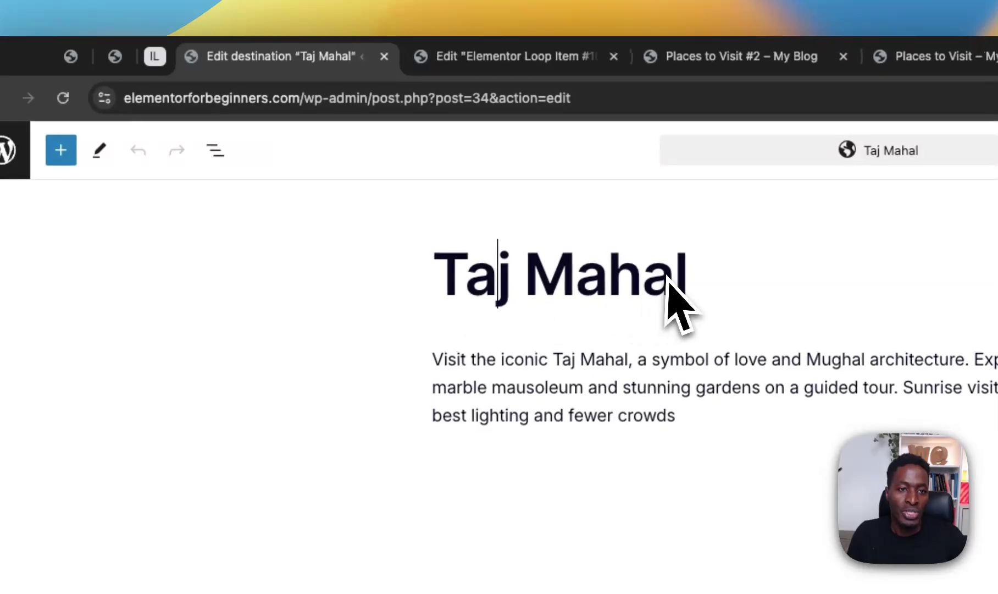
left_click(490, 65)
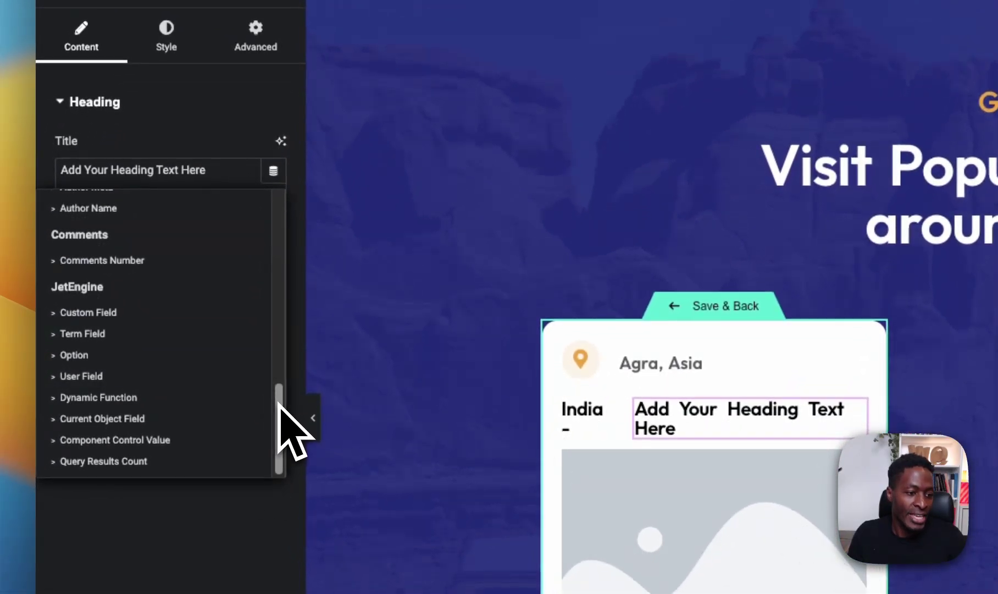
left_click_drag(281, 394, 281, 244)
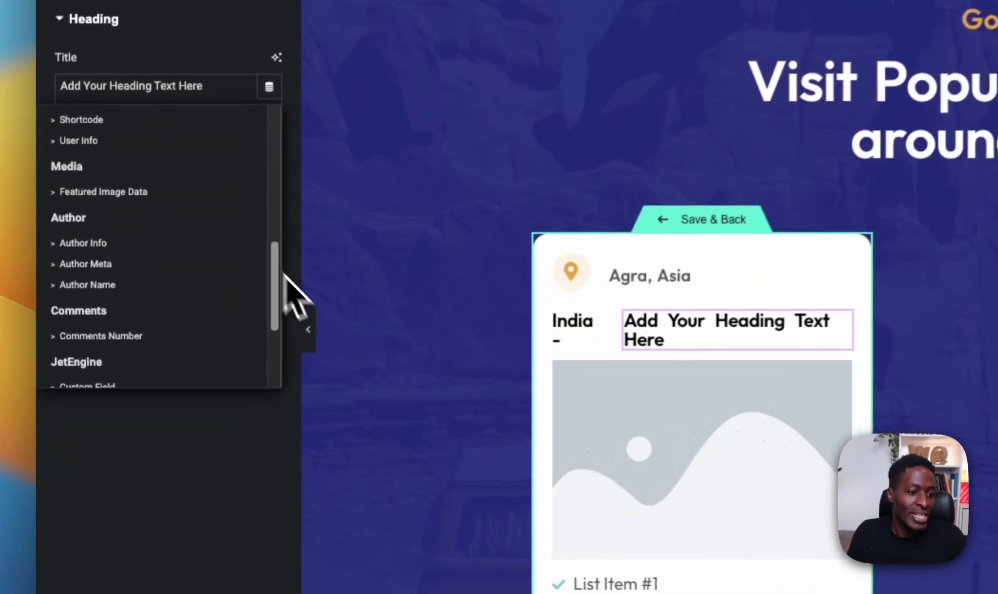
left_click(132, 242)
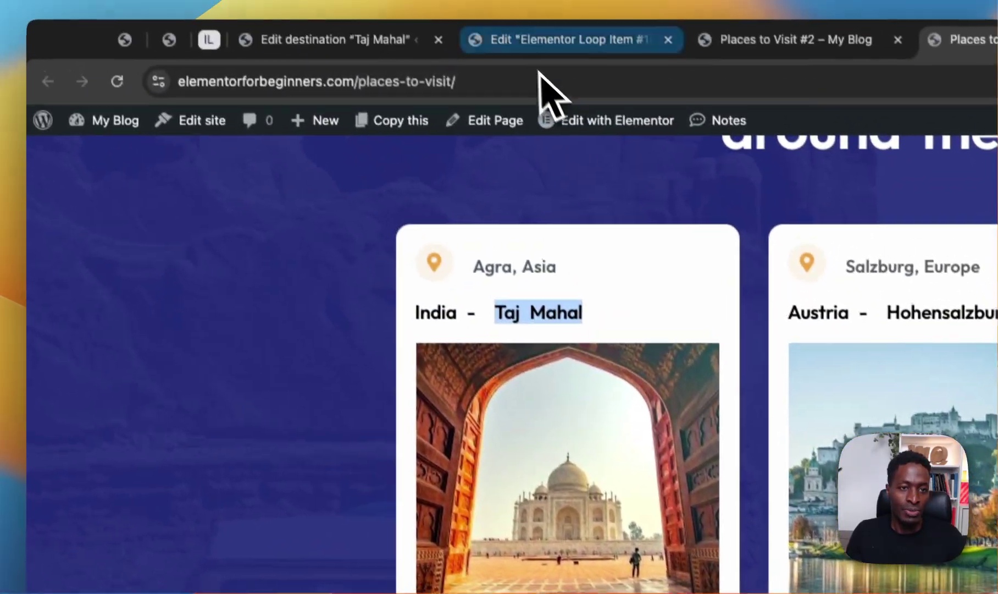
left_click(528, 39)
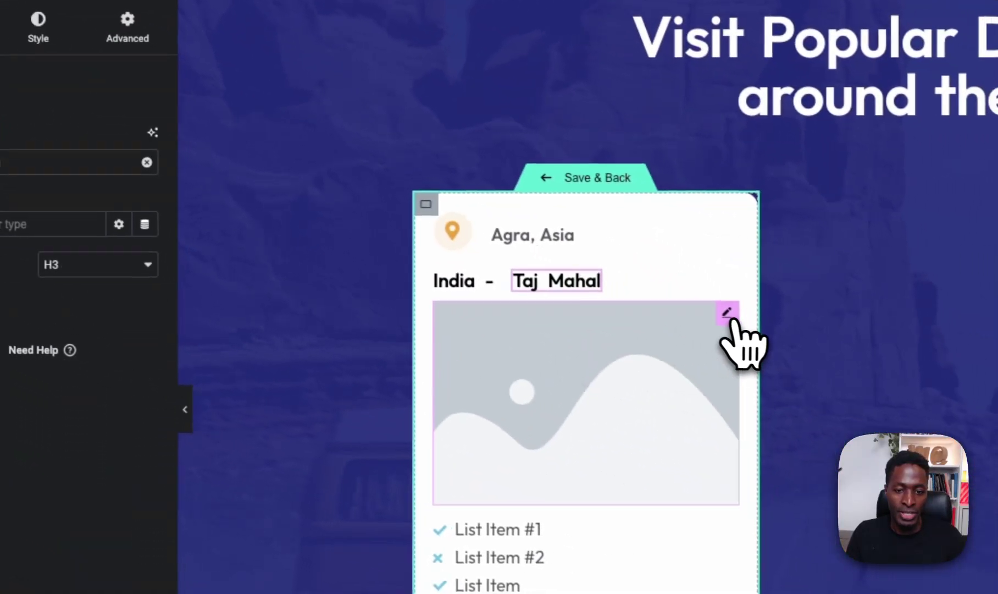
Step: Link the card's placeholder image to the post's dynamic Featured Image
left_click(854, 528)
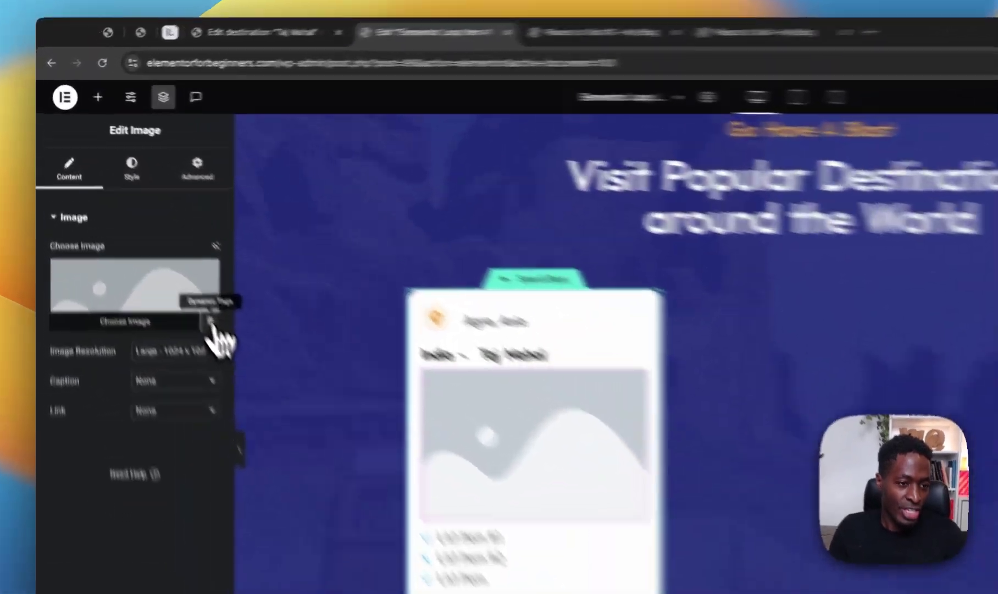
left_click(155, 243)
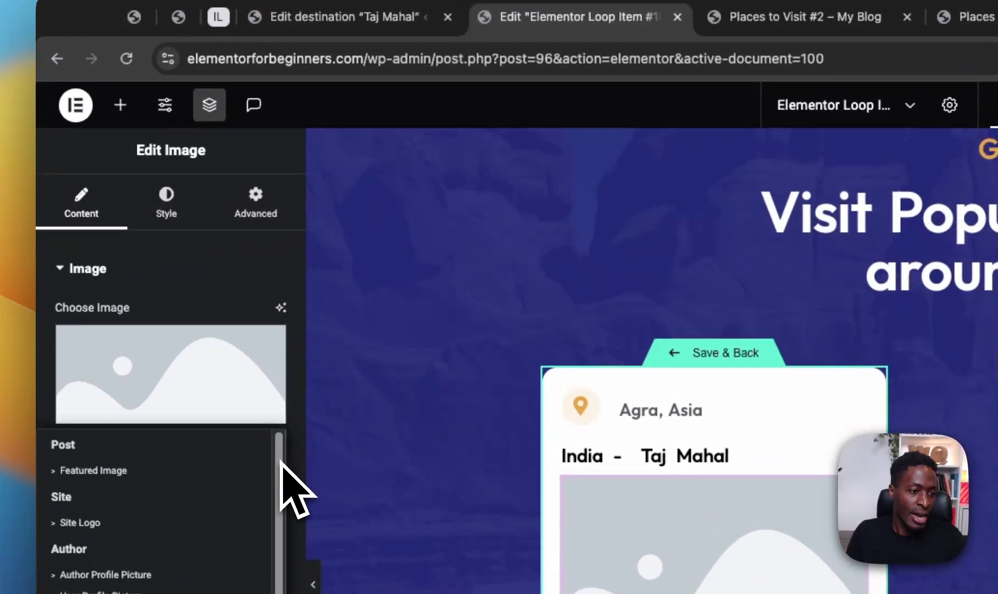
left_click(131, 472)
left_click(341, 17)
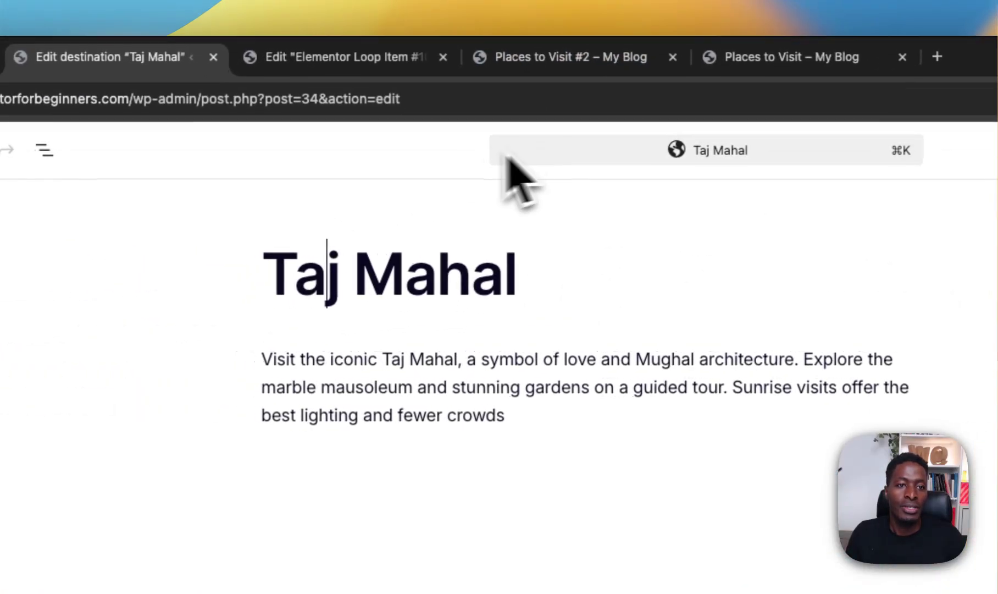
left_click(371, 70)
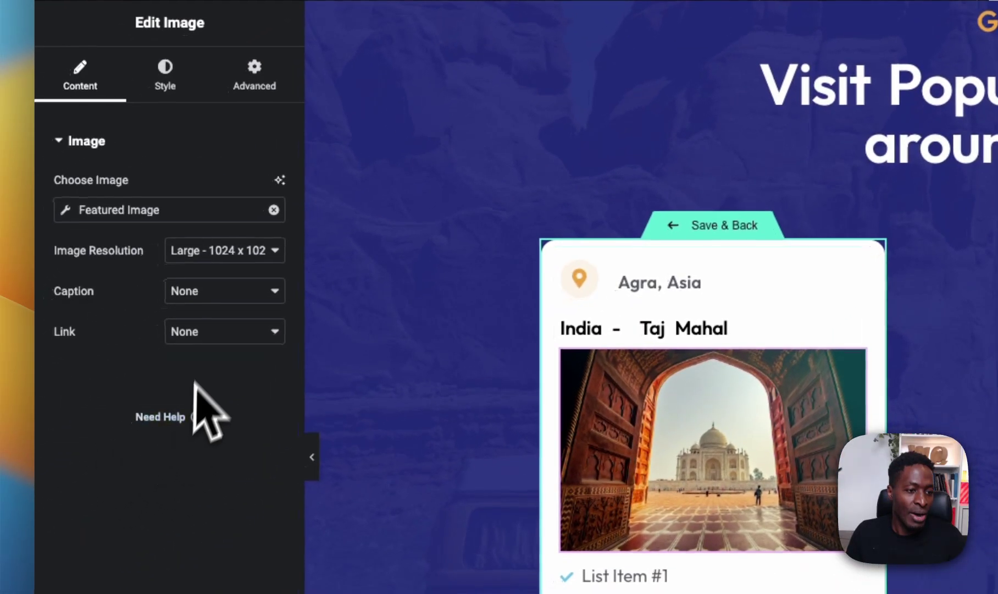
Step: Set the featured image to a custom resolution with a width of 314, replacing the mistyped 3145 height, and apply the size
left_click(205, 253)
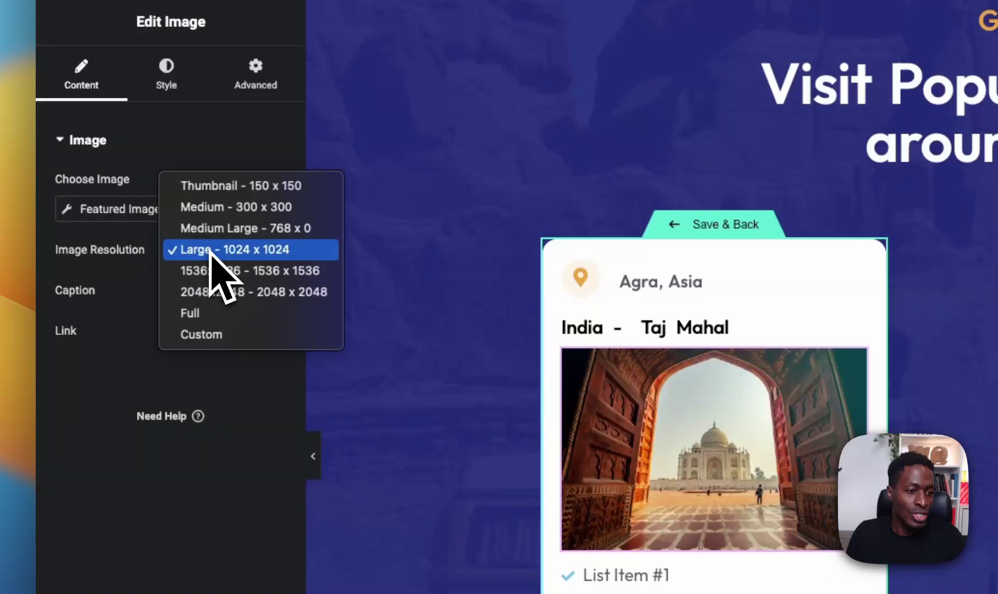
left_click(204, 334)
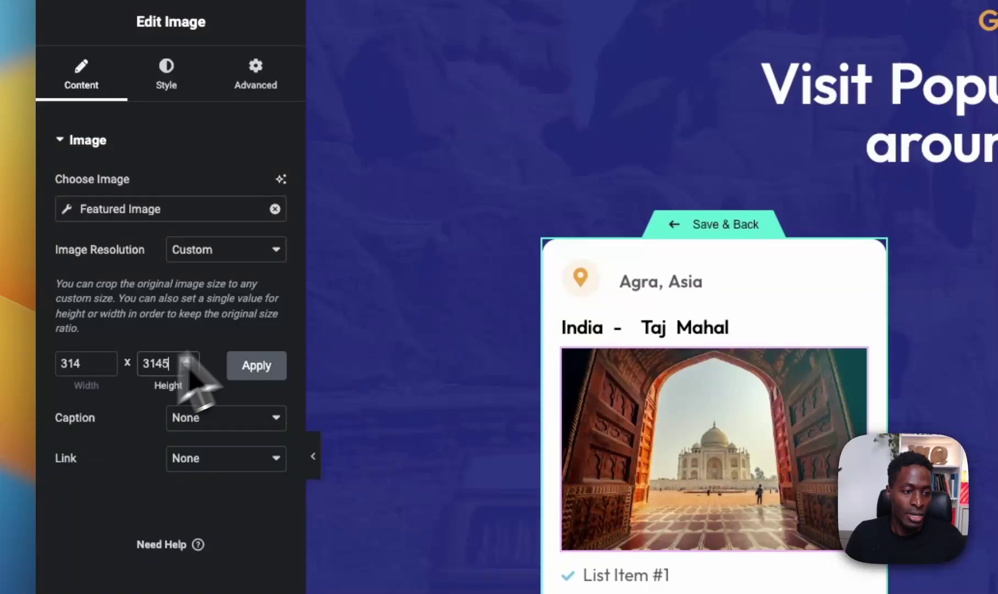
left_click(263, 365)
double_click(157, 364)
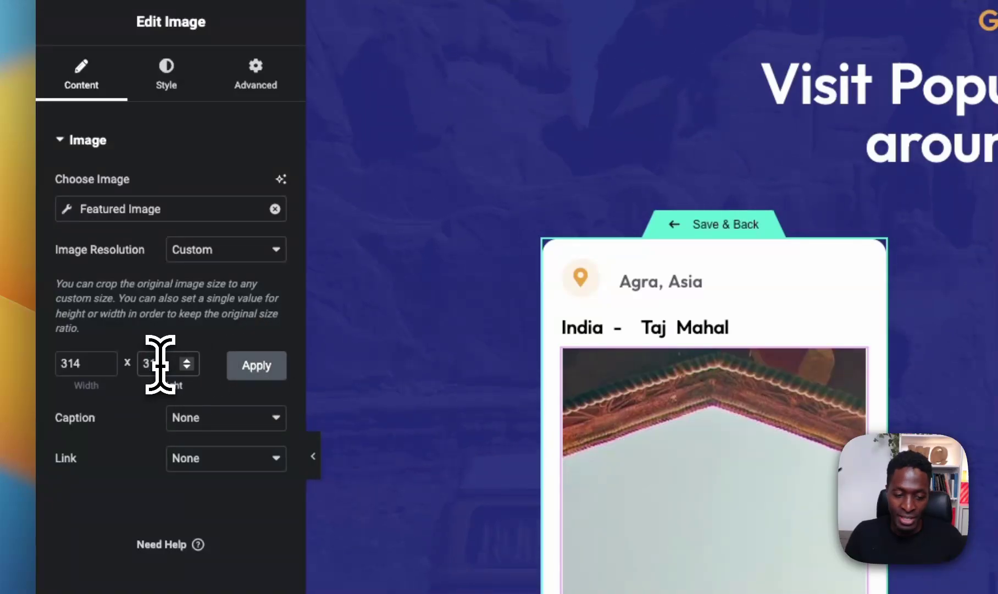
left_click(245, 373)
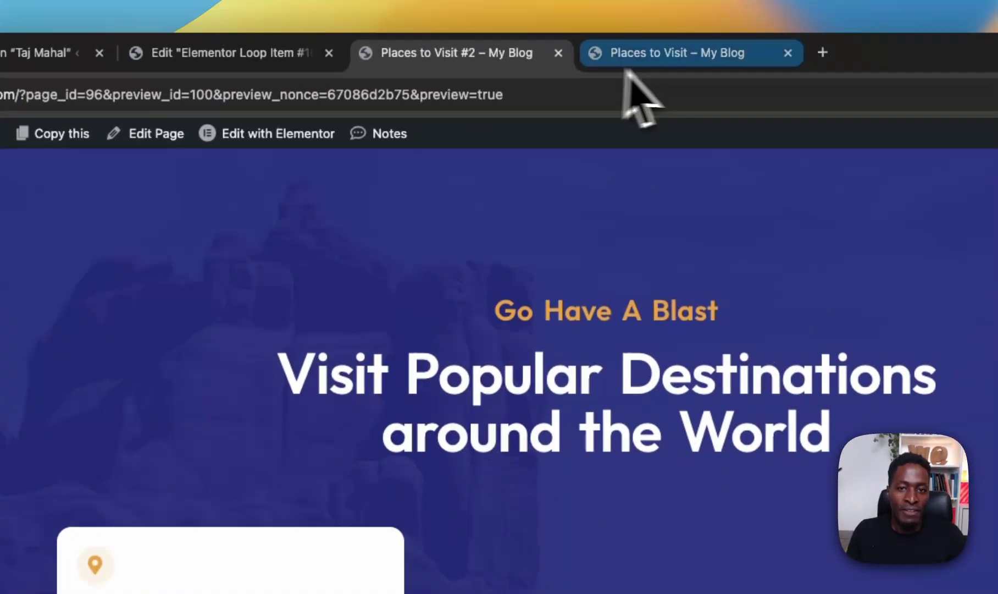
Step: Check the published destination card and its entry, and add a container below the featured image in the loop item template
left_click(680, 93)
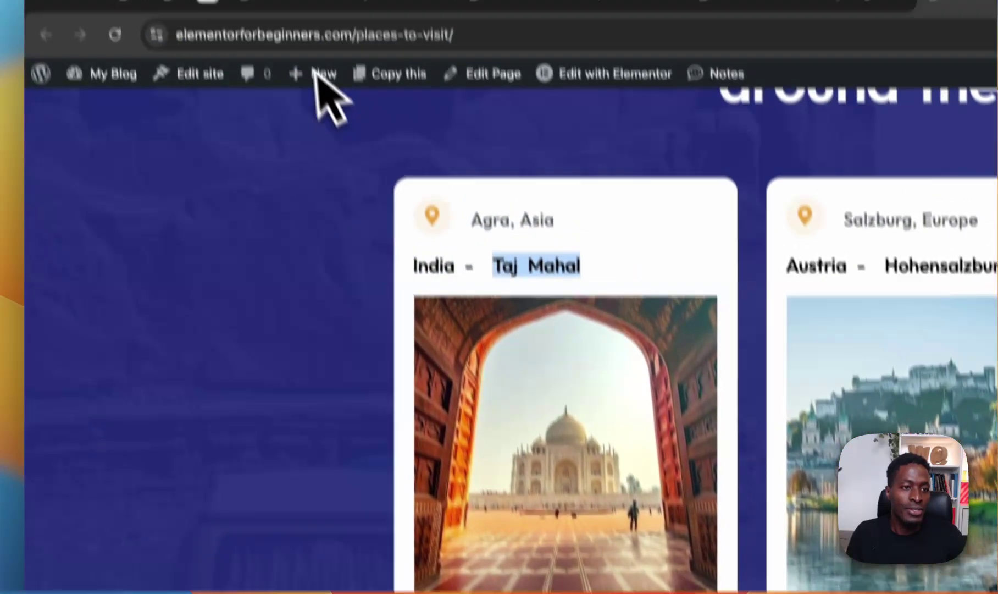
left_click(306, 63)
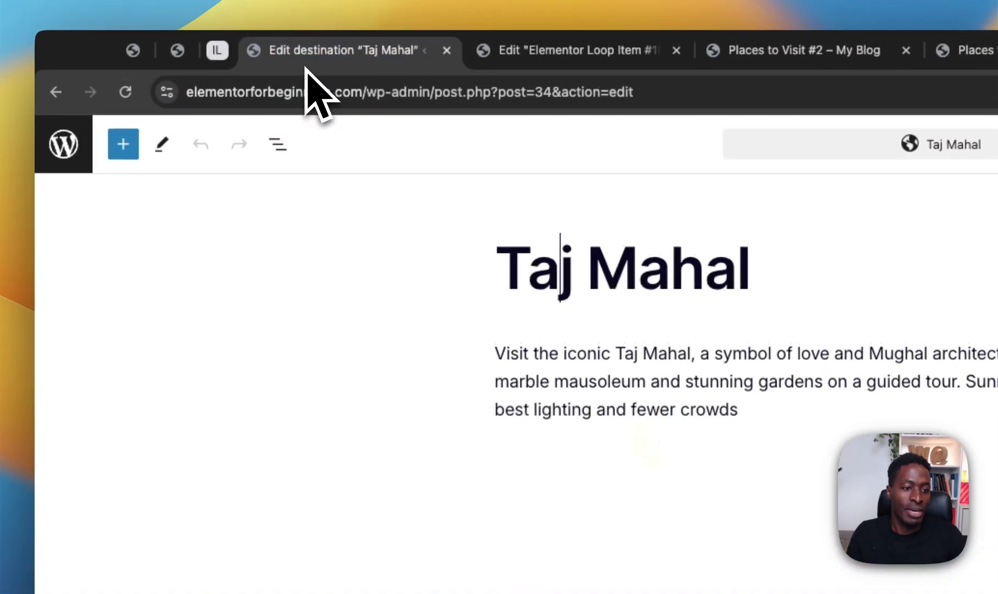
left_click(535, 55)
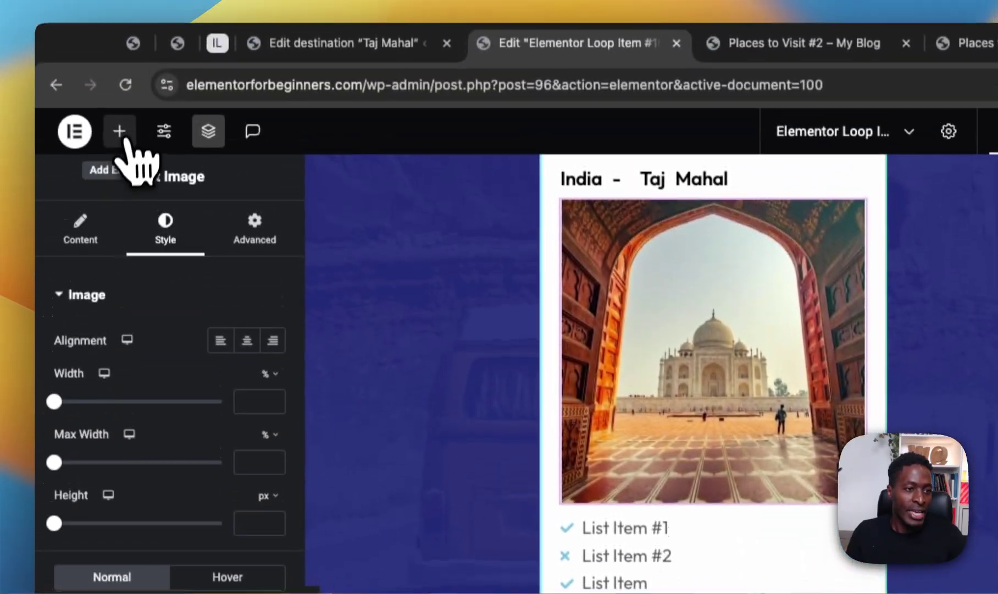
left_click(110, 16)
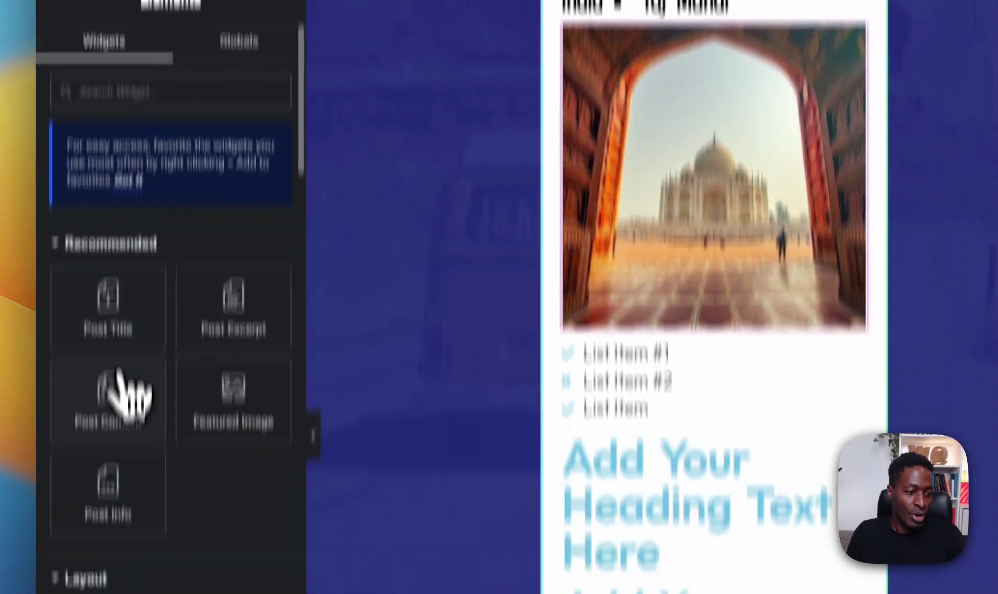
left_click_drag(96, 423, 638, 116)
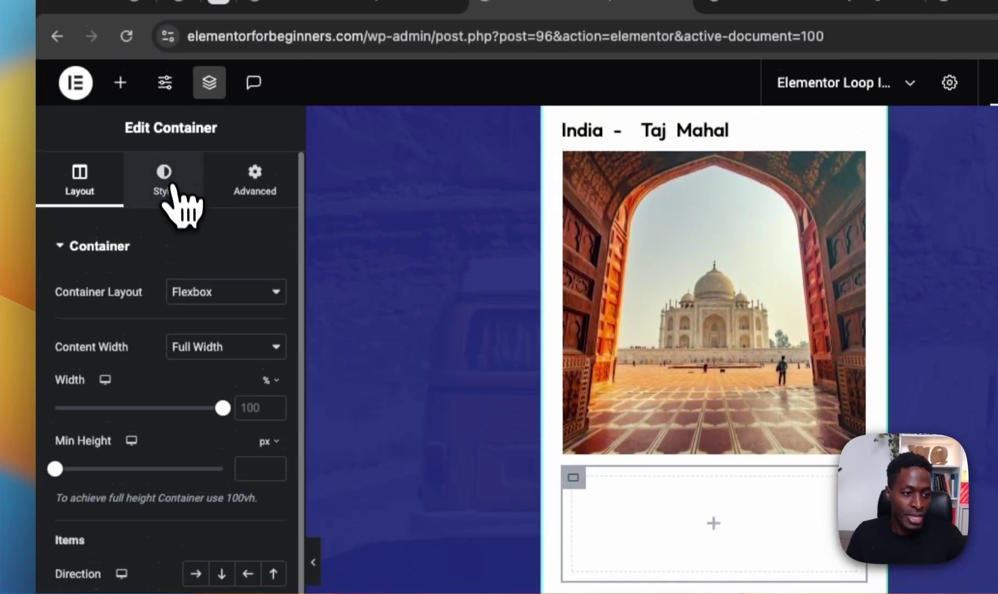
Step: Set the new container's padding to 0 and place the icon list inside it with an inline layout
left_click(164, 32)
left_click(256, 192)
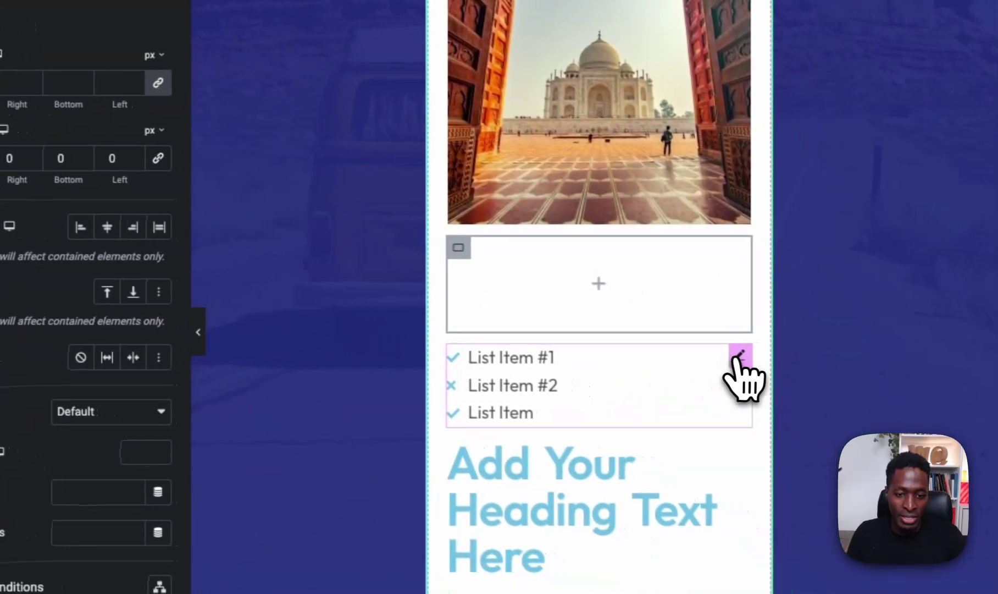
left_click_drag(742, 375, 627, 291)
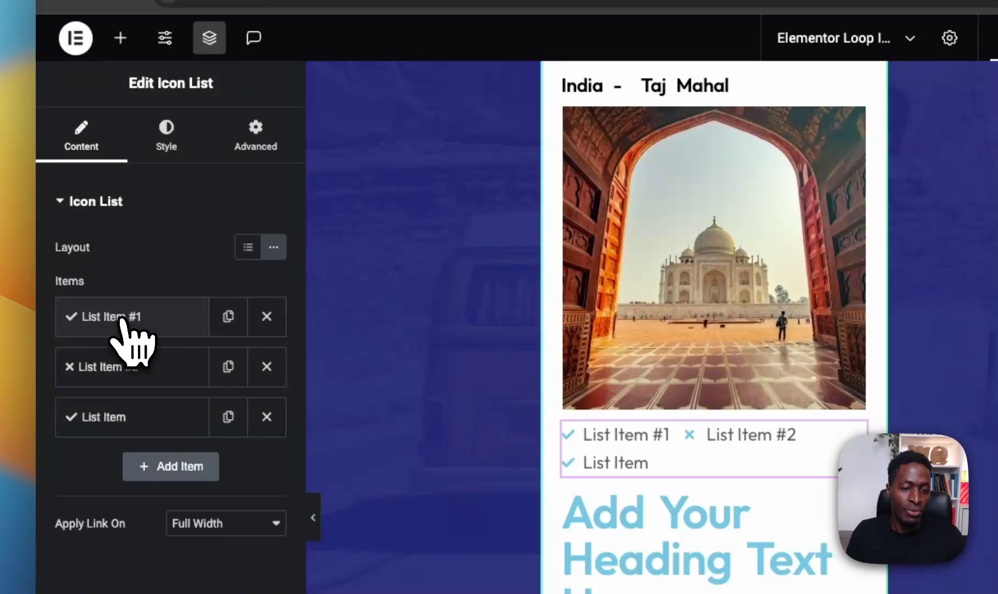
Step: Check the activities detail on the published card, and link the first list item's text to a JetEngine Custom Field
left_click(165, 324)
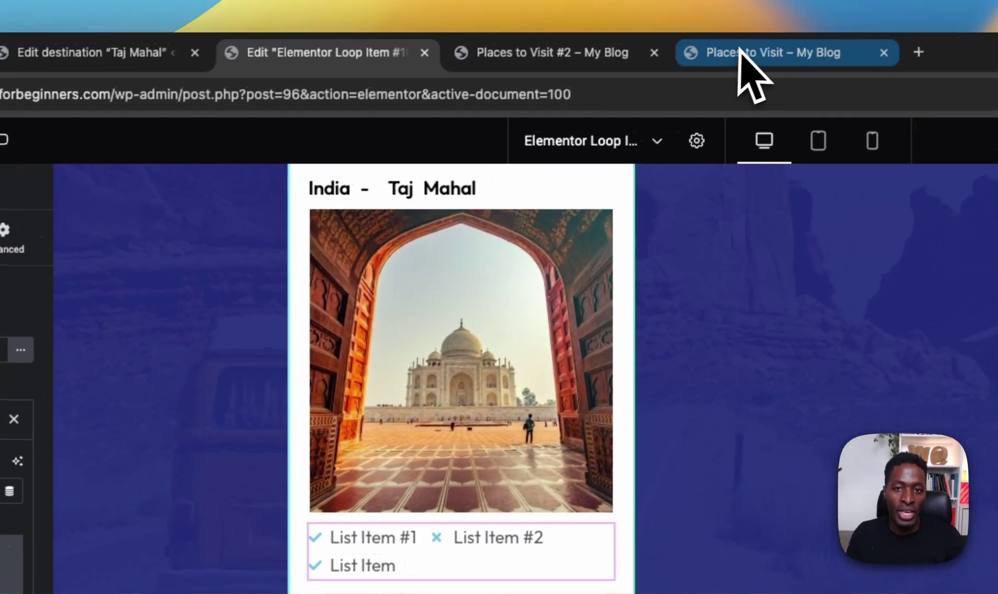
left_click(736, 58)
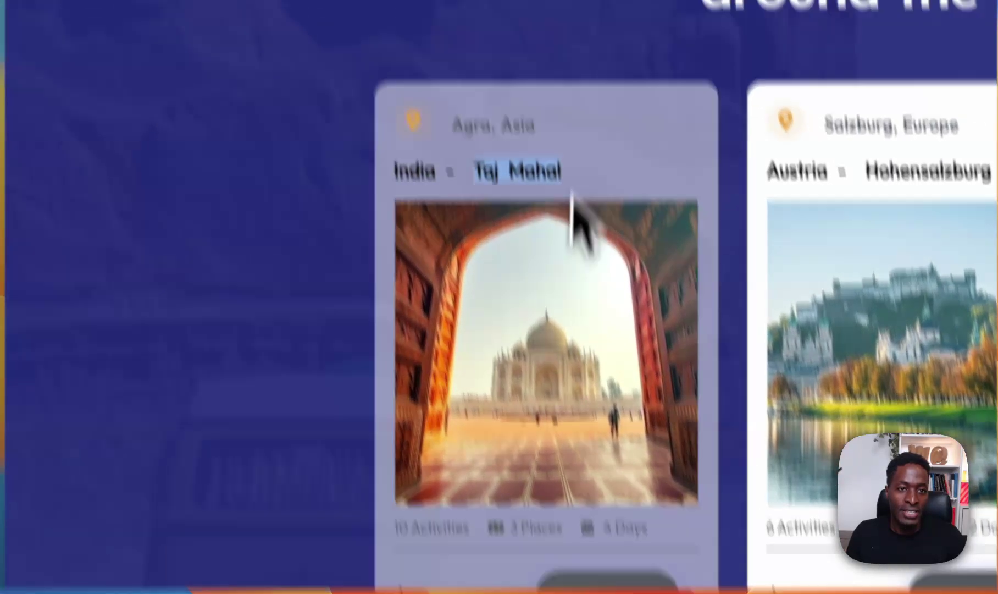
left_click(528, 40)
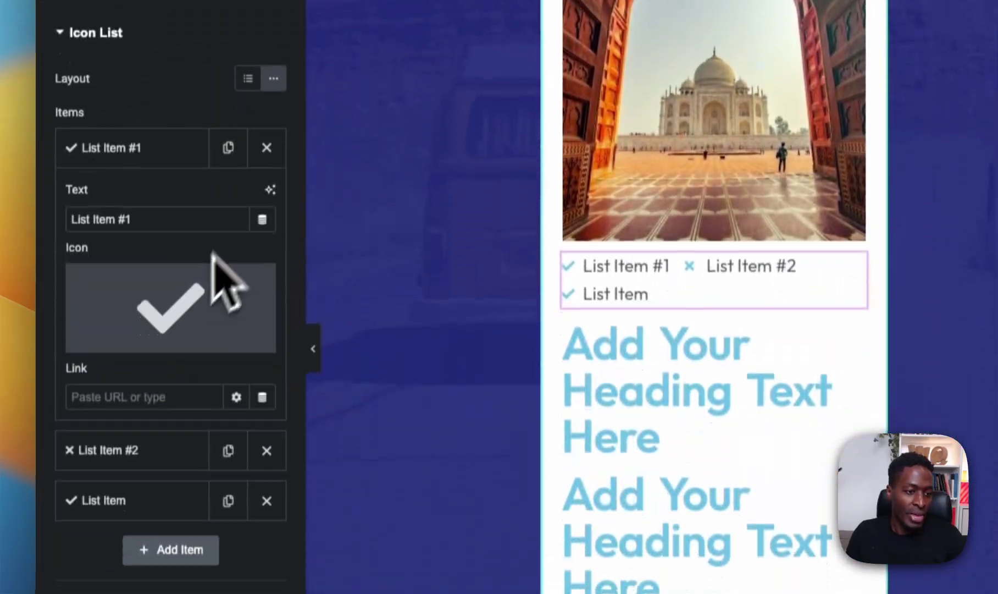
left_click(262, 220)
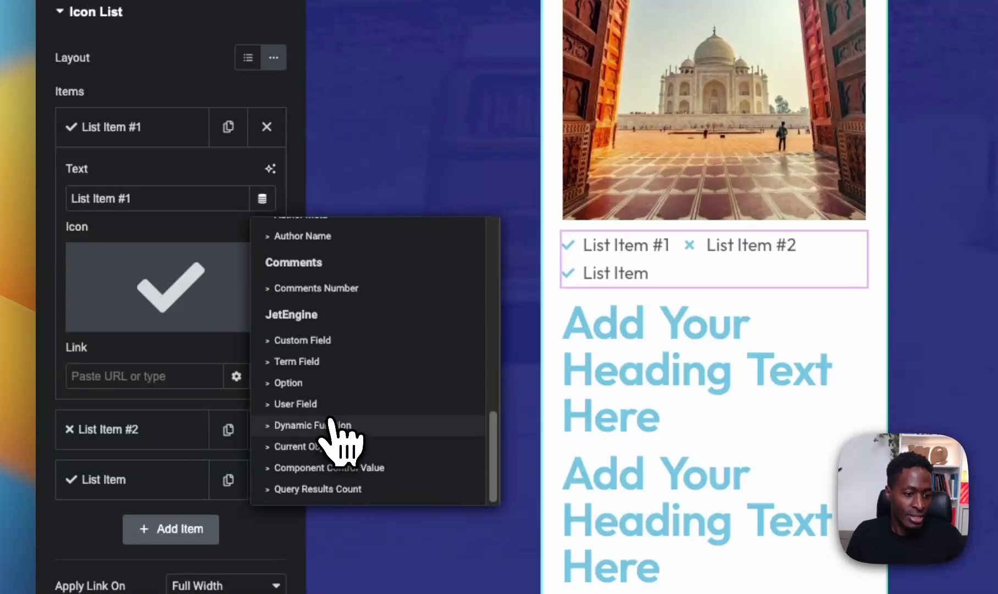
left_click(307, 342)
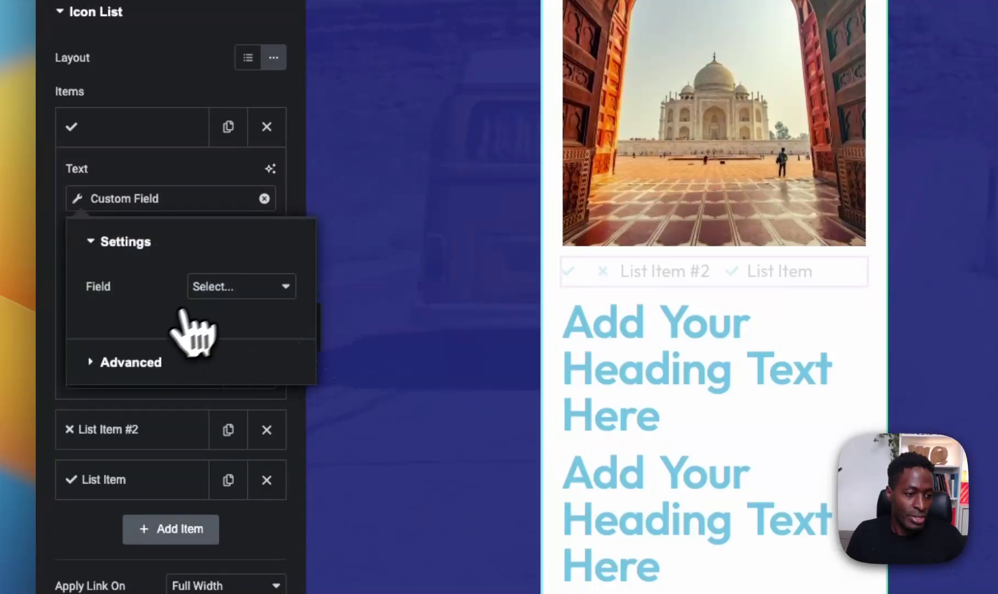
Step: Link the first icon list item's custom field to Activities, checking the Places to Visit page for reference
left_click(227, 290)
left_click(250, 124)
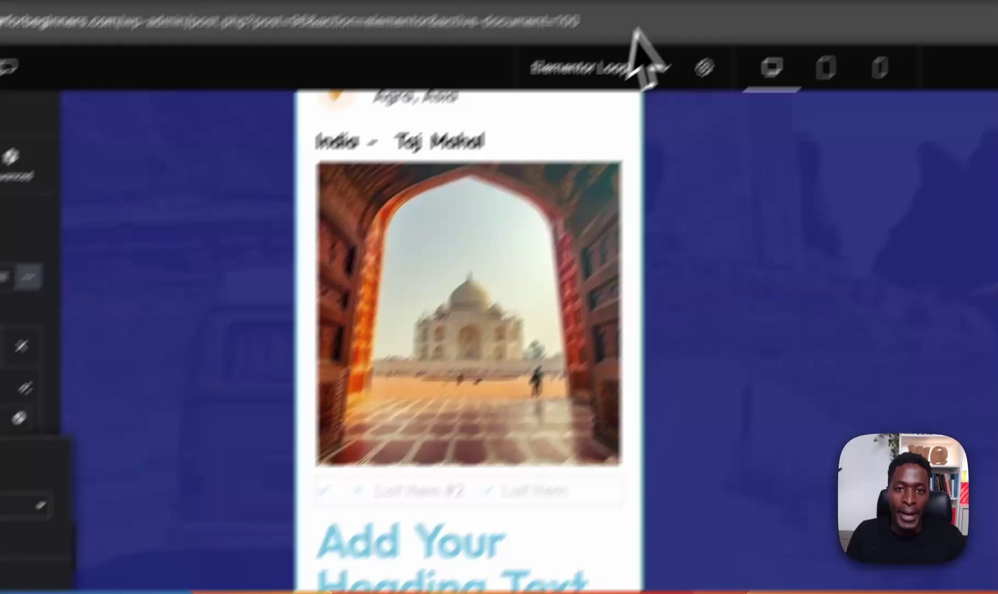
left_click(666, 55)
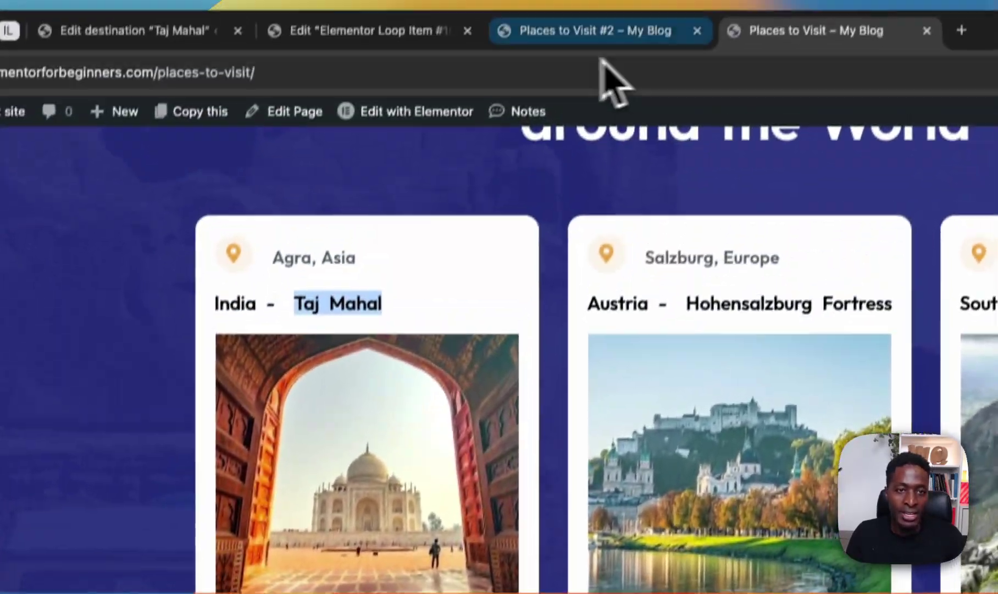
left_click(594, 40)
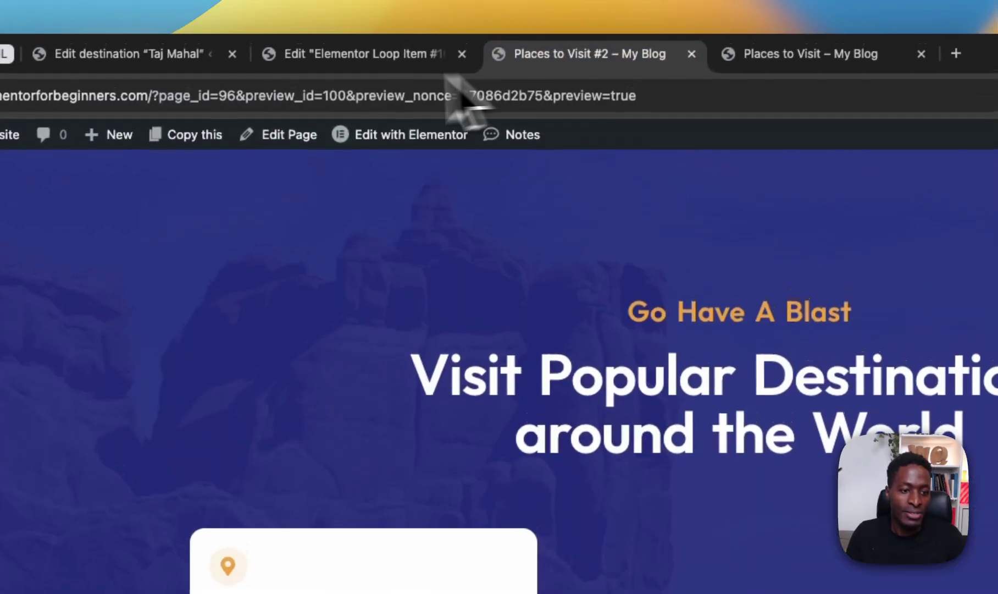
left_click(355, 62)
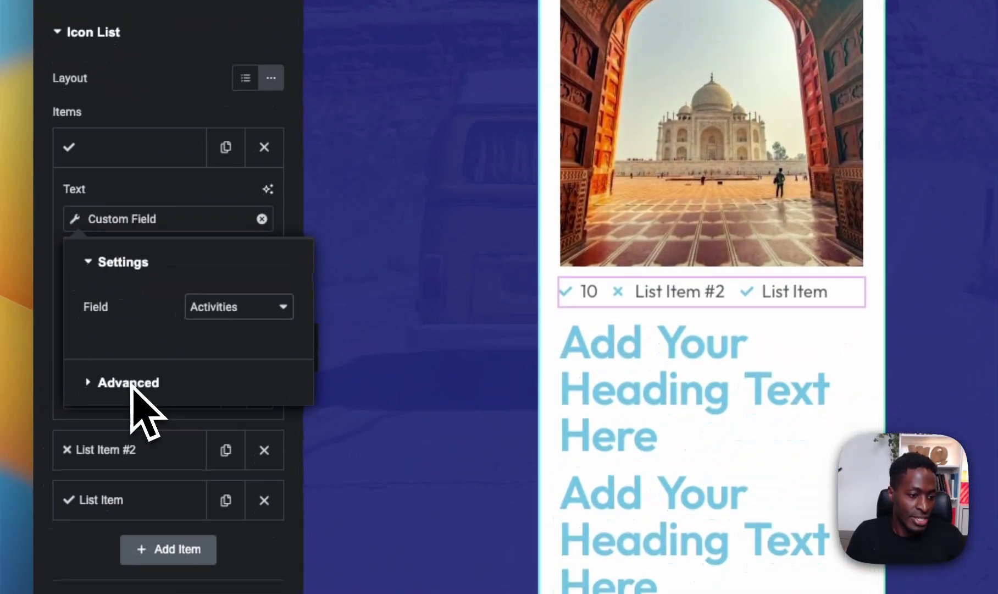
Step: Remove the first list item's icon and add " Activities", with a leading space, as the After text of its custom field
left_click(46, 334)
left_click(256, 278)
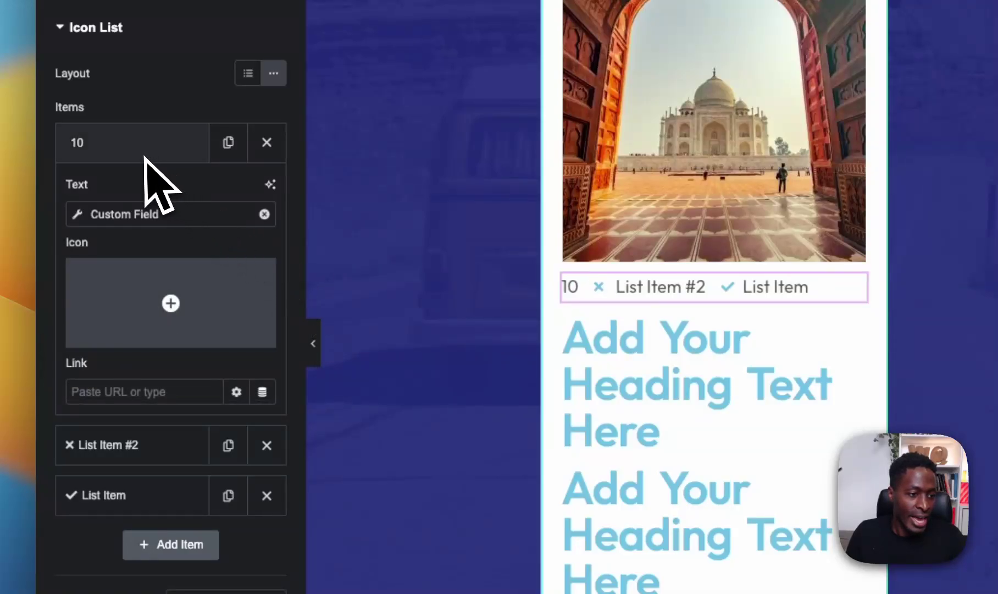
left_click(152, 216)
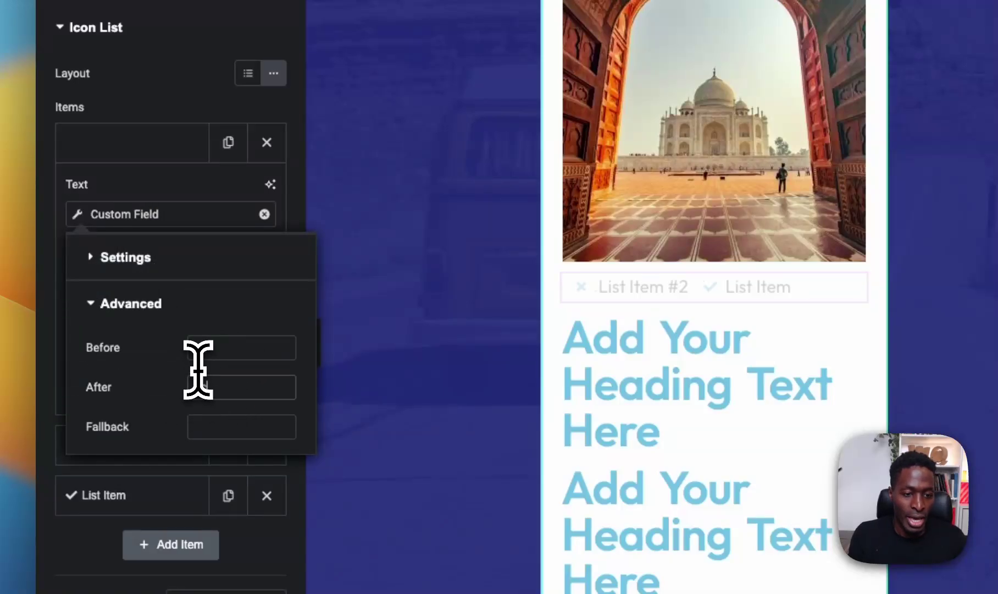
left_click(199, 377)
type("Activities")
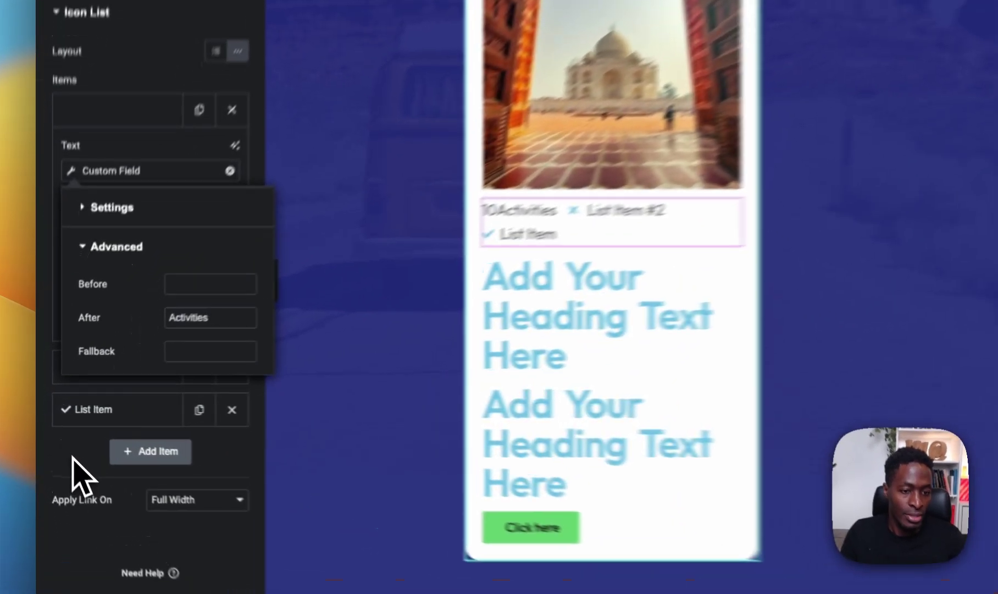
left_click(57, 437)
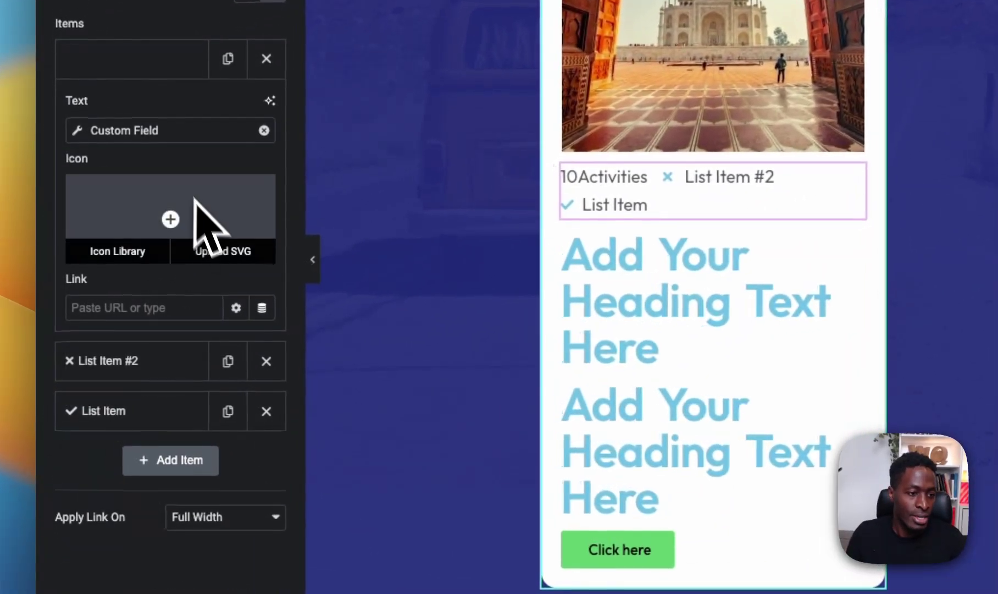
left_click(117, 131)
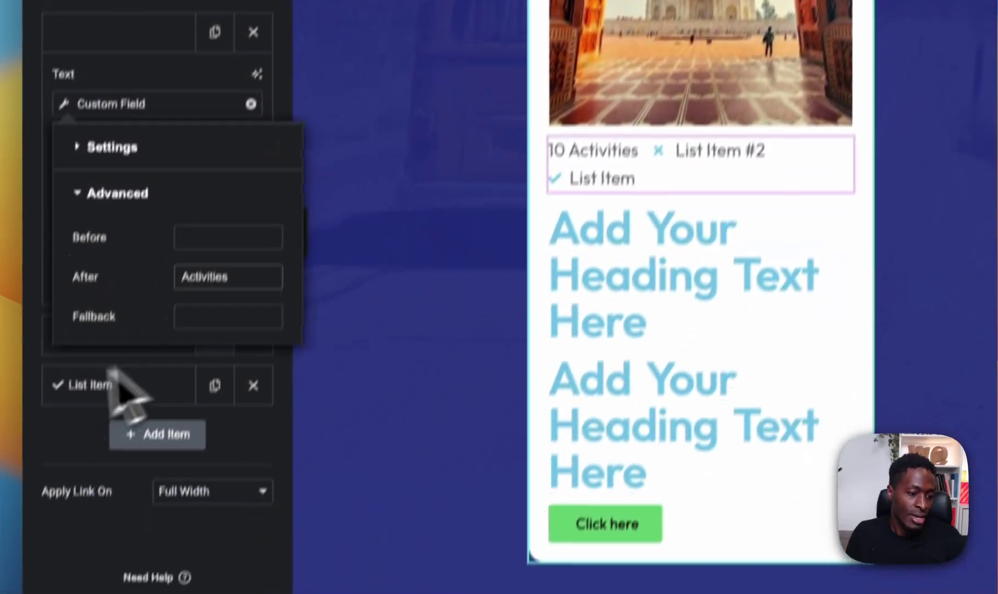
left_click(57, 441)
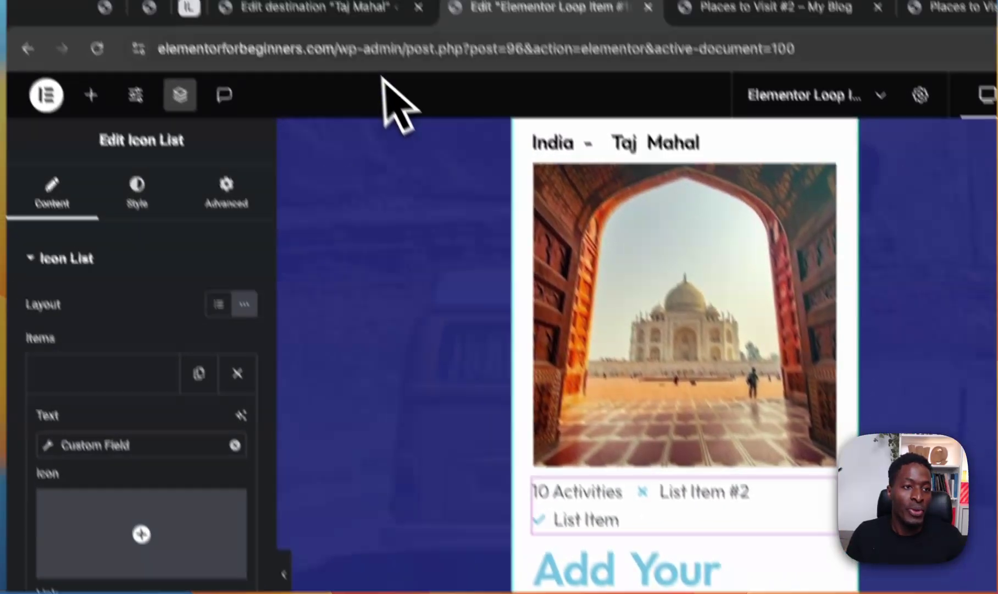
Step: Check the Activities custom field in the Taj Mahal destination entry and return to the loop item editor
left_click(352, 10)
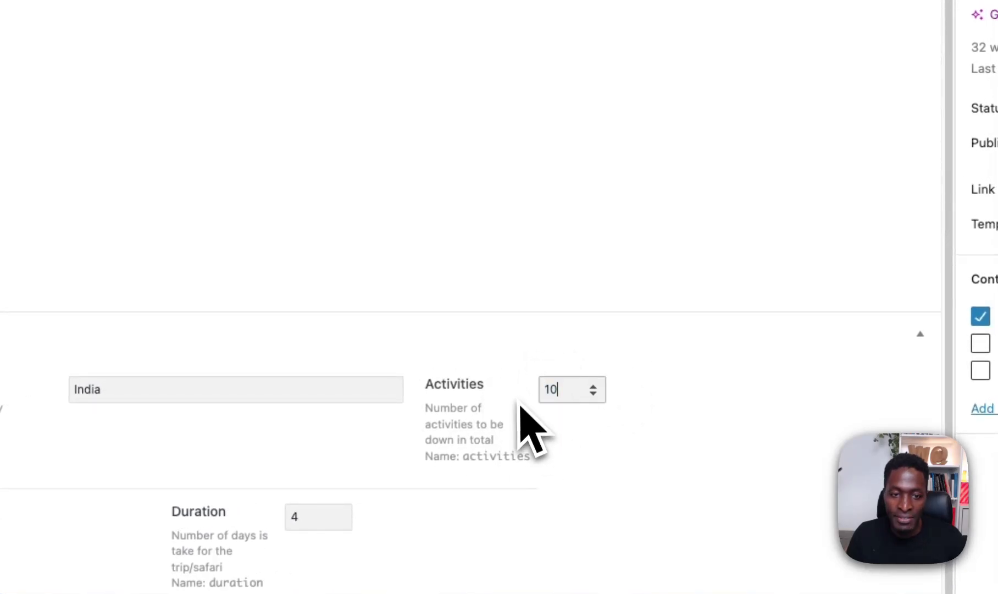
left_click(366, 39)
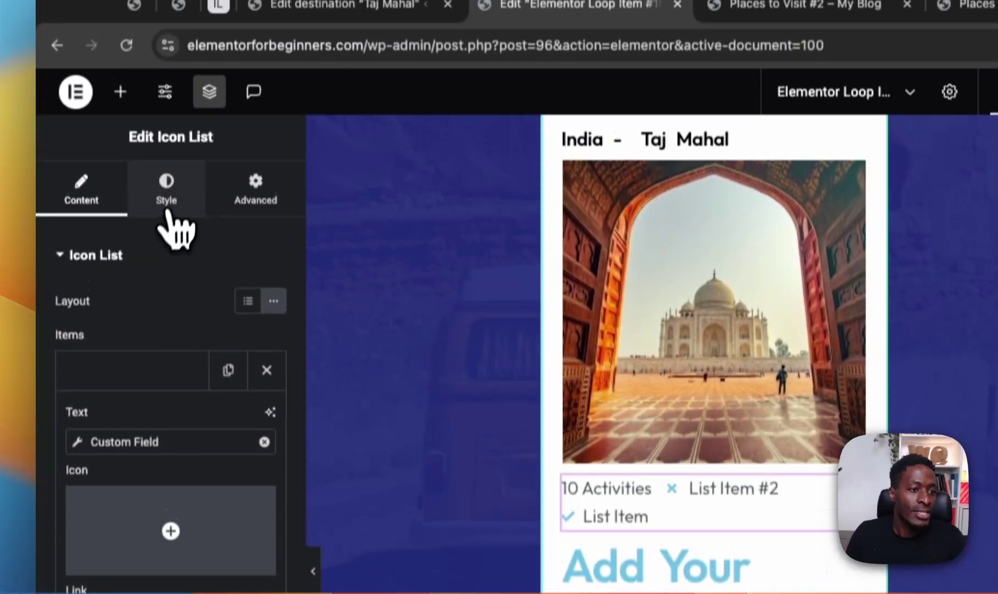
Step: Style the icon list text with the Secondary global font and the Secondary global color
left_click(167, 204)
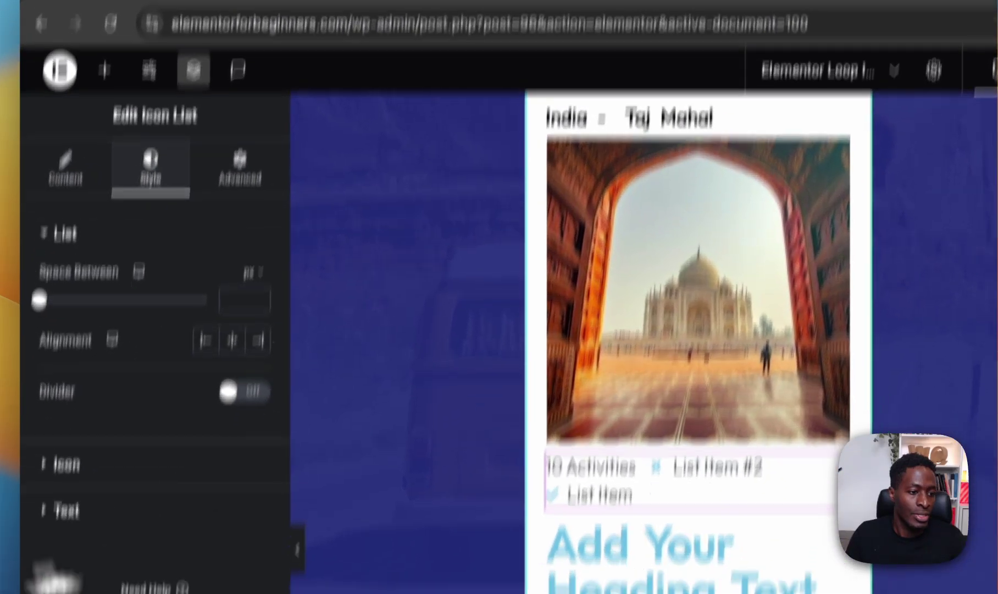
left_click(82, 558)
left_click(248, 112)
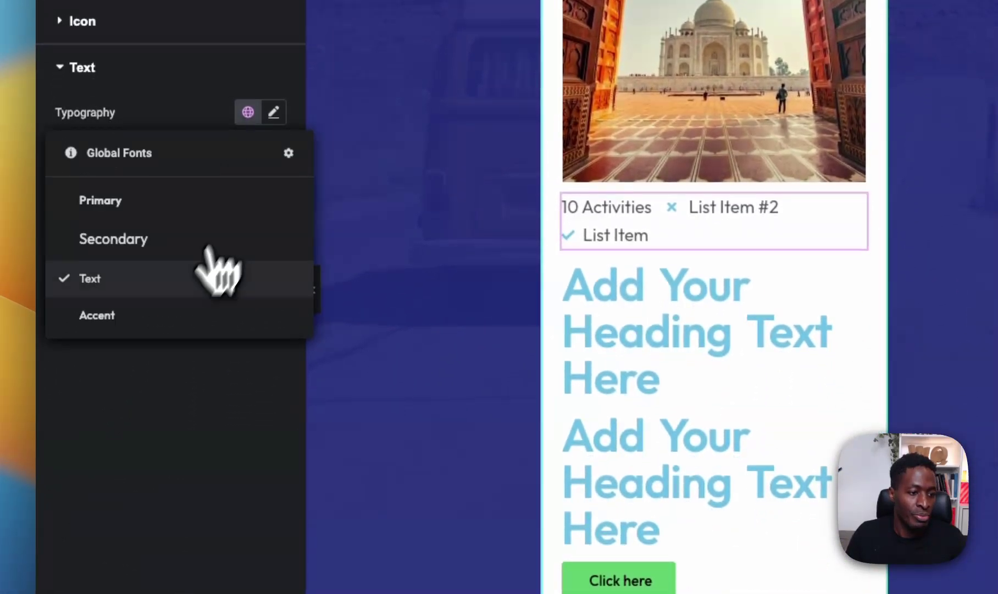
left_click(114, 242)
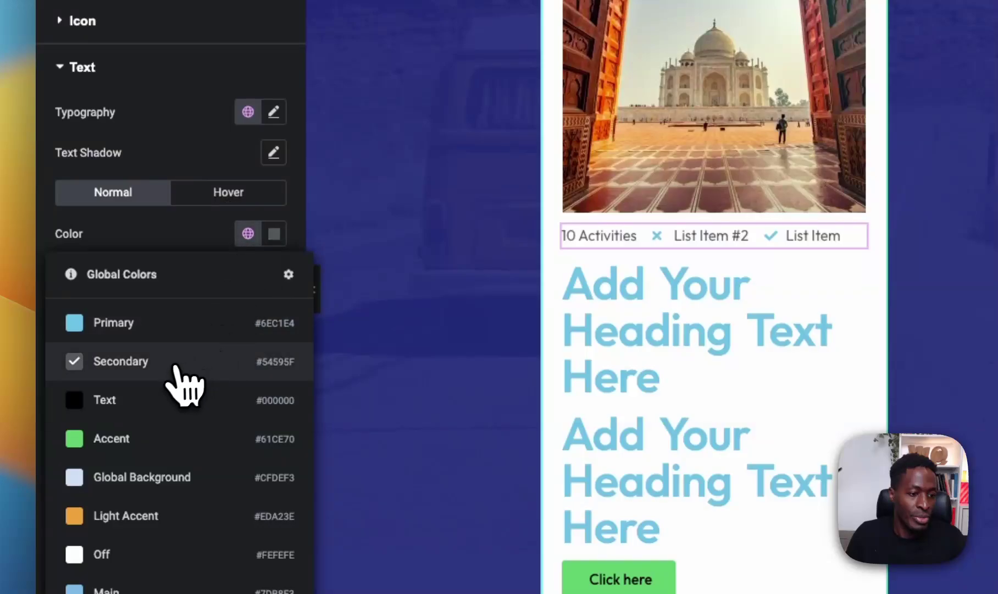
left_click(175, 366)
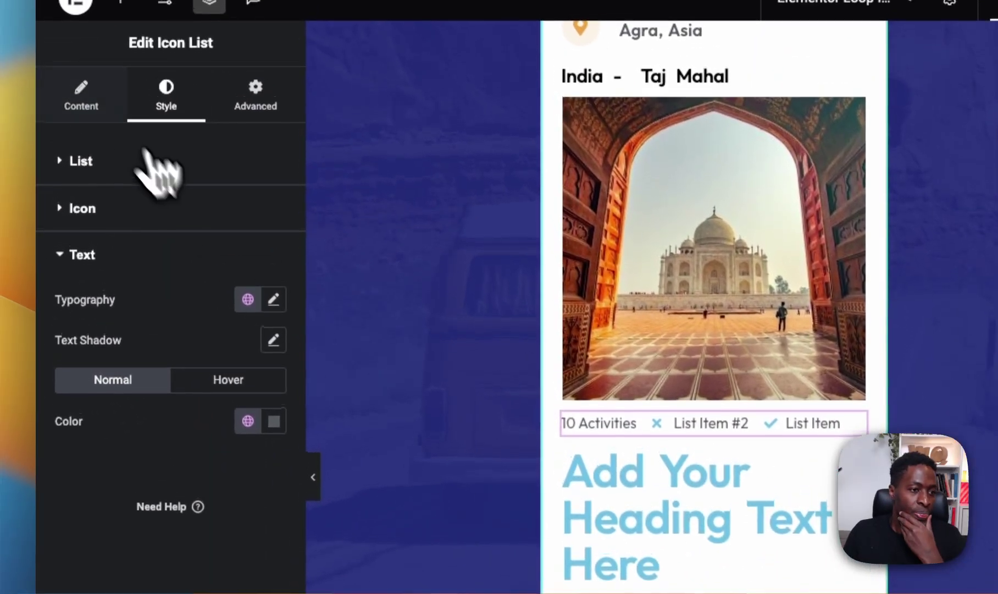
Step: Replace the other list items with two copies of the Activities item, and make the second show the places count followed by " Places"
left_click(104, 103)
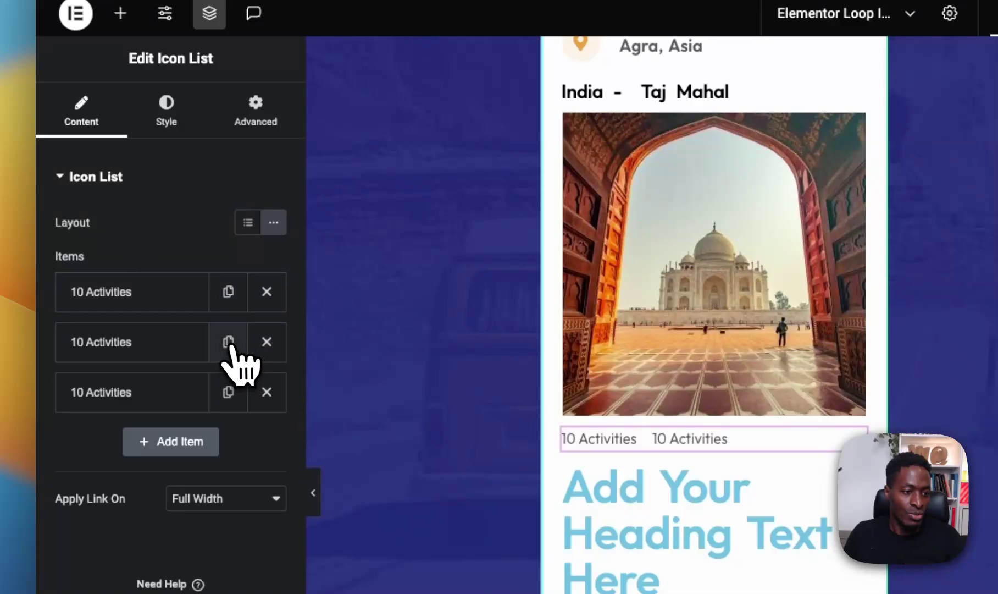
left_click(122, 354)
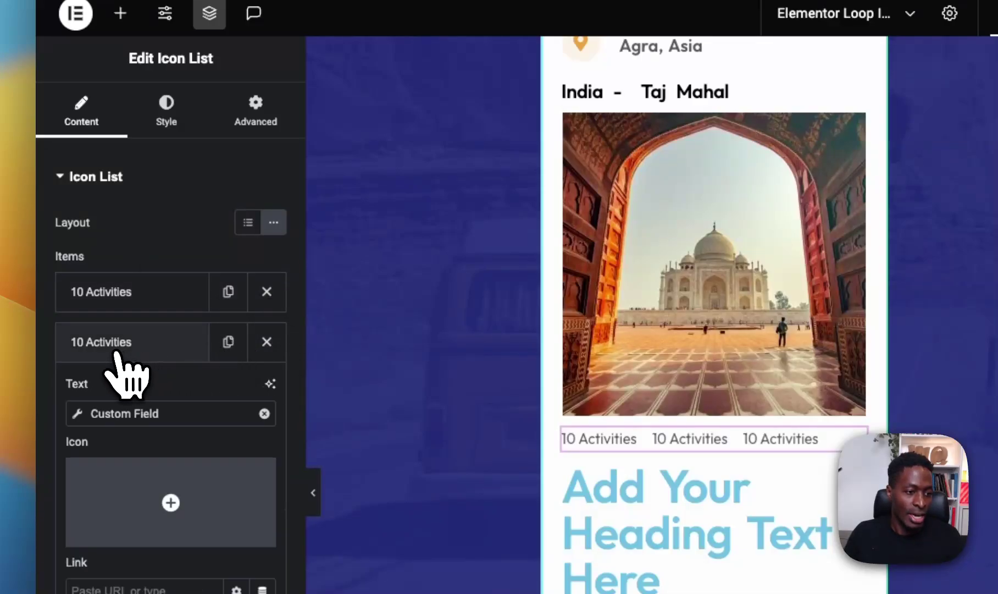
left_click(138, 422)
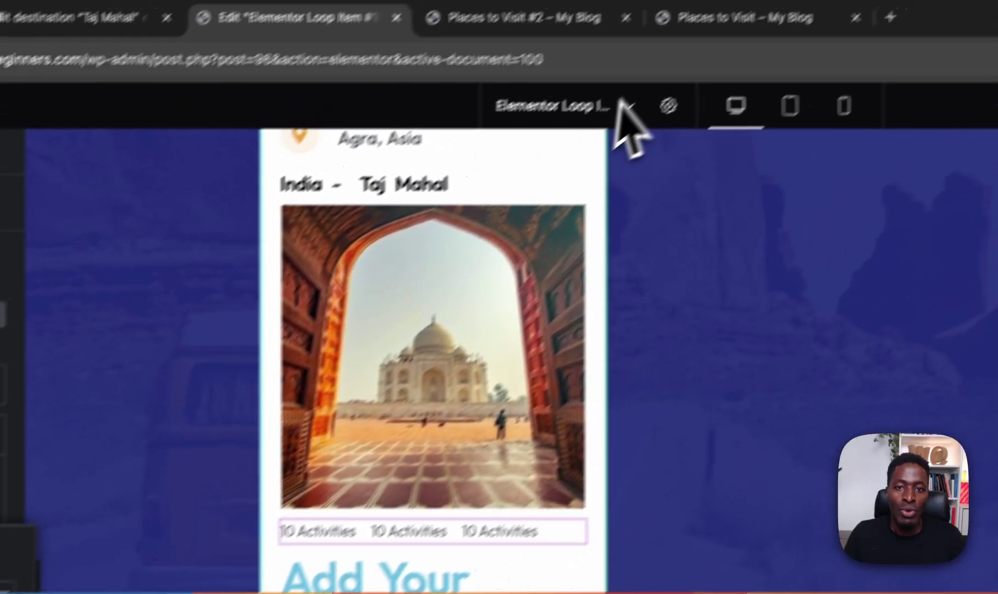
left_click(737, 17)
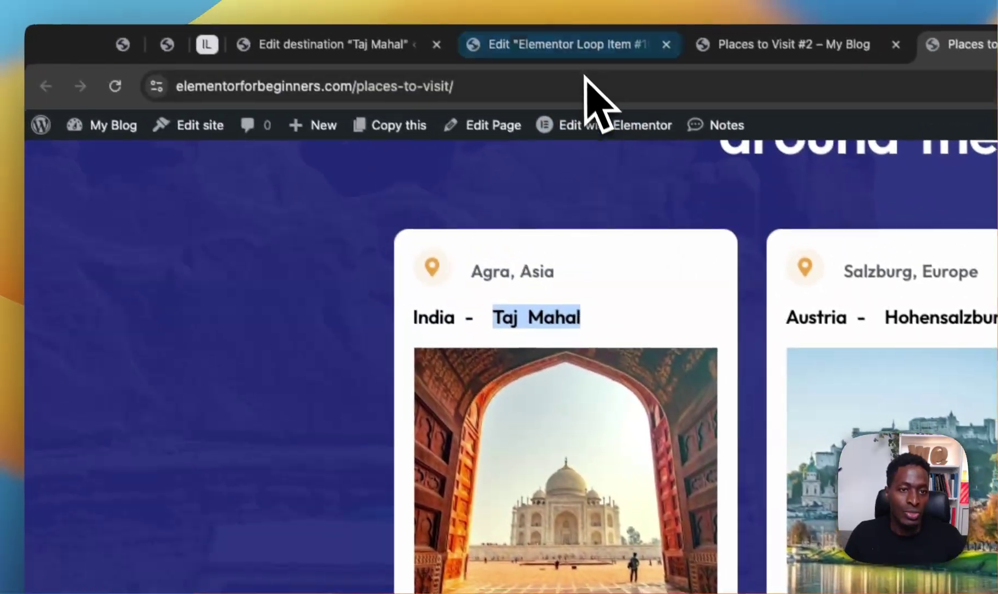
left_click(586, 52)
left_click(242, 497)
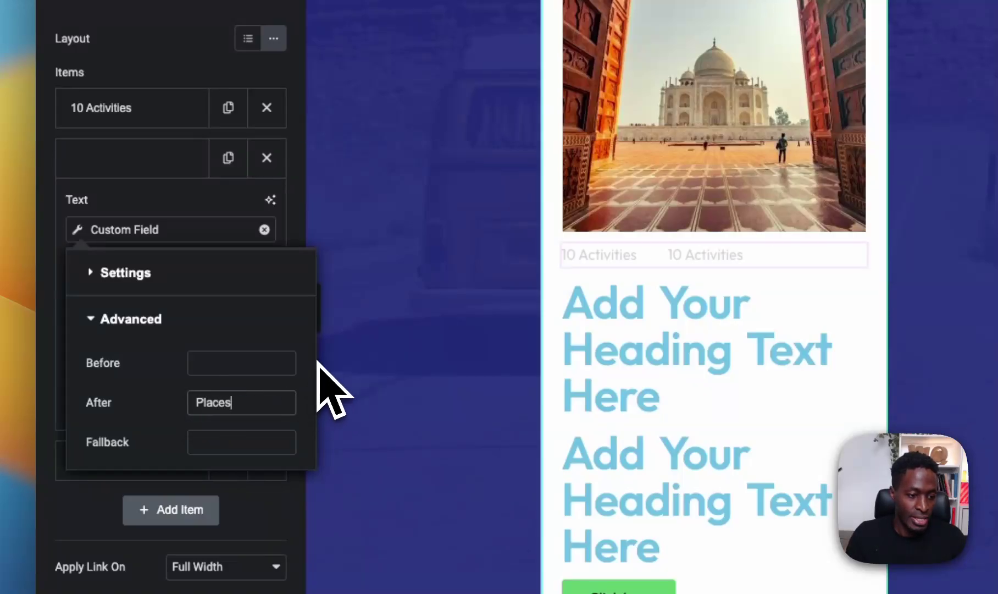
left_click(92, 510)
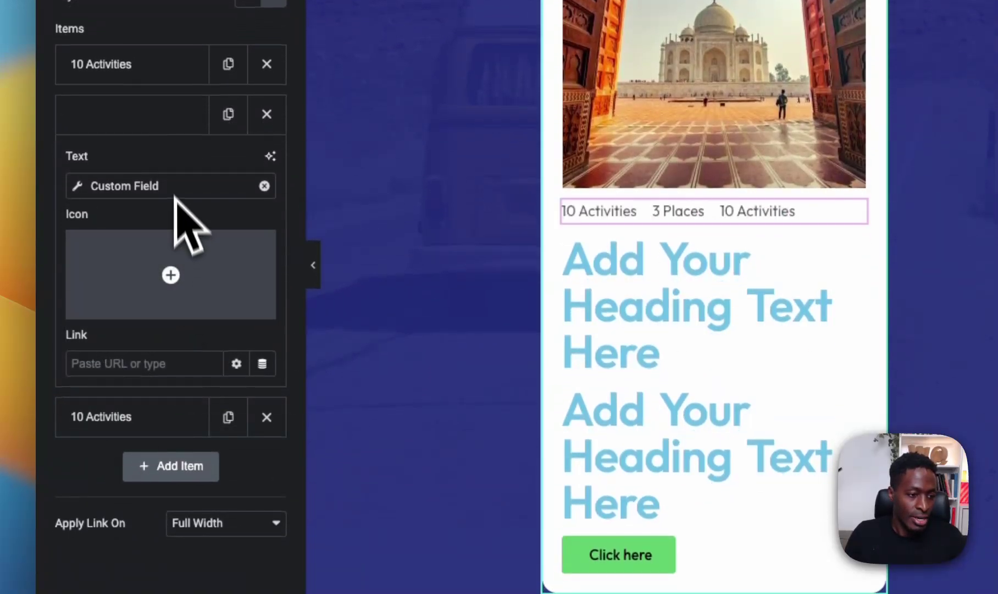
Step: Change the third list item to show the destination's duration value with " Duration" as its After text
left_click(158, 128)
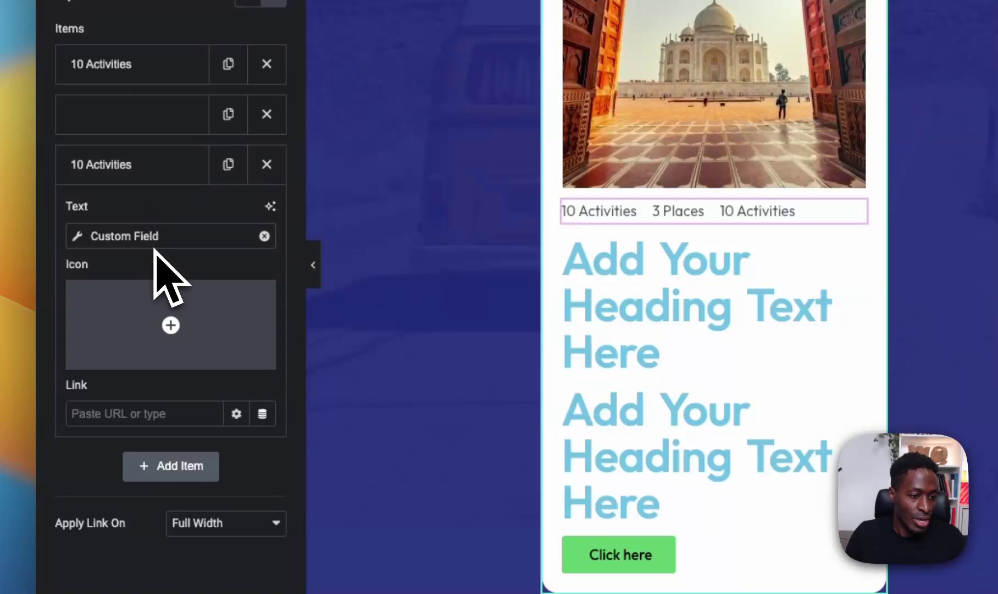
left_click(190, 240)
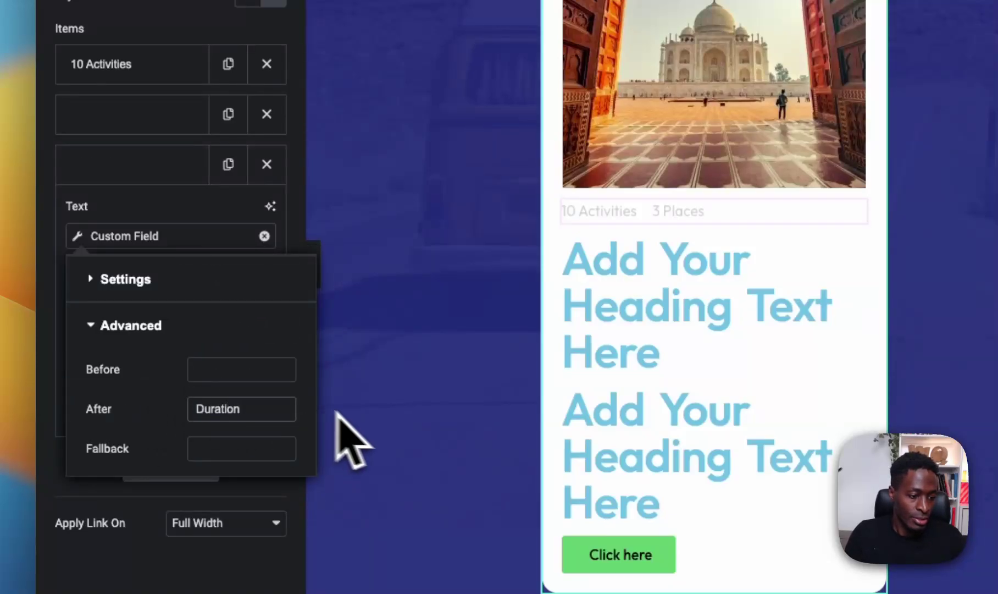
left_click(187, 549)
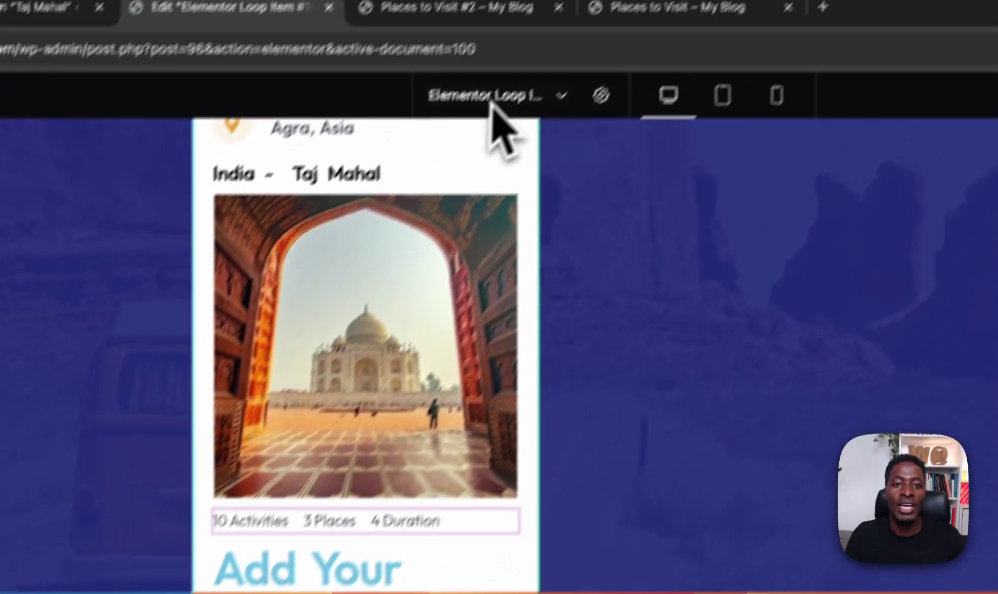
Step: Check the Places to Visit page and insert a map icon for the Places list item from the icon library
left_click(599, 9)
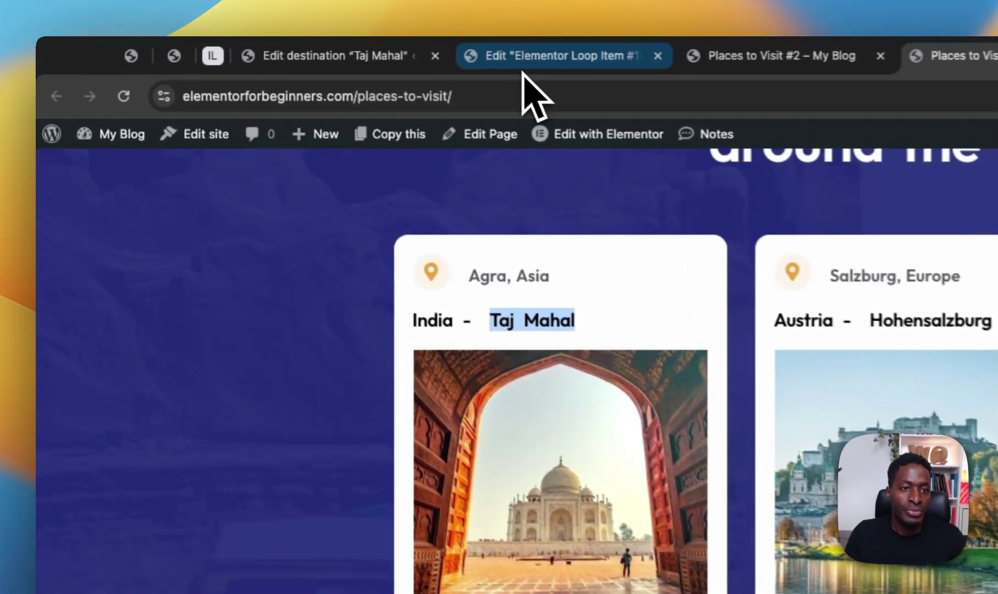
left_click(305, 46)
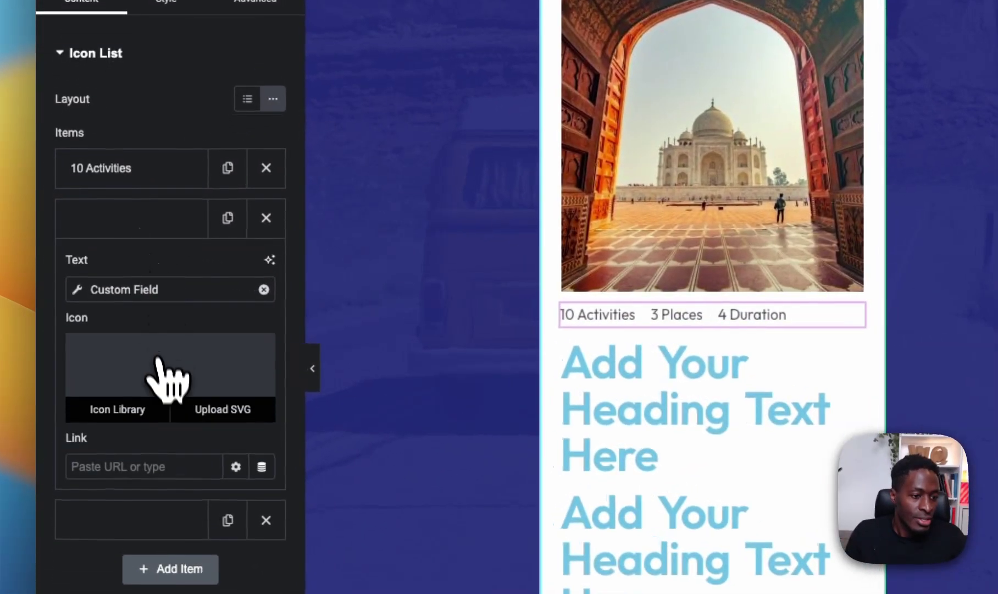
left_click(100, 358)
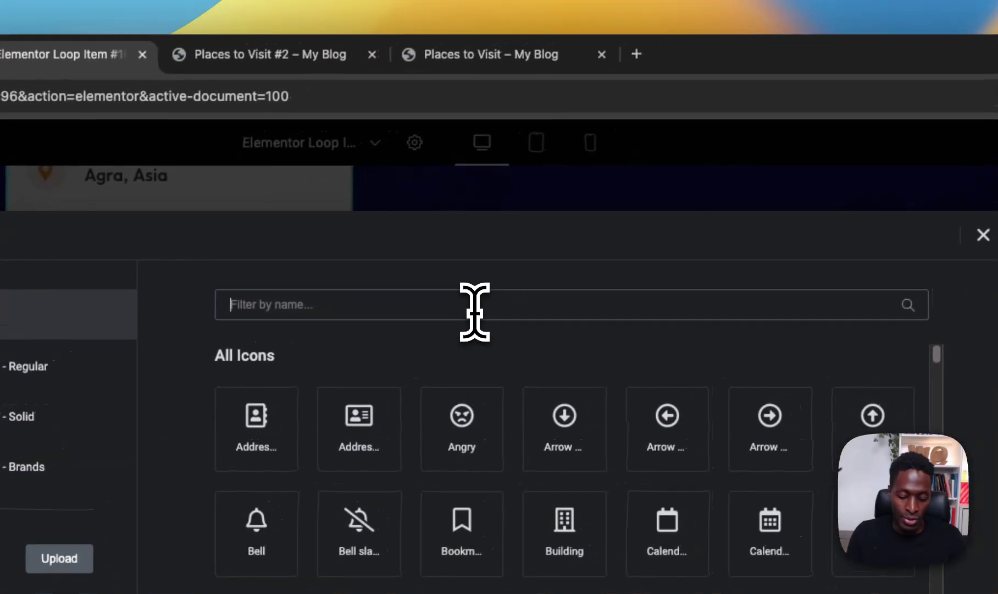
type("lo")
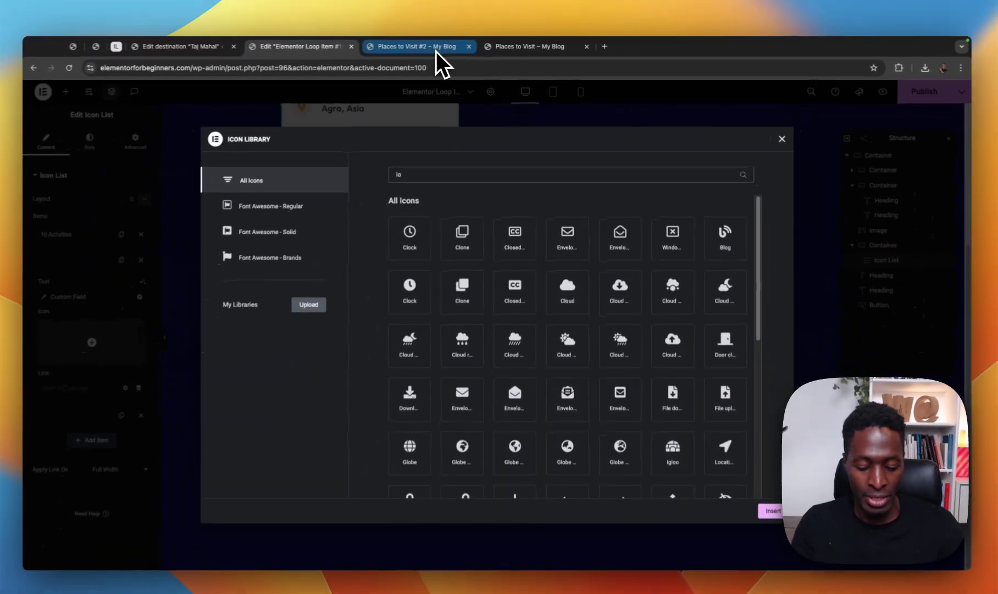
key("BackSpace")
key("BackSpace")
type("map")
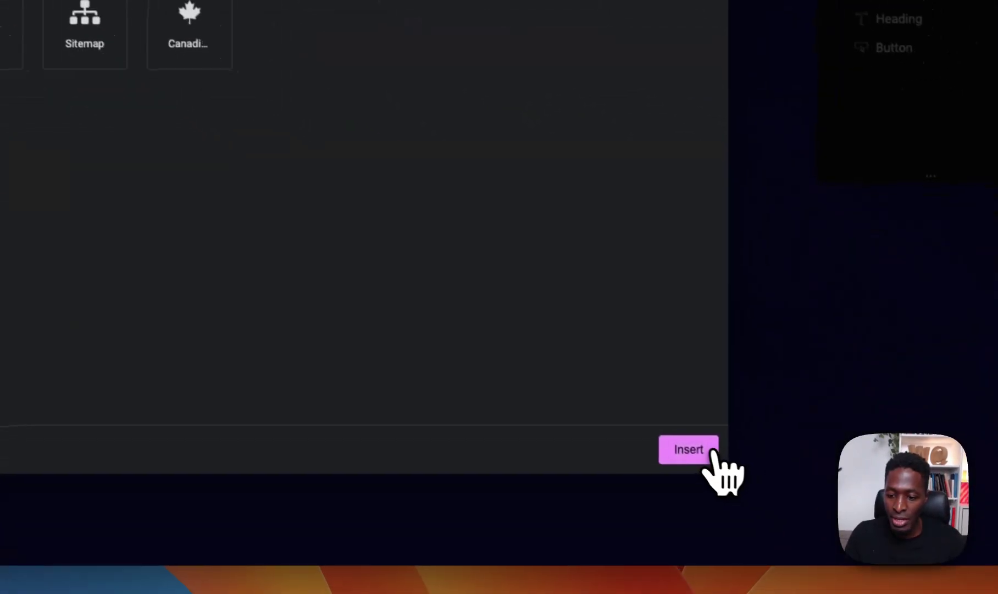
left_click(693, 449)
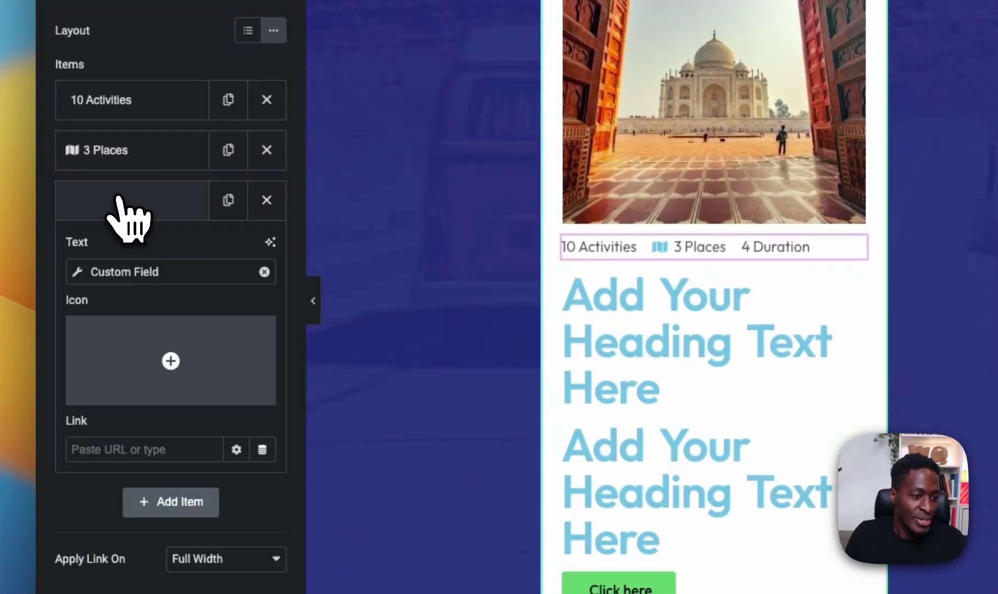
Step: Insert a calendar icon from the icon library for the Duration list item, comparing it with the Places to Visit page
left_click(148, 362)
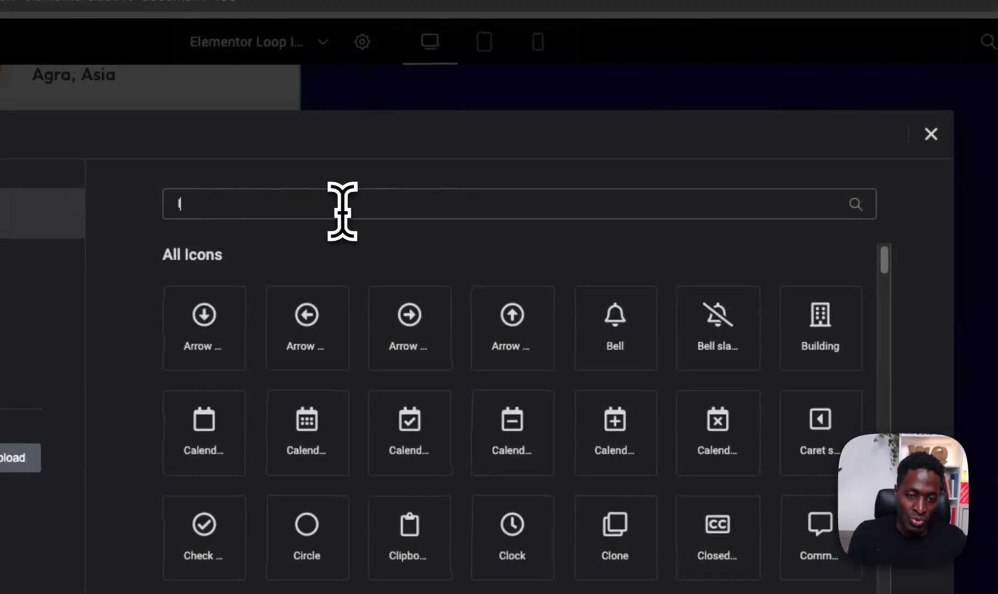
type("cale")
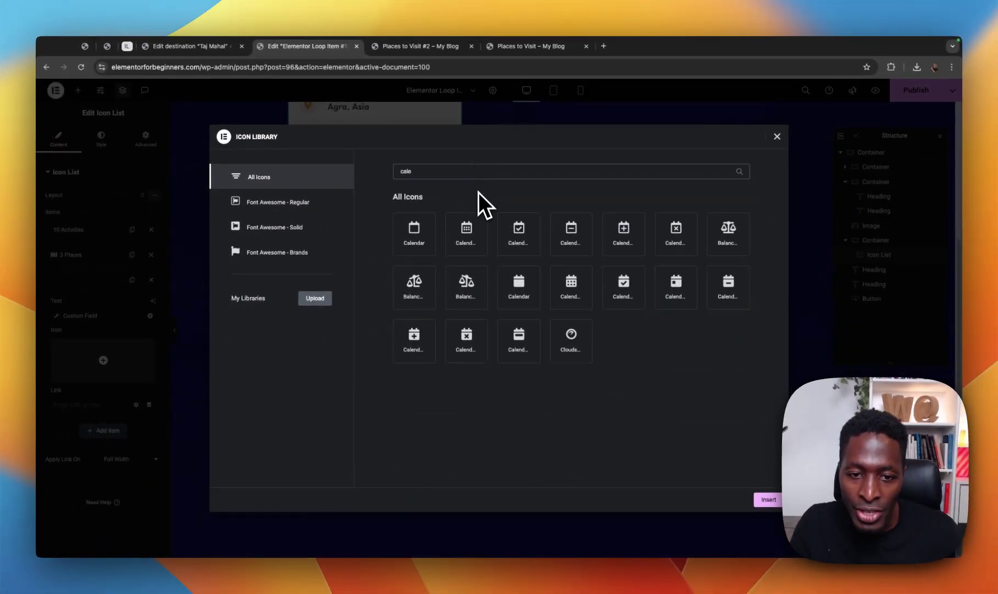
left_click(468, 232)
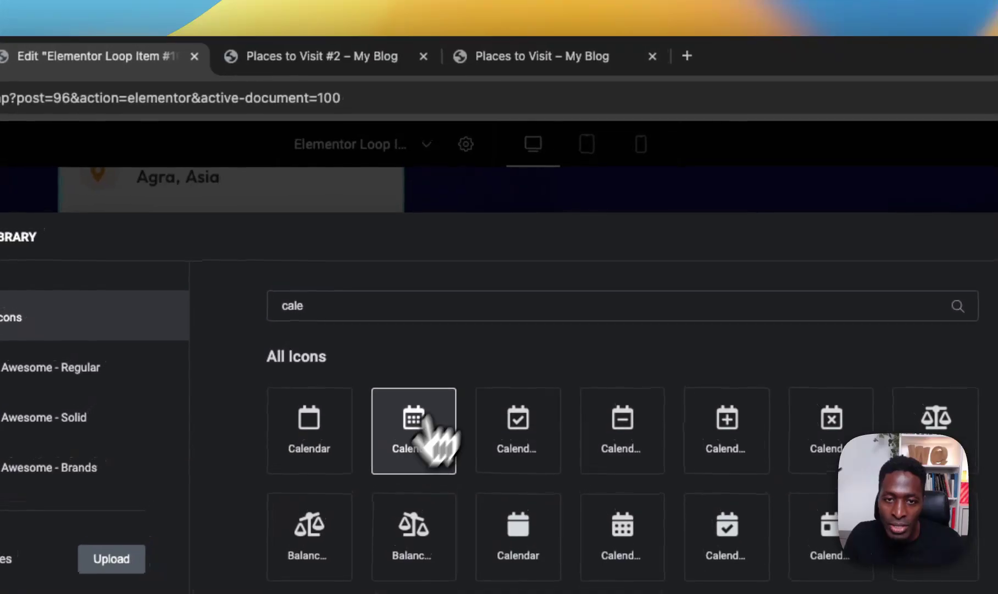
left_click(550, 60)
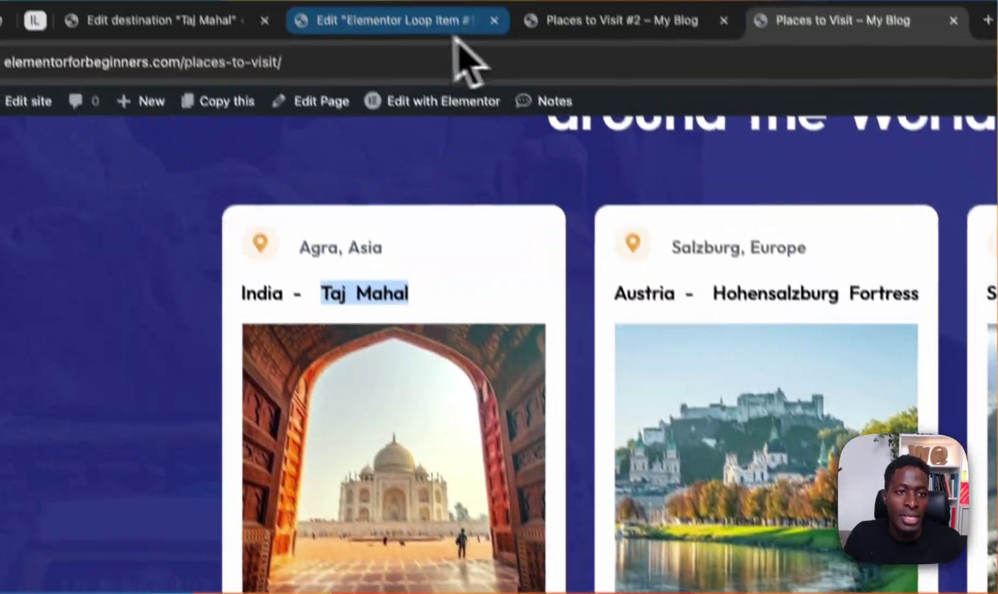
left_click(454, 29)
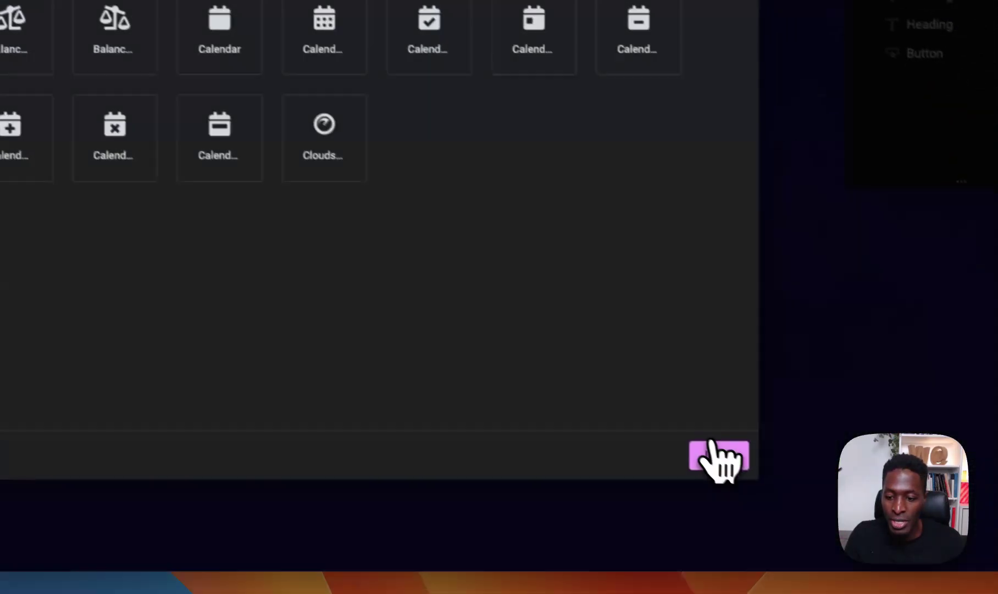
left_click(717, 455)
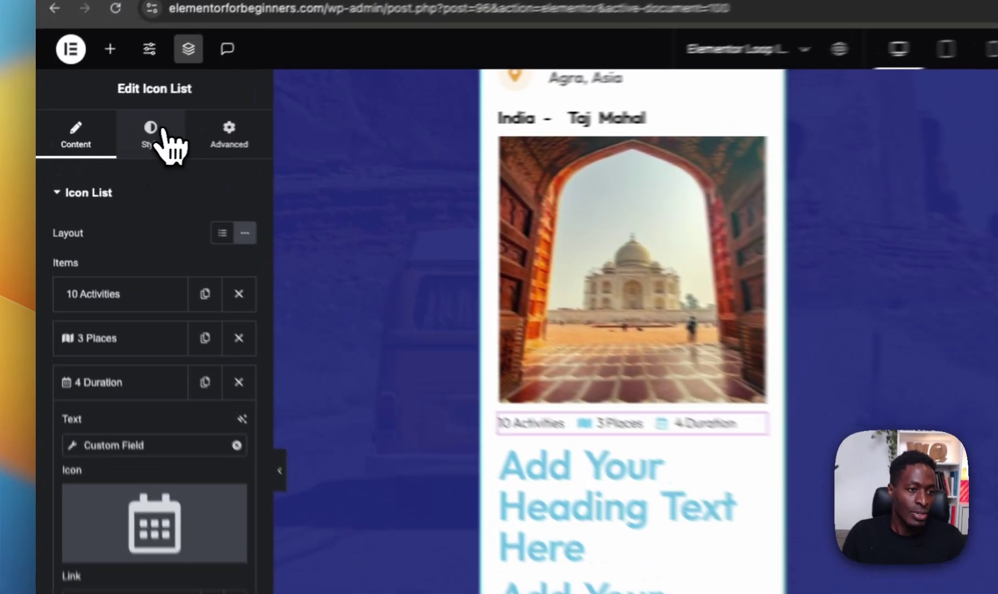
Step: Set the icon list's icon color to the Secondary global color and its icon hover color to Light Accent
left_click(105, 139)
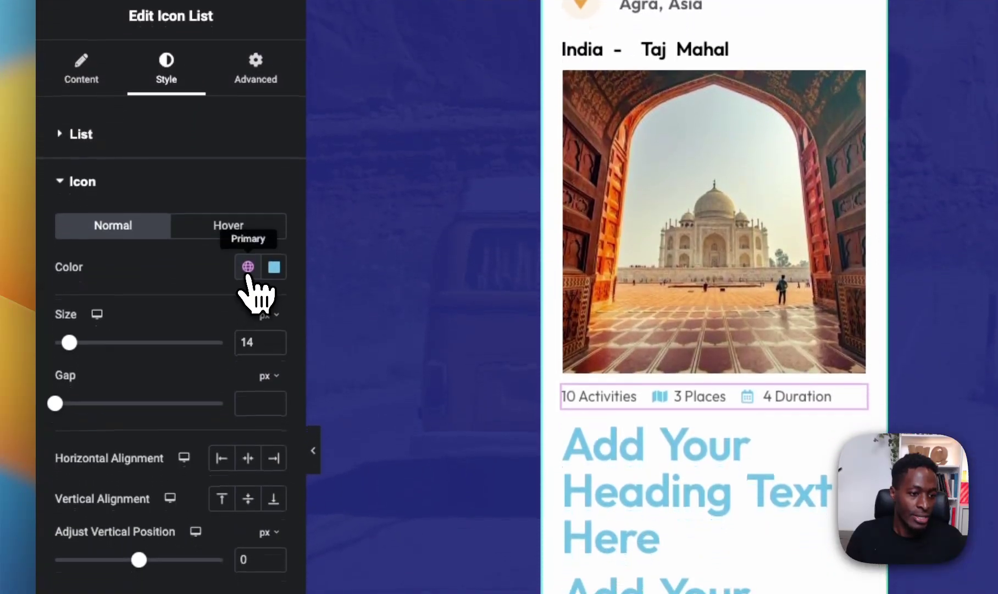
left_click(248, 332)
left_click(188, 407)
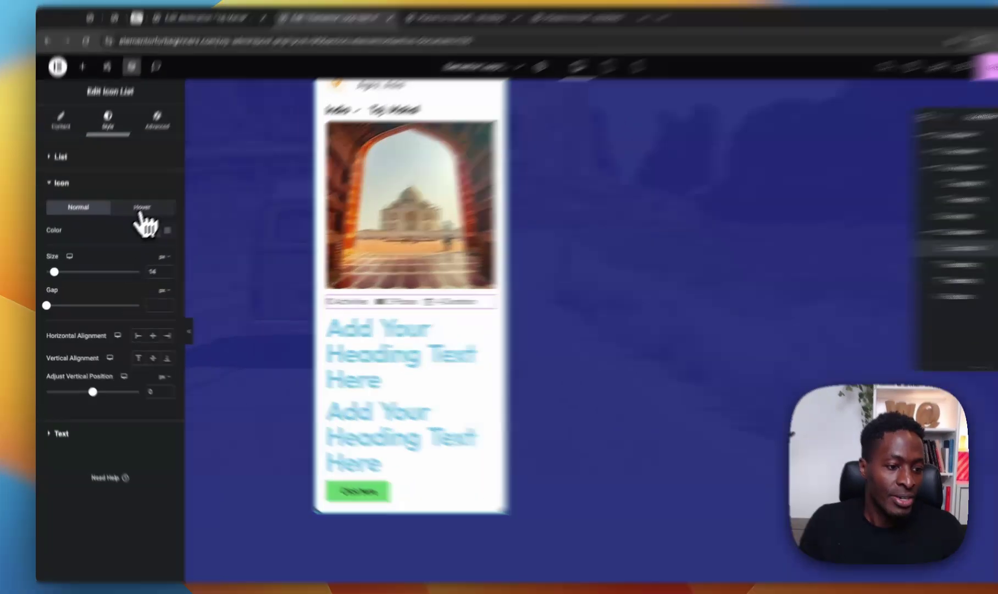
left_click(132, 217)
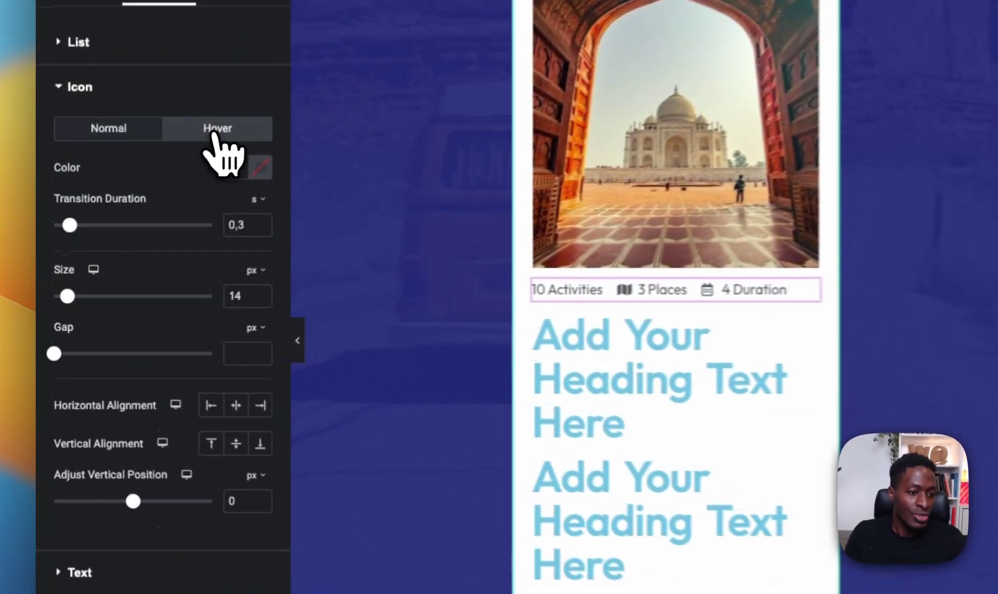
left_click(142, 238)
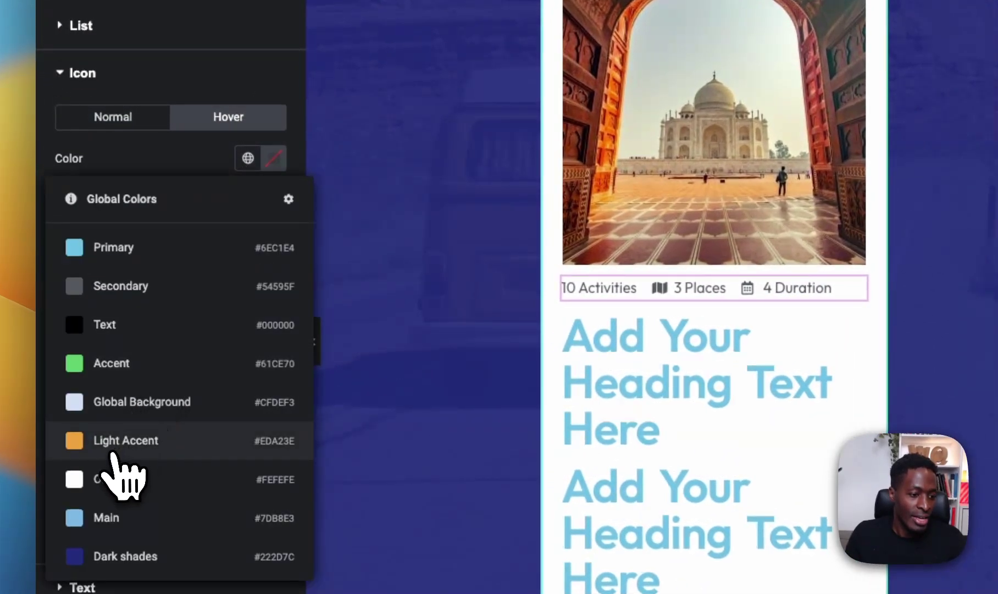
left_click(113, 446)
Step: Set the hover color of the icon list's text to the Light Accent global color
left_click(83, 587)
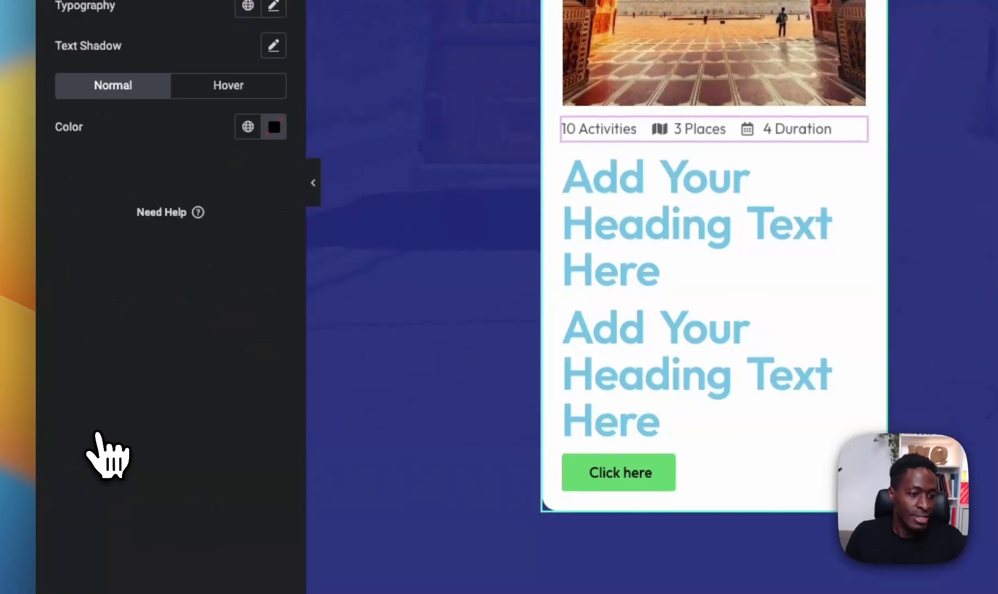
left_click(225, 84)
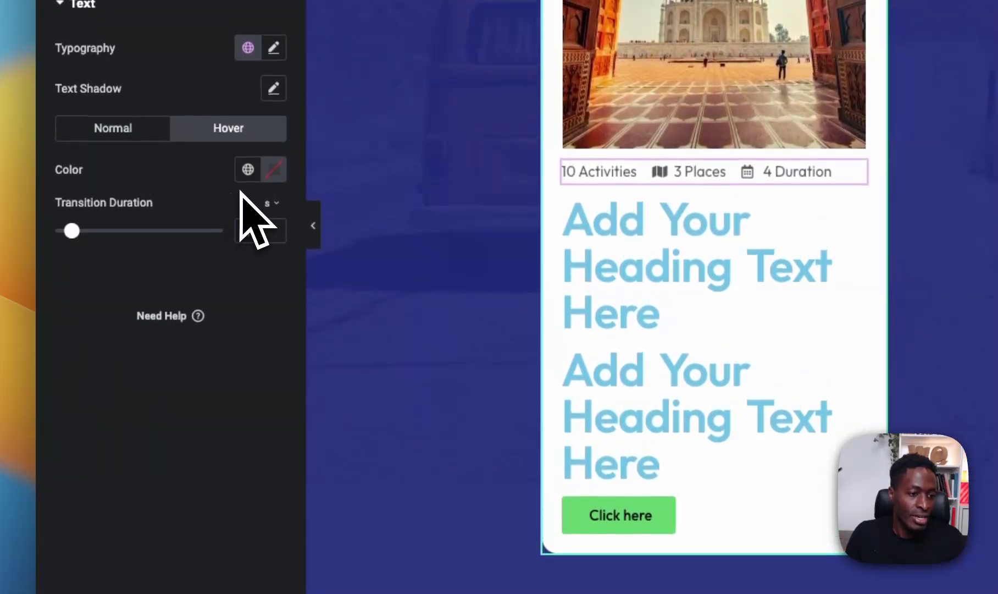
left_click(248, 170)
left_click(123, 452)
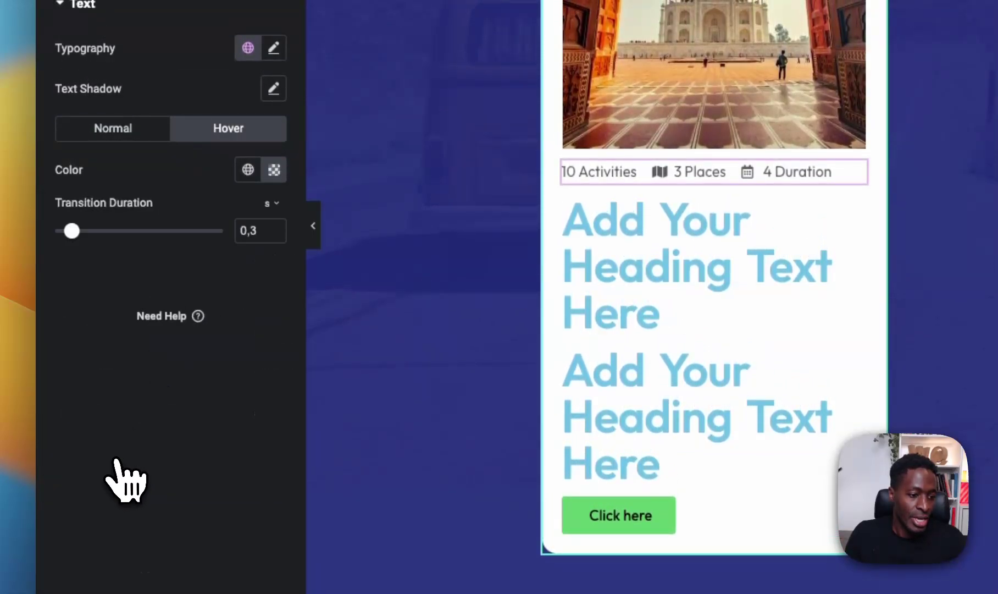
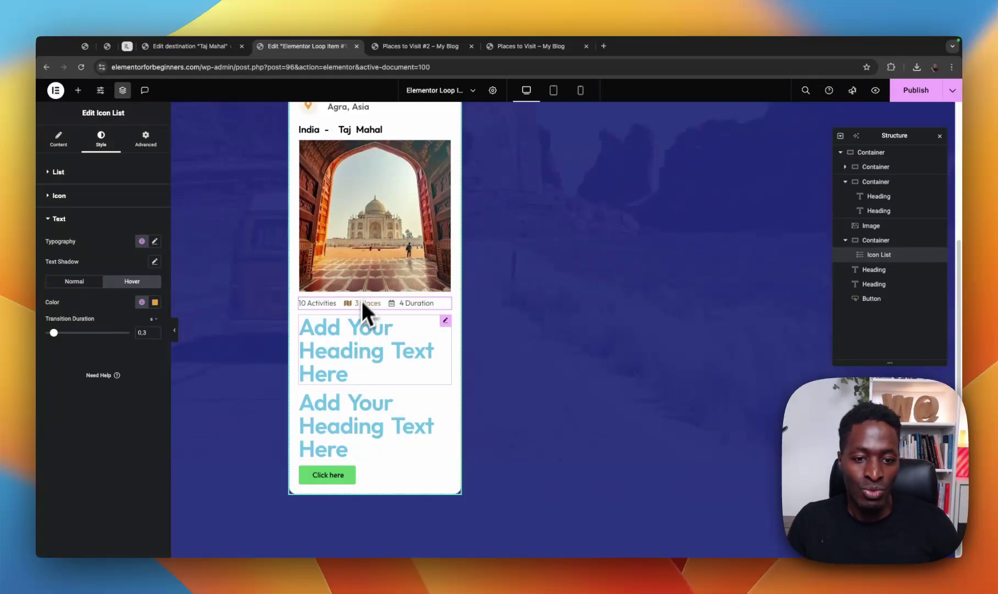
Step: Review the card, open the save options, and compare it with the Places to Visit #2 and Places to Visit pages
scroll(336, 301, "up", 3)
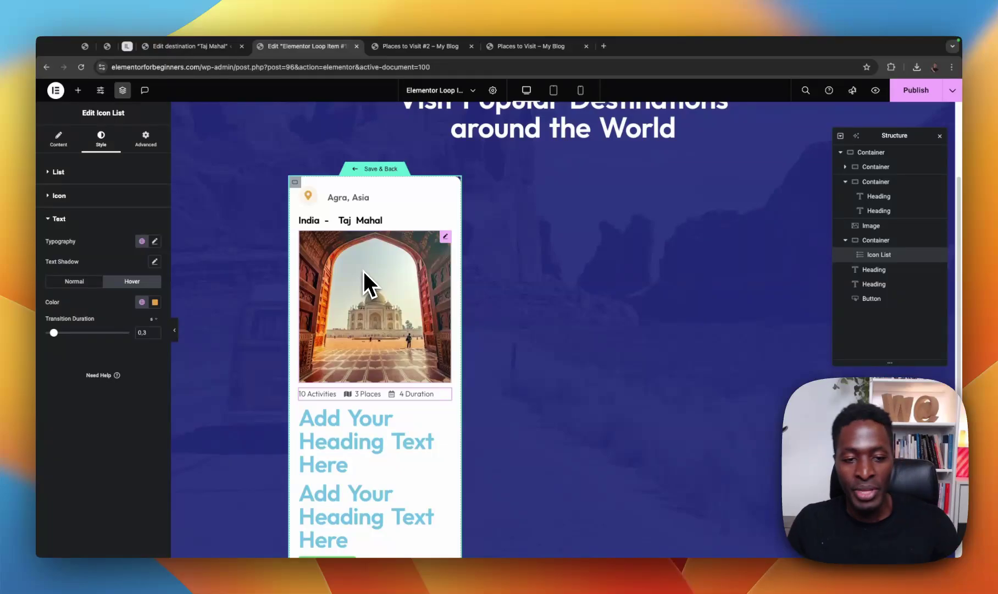
scroll(390, 306, "down", 3)
scroll(428, 350, "up", 5)
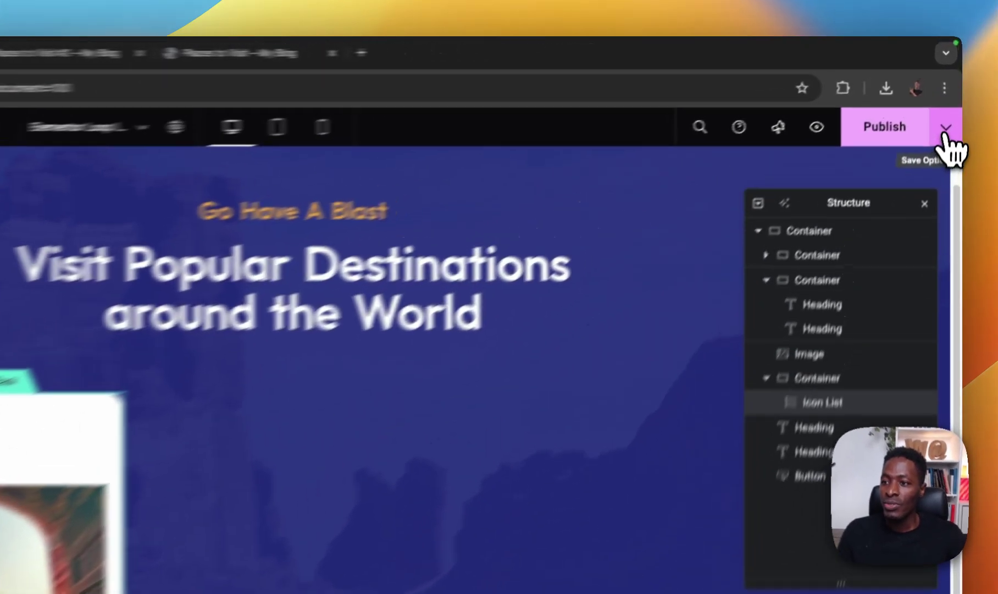
left_click(952, 90)
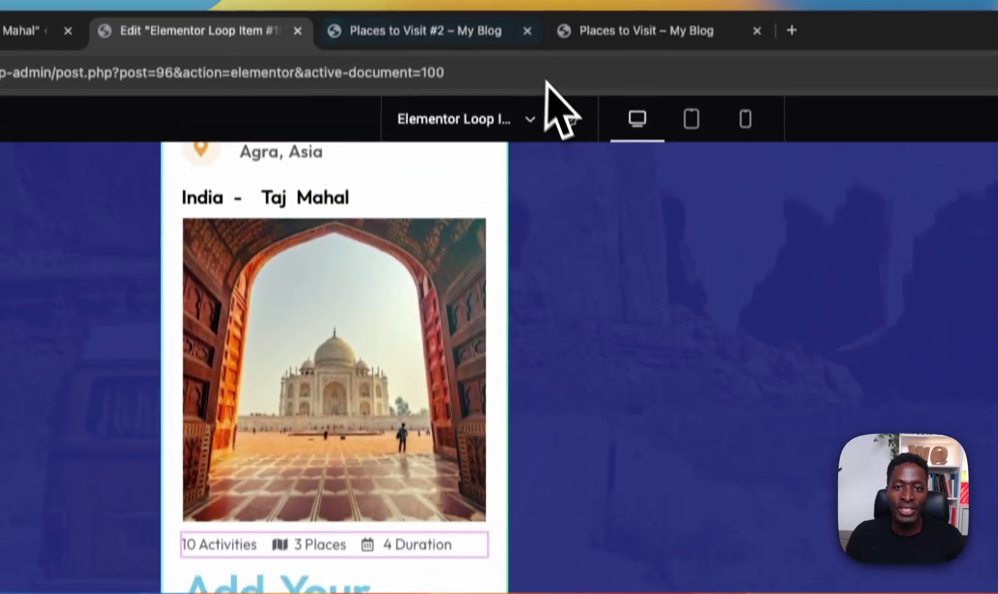
left_click(451, 55)
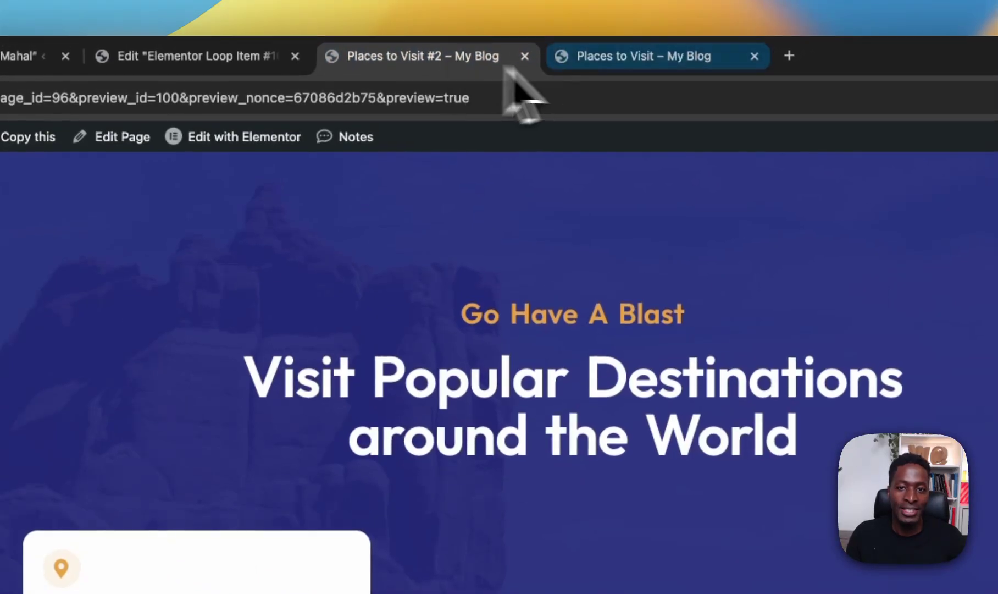
left_click(621, 65)
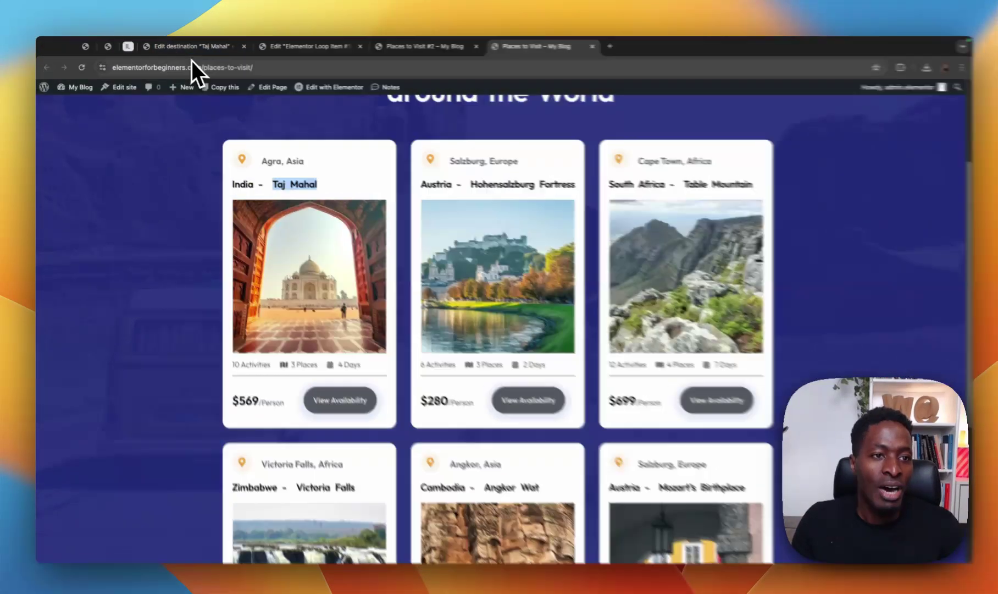
left_click(204, 54)
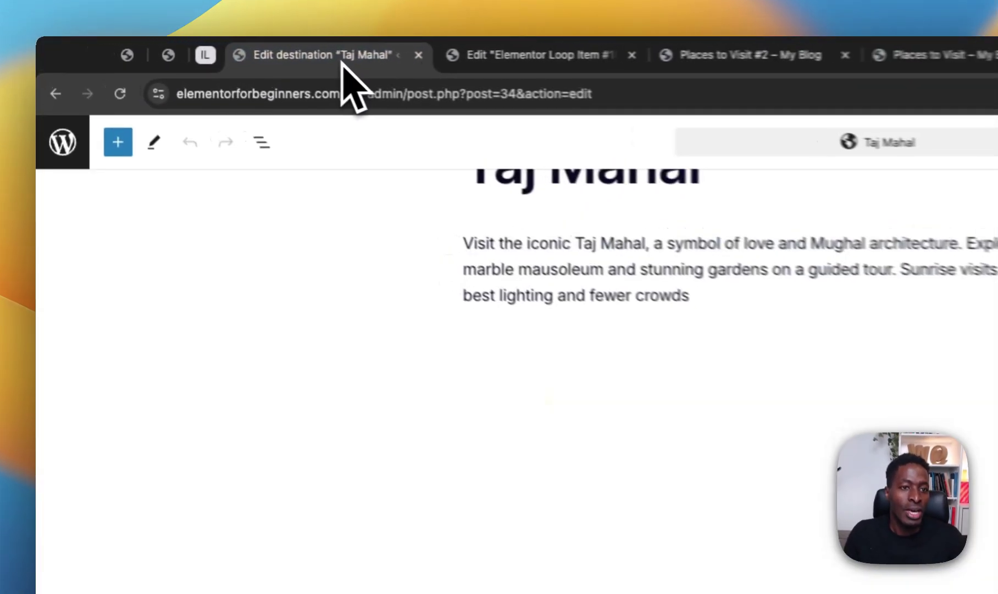
left_click(313, 55)
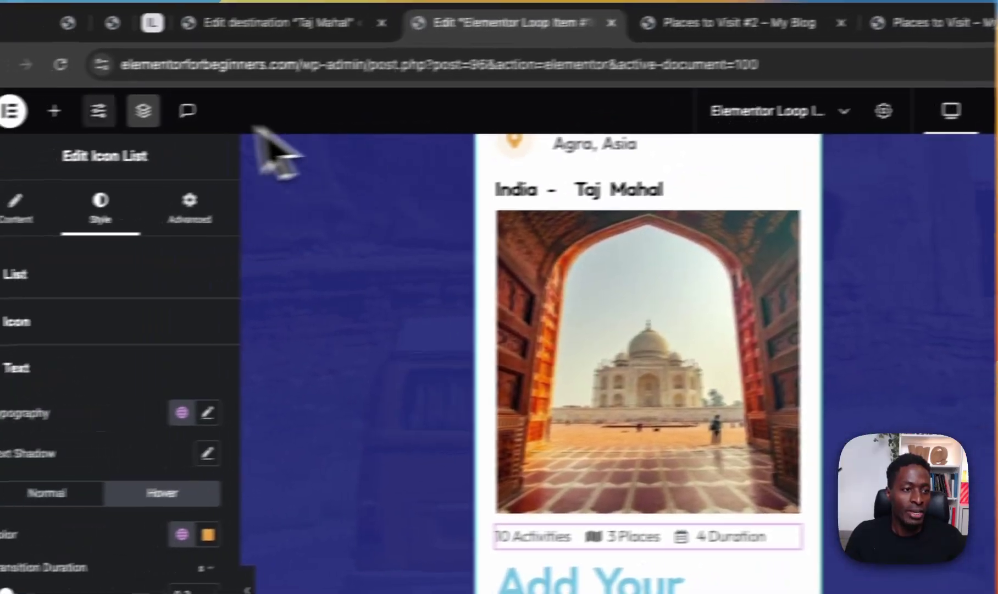
Step: Add a container directly below the icon list in the card and set its padding to 0 on all sides
left_click(54, 110)
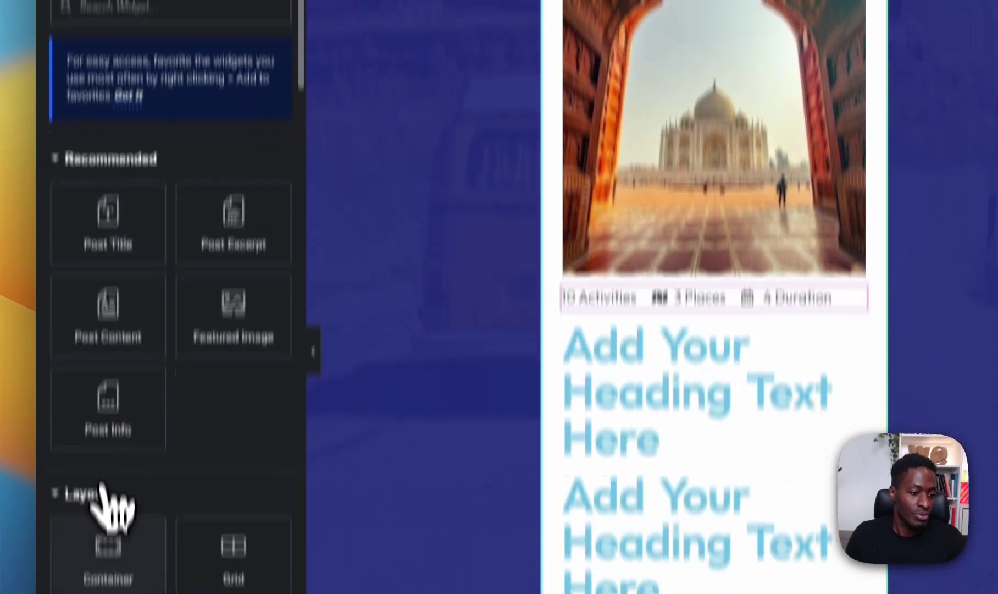
left_click_drag(109, 527, 677, 372)
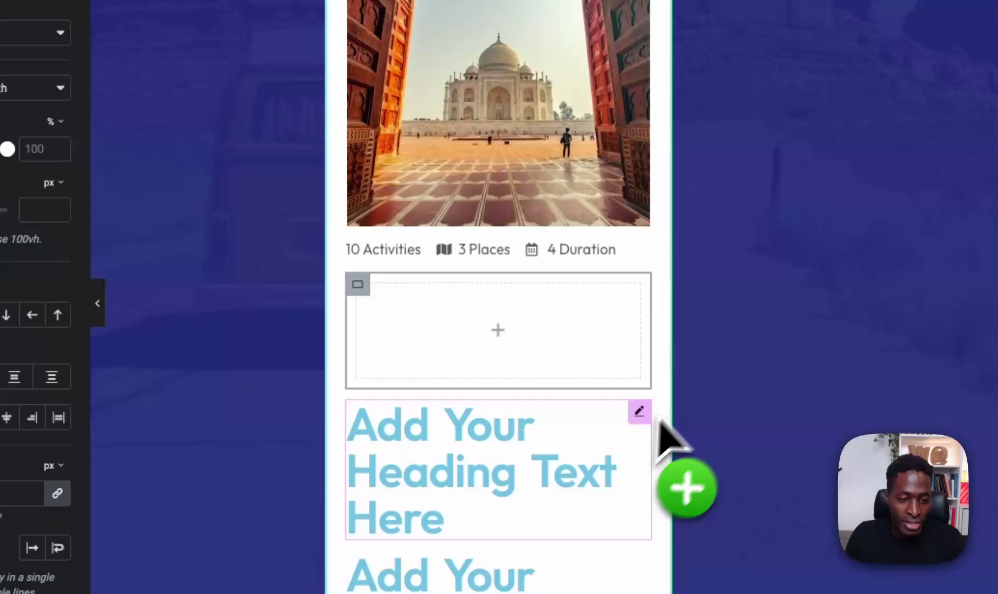
scroll(660, 422, "down", 2)
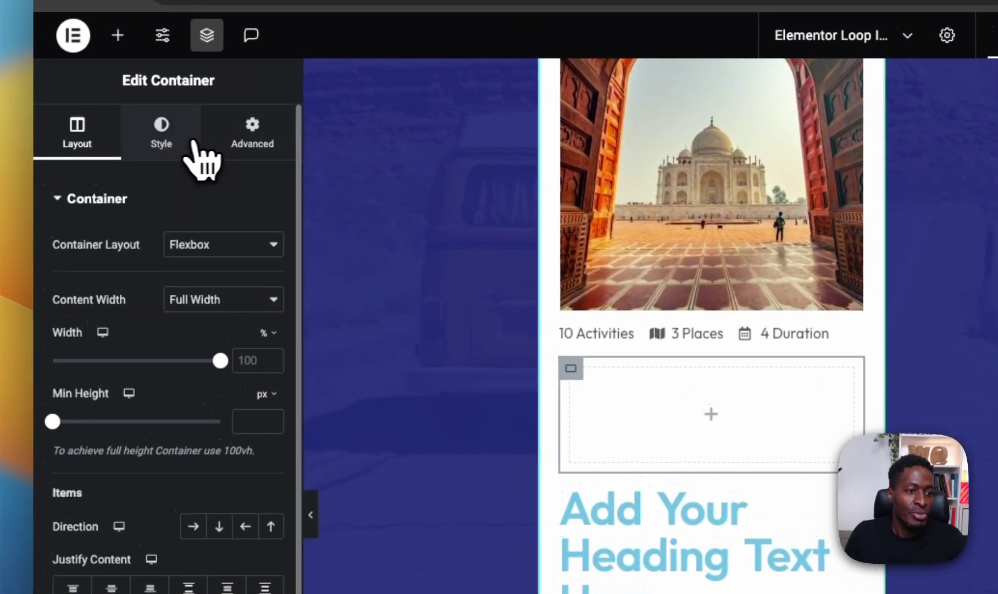
left_click(163, 132)
left_click(270, 154)
left_click(273, 348)
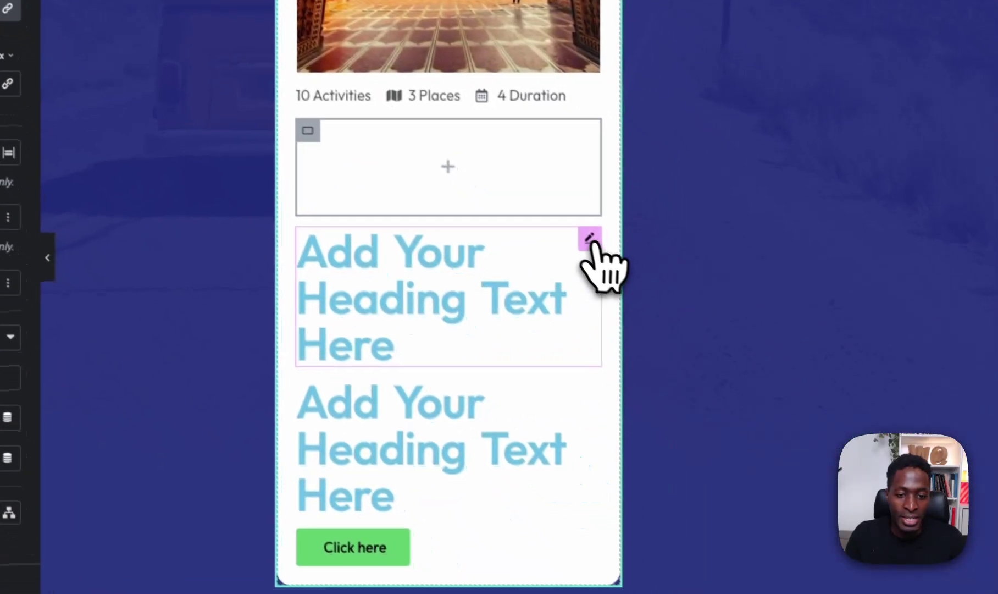
Step: Move both placeholder headings and the button into the new container, ordered as heading, heading, button
left_click_drag(588, 237, 464, 166)
left_click_drag(580, 371, 534, 325)
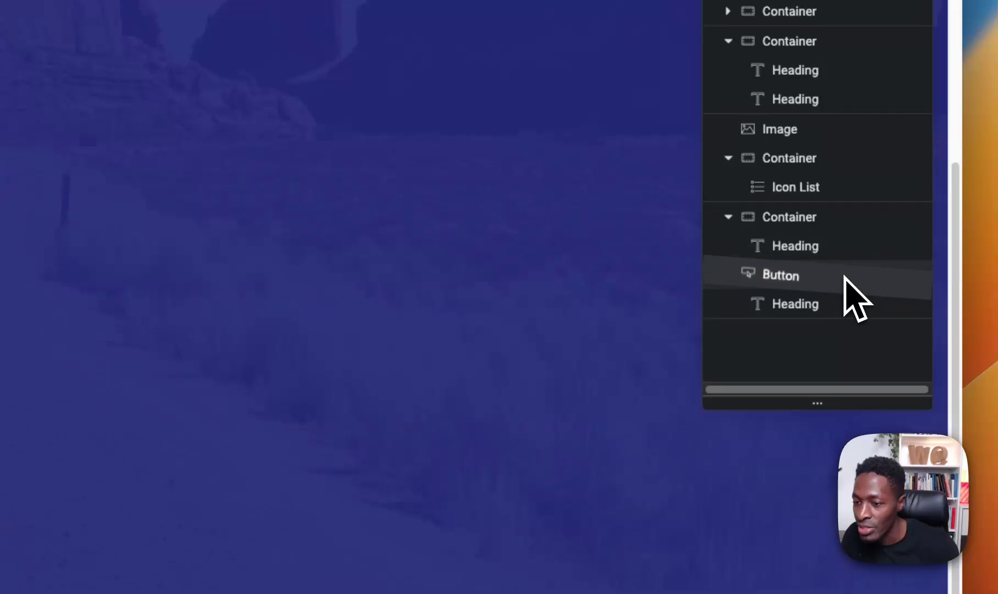
left_click_drag(853, 304, 855, 307)
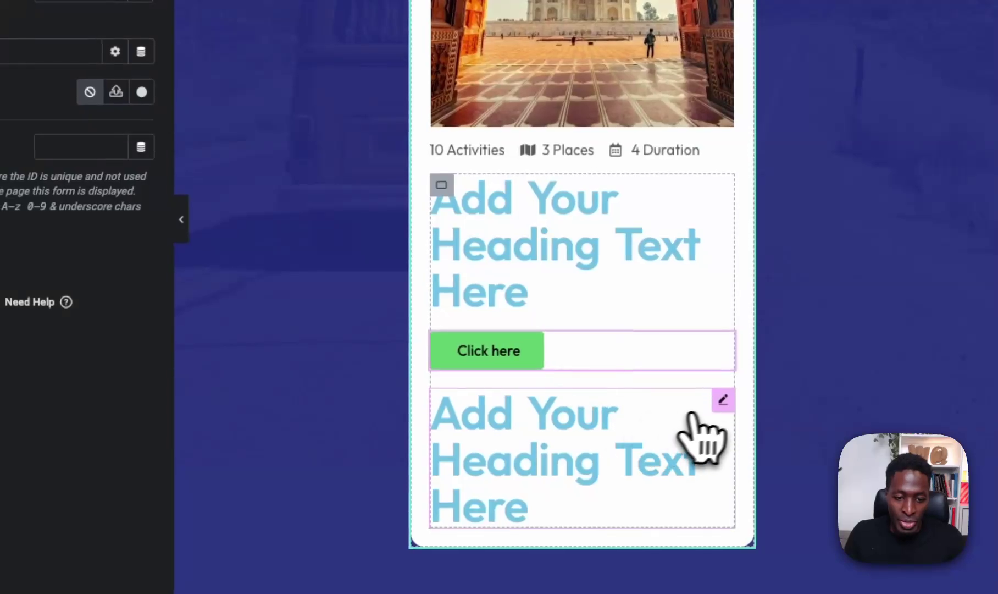
left_click_drag(693, 418, 694, 330)
mouse_move(572, 327)
left_mouse_down()
mouse_move(575, 350)
mouse_move(588, 336)
left_mouse_up()
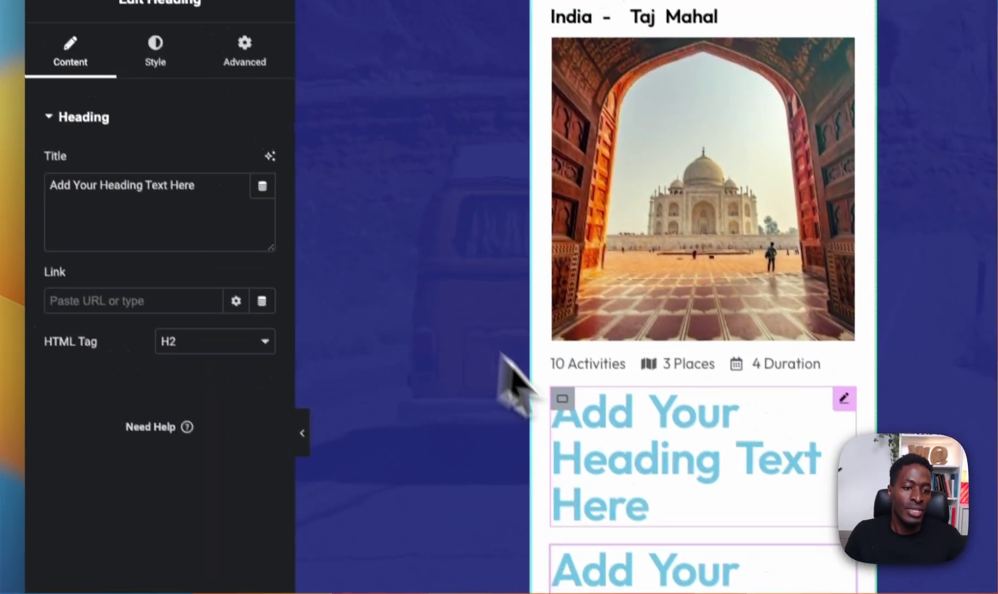
Step: Set the direction of the container holding the two headings and the button to Row - horizontal
left_click(442, 185)
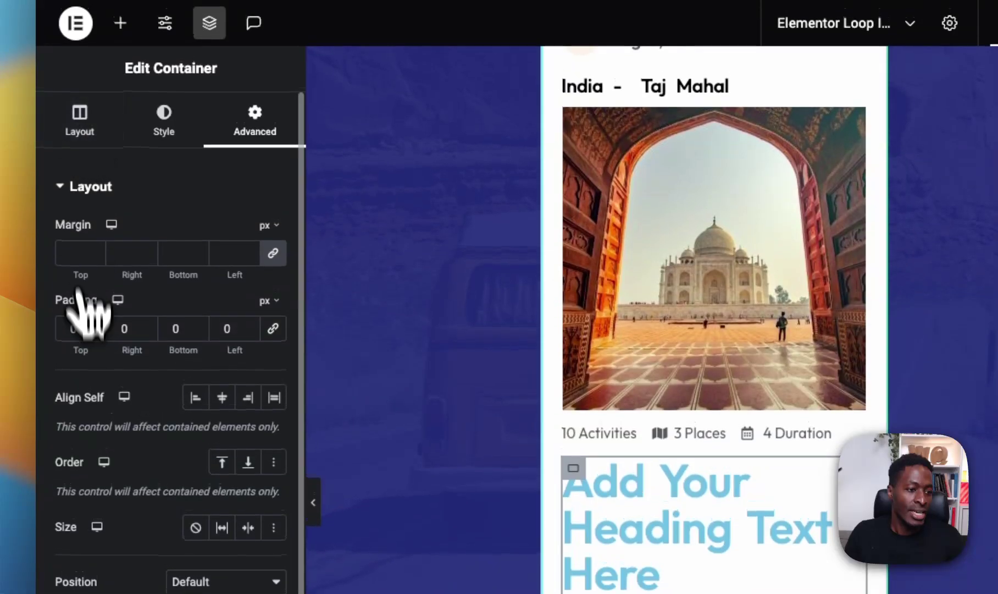
left_click(85, 121)
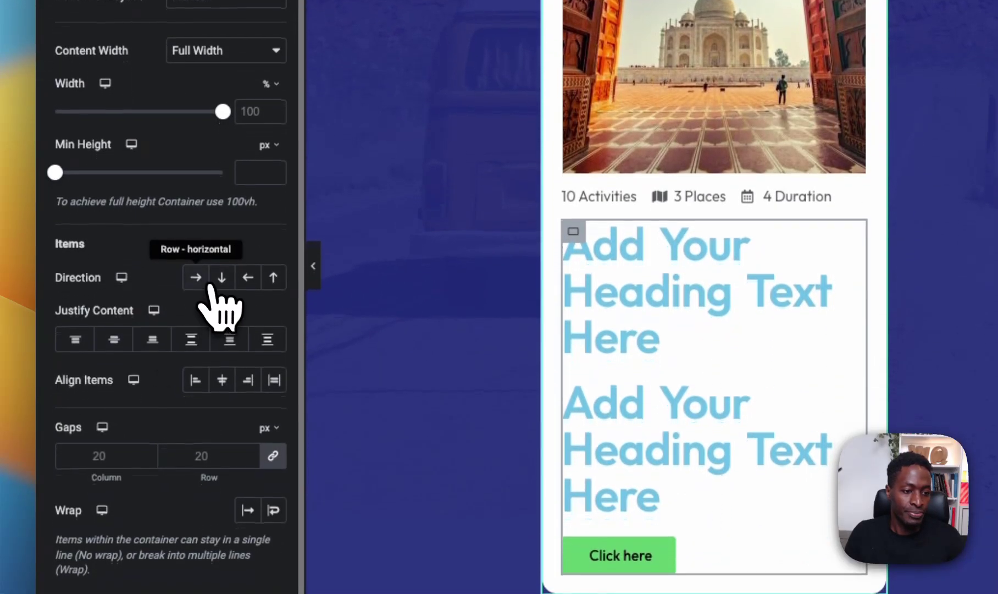
left_click(206, 280)
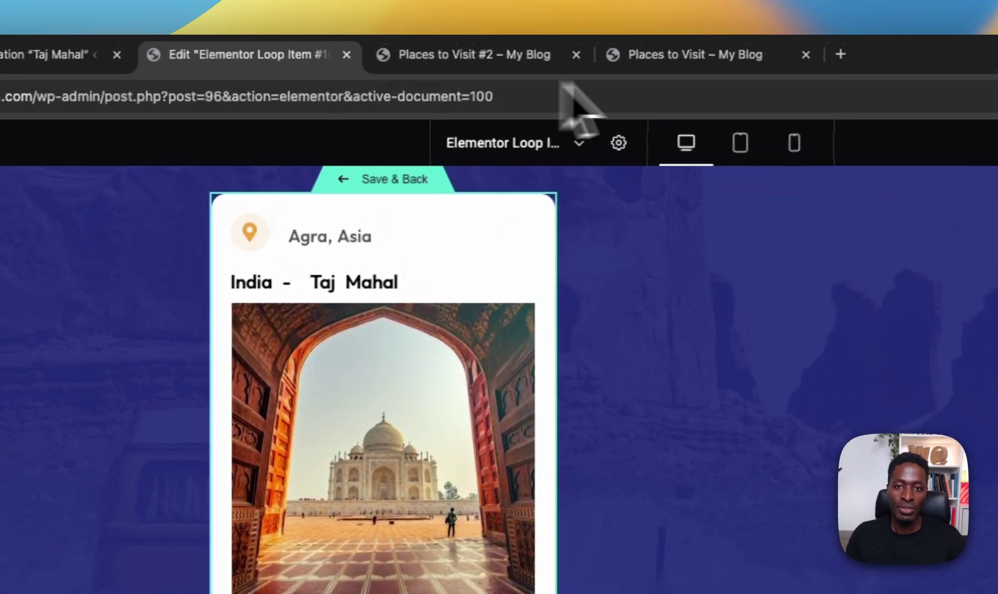
Step: Check the price row on the Places to Visit page and bind the first heading's title to the JetEngine custom field Price
left_click(734, 44)
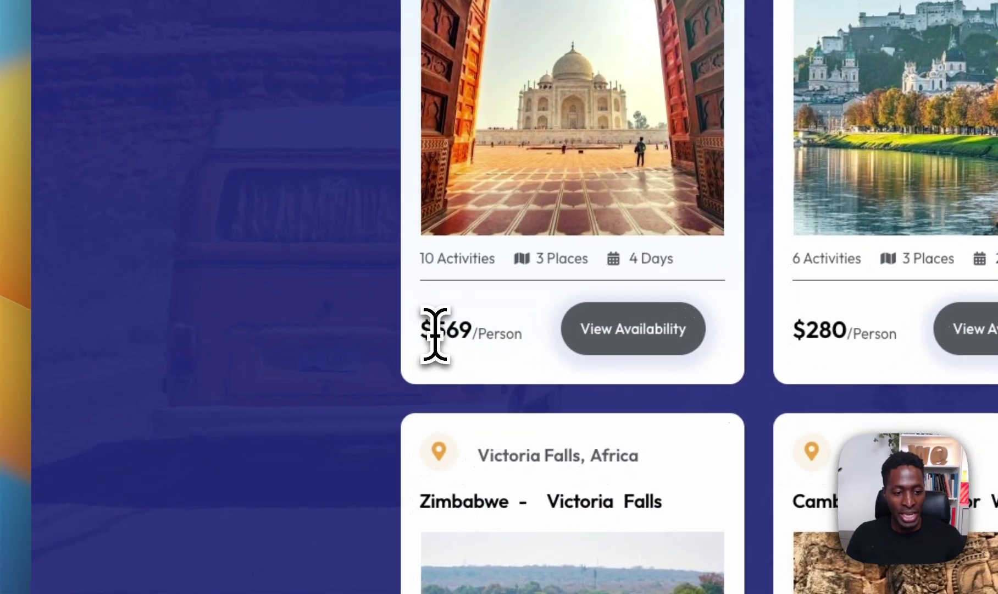
left_click_drag(433, 330, 458, 334)
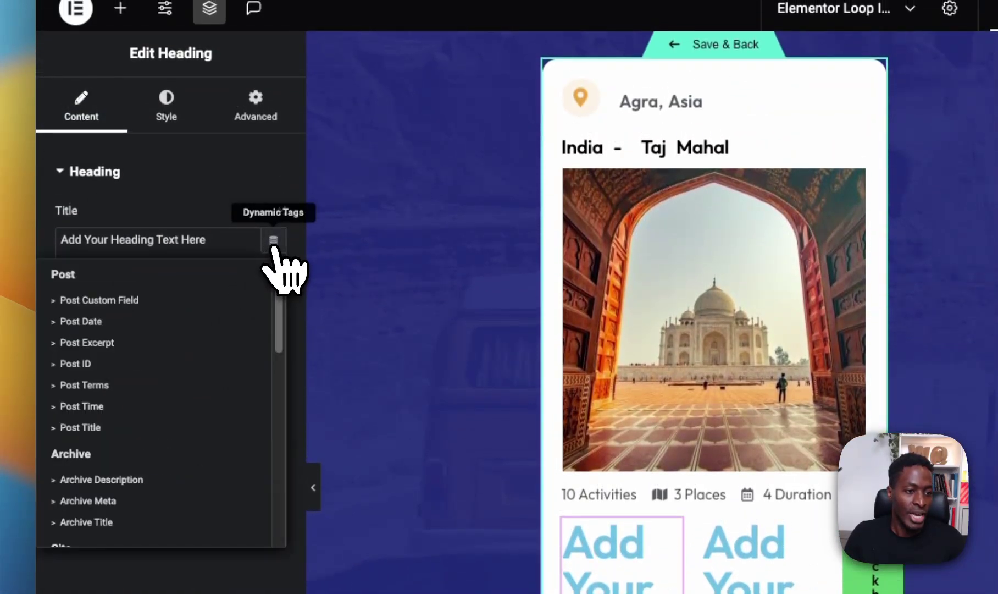
scroll(242, 308, "down", 10)
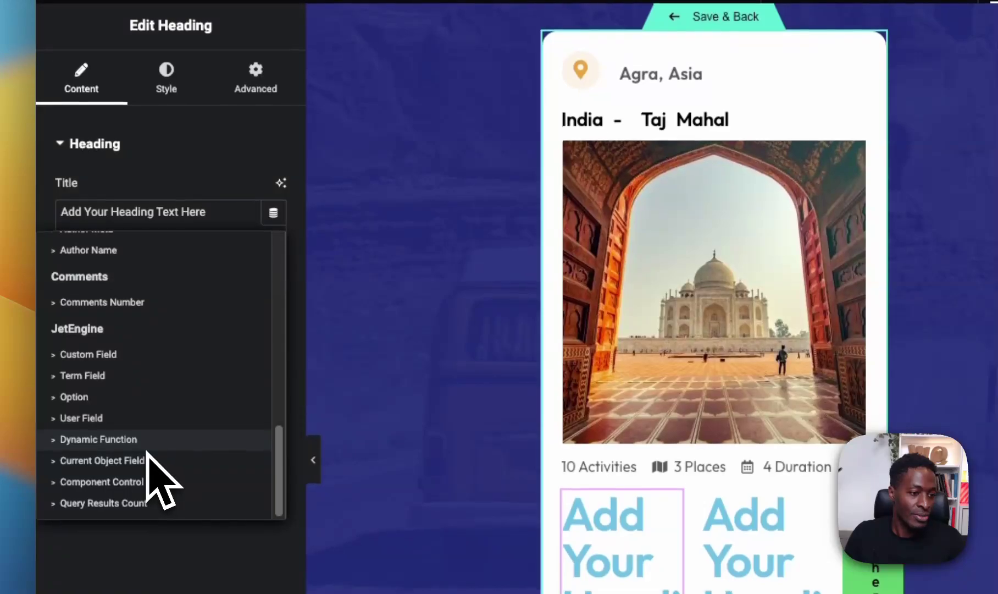
left_click(77, 352)
left_click(231, 306)
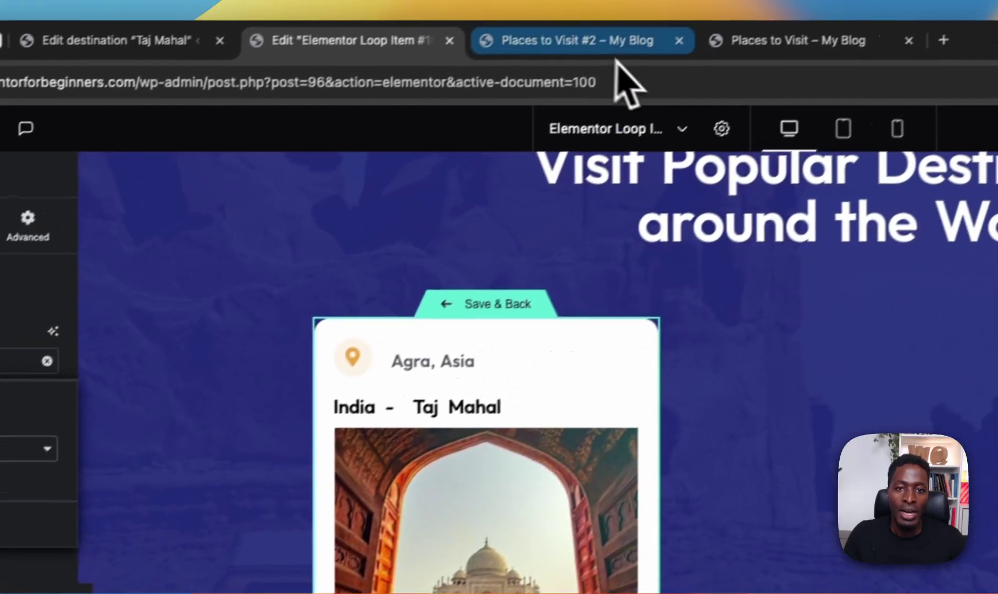
Step: Check the reference card again and set the After text of the heading's Price custom field to $
left_click(610, 42)
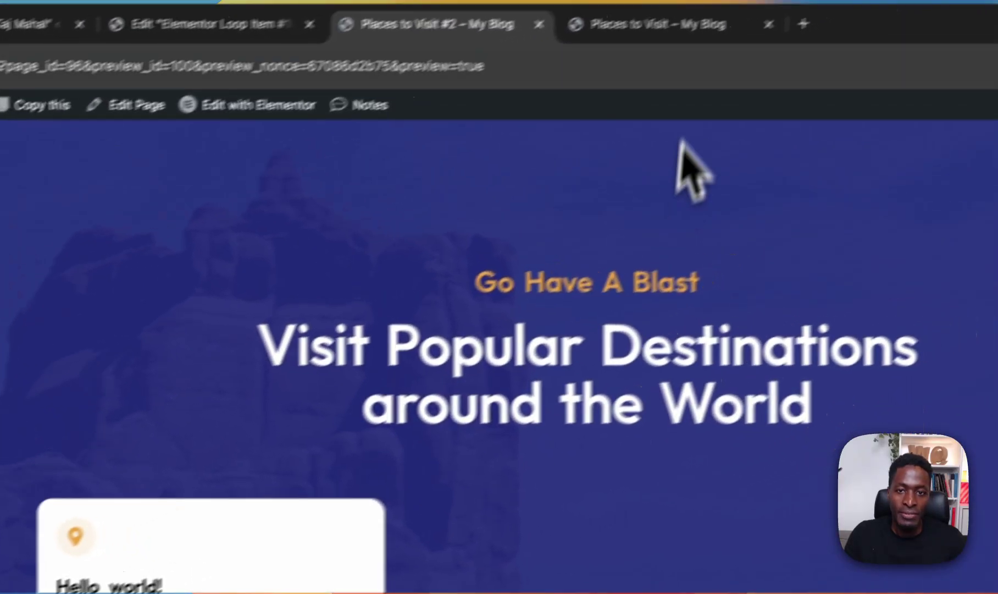
left_click(657, 23)
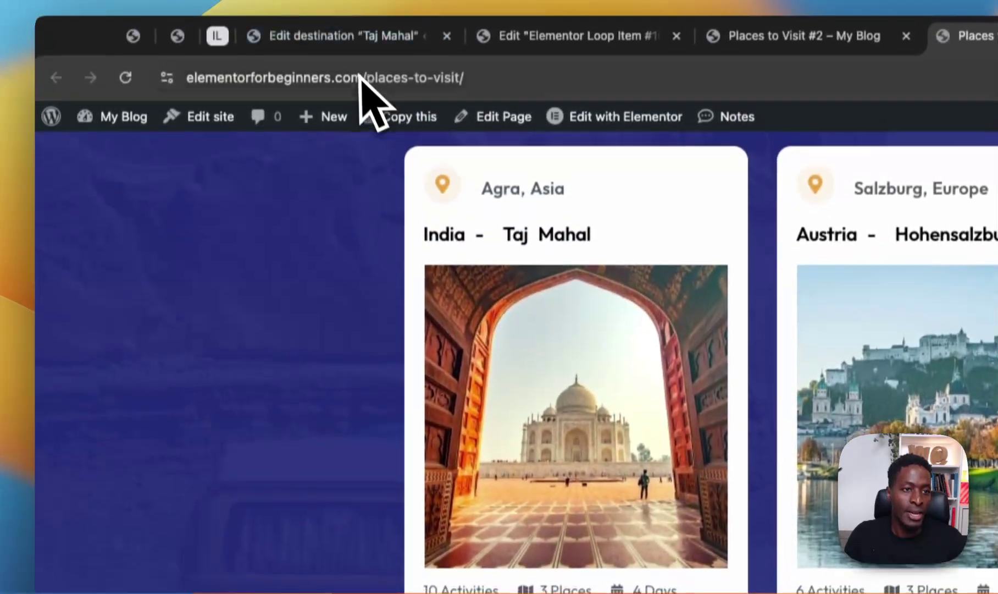
left_click(514, 41)
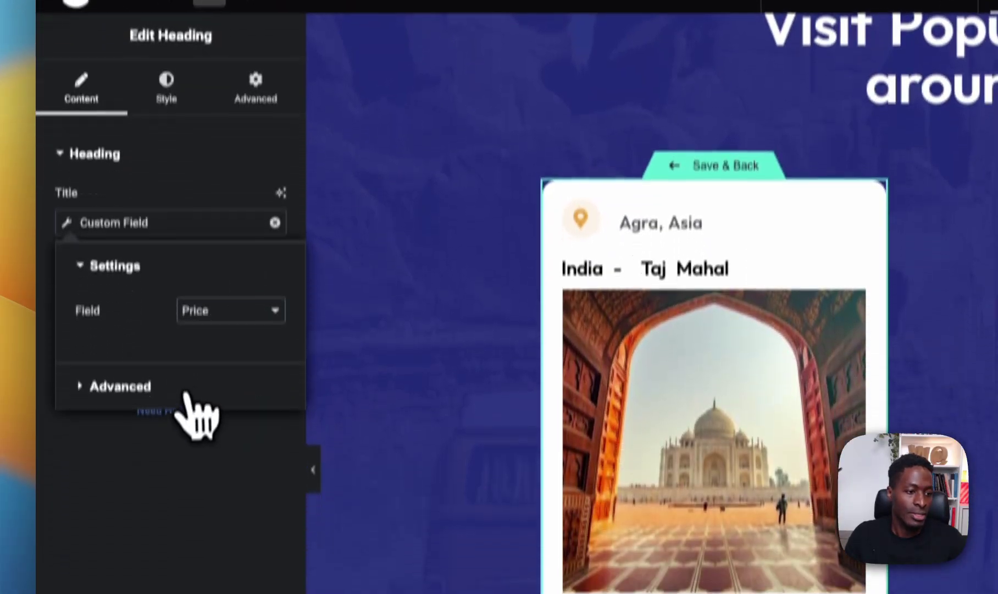
left_click(182, 544)
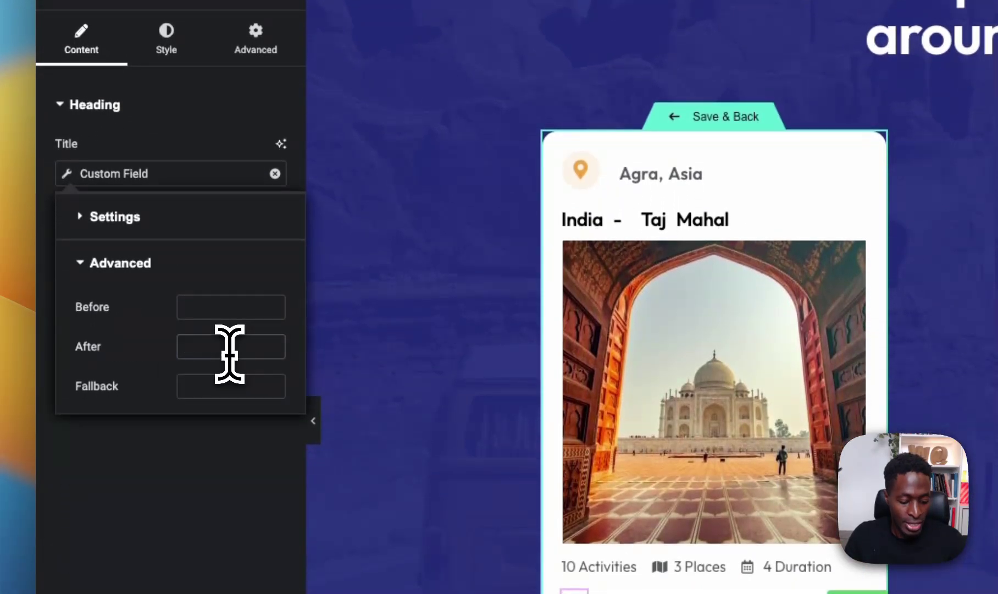
type("$")
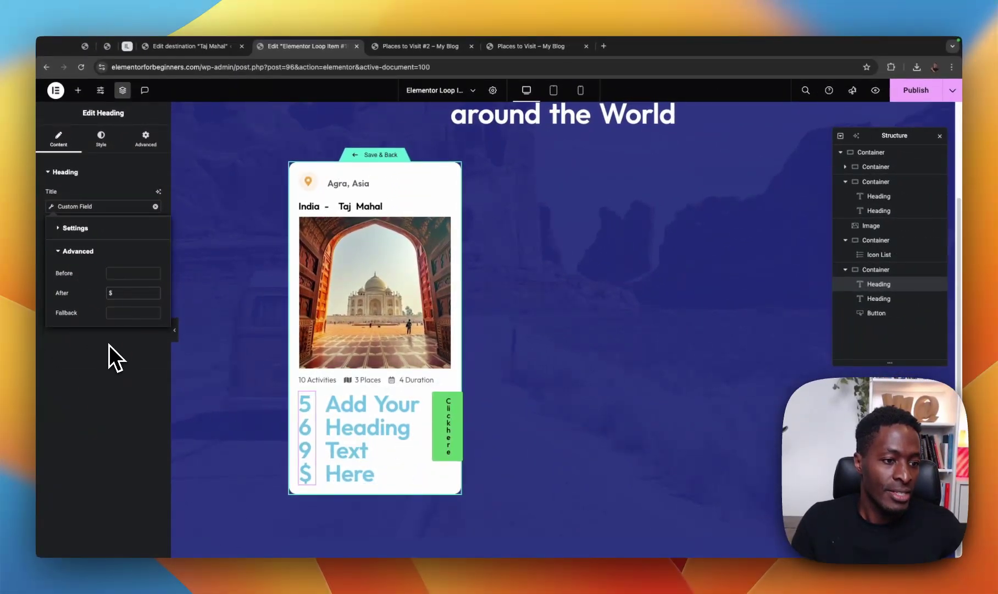
Step: Compare with the Places to Visit page and set the price heading's HTML tag to H5
left_click(522, 48)
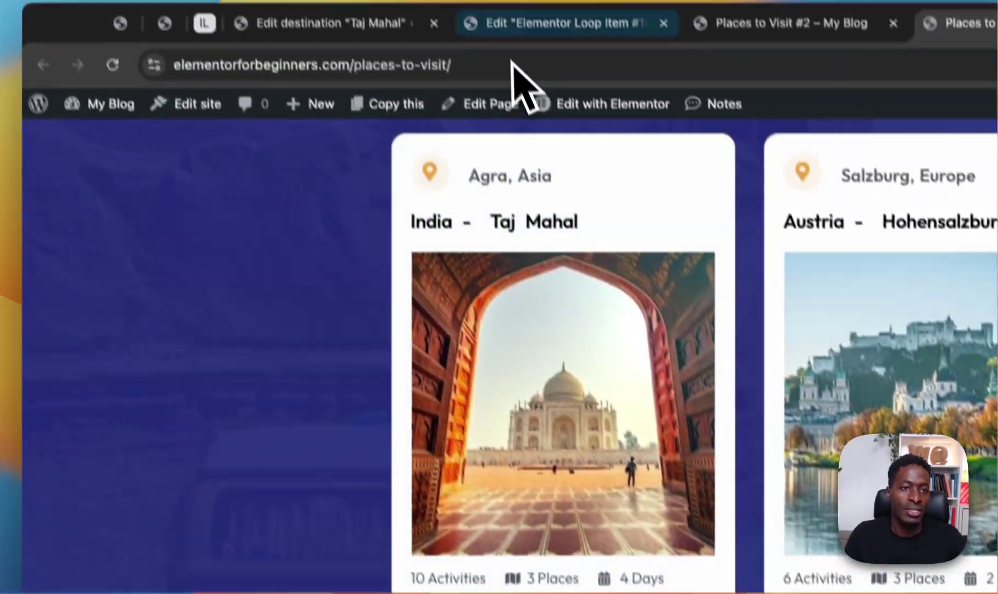
left_click(517, 22)
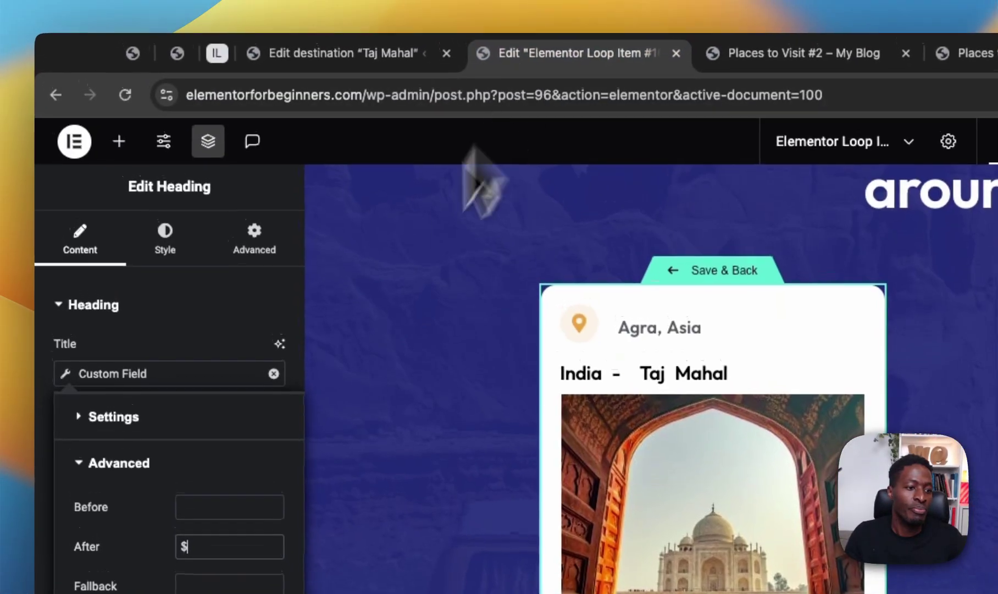
left_click(187, 91)
left_click(170, 75)
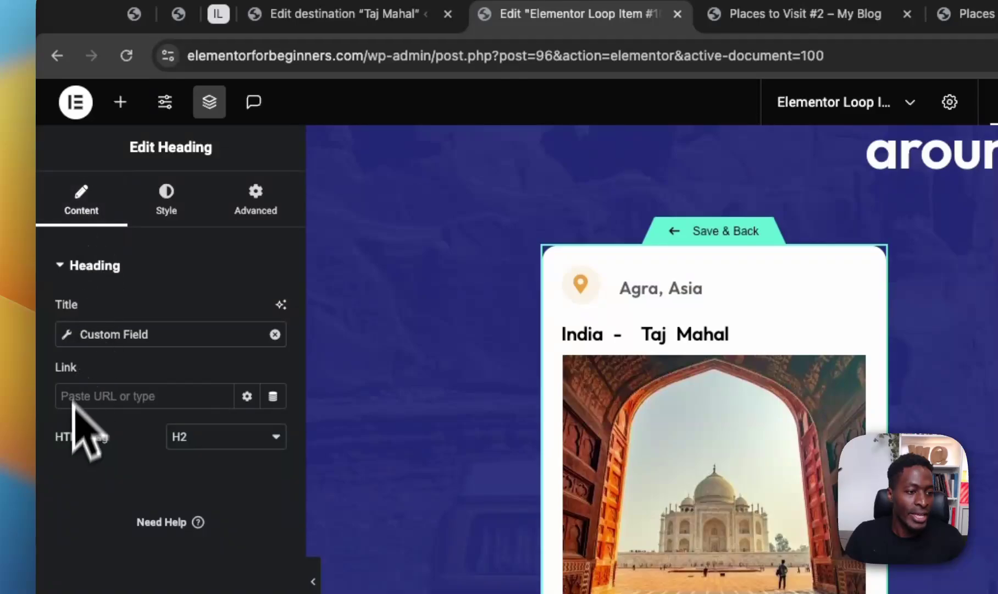
left_click(172, 442)
left_click(201, 440)
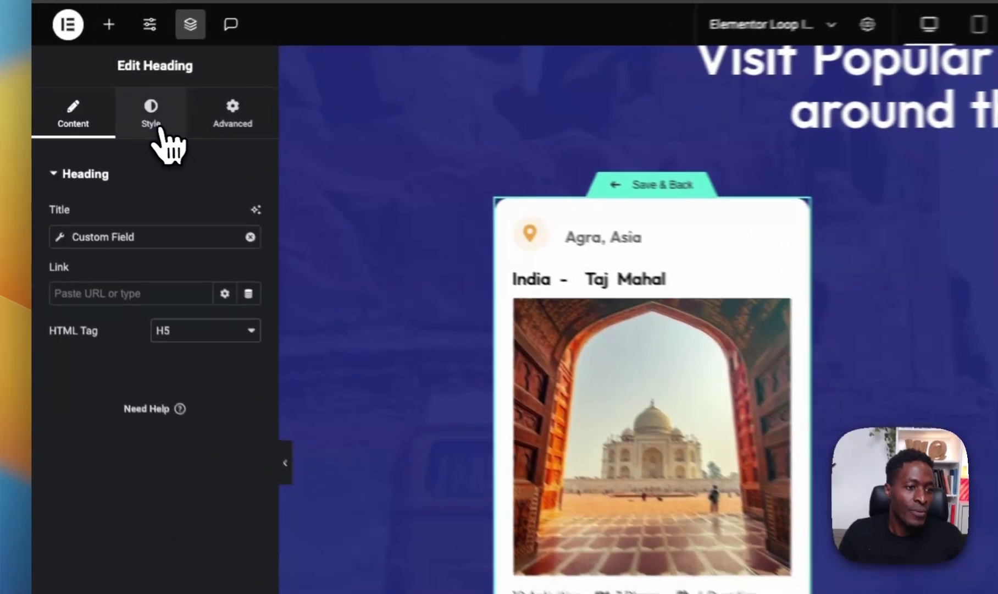
Step: Set the price heading's text color to the global Text color #000000
left_click(157, 122)
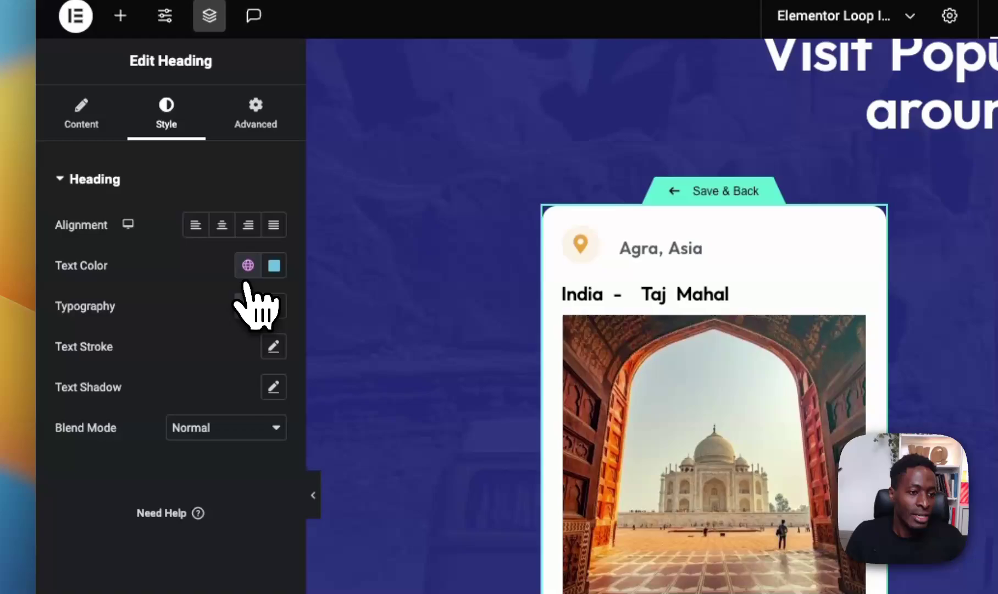
left_click(248, 269)
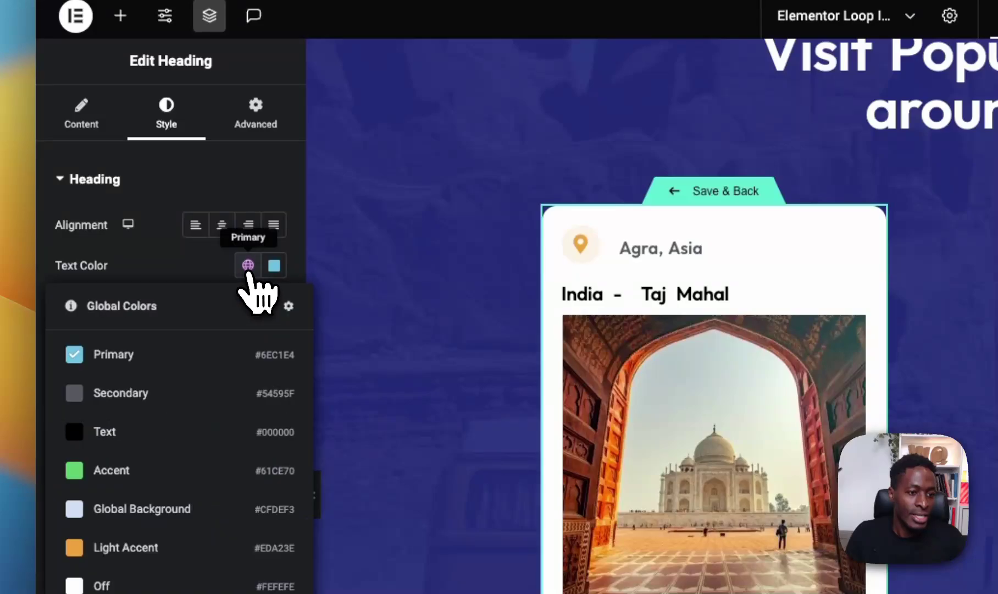
left_click(146, 434)
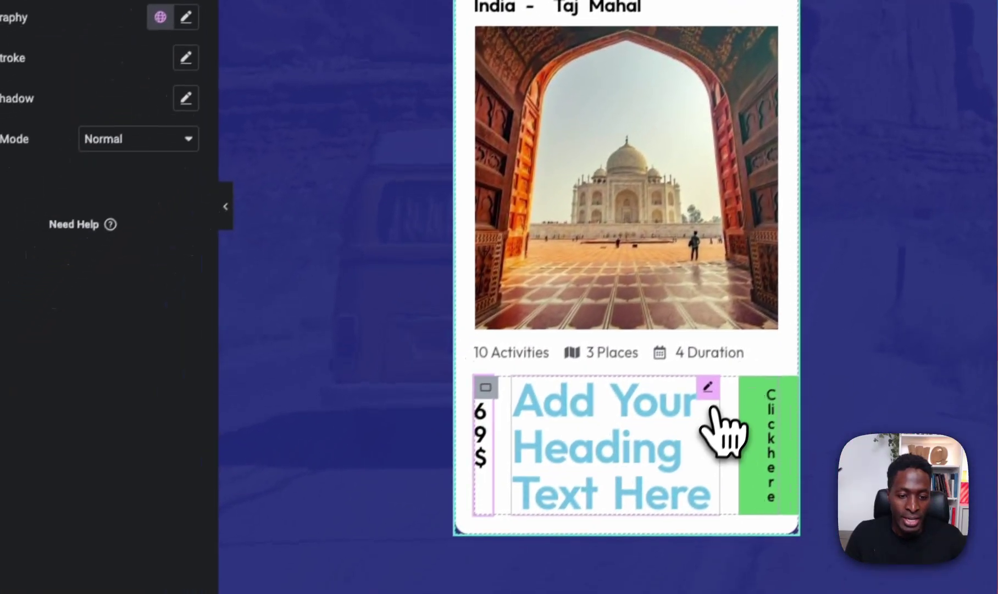
Step: Set the second heading's HTML tag to p and replace its title with /Person
left_click(709, 388)
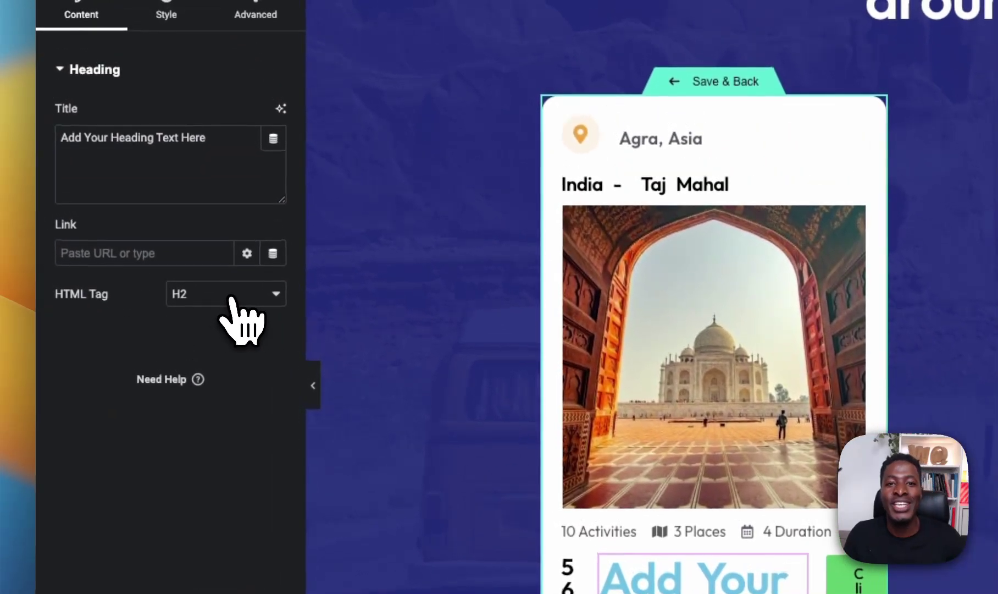
left_click(230, 298)
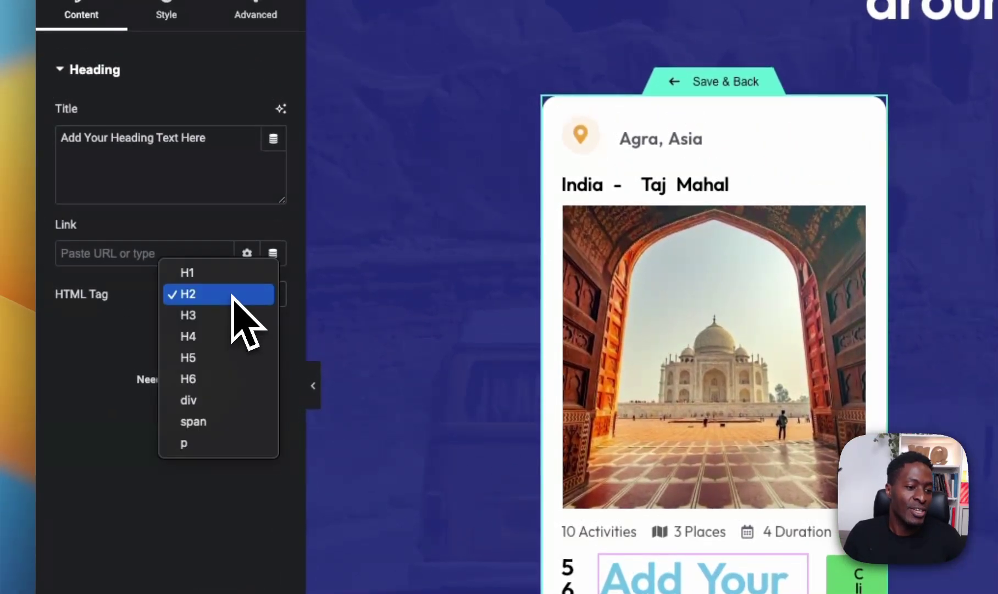
left_click(223, 445)
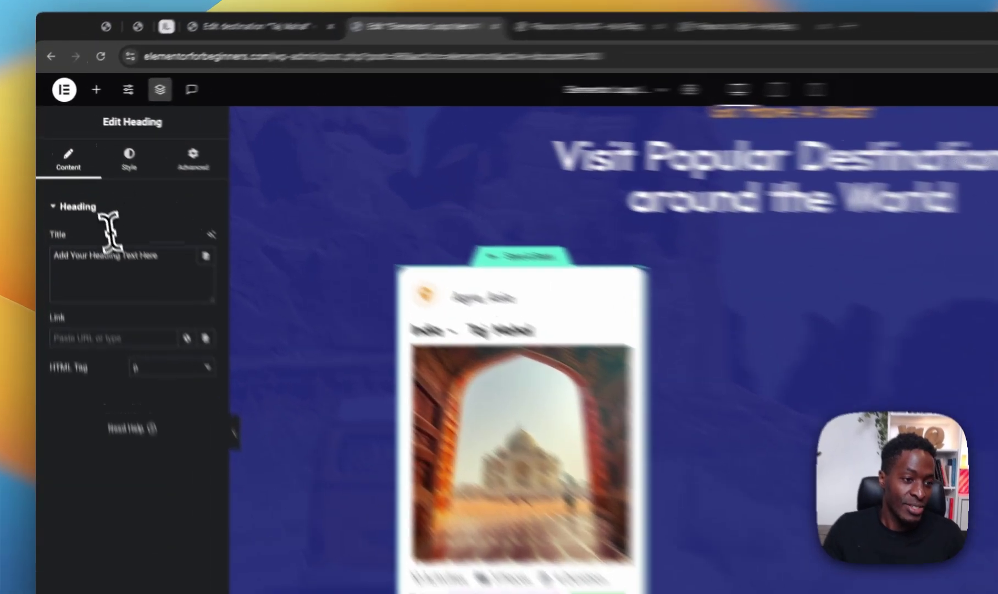
triple_click(70, 208)
type("/Person")
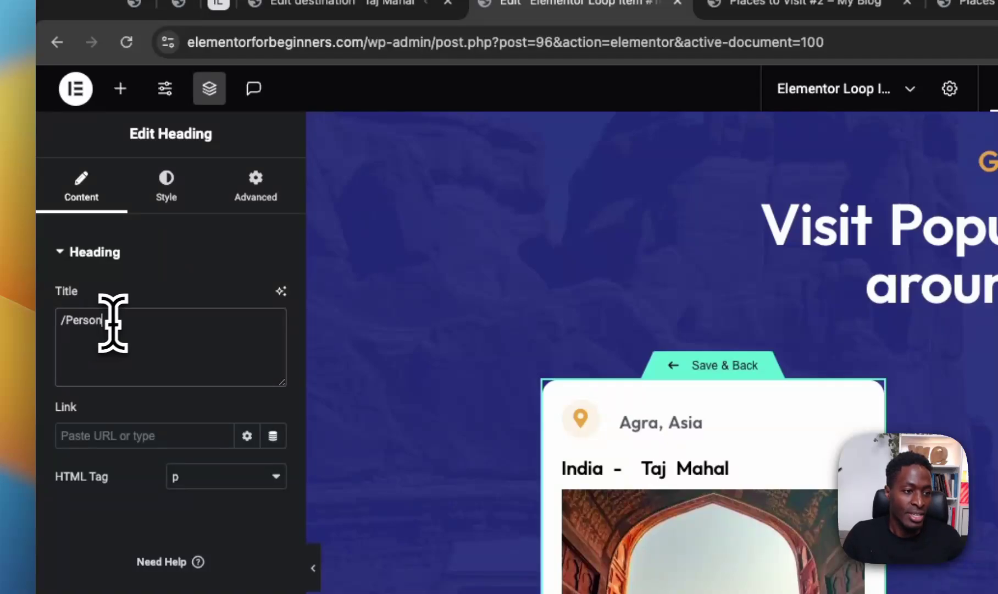
Step: Set the /Person heading's text color to the global Secondary color #54595F
left_click(167, 190)
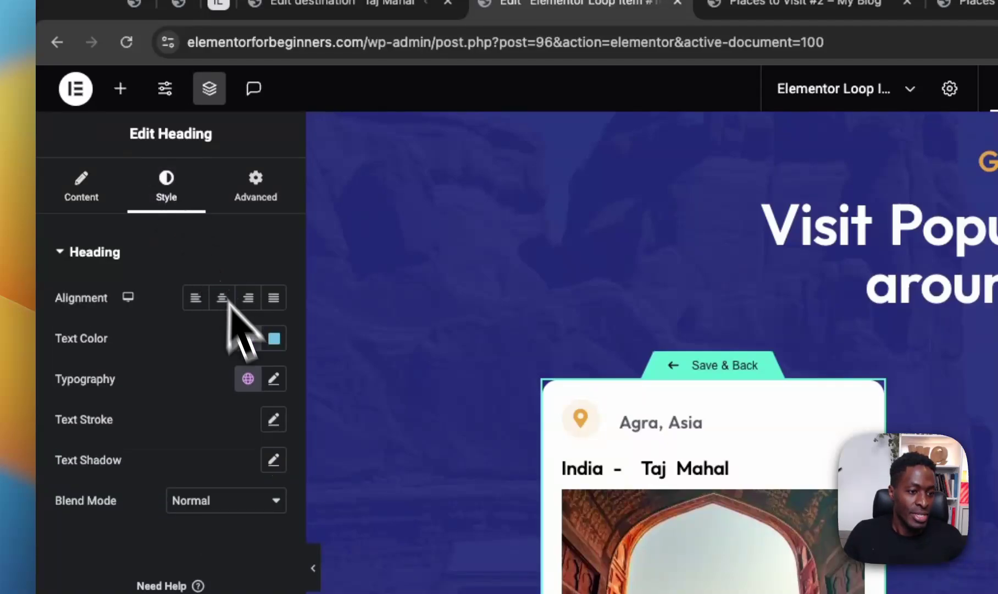
left_click(248, 338)
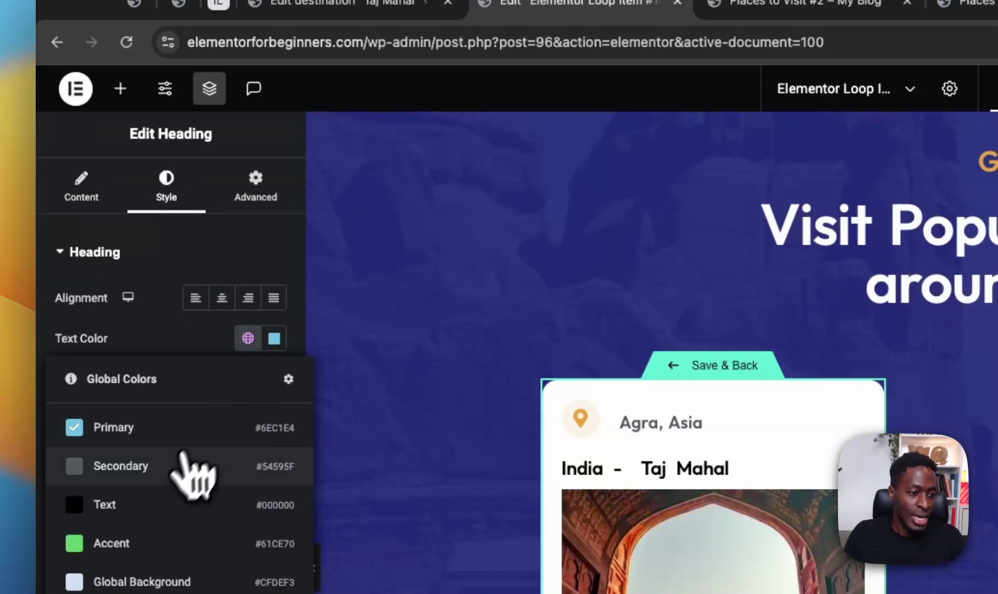
left_click(159, 470)
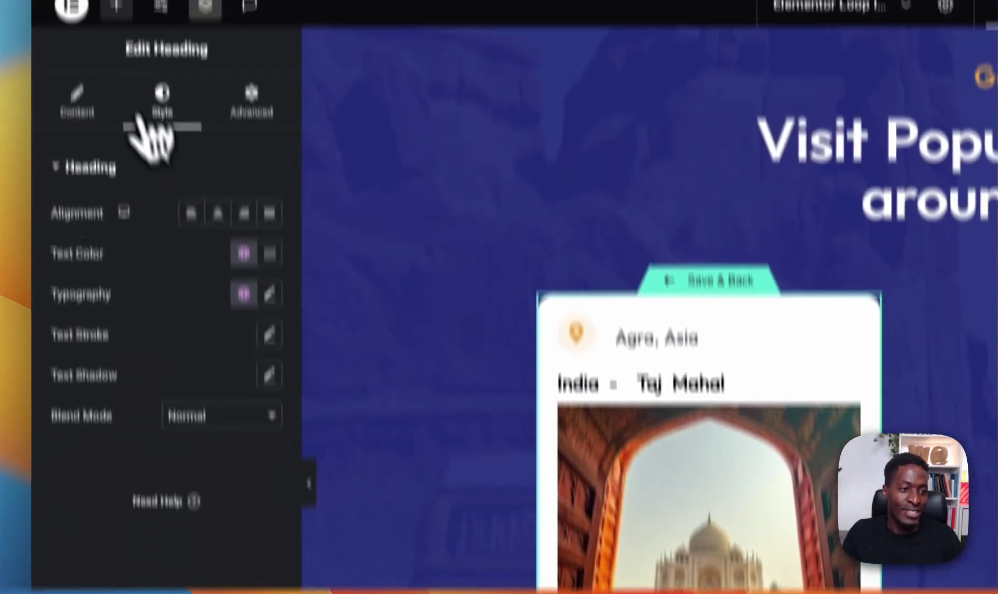
Step: Add a row-direction container at the start of the price row and move the price and /Person headings into it
left_click(107, 63)
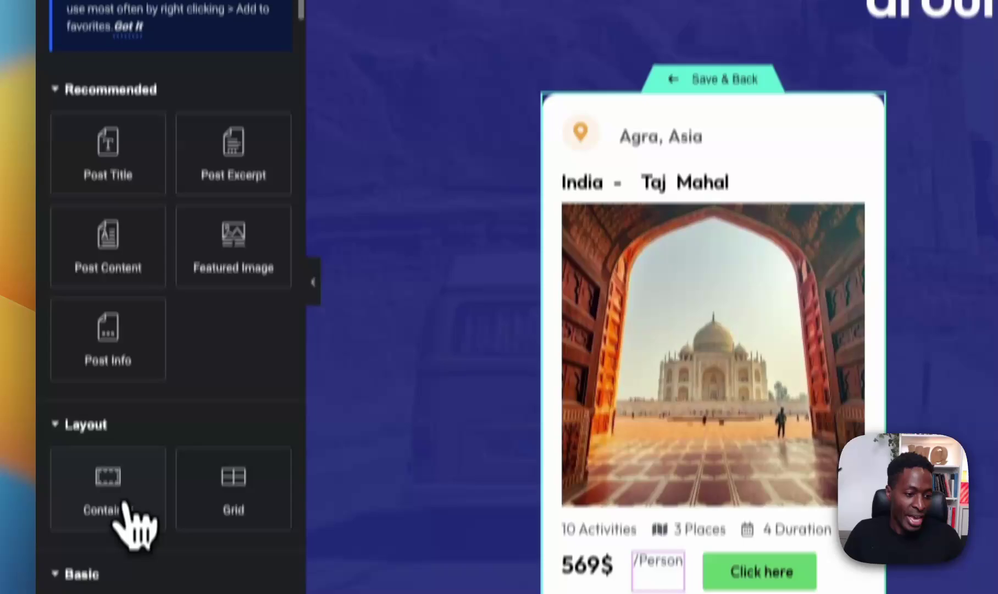
left_click_drag(127, 508, 591, 393)
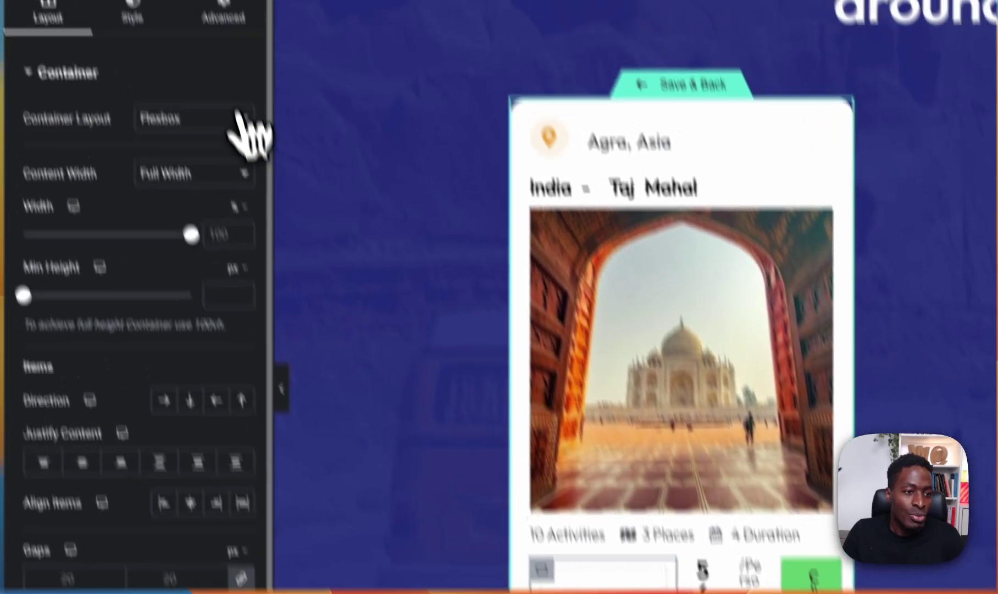
left_click(223, 15)
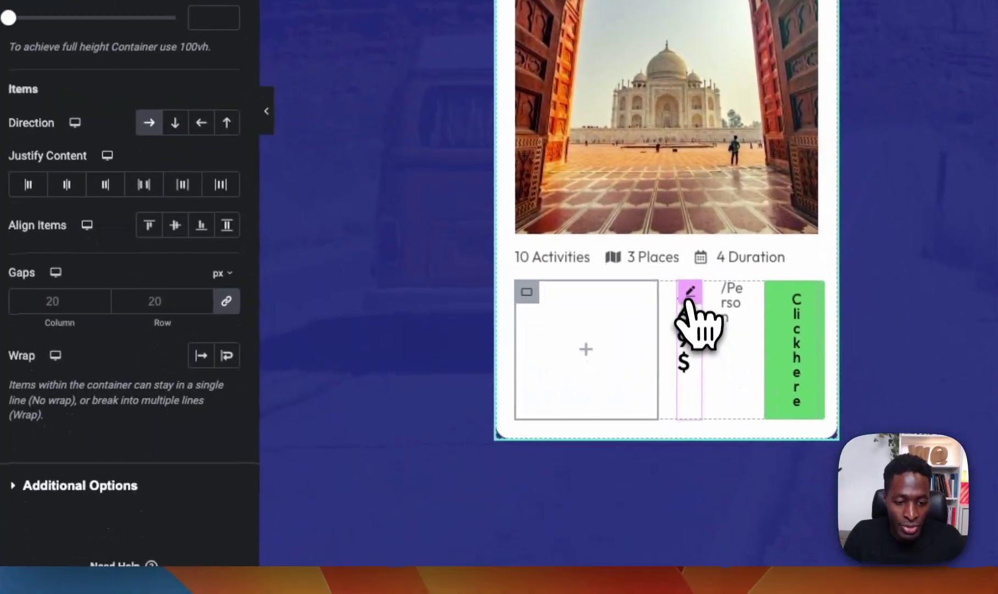
left_click_drag(698, 304, 555, 408)
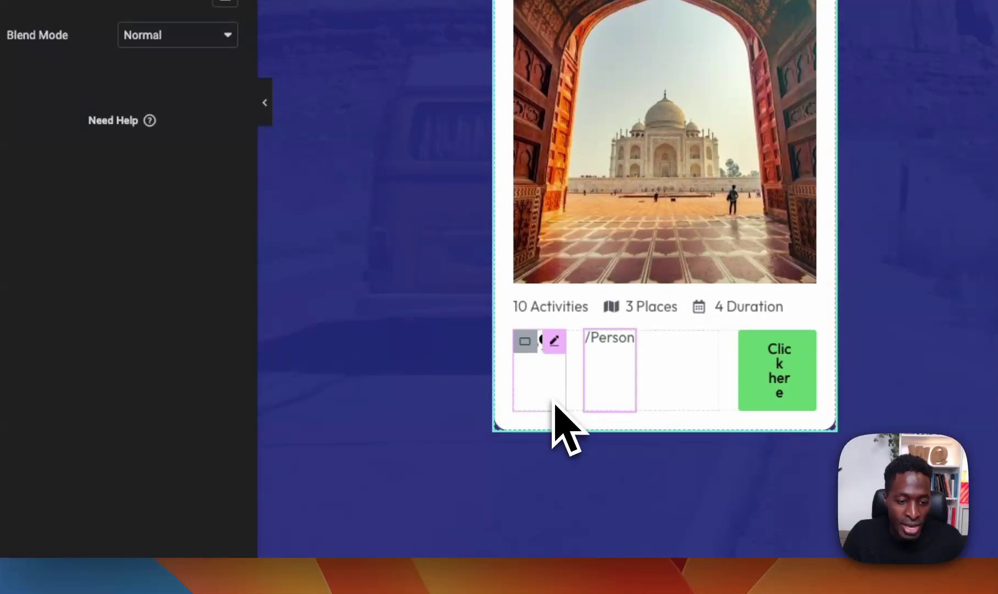
Step: Set the column and row gaps of the container holding the price and /Person headings to 0 and align its items to the end
left_click(574, 358)
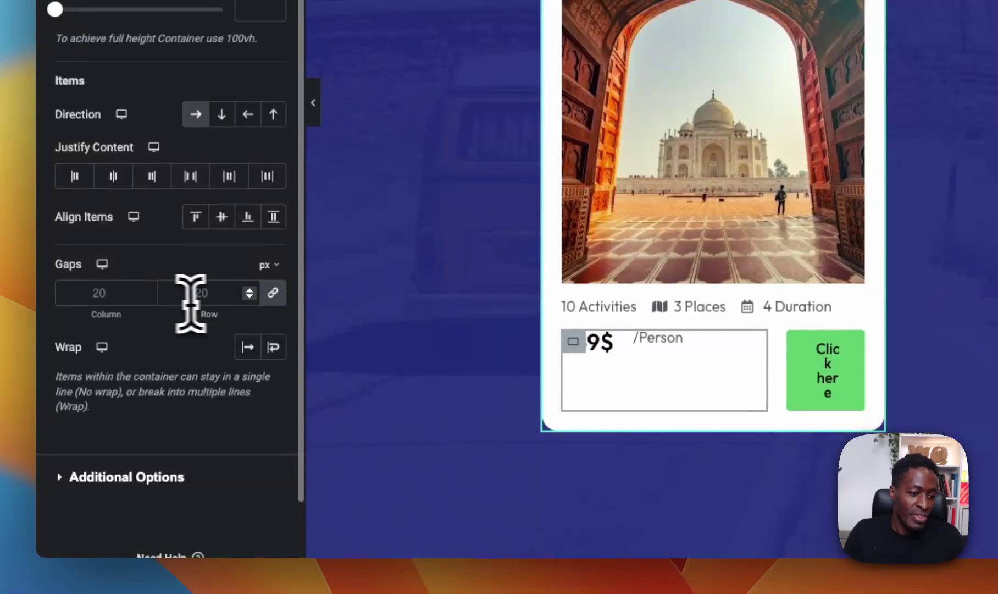
left_click(100, 294)
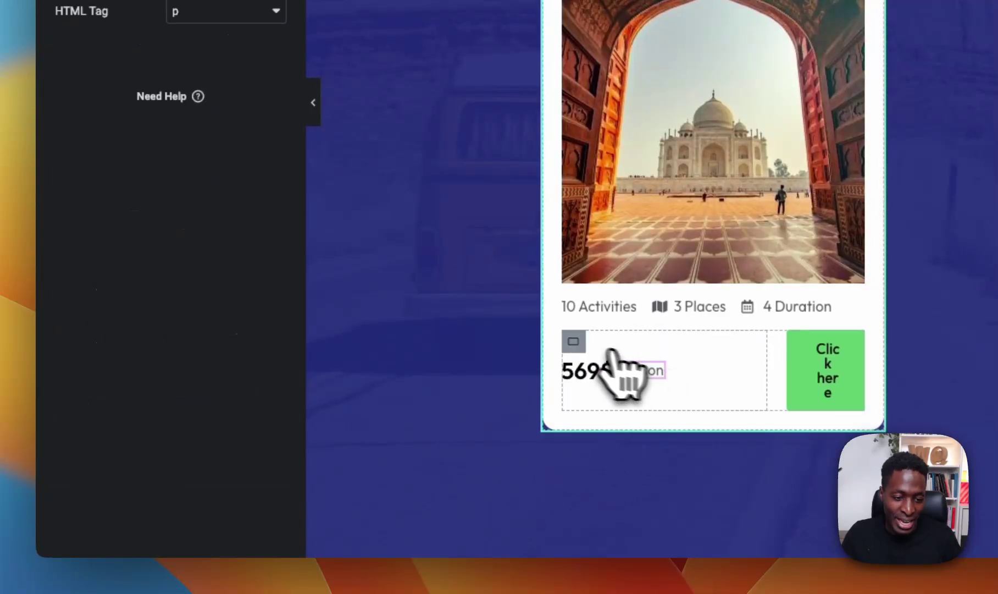
left_click(575, 343)
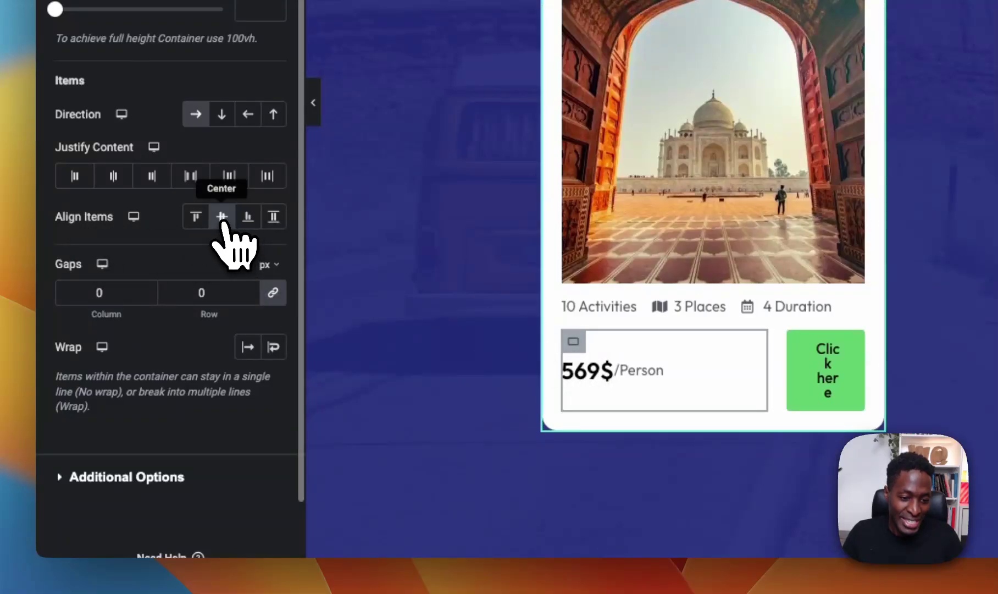
left_click(222, 220)
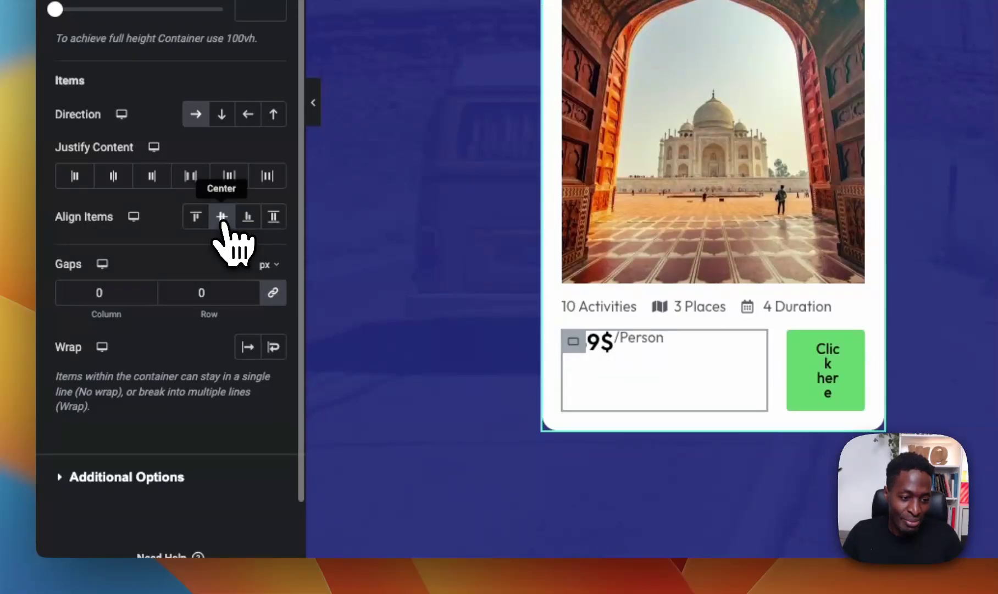
left_click(248, 220)
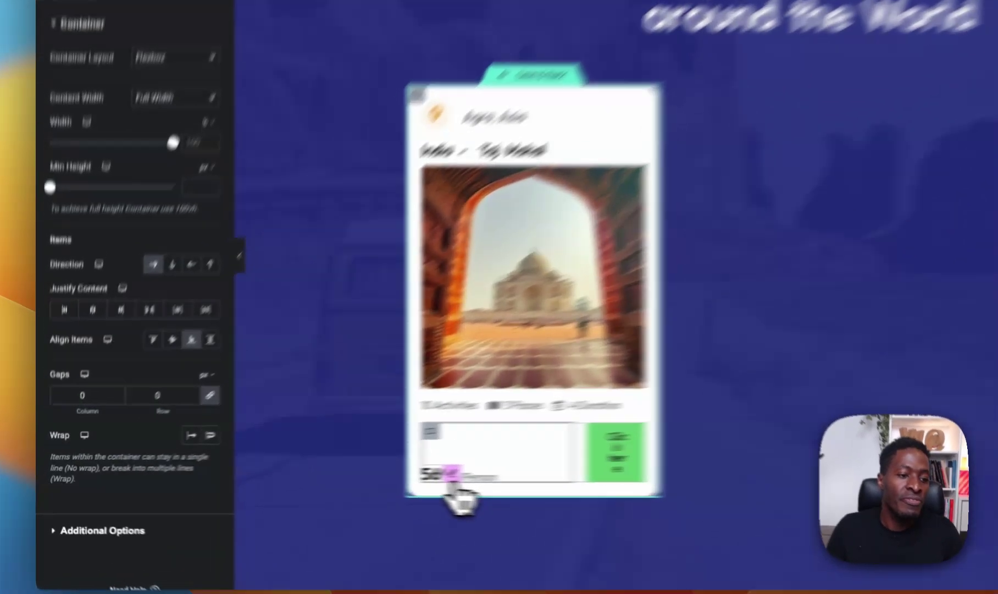
Step: Move the $ sign from after to before the price heading's custom field value
left_click(319, 480)
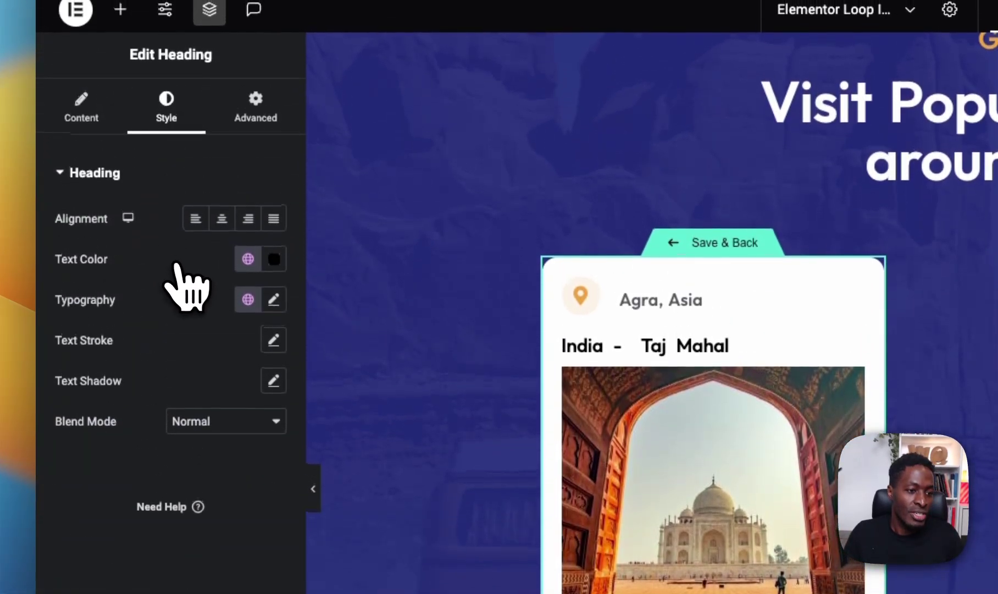
left_click(80, 116)
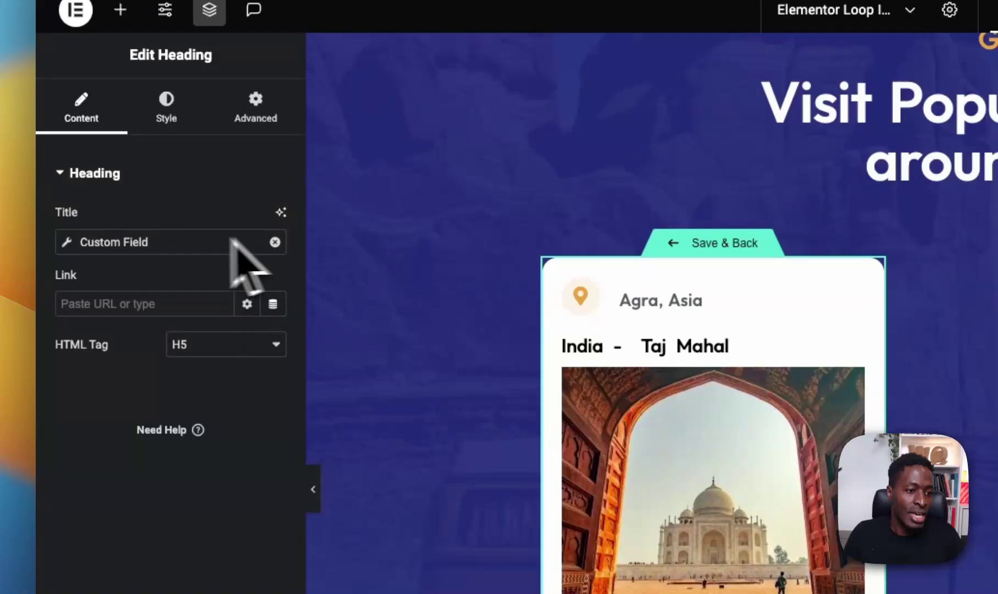
left_click(84, 238)
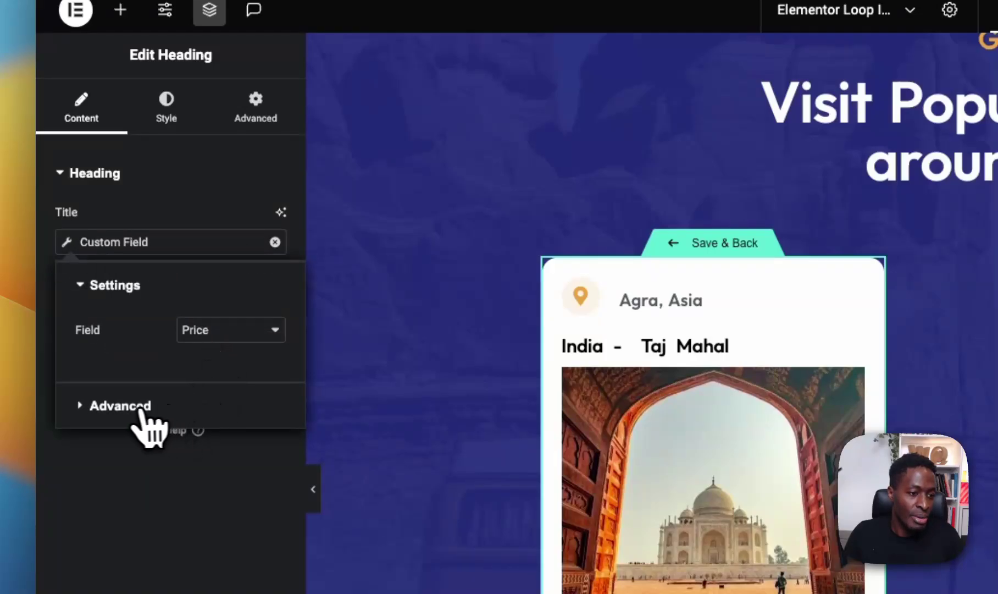
left_click(121, 405)
left_click_drag(204, 415, 185, 422)
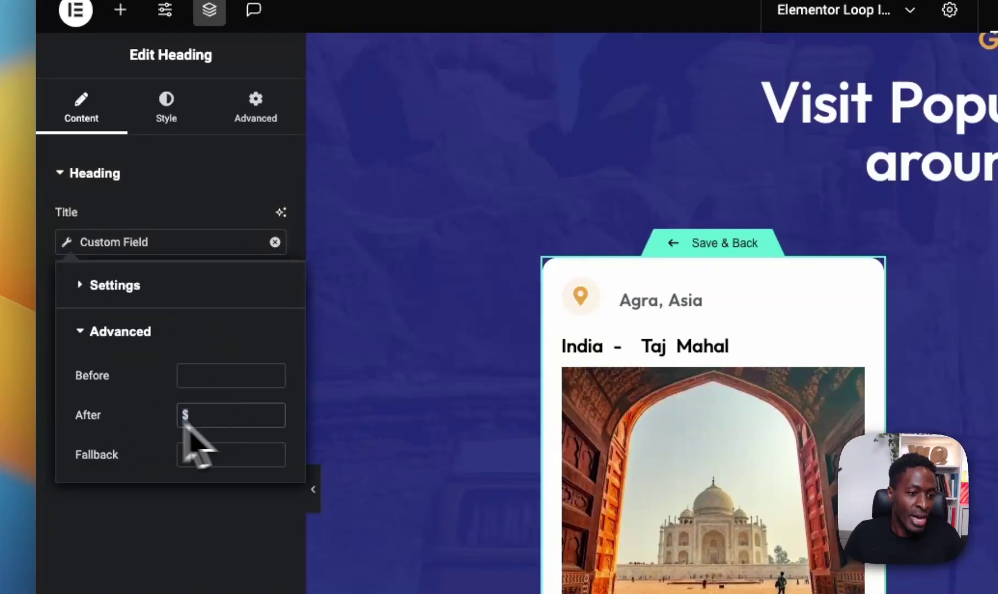
key("ctrl+x")
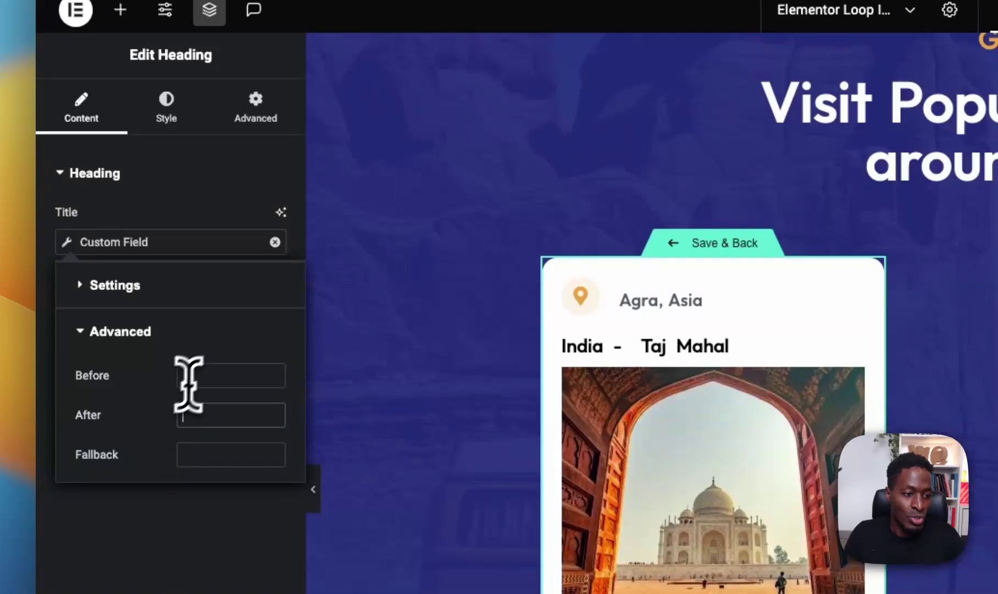
left_click(193, 376)
key("ctrl+v")
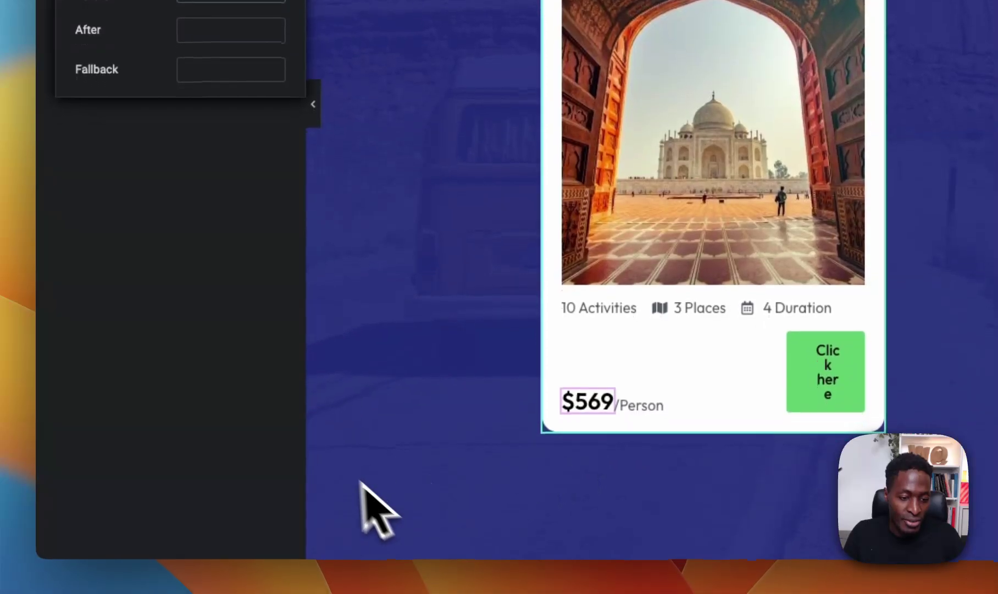
left_click(217, 421)
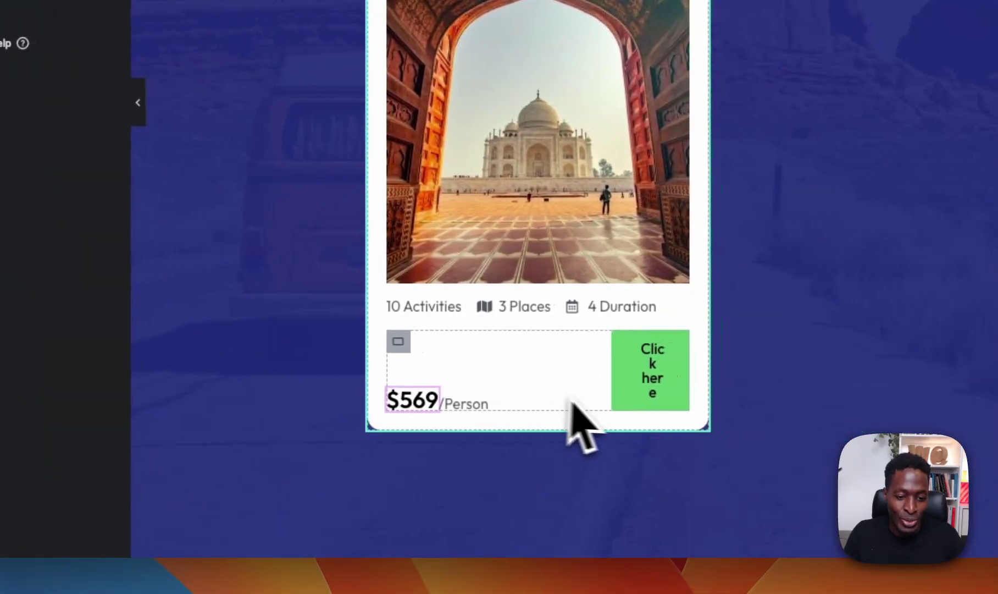
Step: Narrow the container holding the price and /Person headings to less than half the row, giving the button more room
left_click_drag(592, 390, 521, 397)
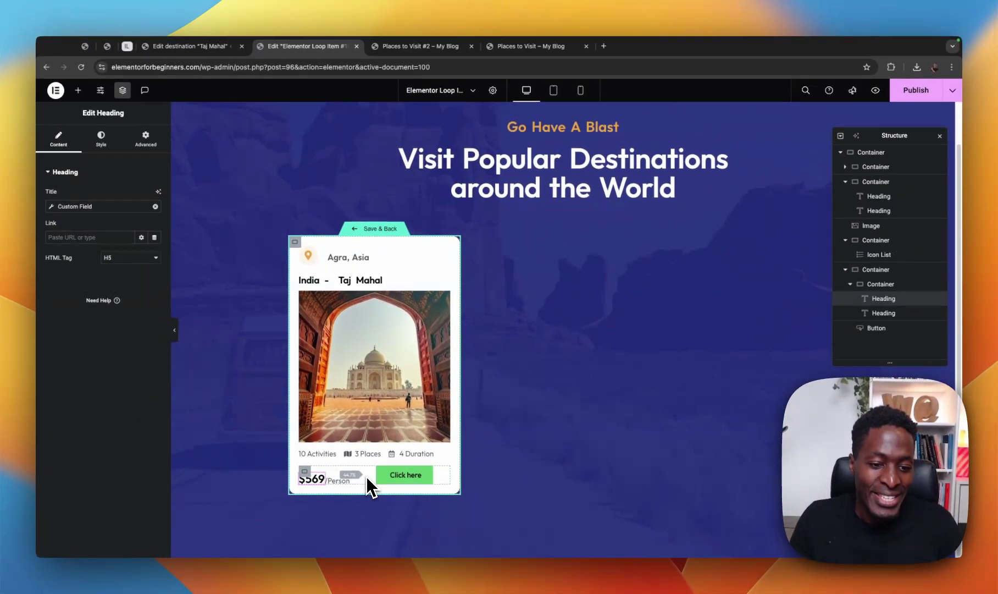
left_click_drag(367, 484, 364, 485)
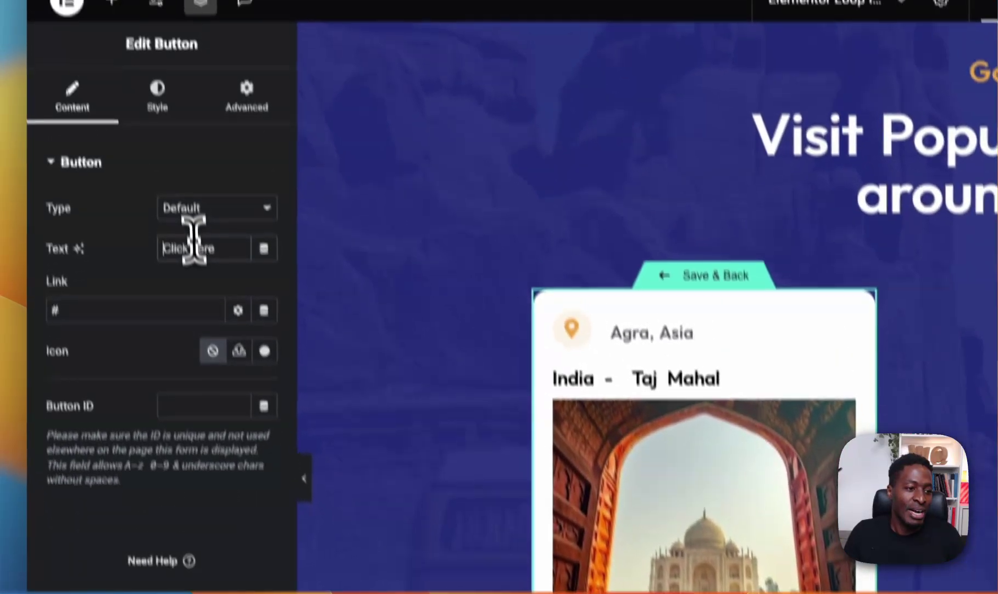
Step: Change the price row button's text to Check Availability
triple_click(118, 49)
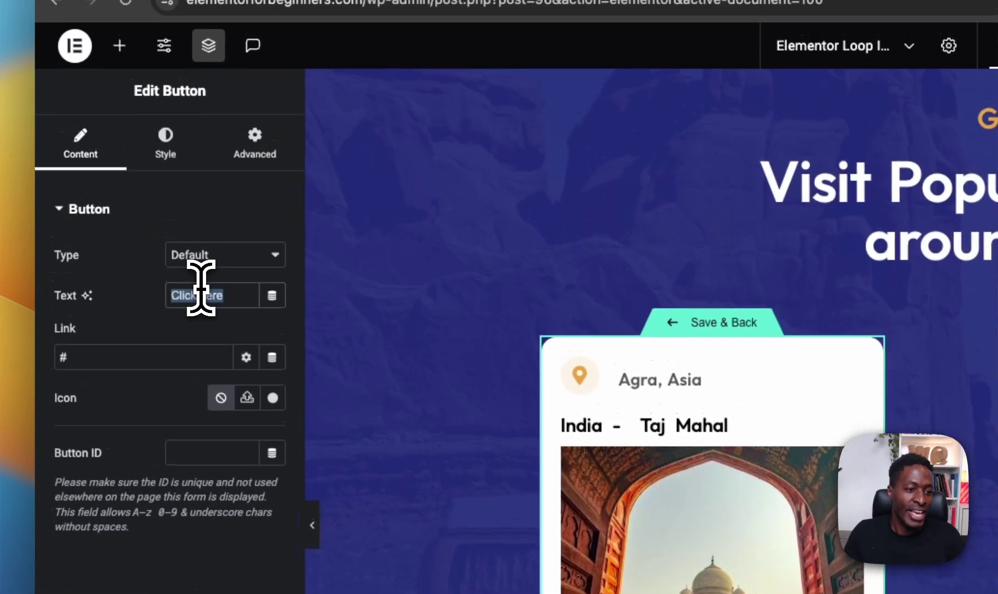
type("A")
key("BackSpace")
type("Check Av")
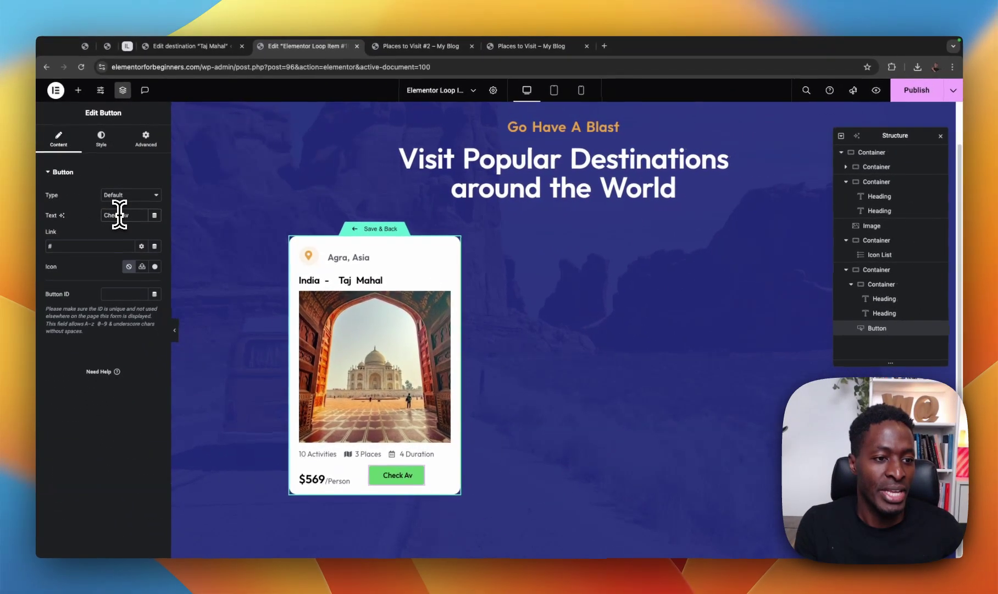
type("a")
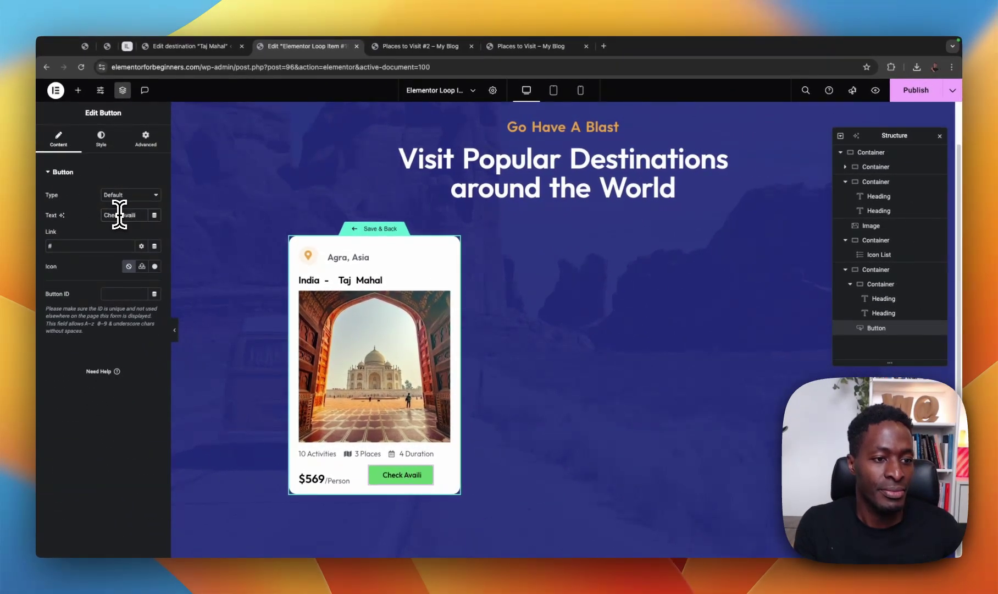
type("ila")
type("bility")
left_click(112, 247)
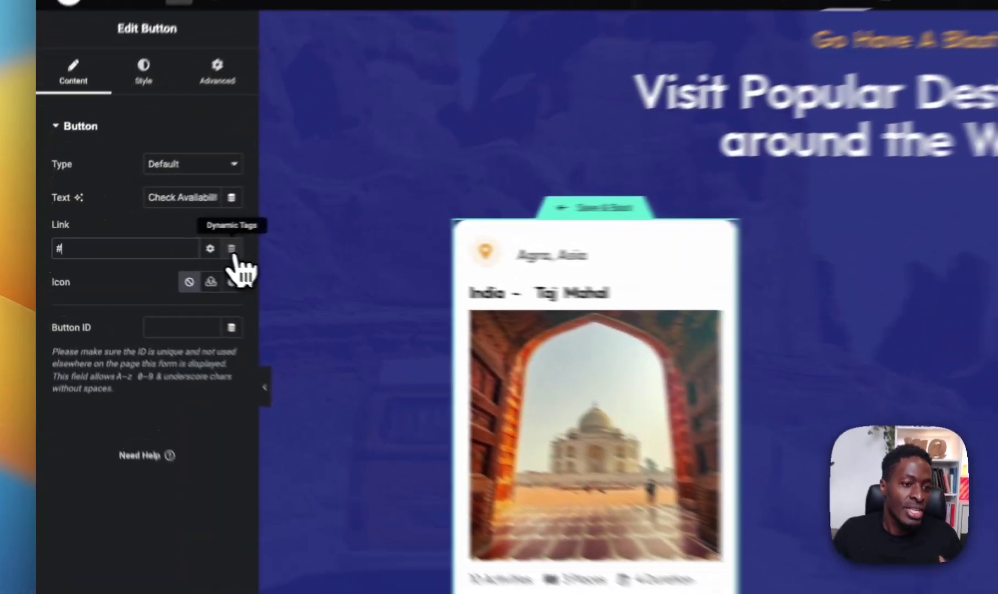
left_click(155, 245)
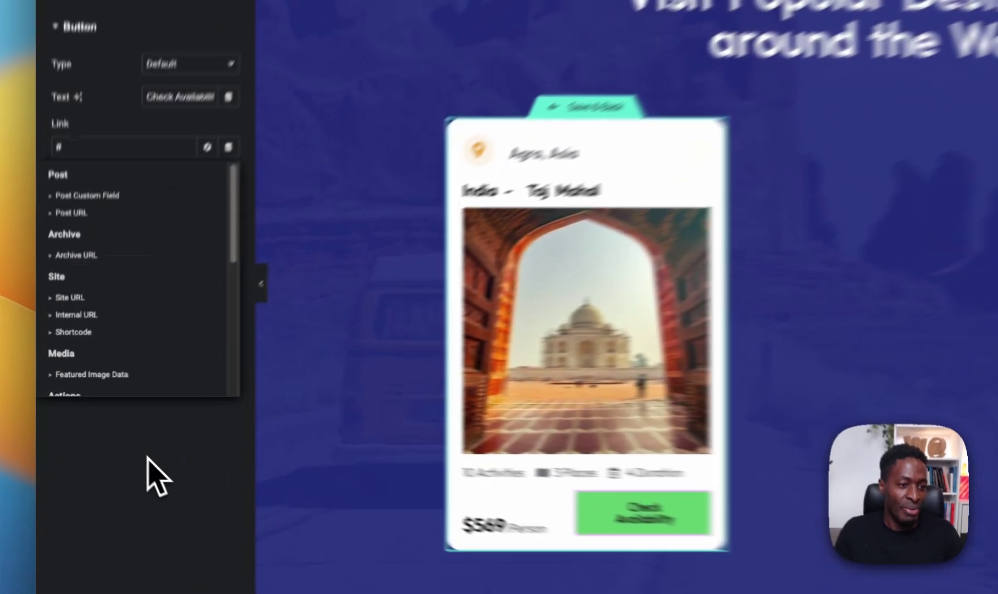
left_click(106, 437)
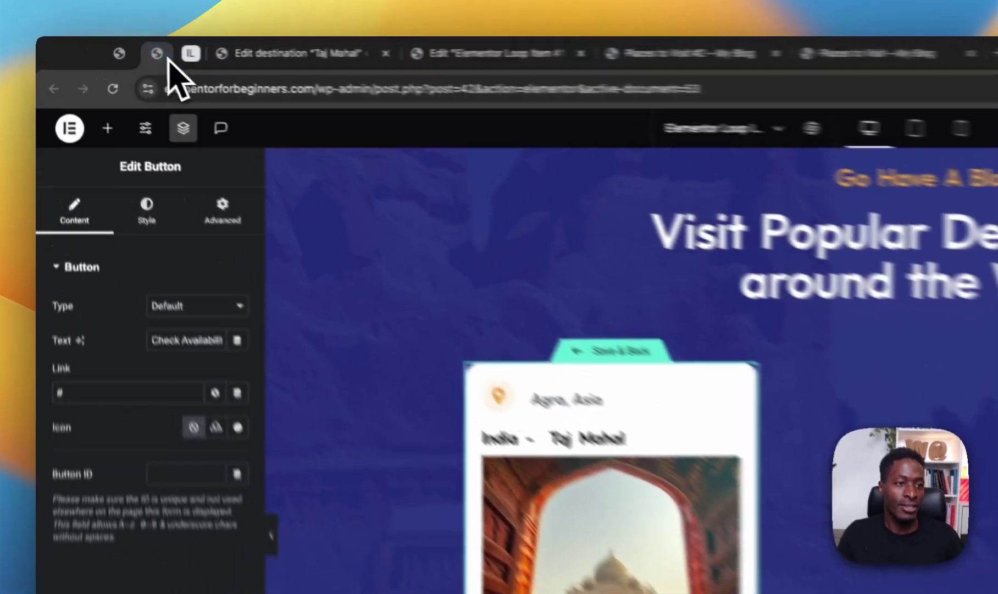
left_click(111, 48)
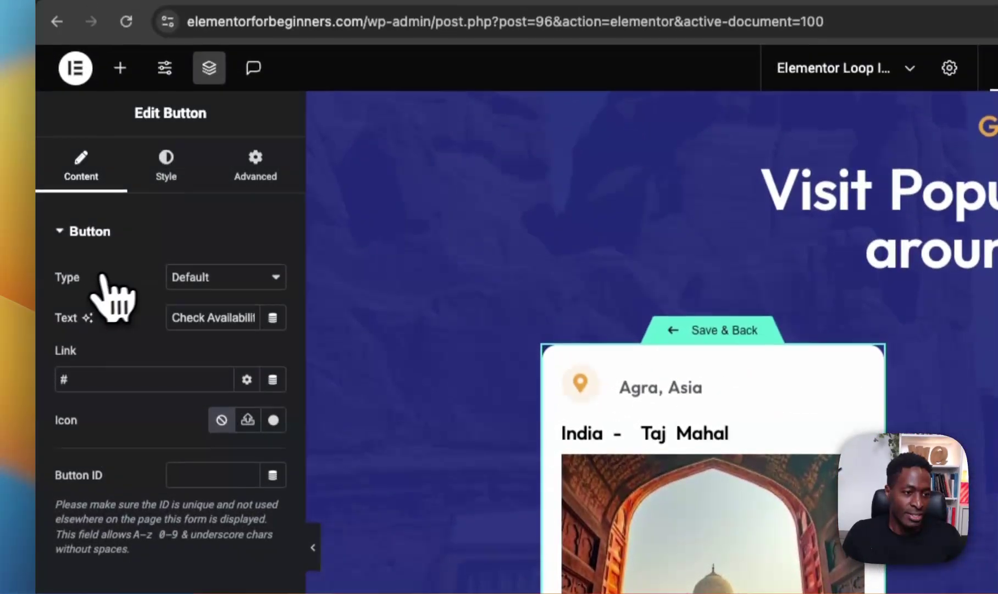
Step: Set the button's type to Info and its text color to the global Off color #FEFEFE
left_click(263, 278)
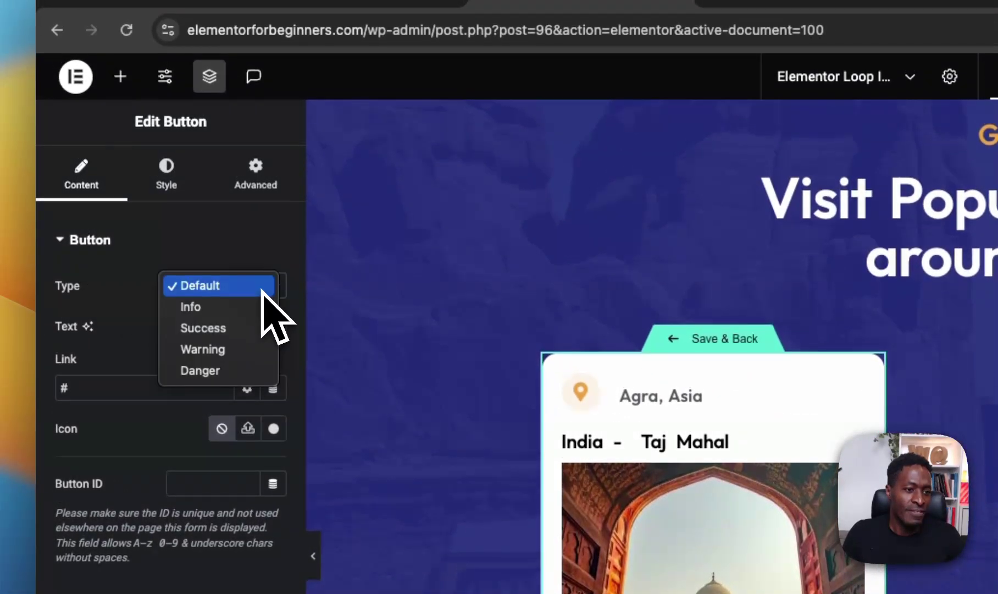
left_click(199, 308)
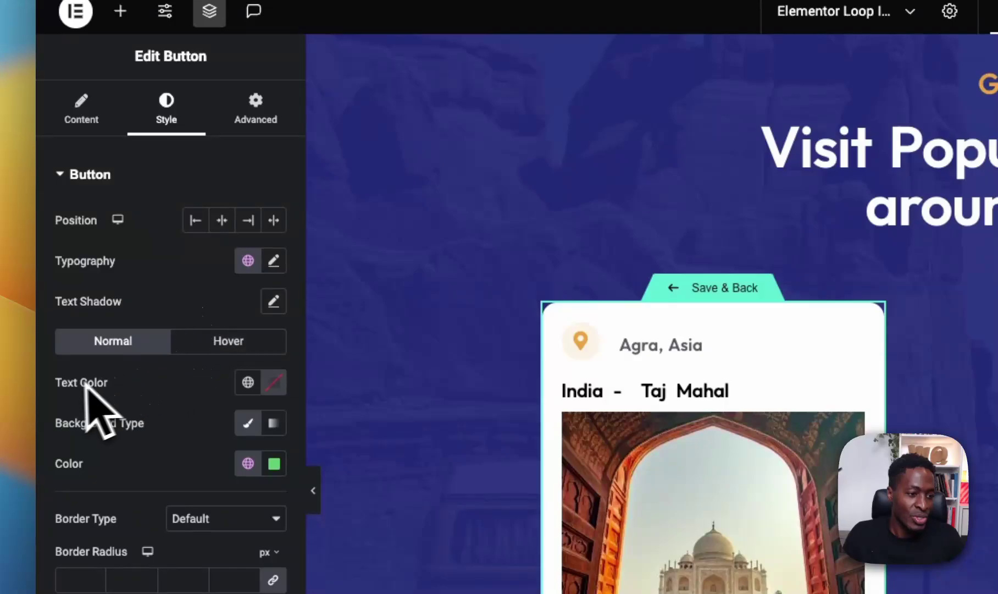
left_click(247, 382)
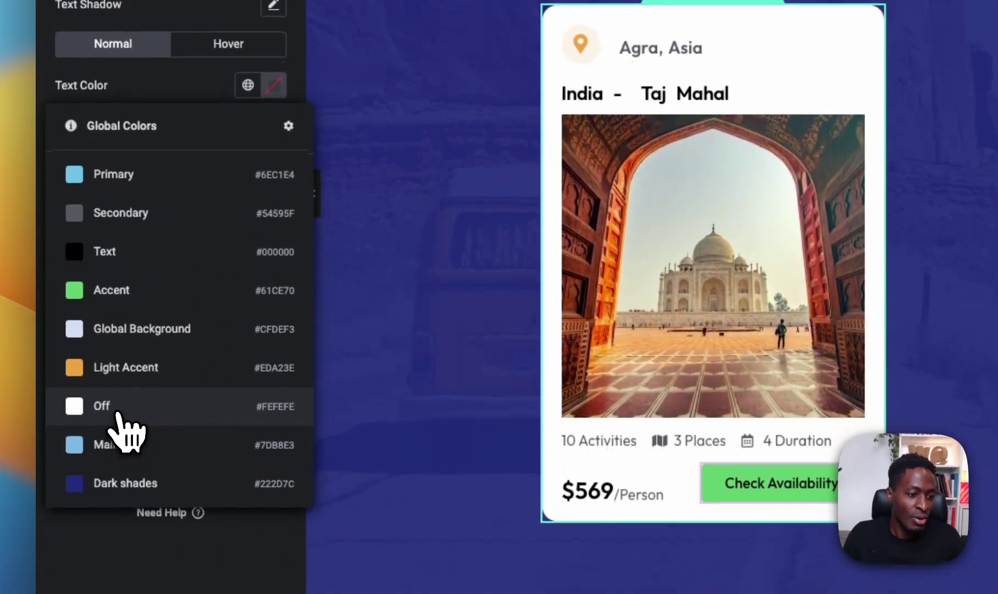
left_click(117, 413)
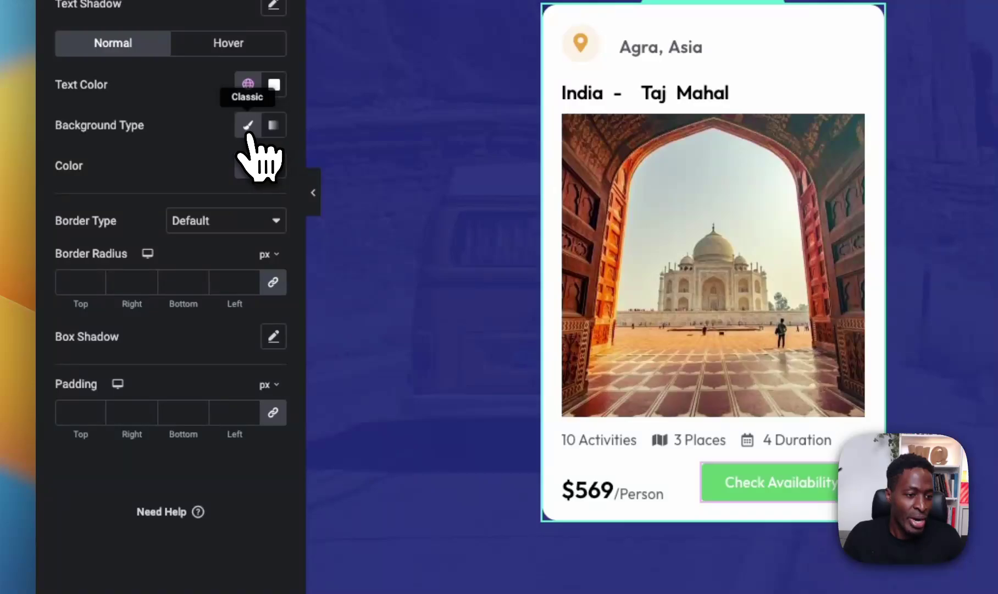
Step: Keep the button's classic background type and set its background color to the global Secondary color #54595F
left_click(249, 125)
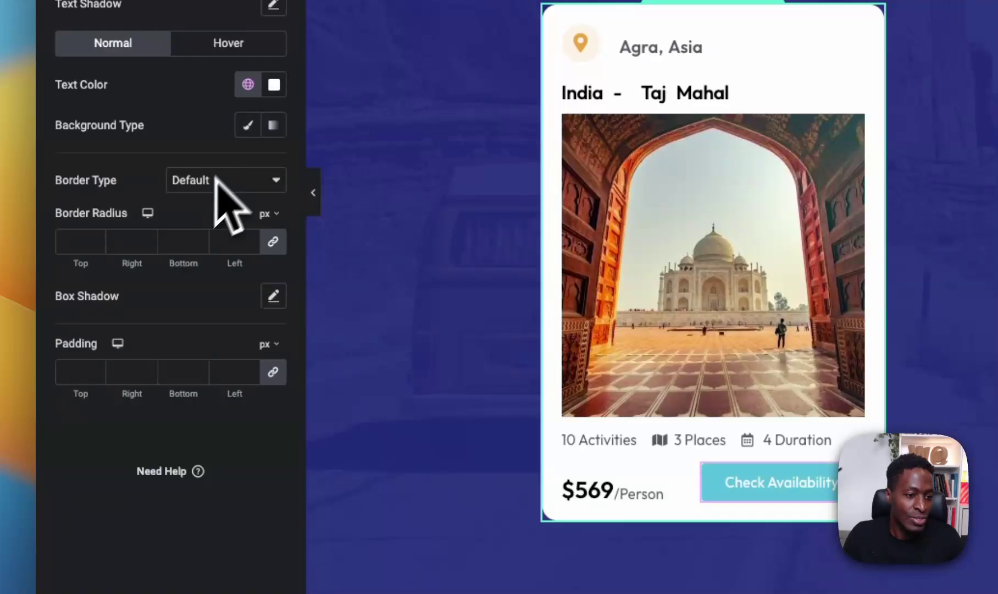
left_click(249, 127)
left_click(248, 165)
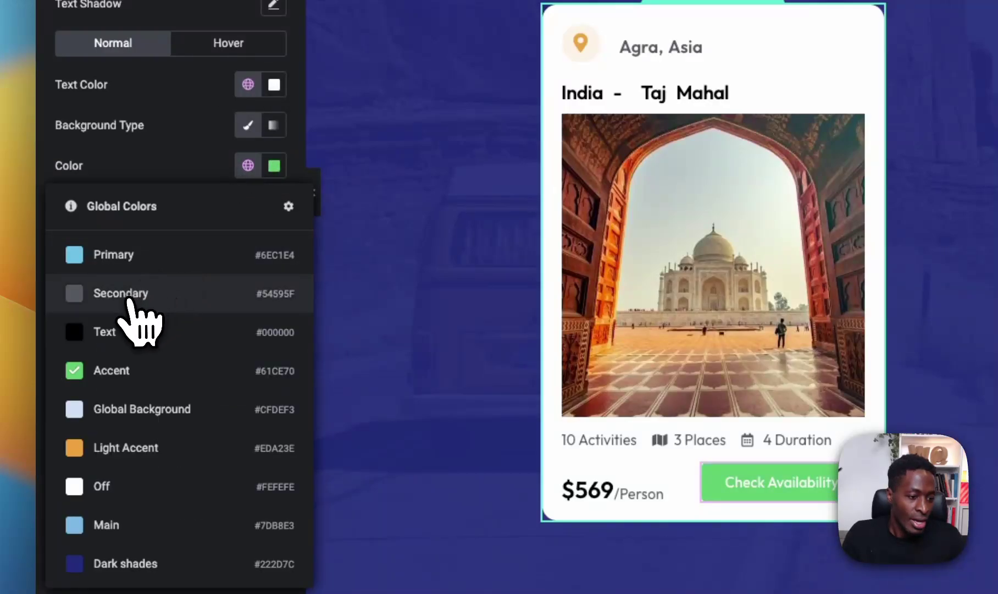
left_click(128, 300)
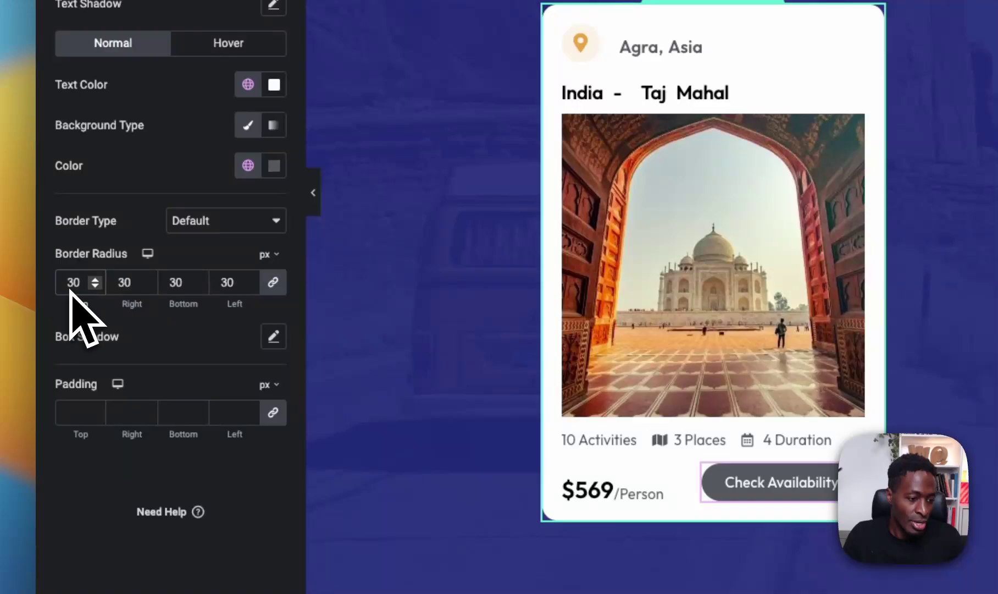
Step: Set the button's padding to 20 px on all sides
left_click(81, 413)
type("3")
key("BackSpace")
type("20")
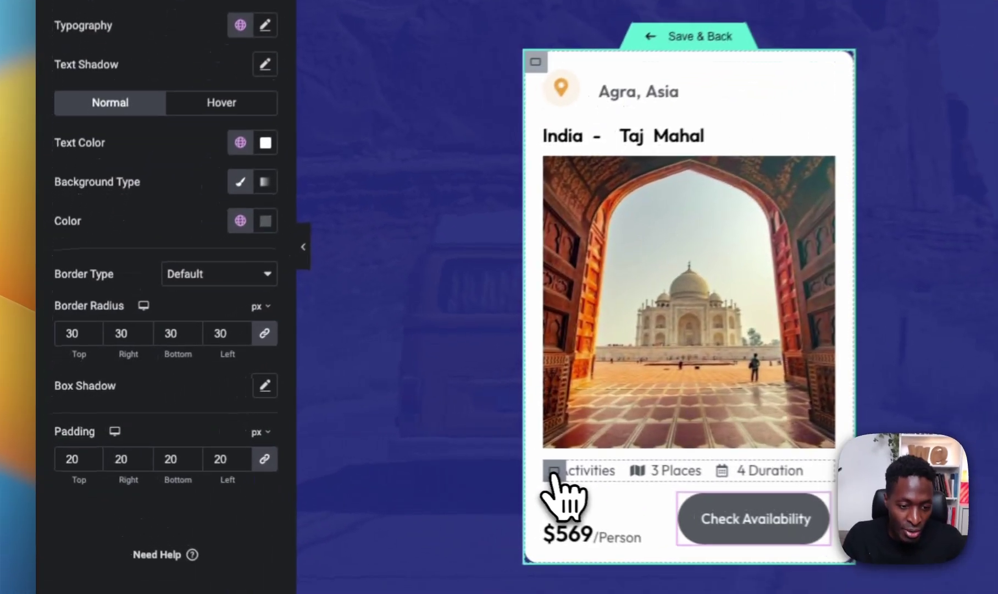
Step: Set the border type of the container holding the icon list to Solid
left_click(305, 448)
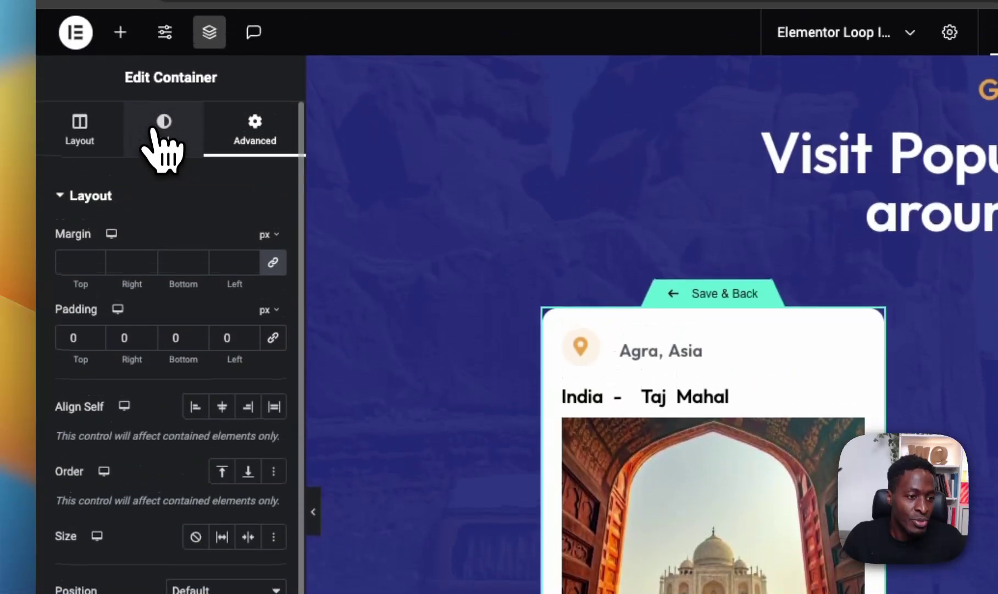
left_click(163, 19)
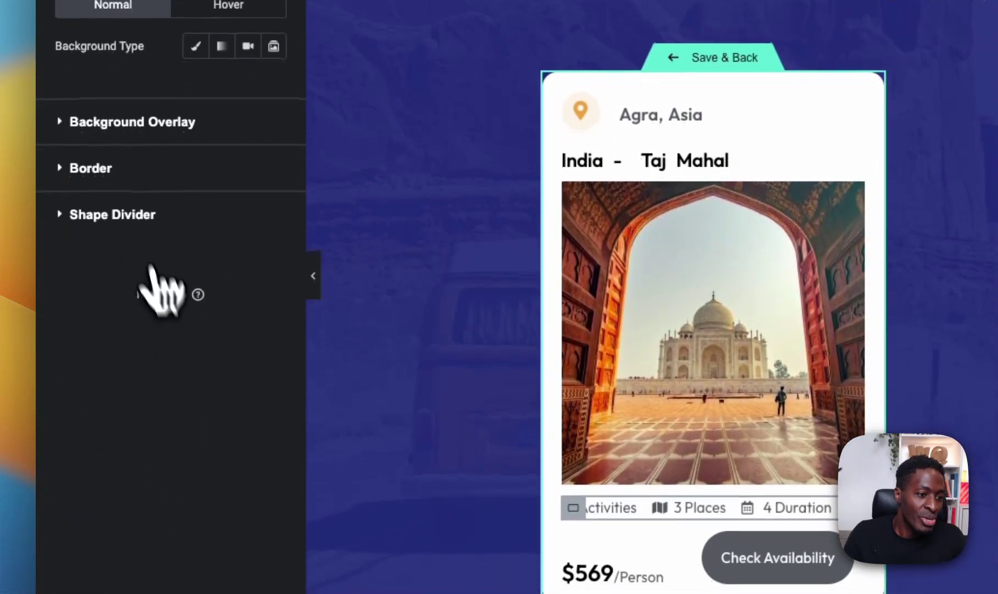
left_click(107, 253)
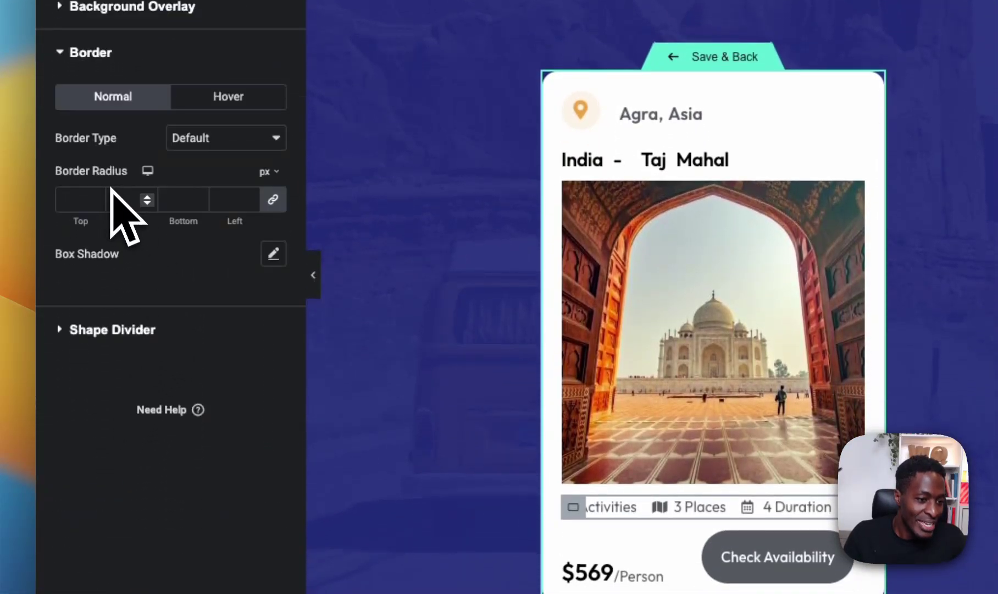
left_click(277, 142)
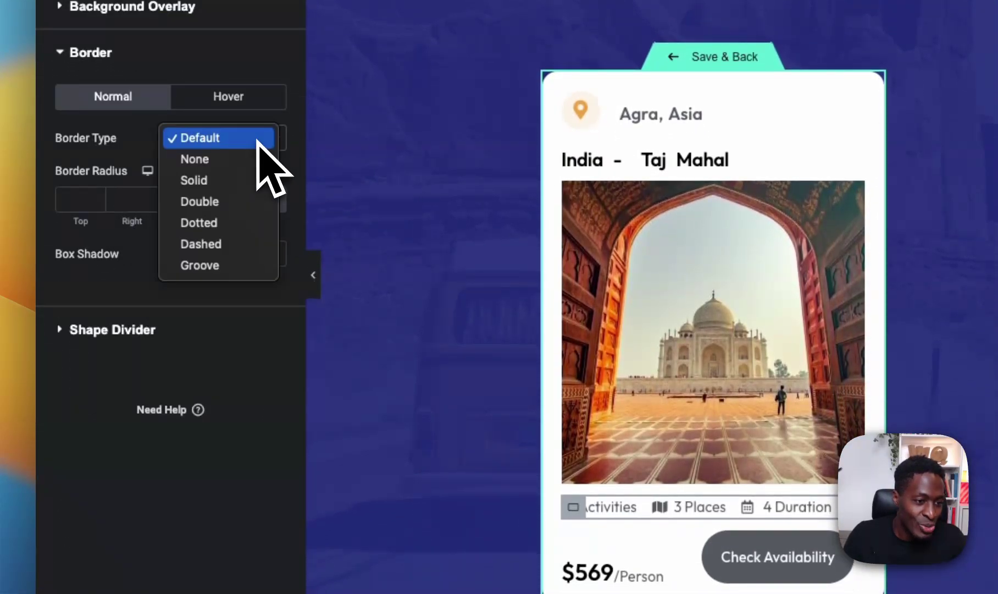
left_click(243, 181)
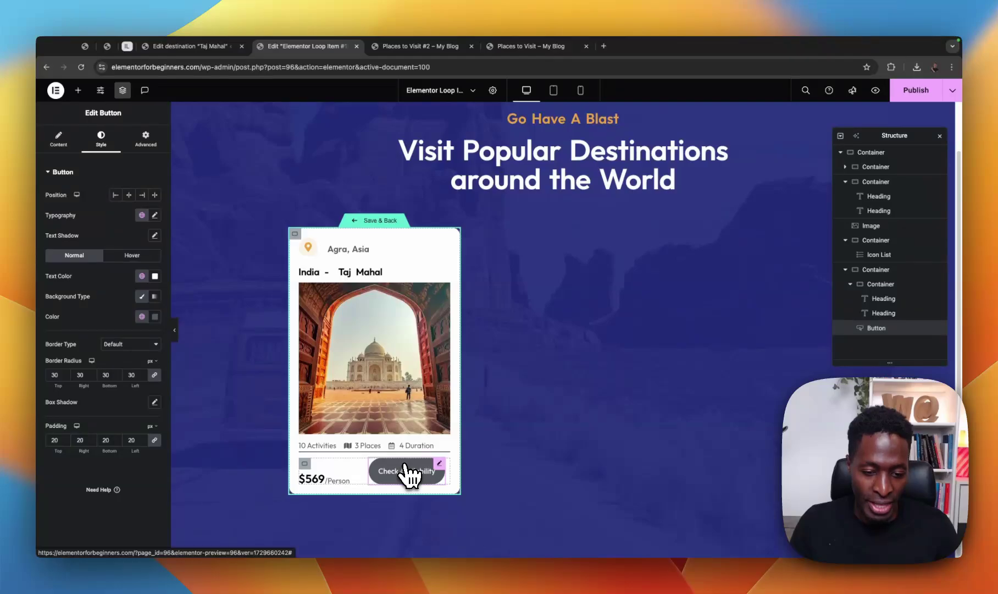
Step: Set the button's hover text color to the global Off color #FEFEFE and its hover background color to Dark shades #222D7C
left_click(536, 46)
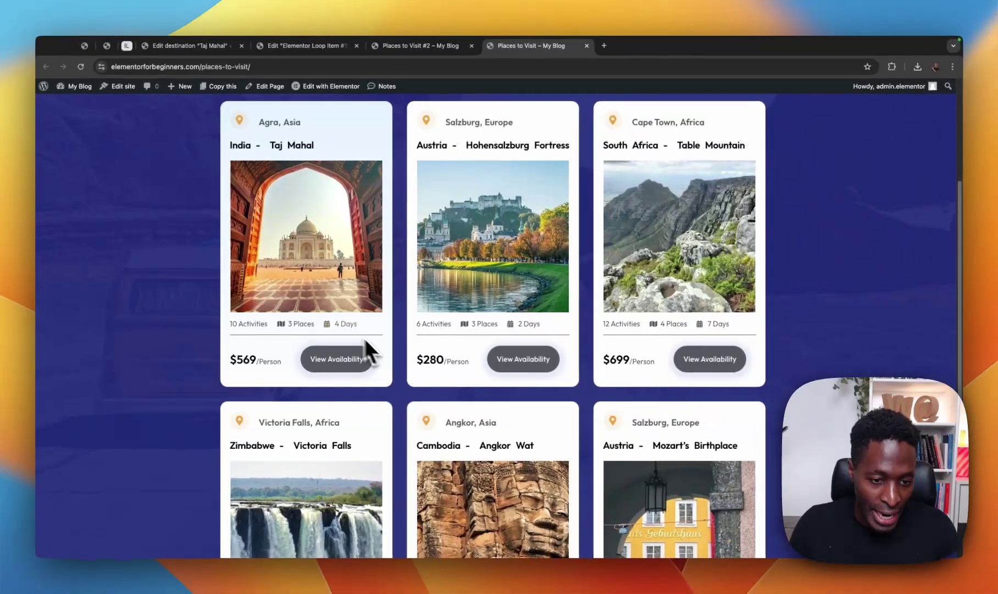
left_click(306, 46)
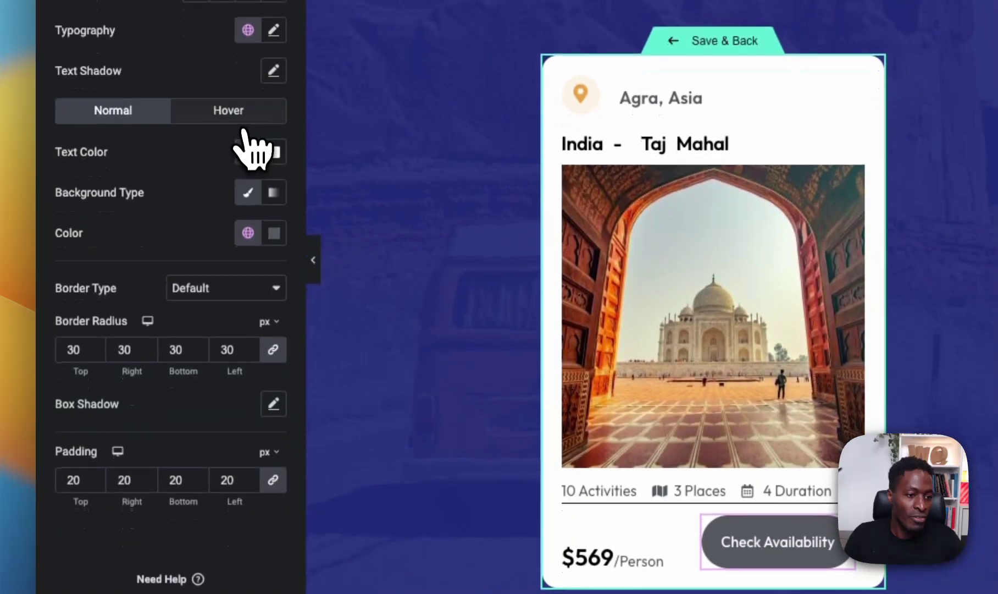
left_click(231, 330)
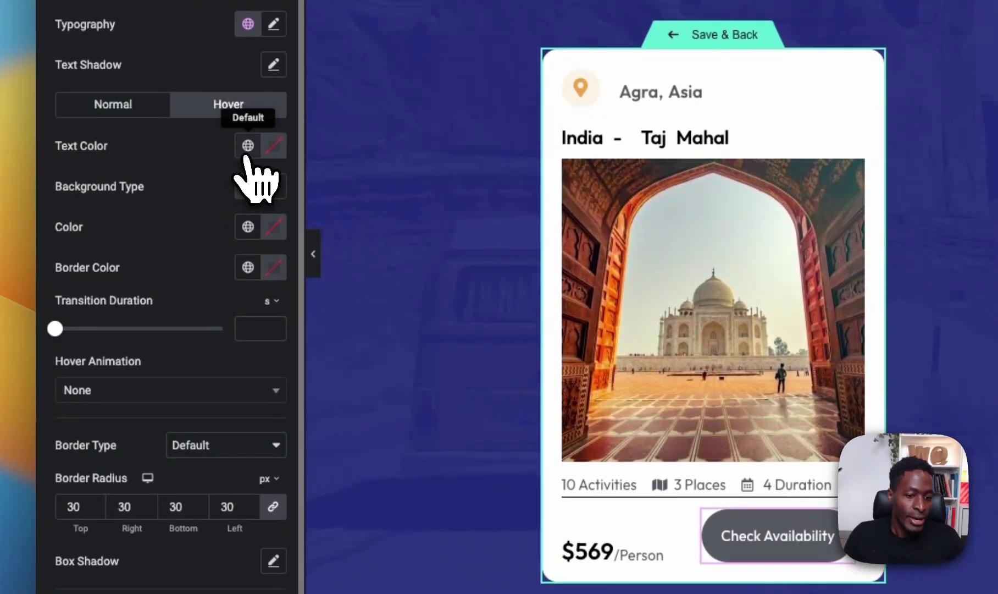
left_click(246, 155)
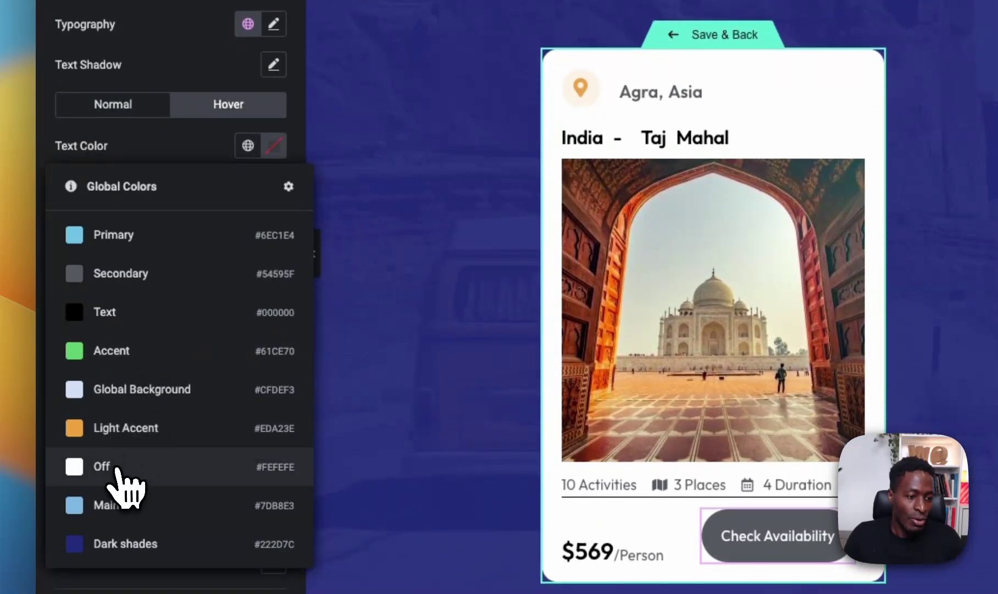
left_click(116, 465)
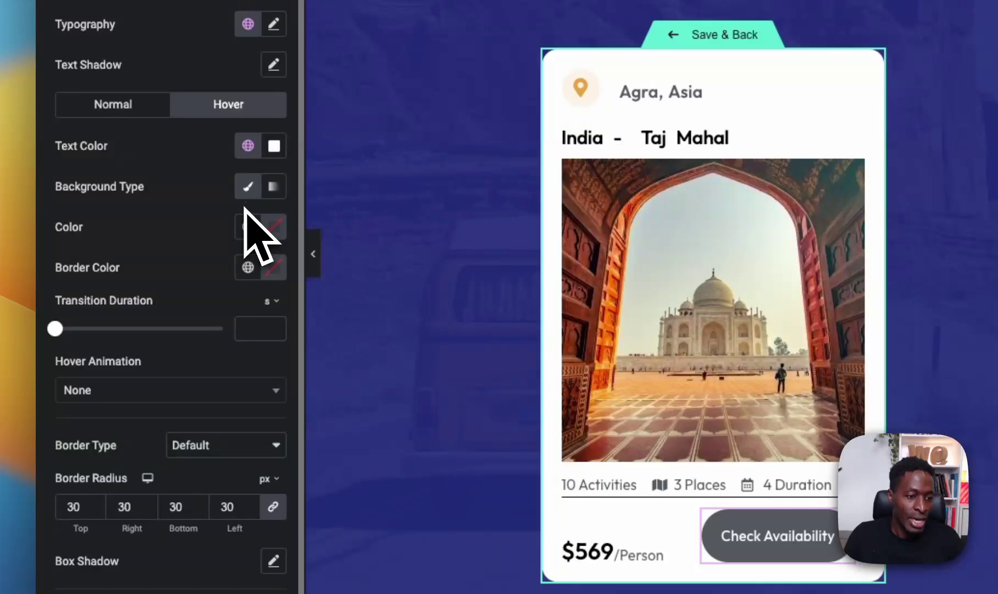
left_click(246, 226)
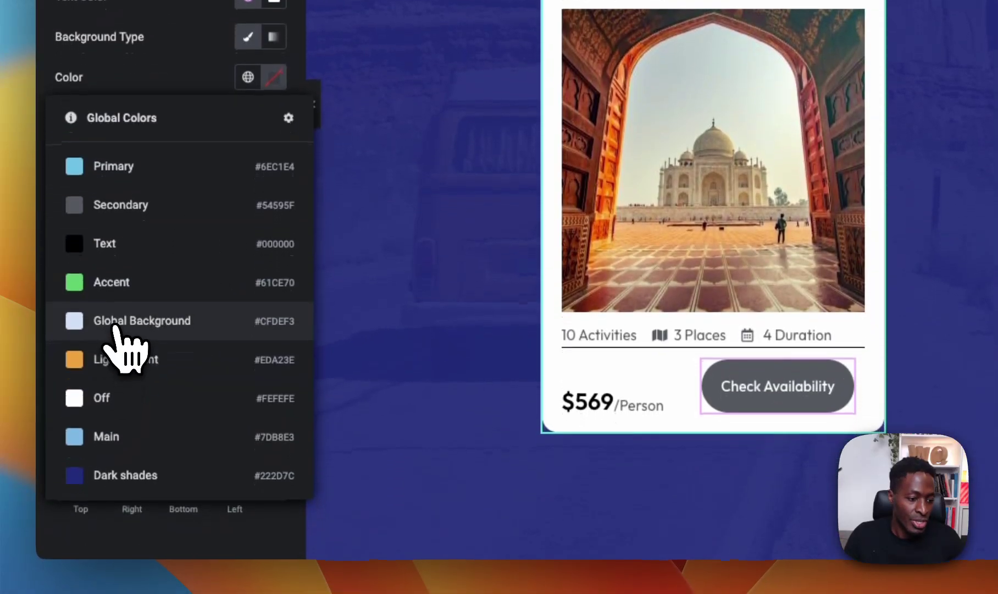
left_click(113, 475)
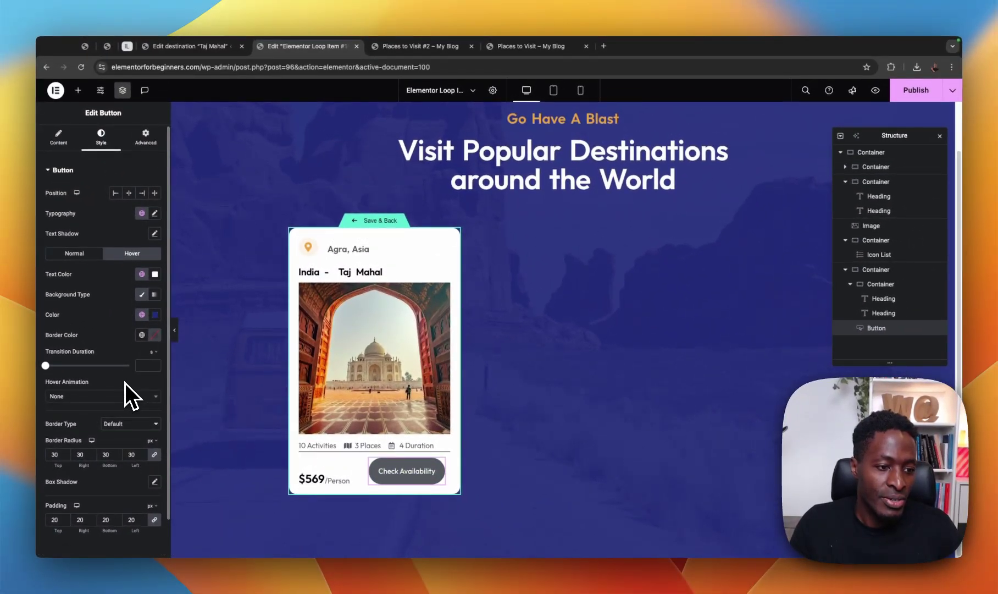
Step: Set the Check Availability button's hover animation to Float
scroll(125, 384, "down", 2)
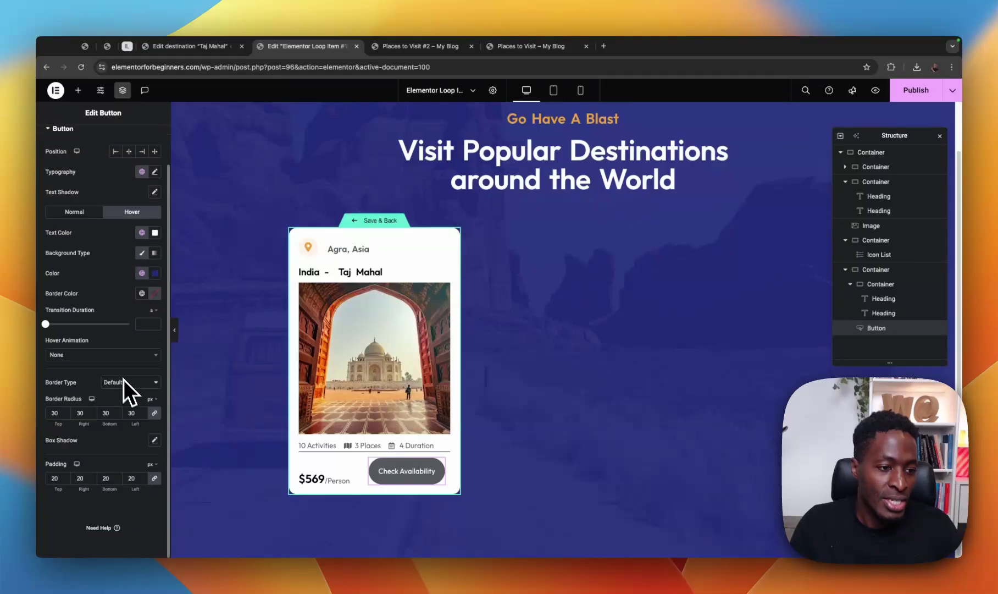
left_click(77, 354)
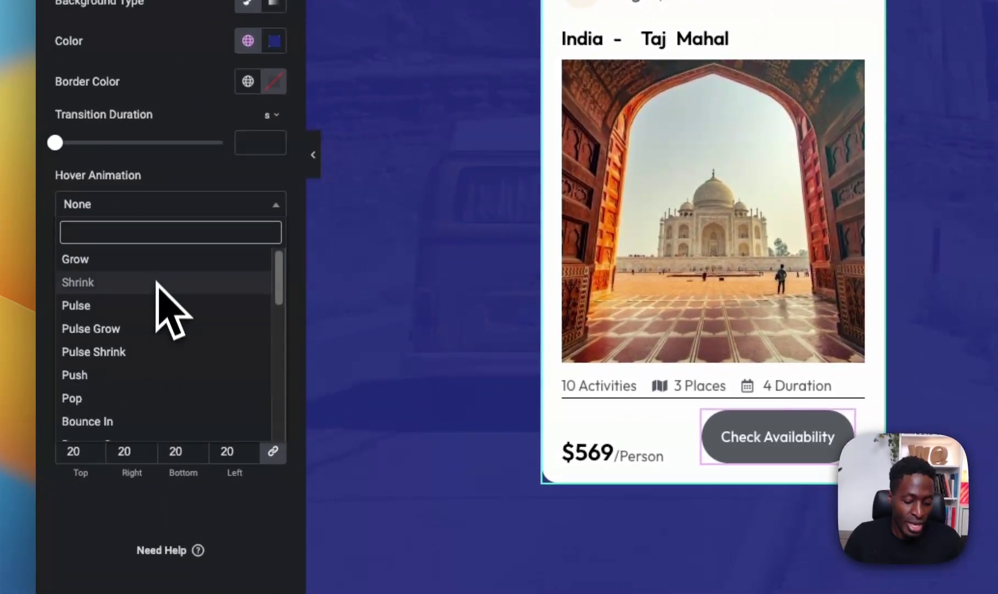
type("floa")
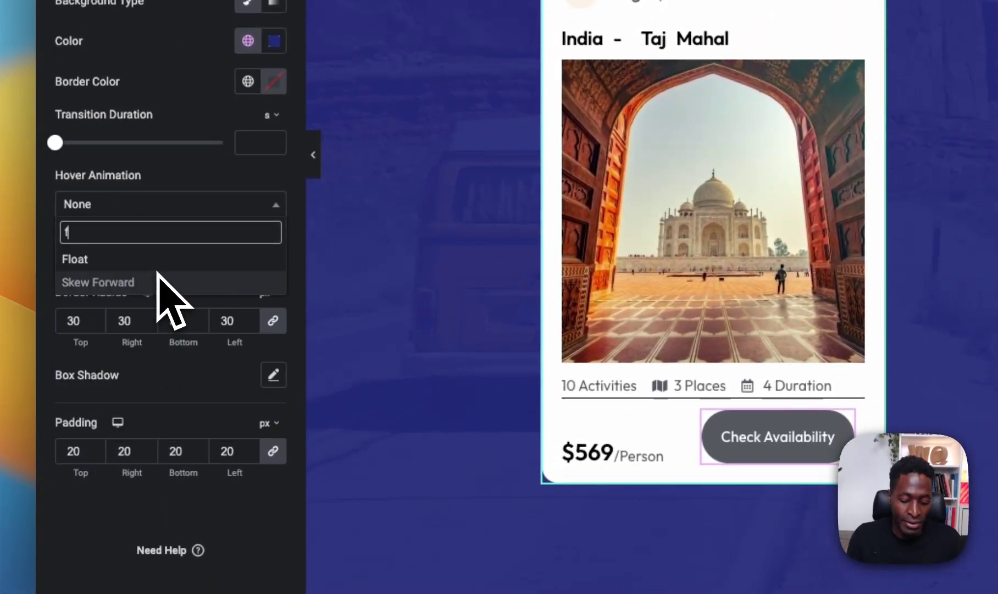
left_click(182, 266)
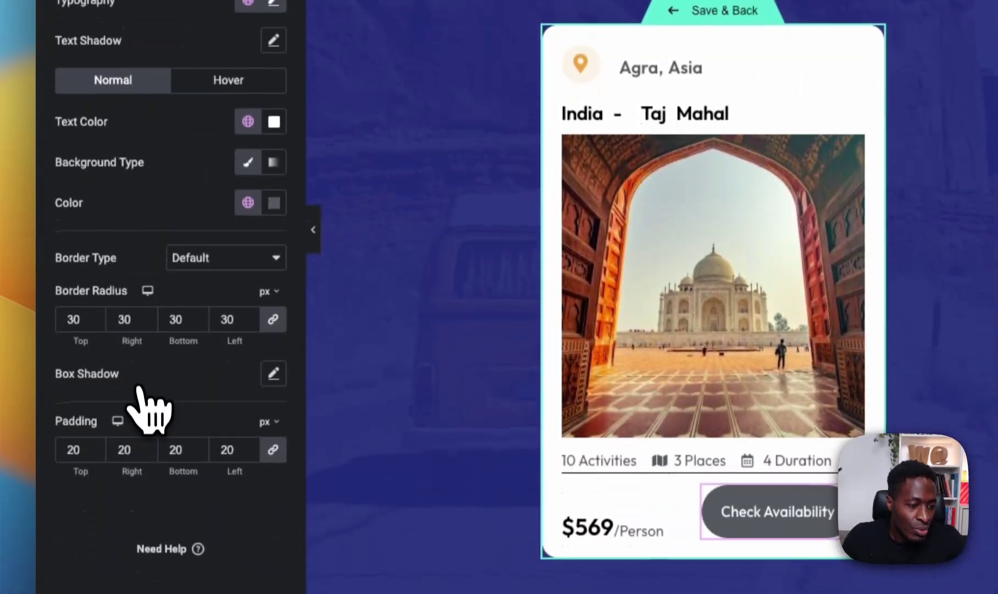
Step: Give the button's normal state a box shadow colored hsla(243, 100%, 1%, 0.6) with vertical offset 3 and spread 11
left_click(273, 361)
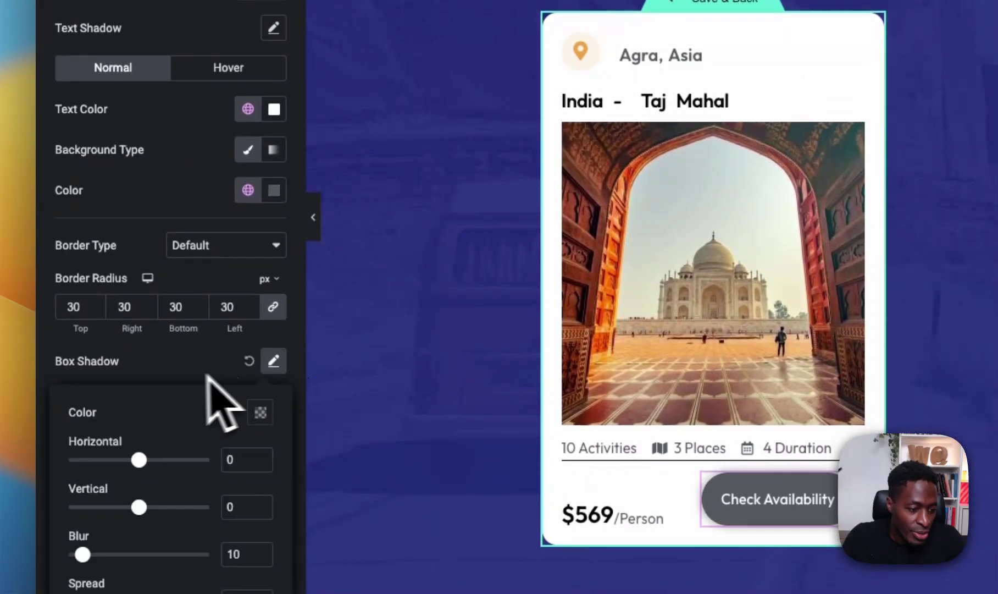
left_click(261, 418)
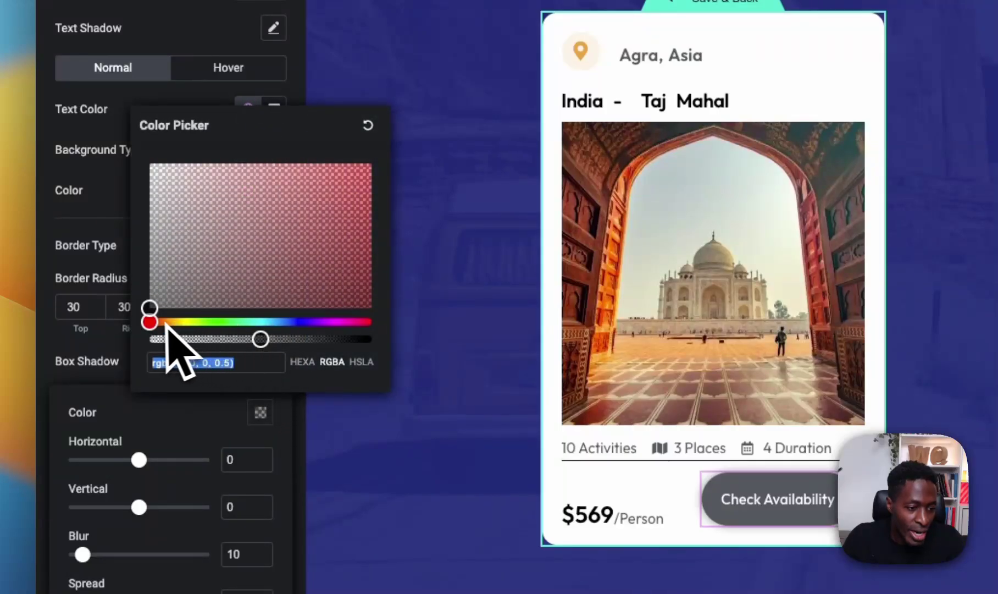
left_click_drag(149, 322, 296, 324)
left_click(274, 362)
left_click(274, 291)
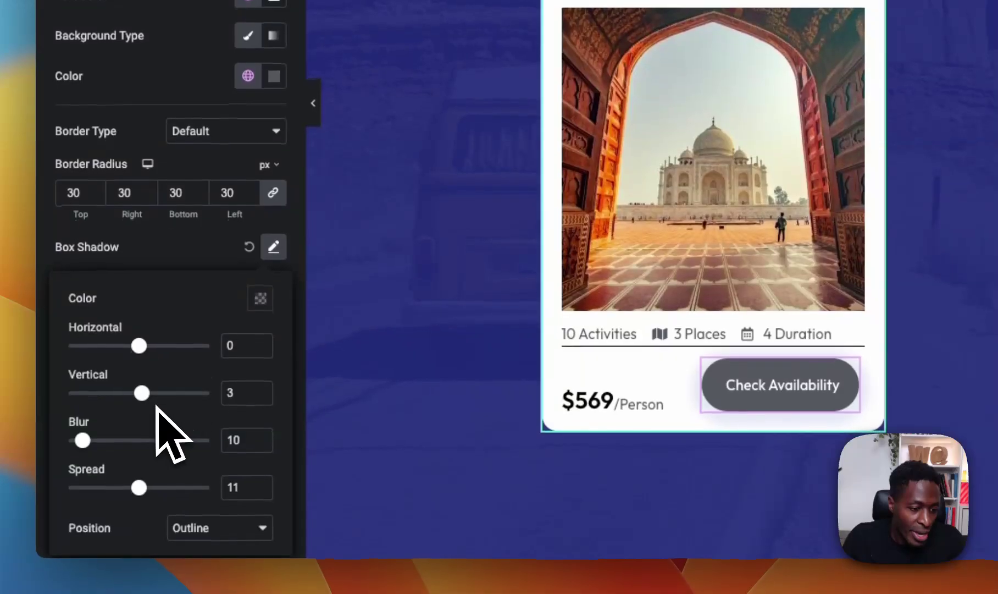
left_click(260, 298)
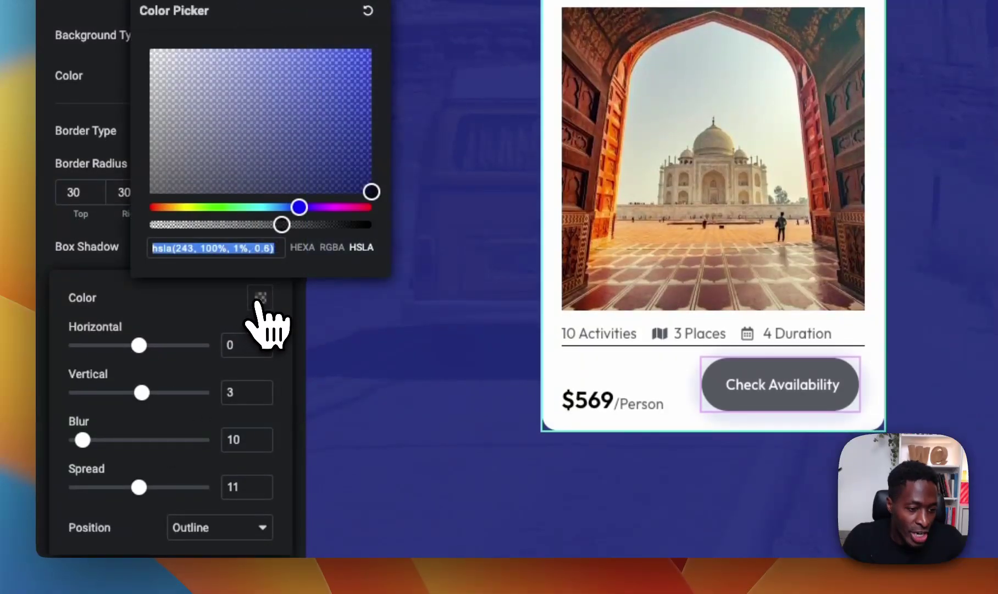
left_click(151, 320)
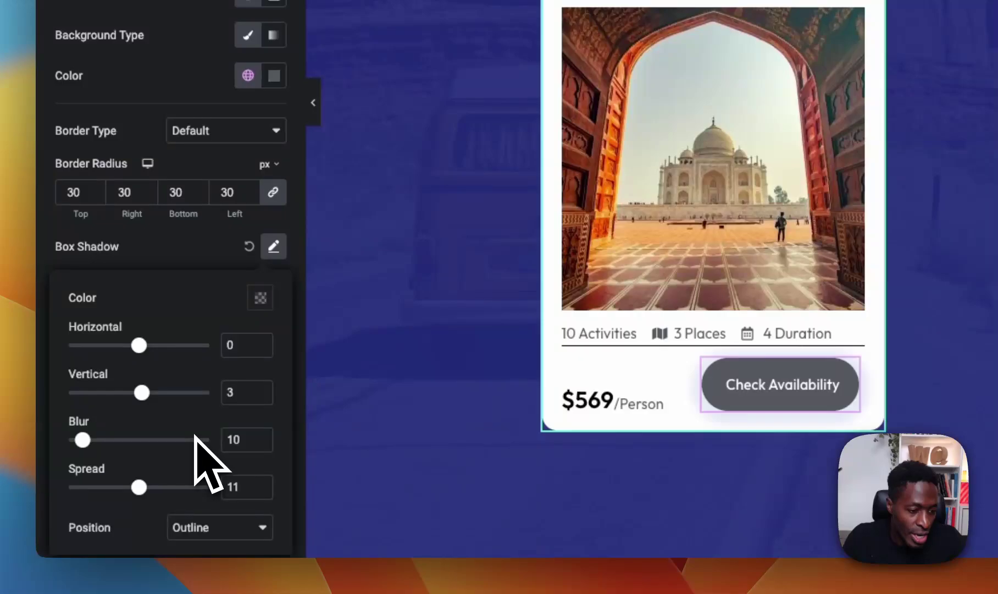
Step: Try the Inset position for the button's box shadow and return it to Outline
left_click(222, 528)
left_click(216, 507)
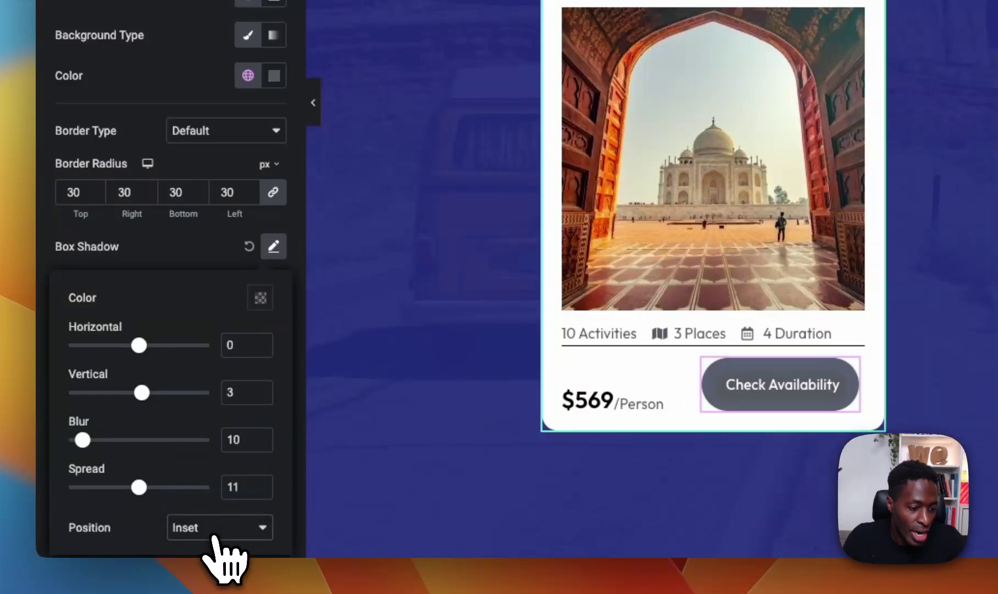
left_click(216, 532)
left_click(219, 509)
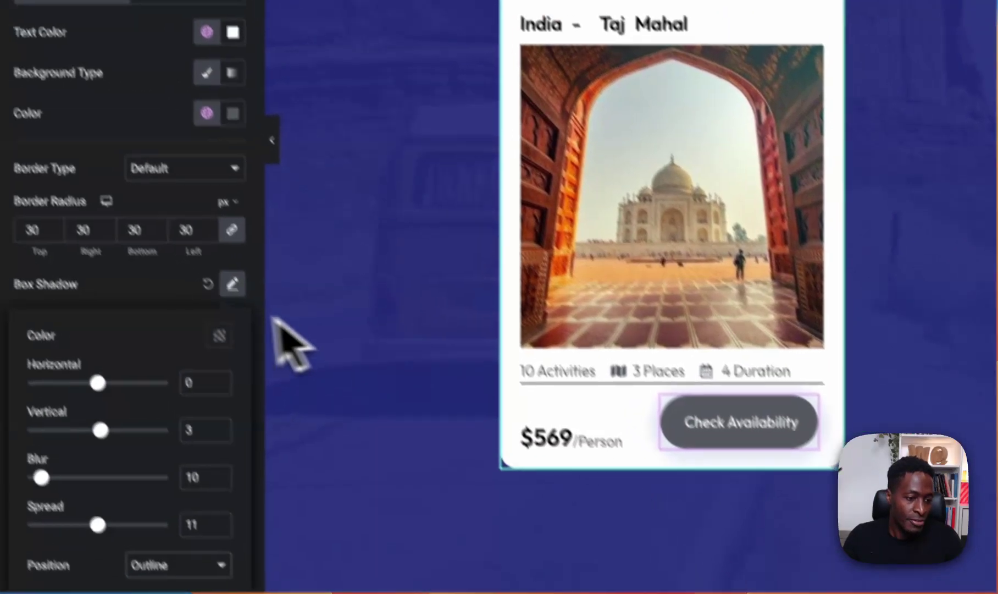
left_click(201, 247)
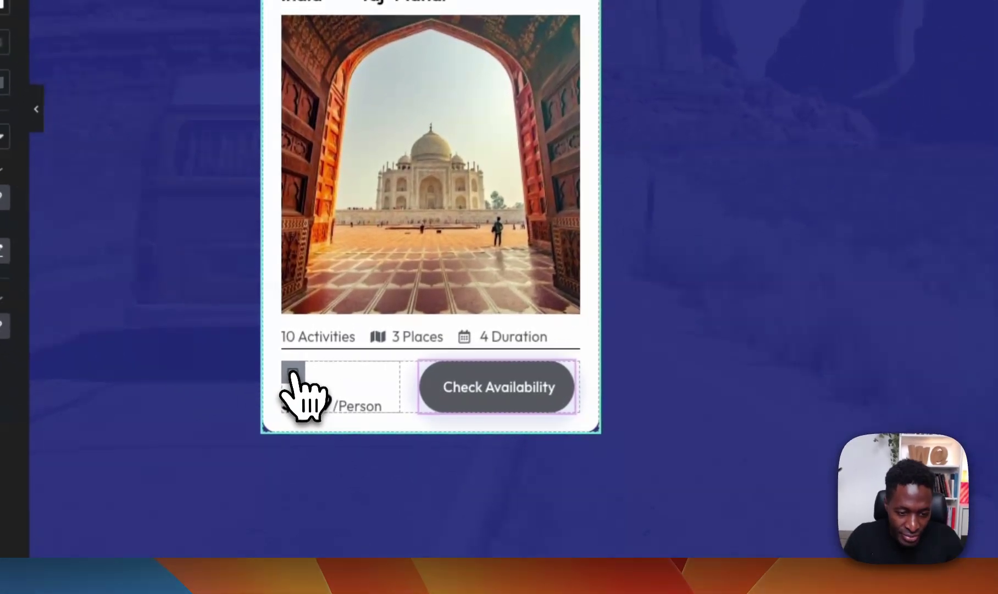
Step: Increase the top padding of the price-and-button container and the bottom padding of the icon list's container
left_click(304, 465)
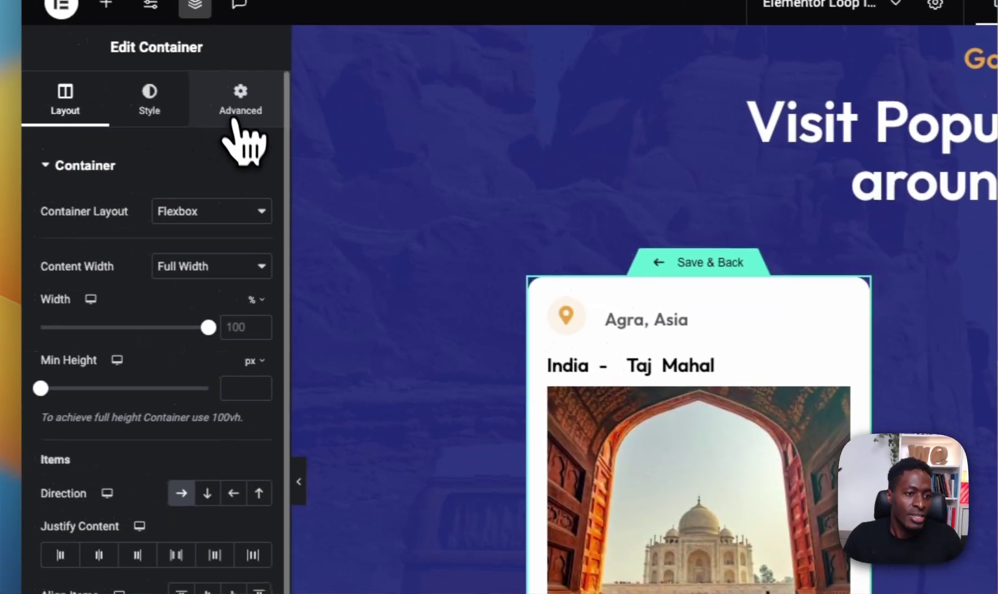
left_click(237, 114)
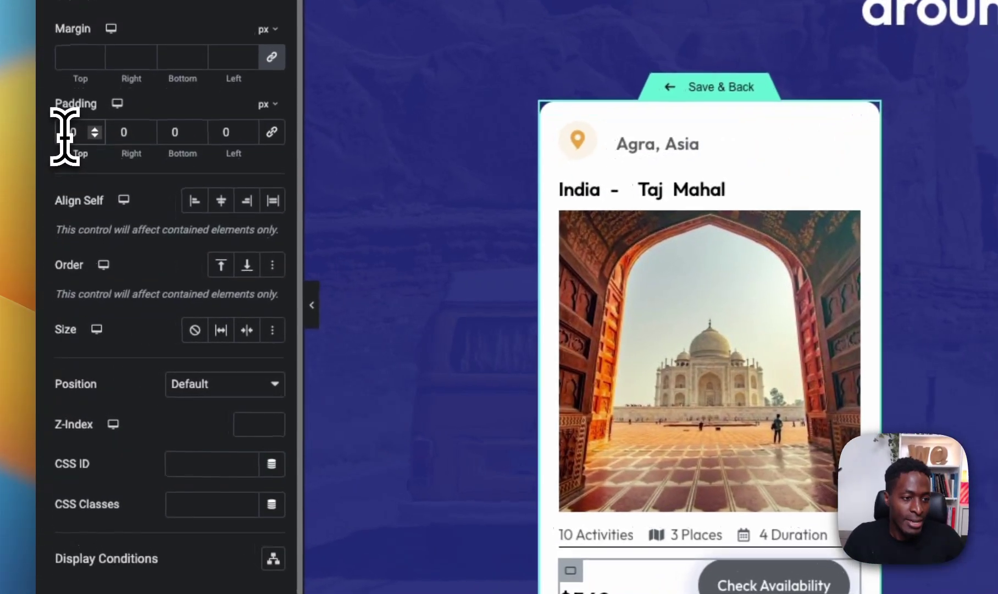
type("1")
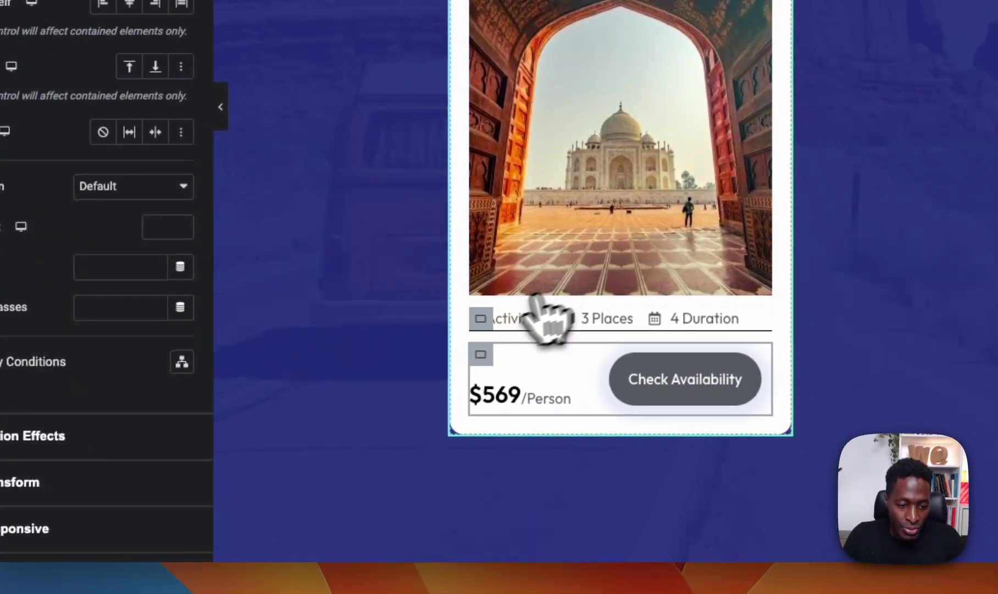
left_click(480, 322)
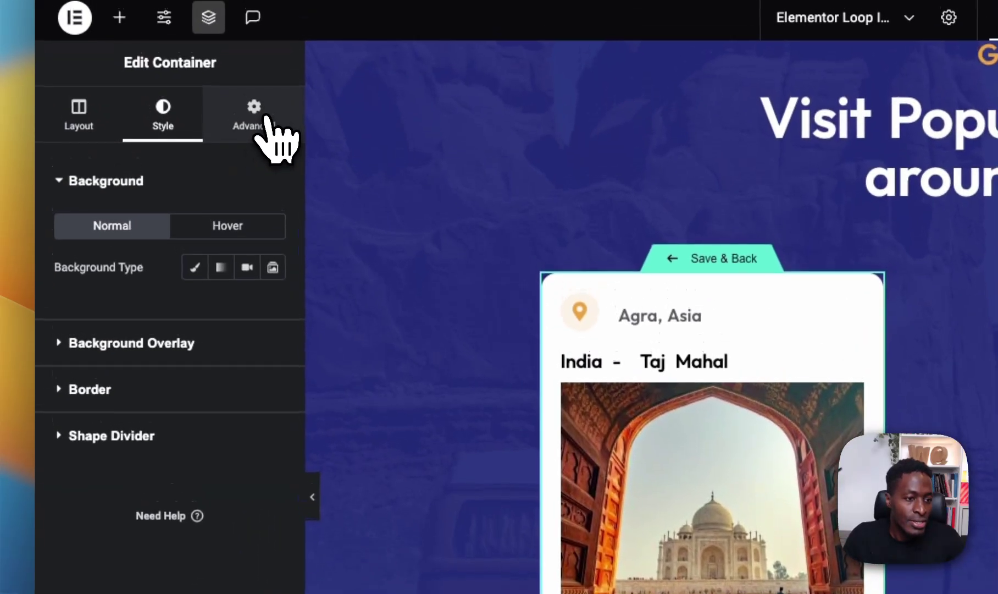
left_click(266, 117)
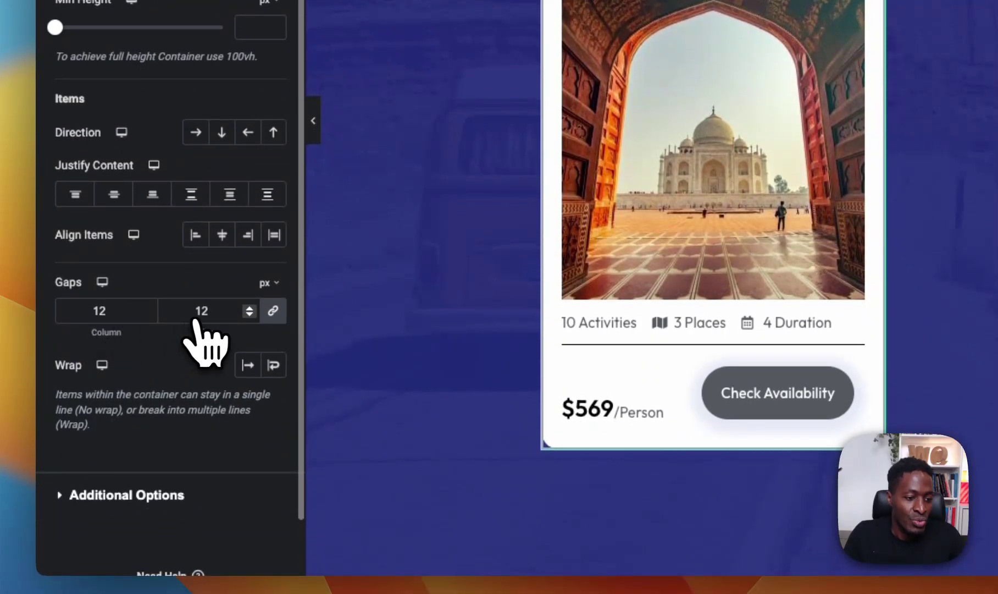
Step: Unlink the card's outer container gaps and set the row gap to 10 px
left_click(276, 315)
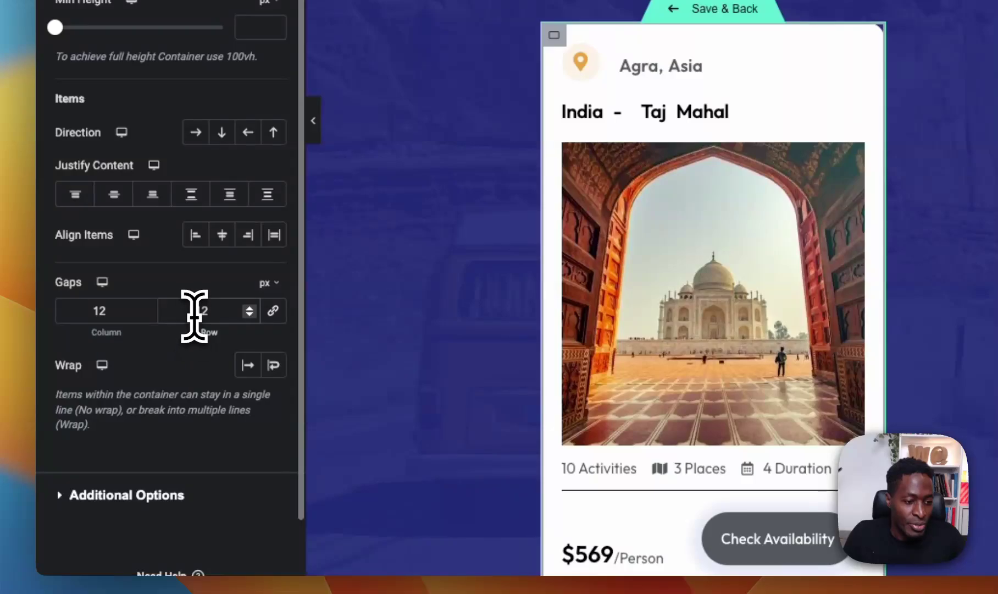
type("10")
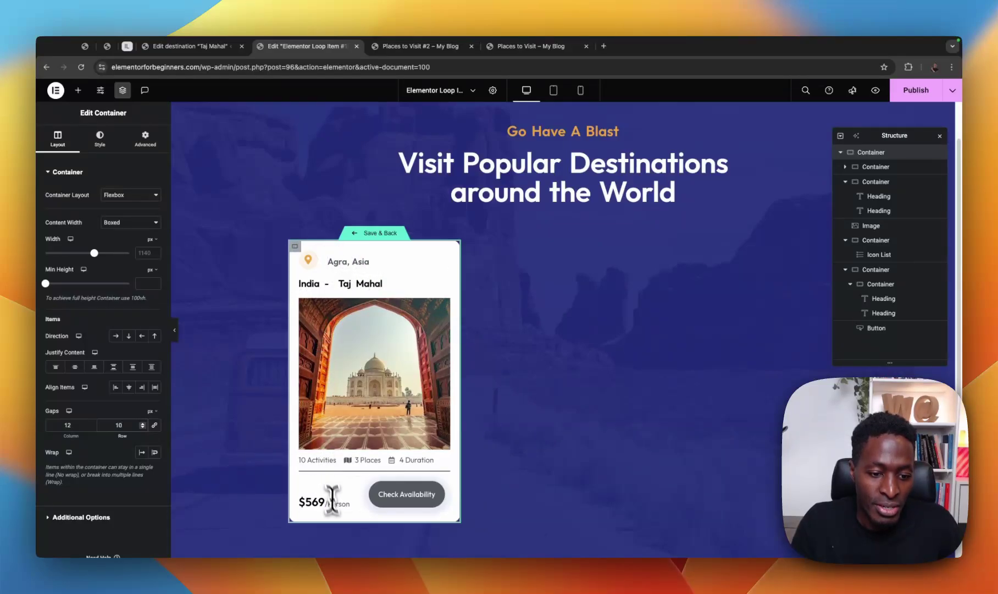
scroll(405, 321, "down", 1)
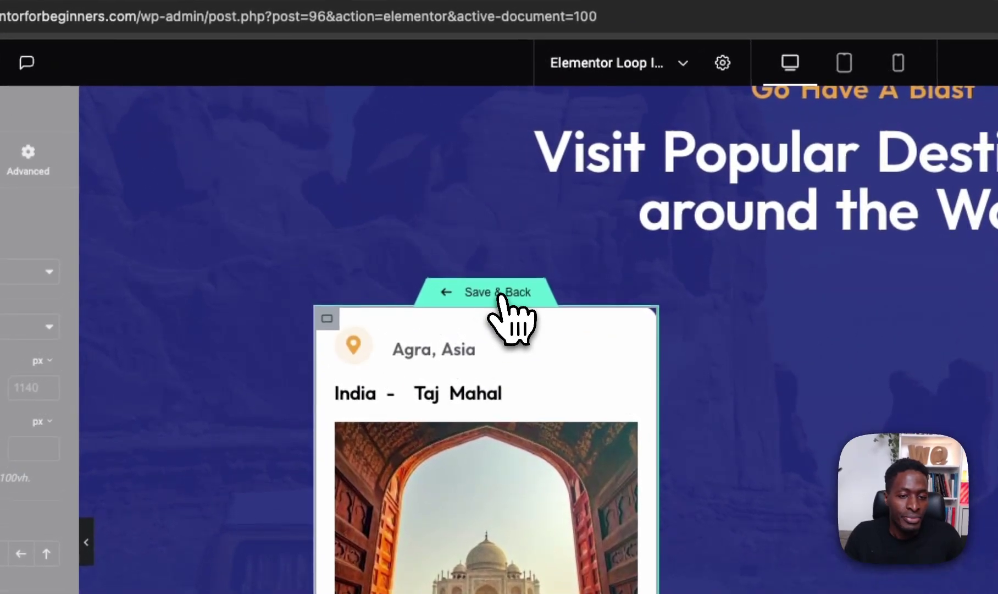
Step: Save the loop item template, return to the page, and open the query settings of the Loop Grid inside Cont Cont
left_click(500, 294)
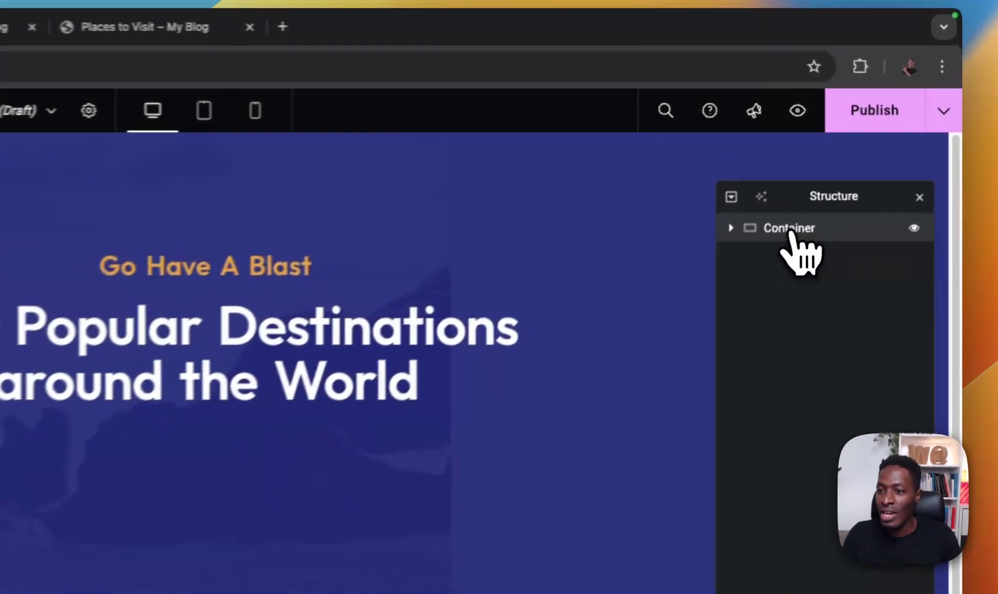
left_click(730, 229)
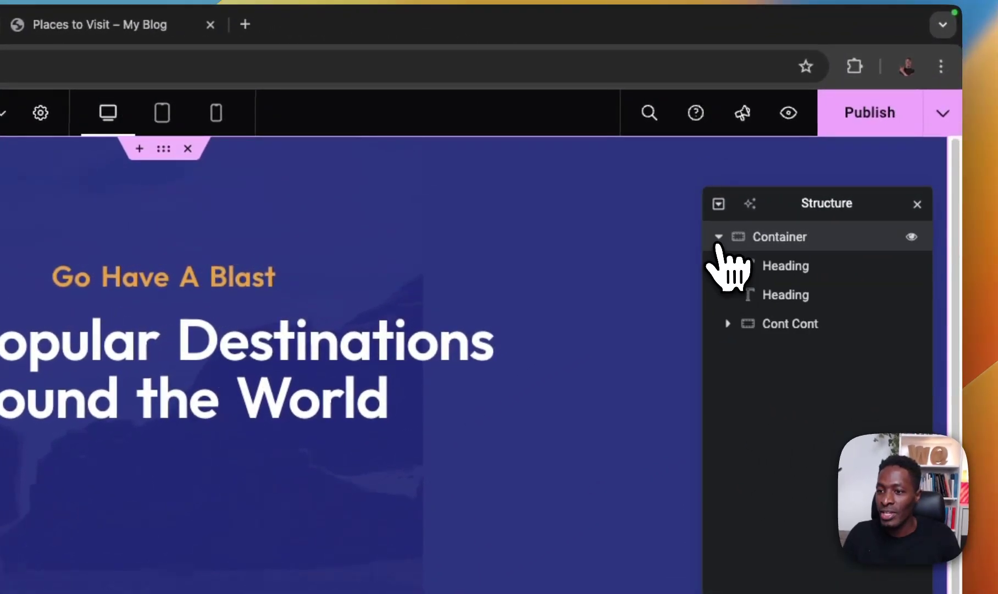
left_click(730, 325)
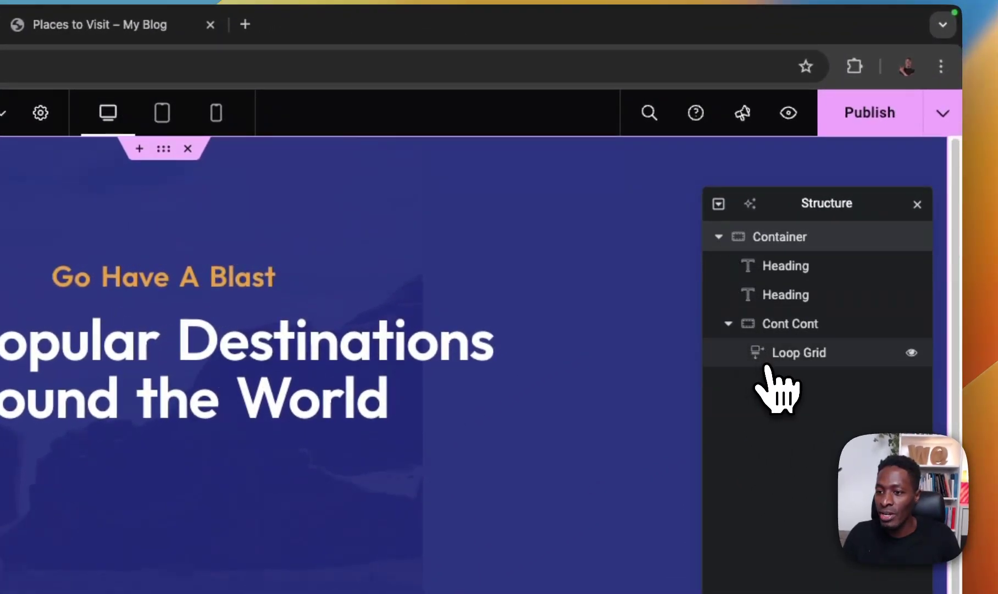
left_click(800, 355)
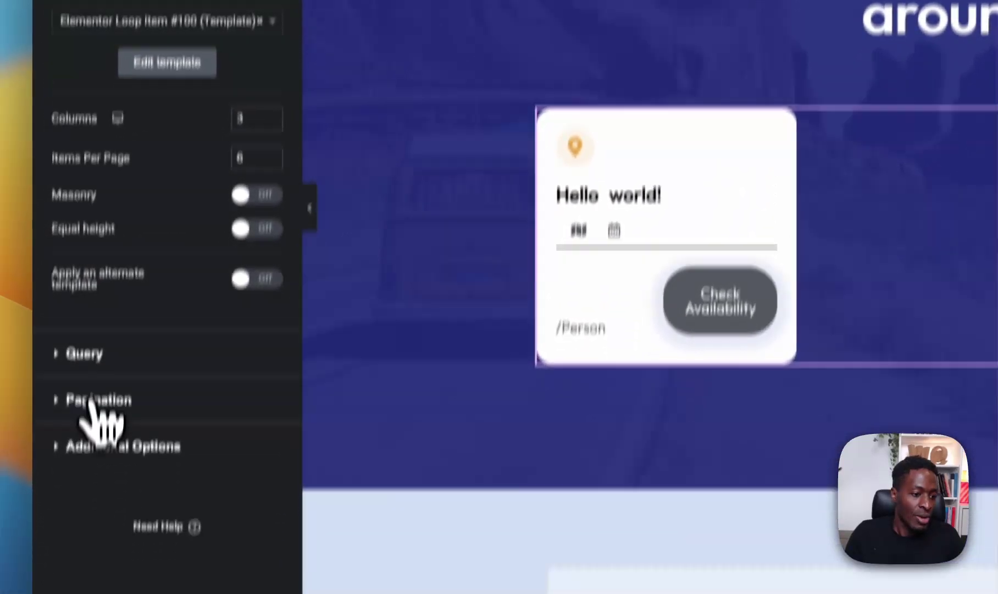
left_click(83, 354)
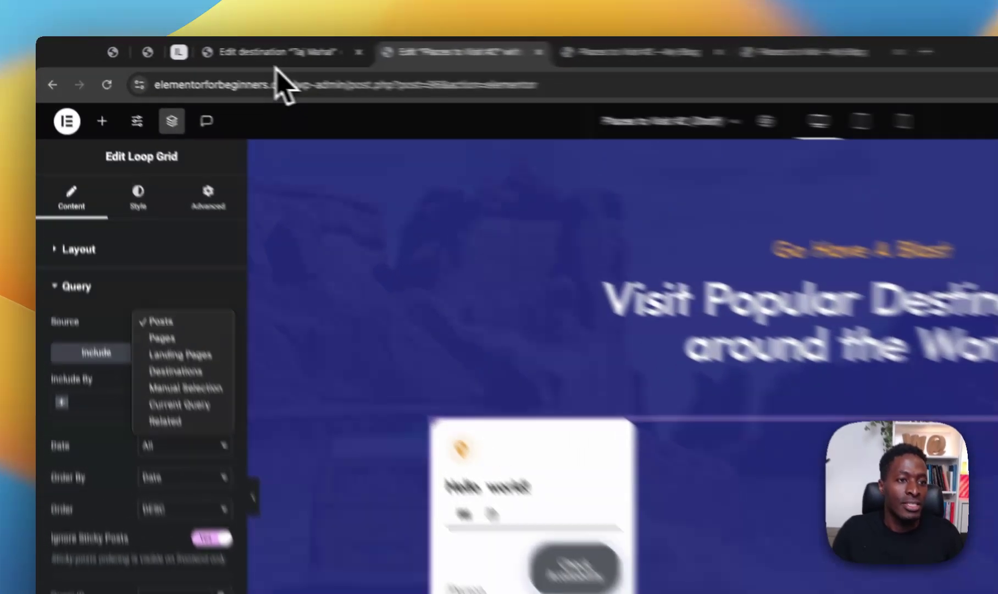
Step: Look at the Destinations post list in the WordPress admin and return to editing the Places to Visit #2 page
left_click(189, 53)
left_click(335, 61)
left_click(63, 151)
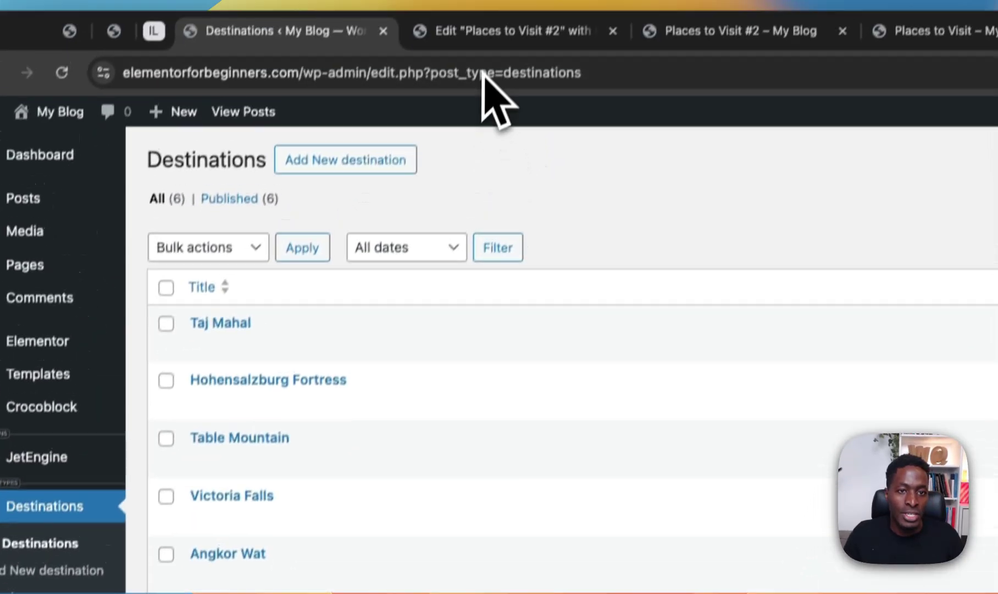
left_click(700, 33)
left_click(599, 34)
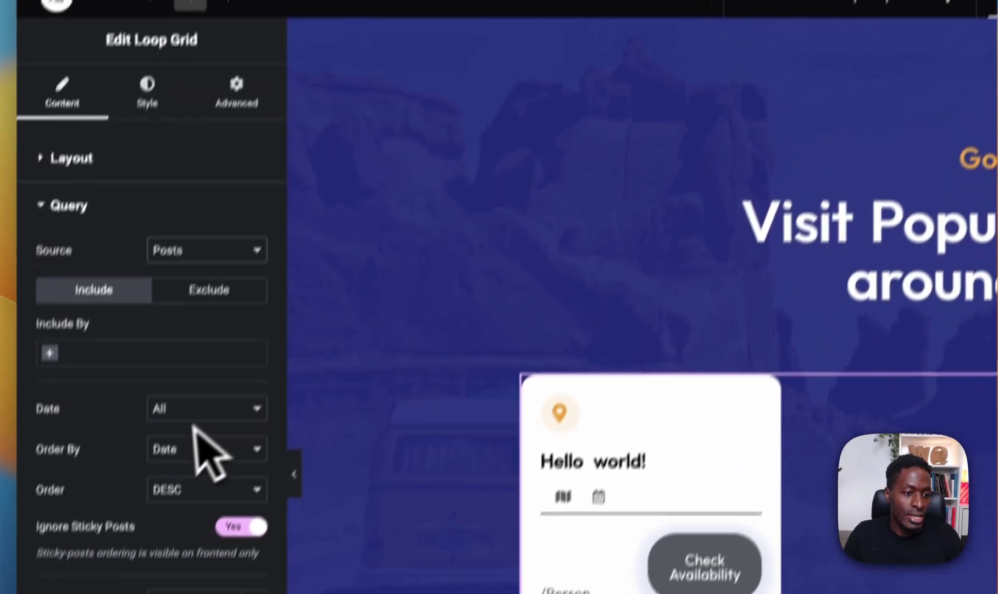
Step: Set the Loop Grid's query source to Destinations and look over the destination cards
left_click(194, 252)
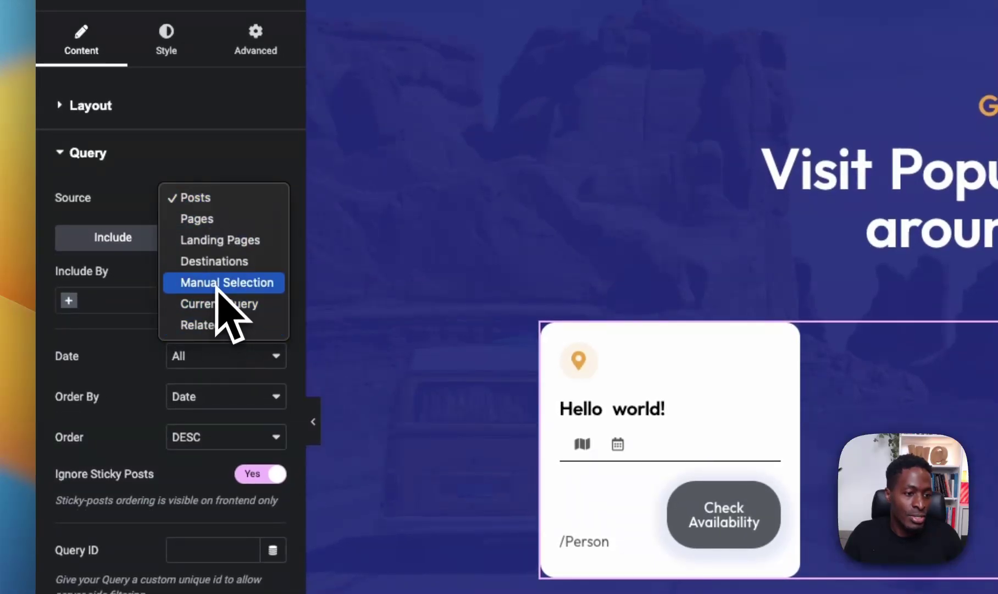
left_click(221, 263)
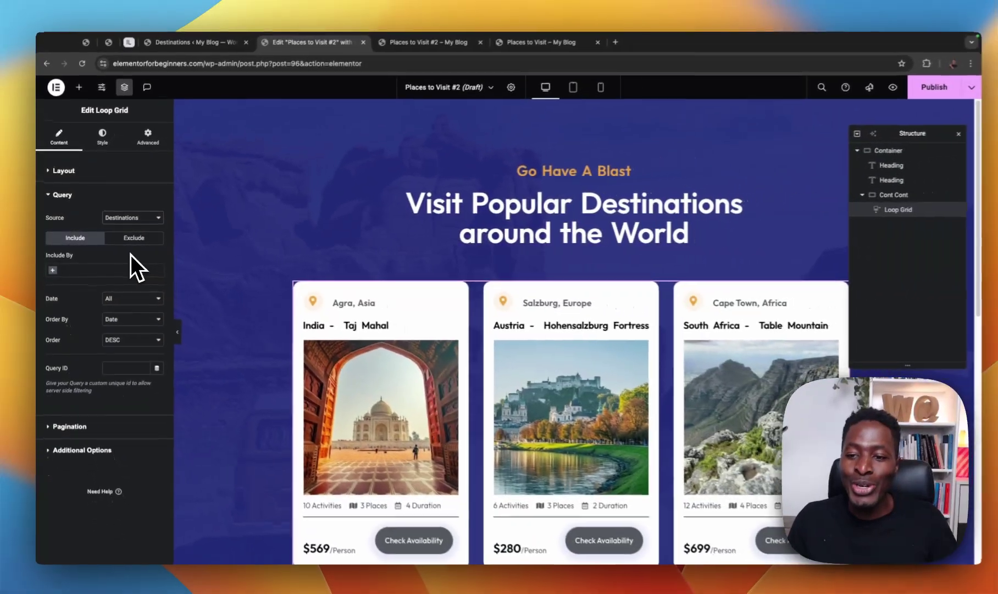
scroll(406, 343, "down", 3)
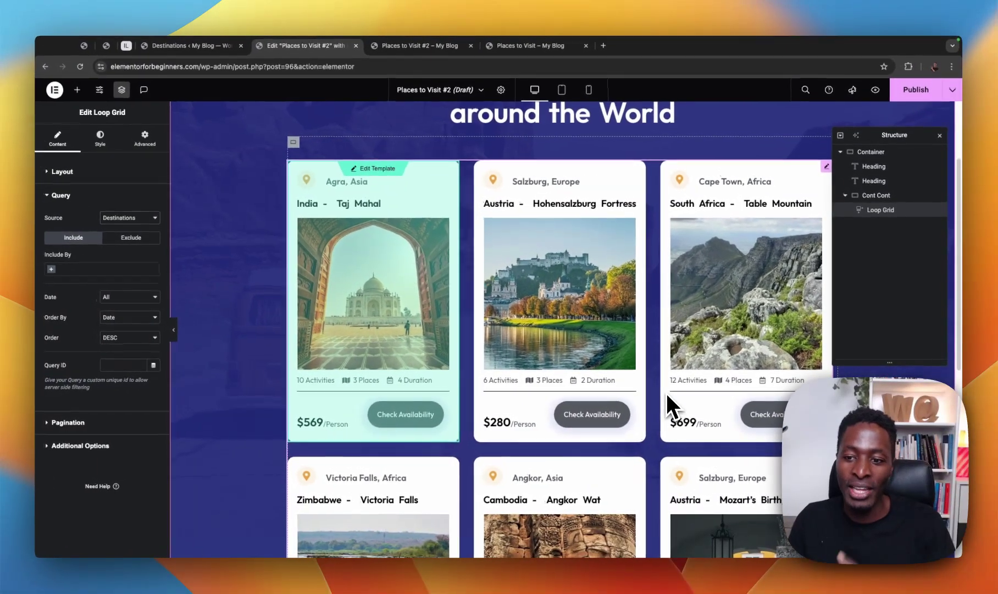
scroll(665, 395, "down", 3)
scroll(665, 397, "up", 1)
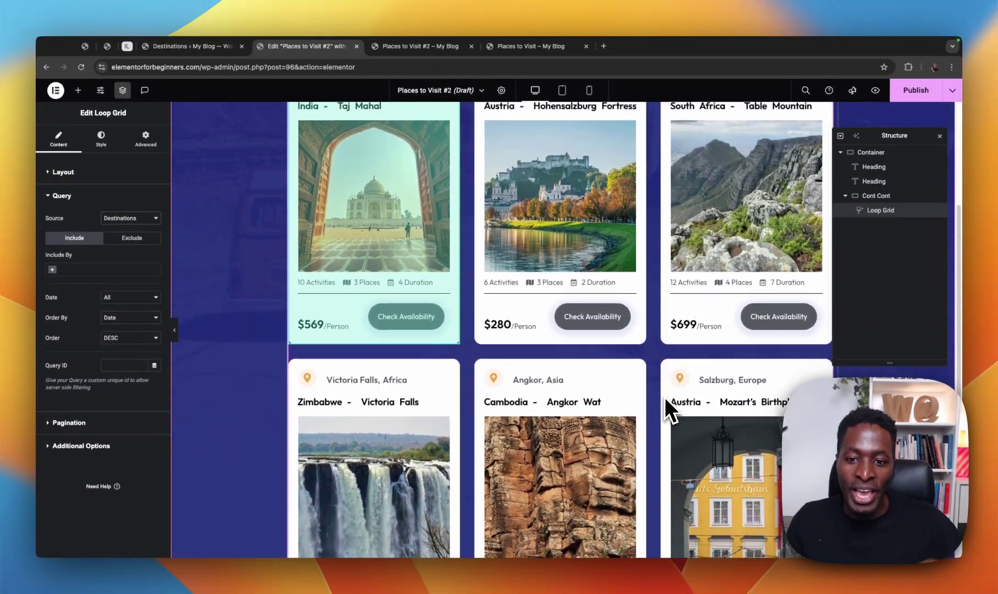
scroll(665, 397, "up", 2)
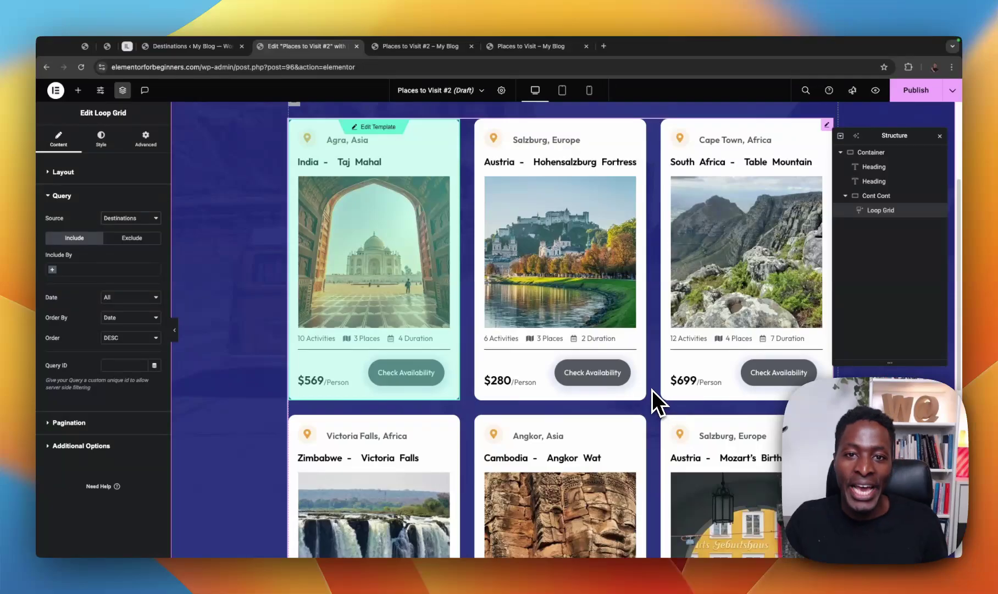
scroll(649, 389, "up", 1)
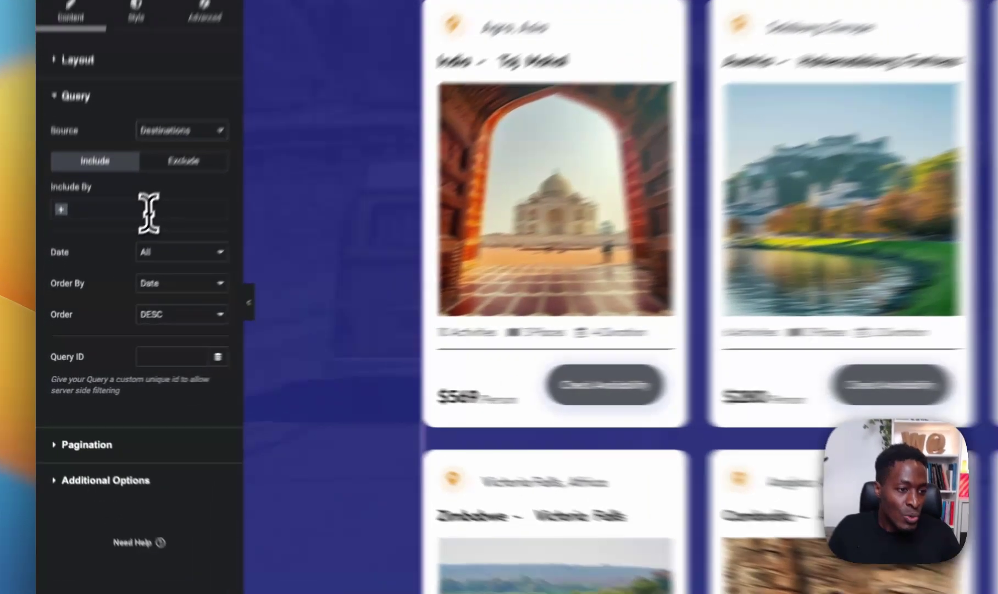
Step: Examine the query's Include By choices and the available pagination types, and return to the query settings
left_click(119, 269)
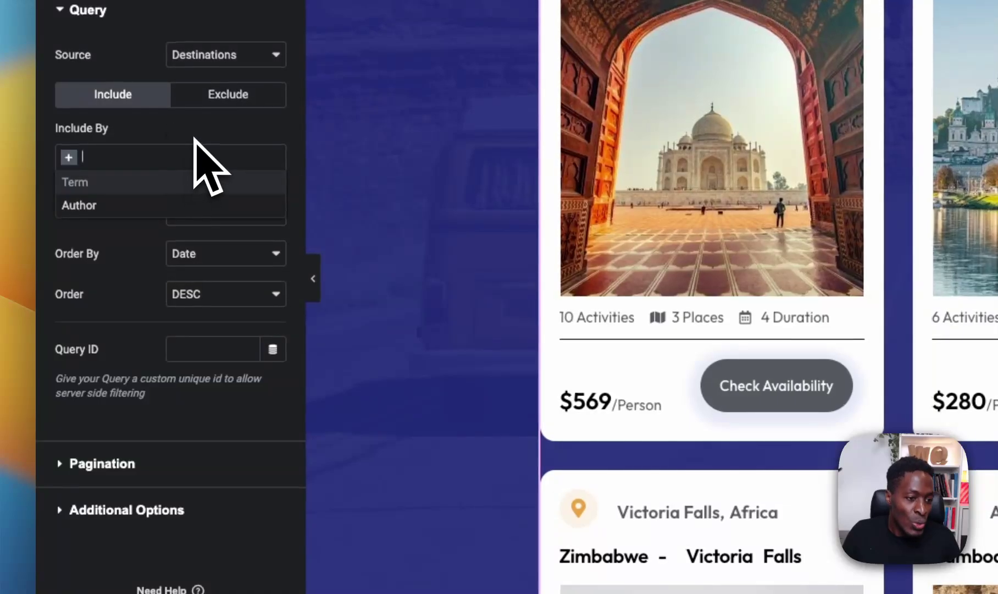
left_click(108, 308)
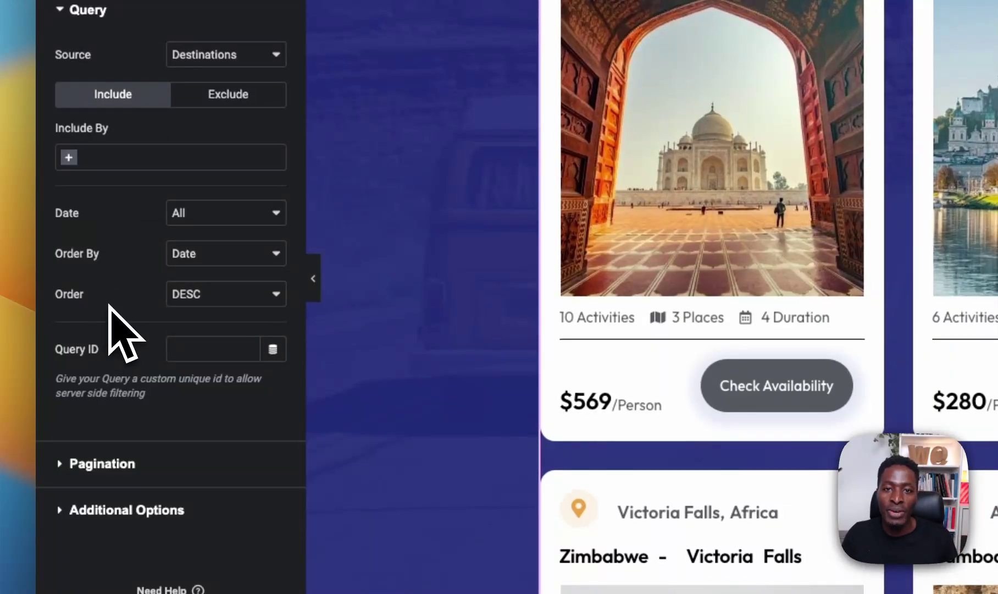
left_click(85, 466)
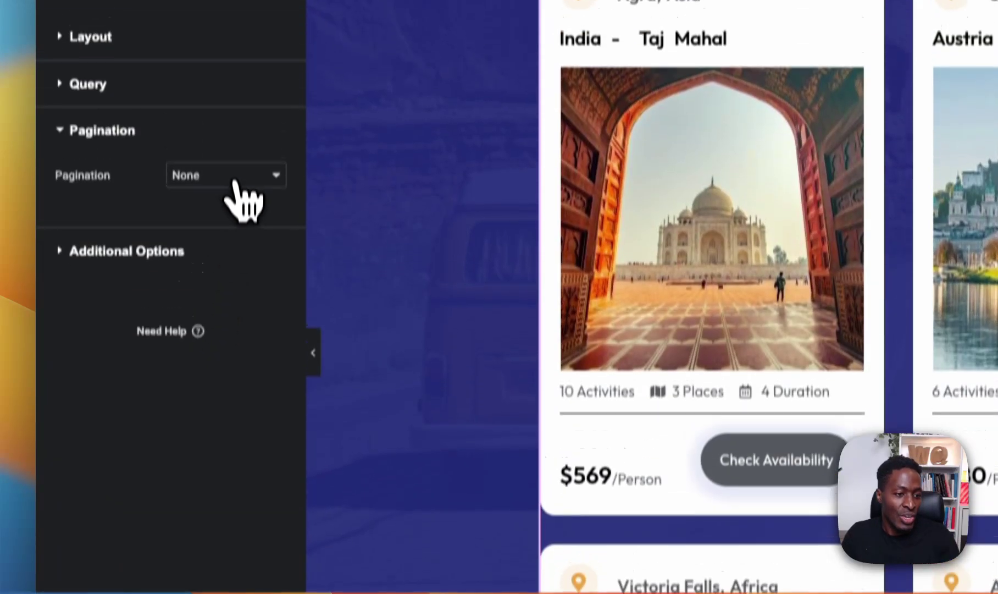
left_click(231, 102)
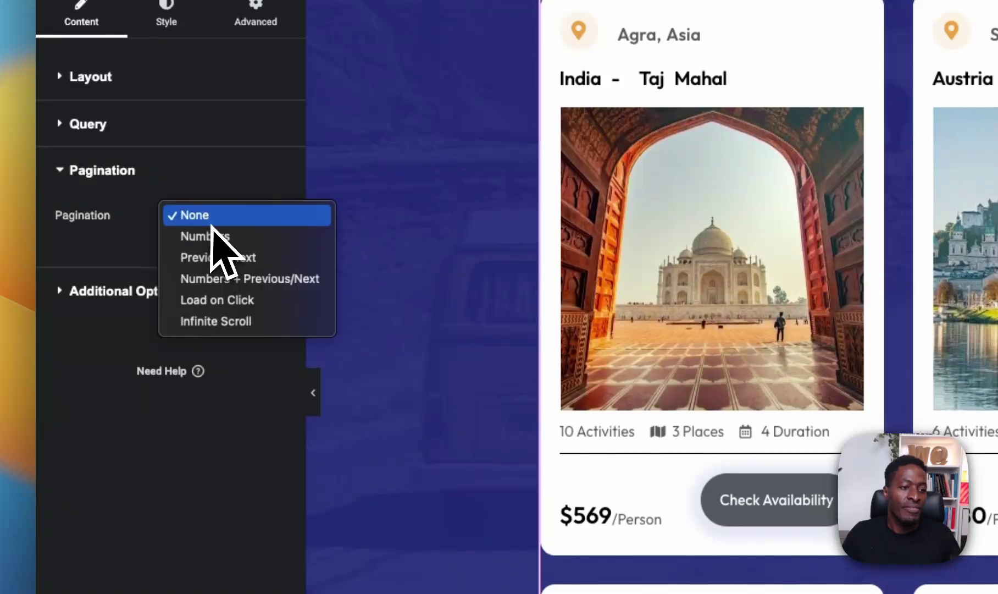
left_click(123, 412)
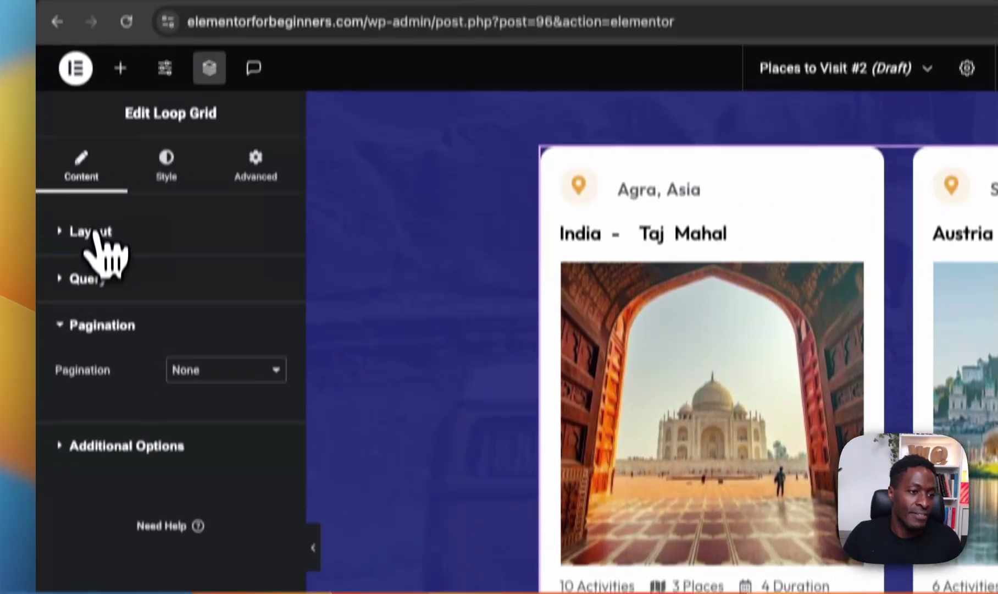
left_click(86, 279)
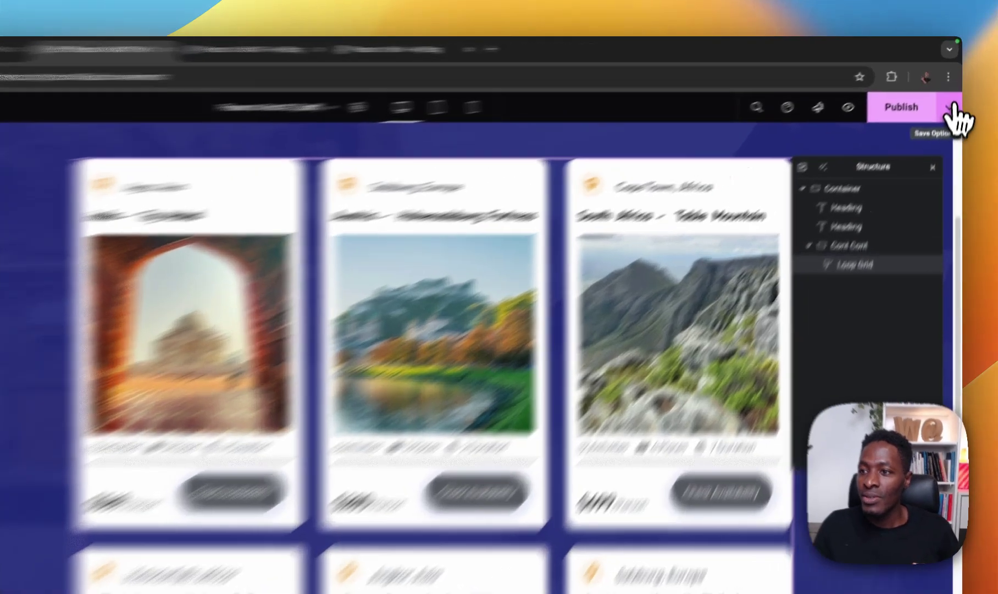
Step: Save the page and open the Loop Item templates of the Theme Builder from the WordPress admin
left_click(956, 112)
left_click(891, 152)
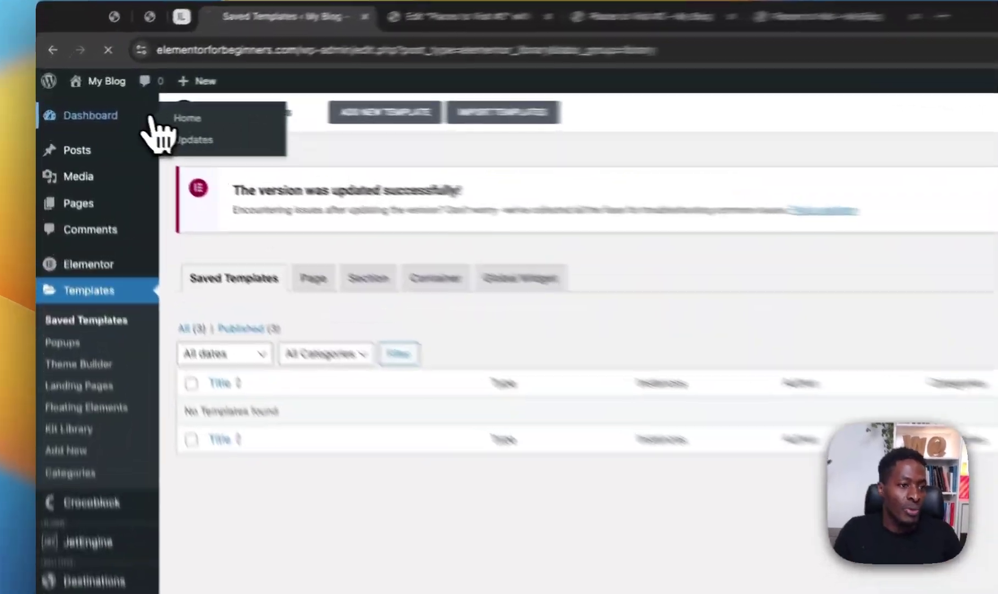
mouse_move(88, 292)
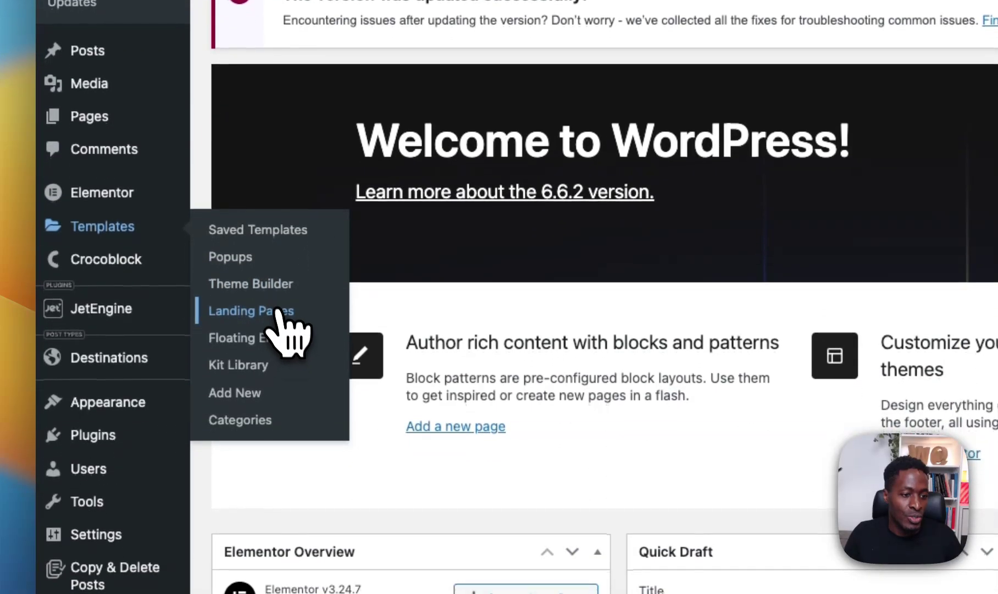
left_click(275, 286)
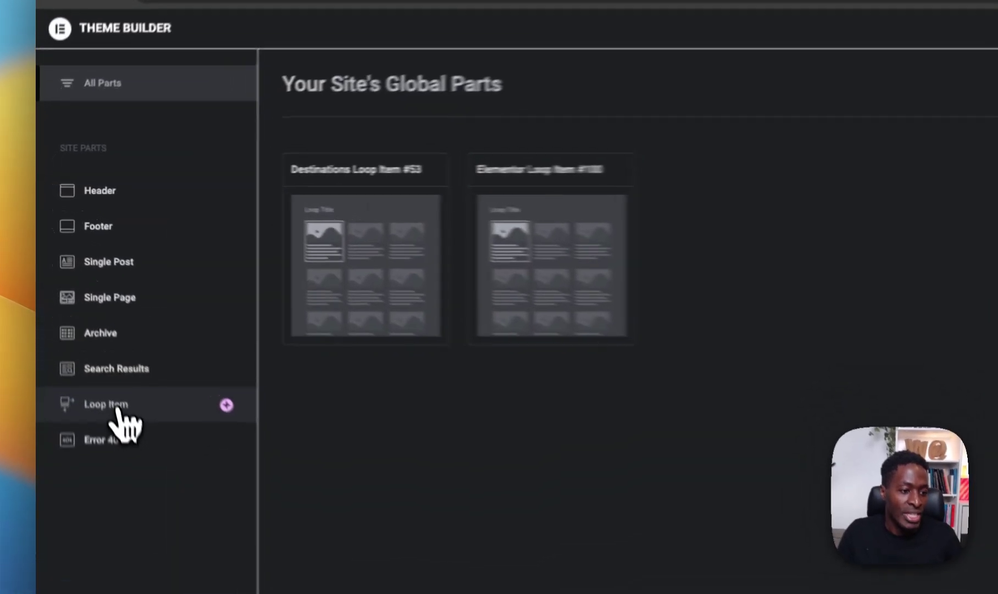
left_click(85, 316)
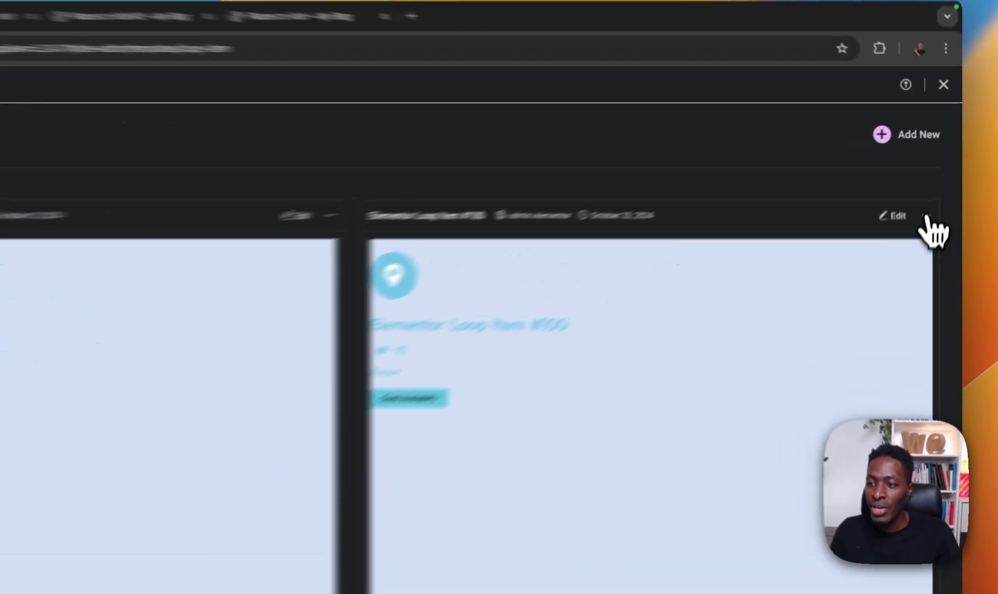
Step: Rename the Elementor Loop Item #100 site part
left_click(939, 176)
left_click(902, 346)
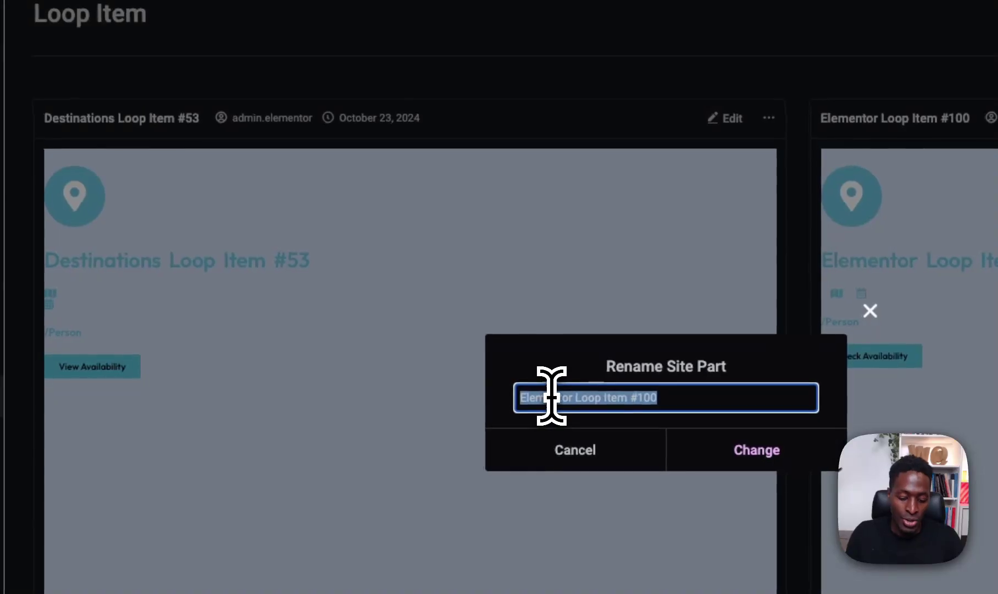
type("Ne")
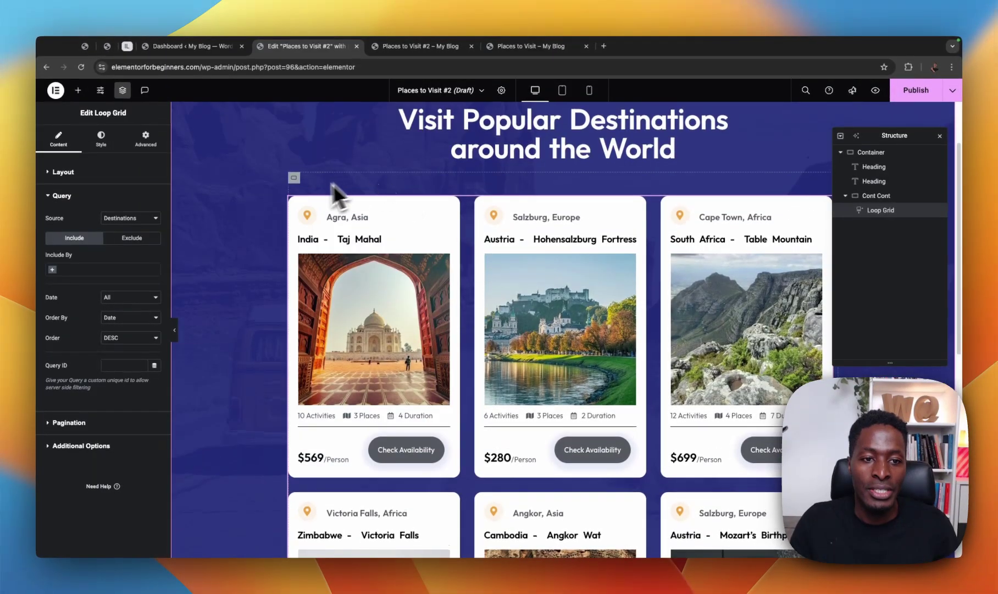
Step: Delete the Loop Grid from the Cont Cont container and publish the Places to Visit #2 page
mouse_move(300, 219)
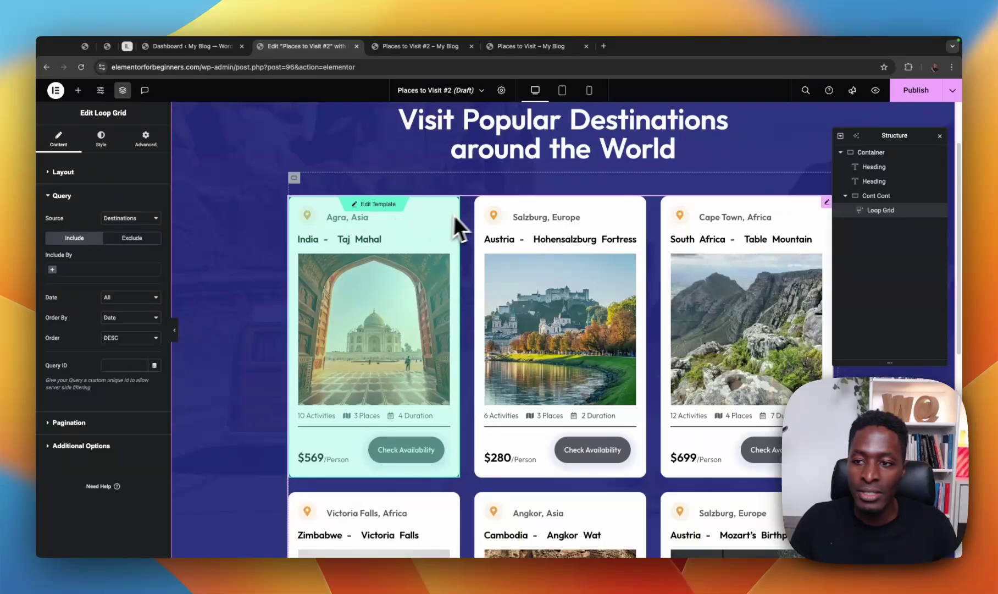
right_click(917, 215)
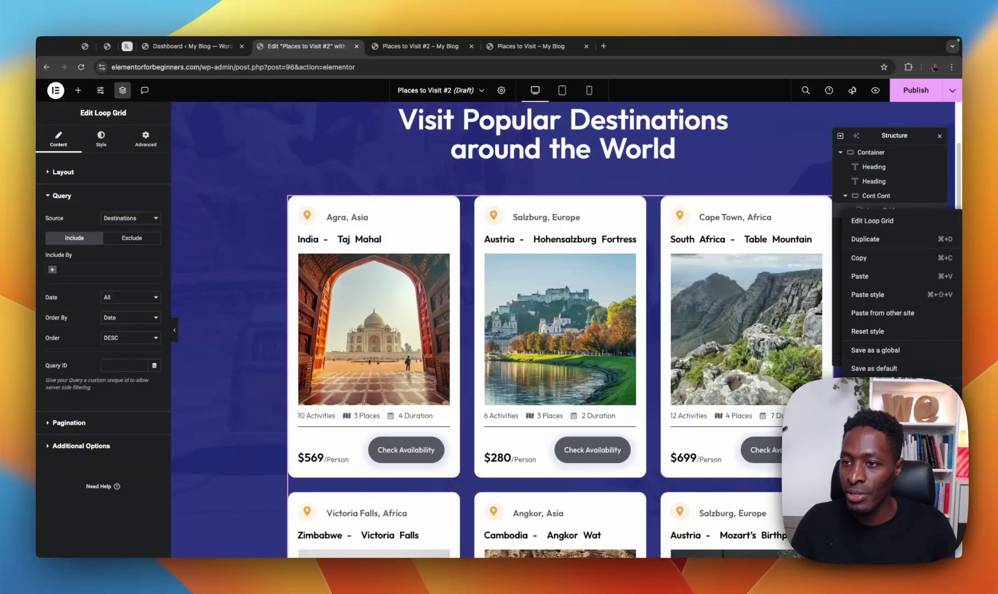
left_click(861, 405)
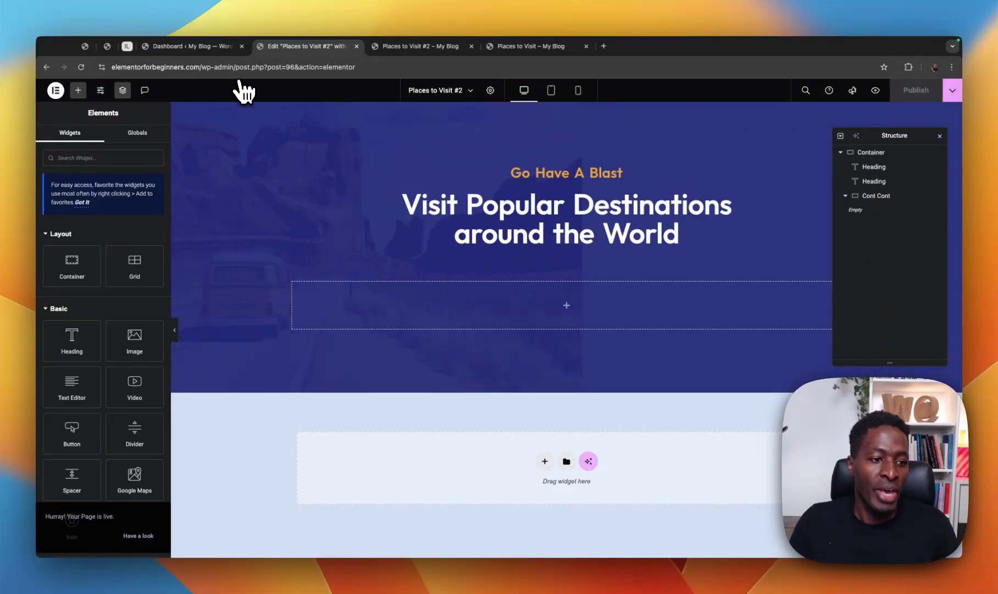
left_click_drag(59, 289, 216, 119)
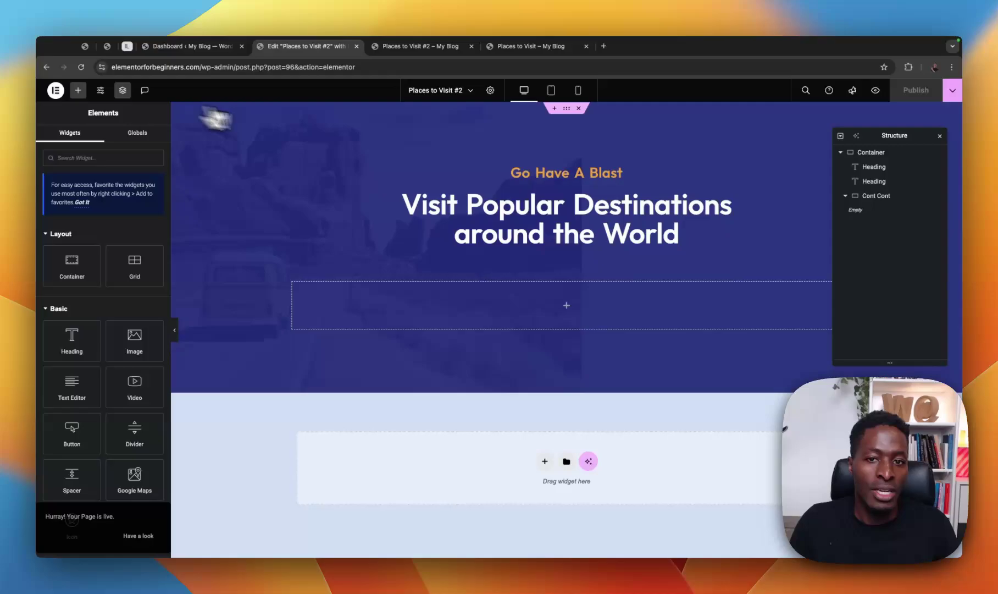
left_click(491, 92)
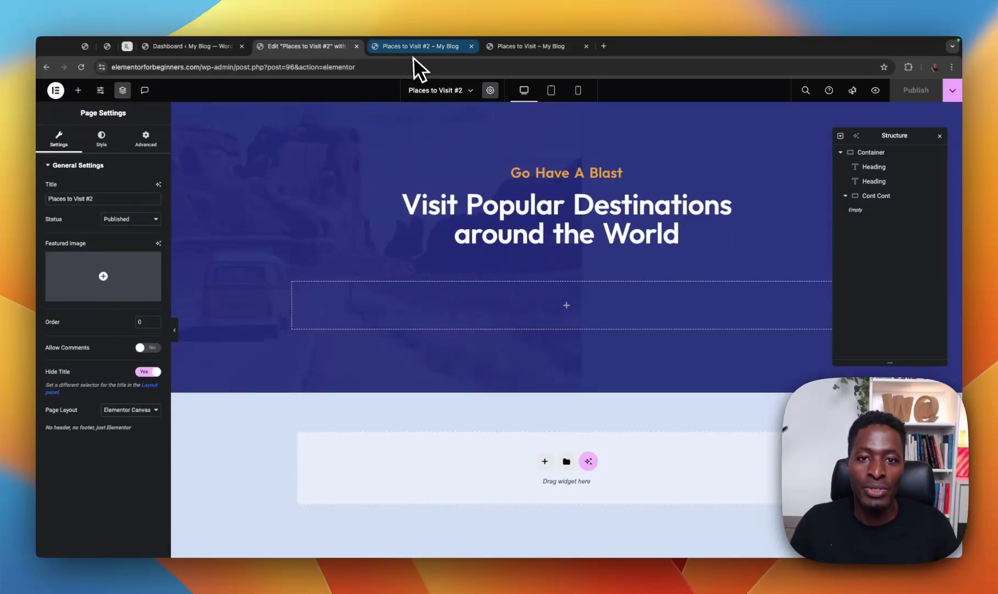
Step: View the published Places to Visit #2 page from the WordPress Pages list and reopen it for editing with Elementor
left_click(459, 49)
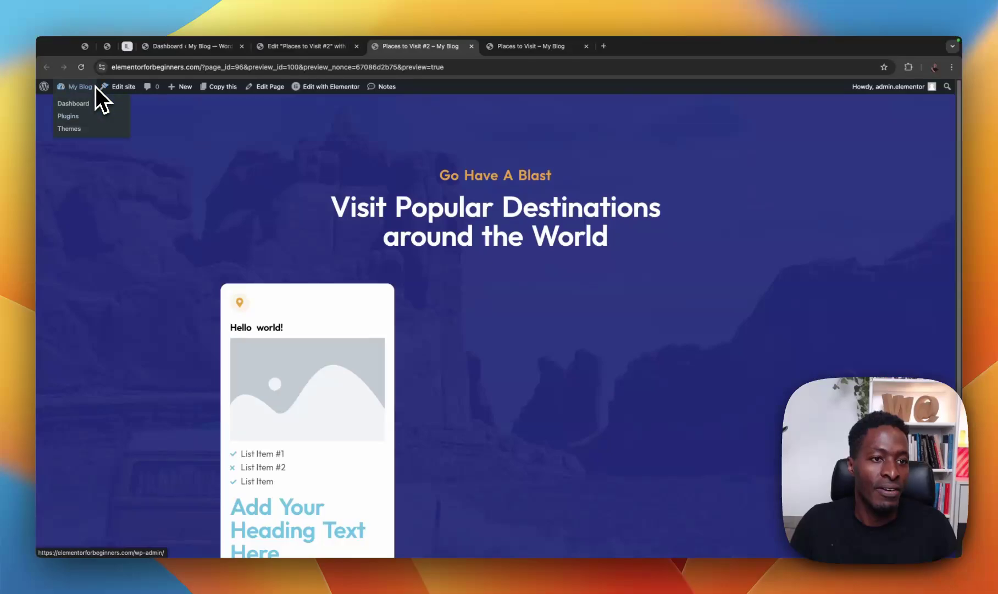
left_click(190, 47)
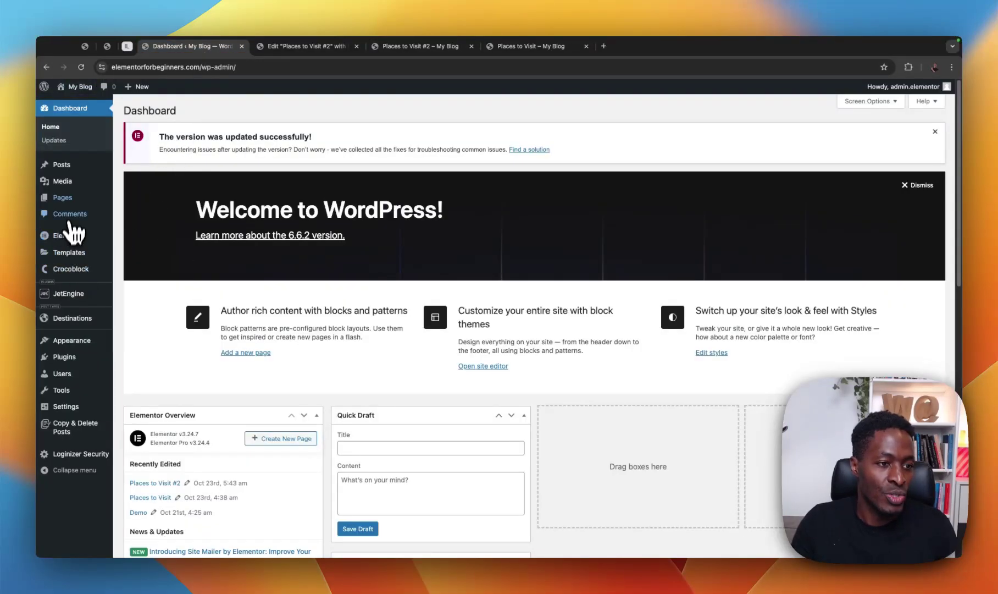
left_click(71, 200)
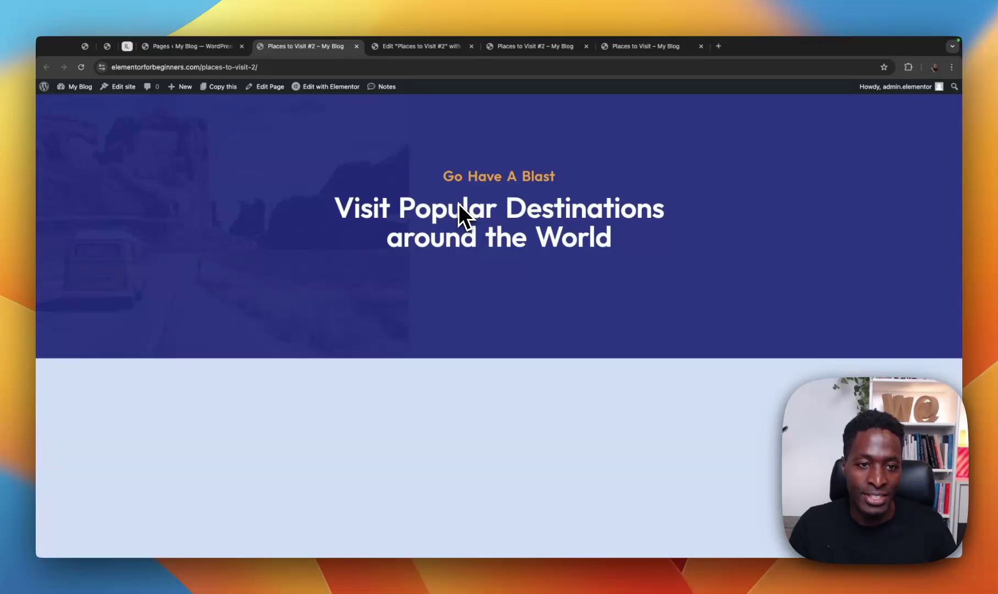
mouse_move(334, 88)
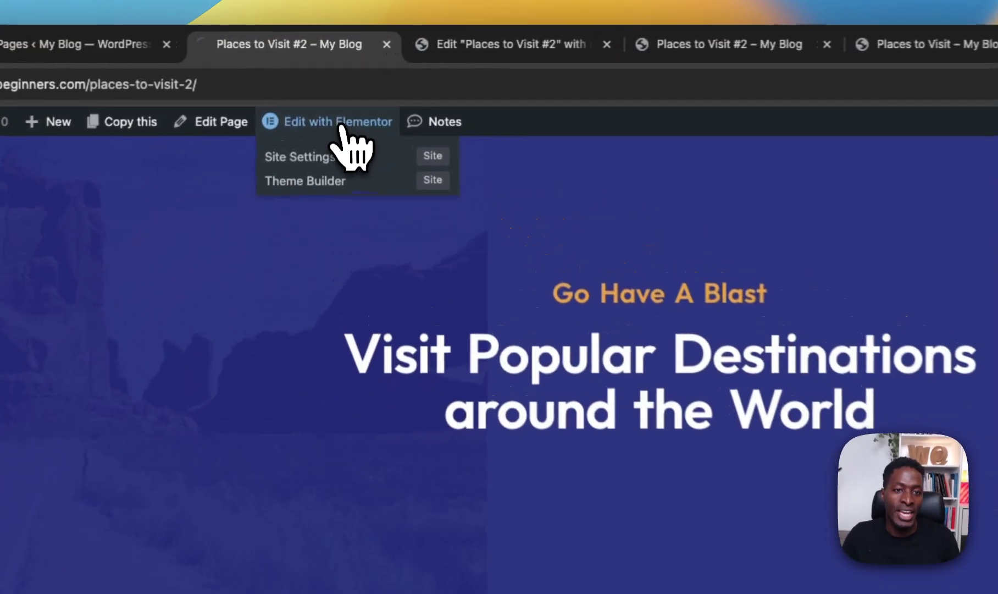
left_click(342, 125)
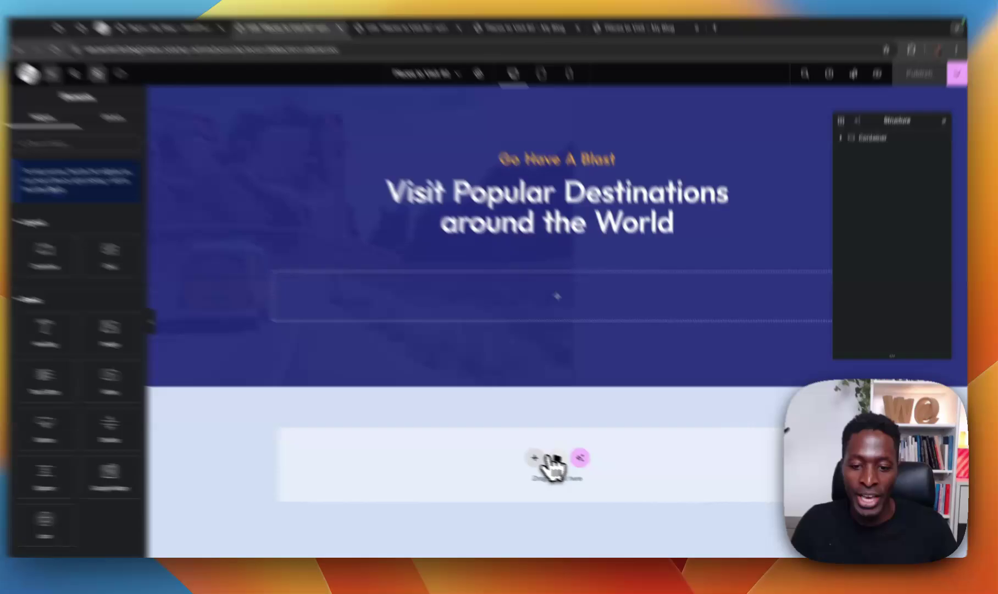
Step: Search the widgets for "loop" and add a Loop Grid to the empty container below the headings
left_click(545, 461)
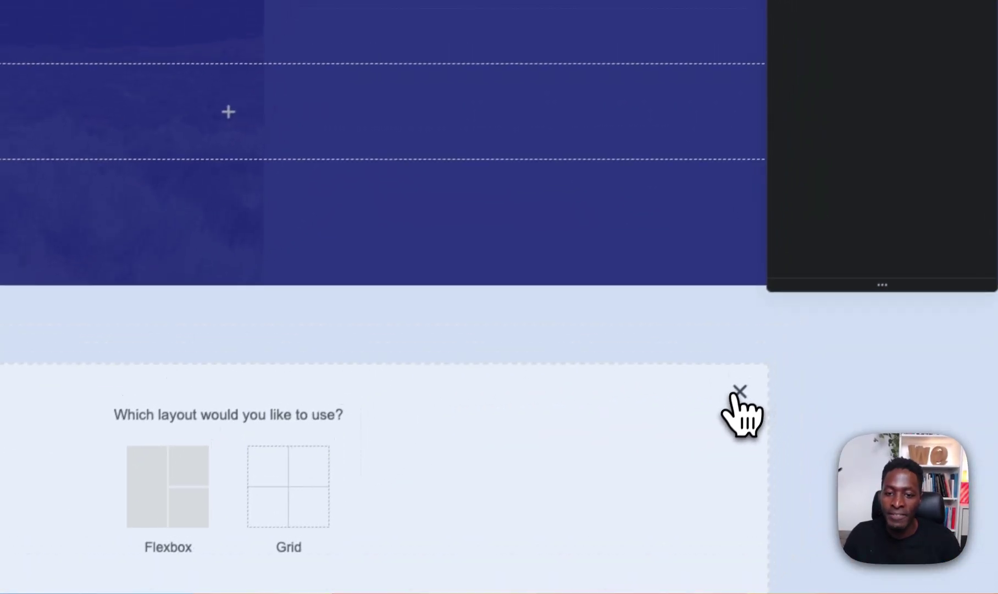
left_click(740, 391)
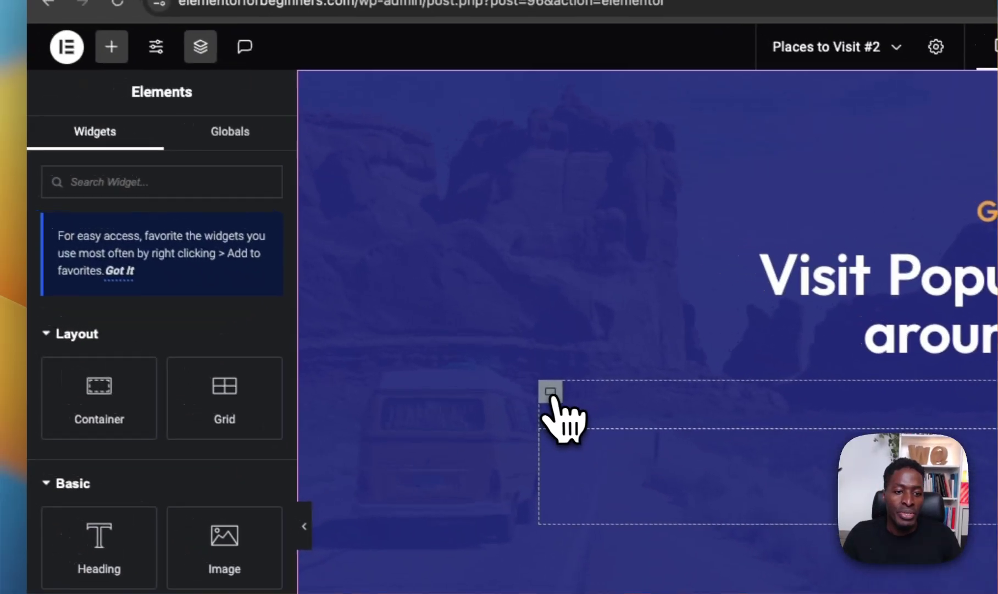
left_click(550, 392)
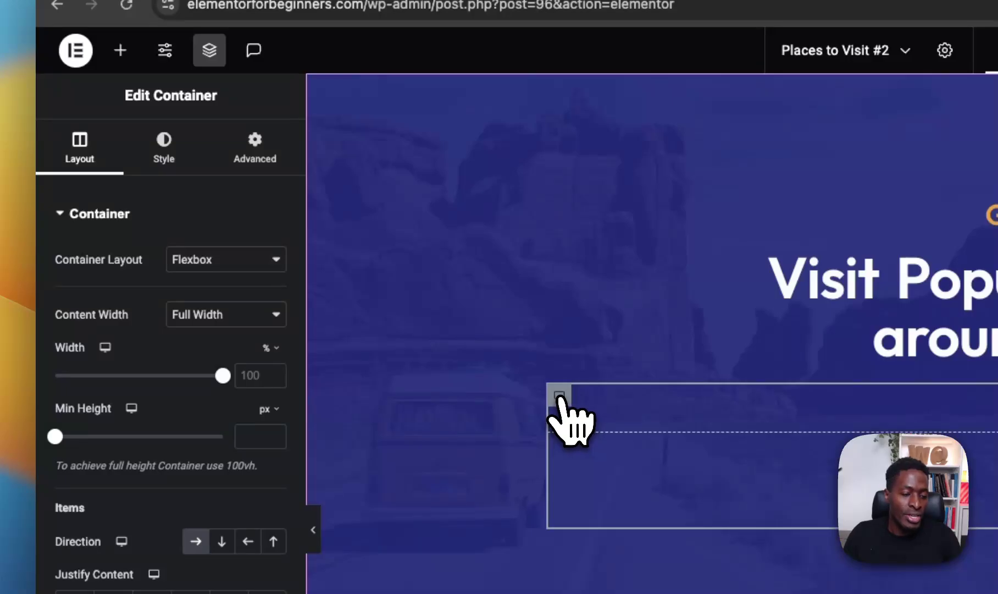
left_click(121, 50)
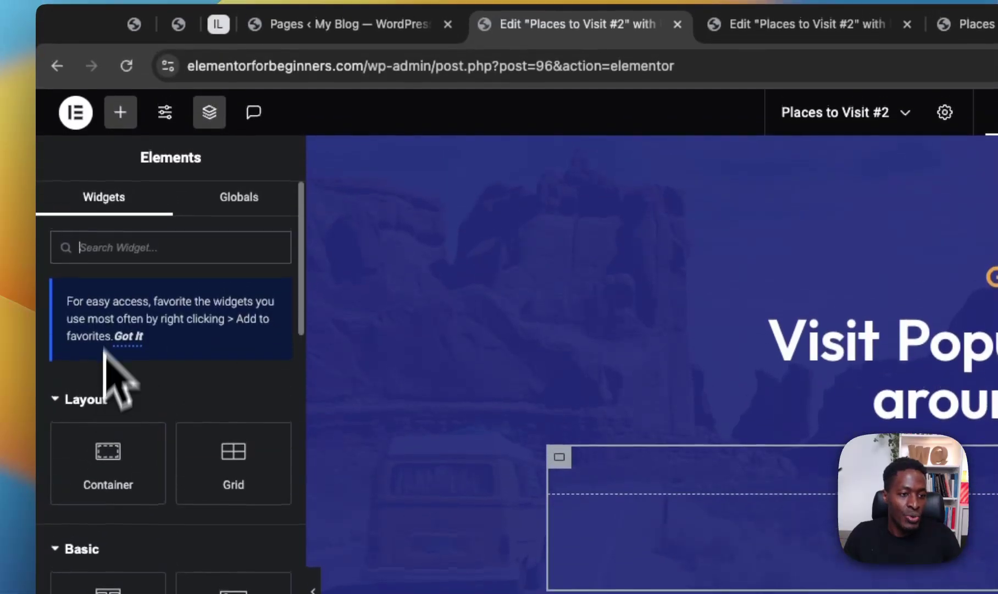
type("loop")
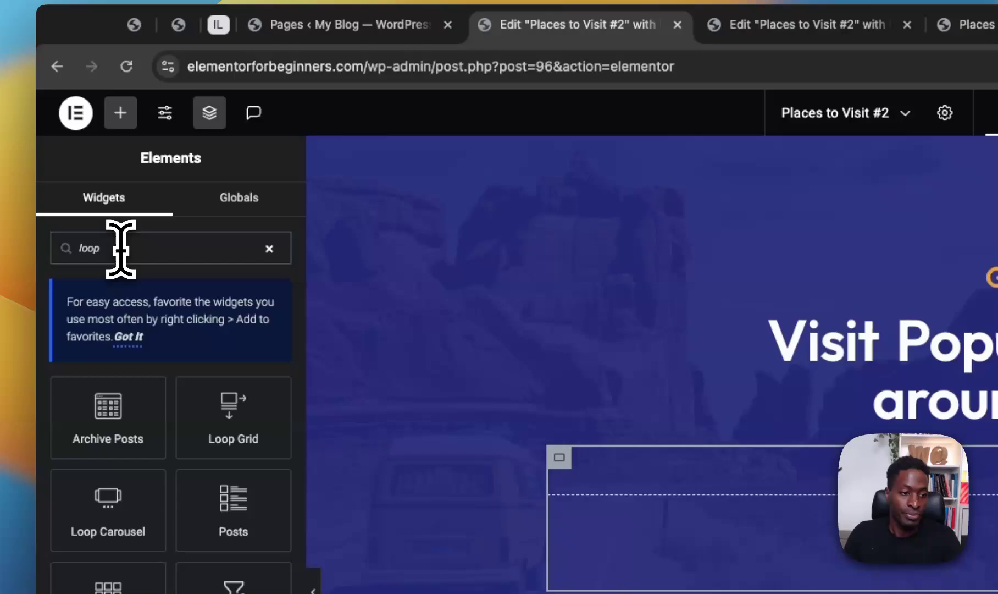
left_click_drag(206, 385, 703, 469)
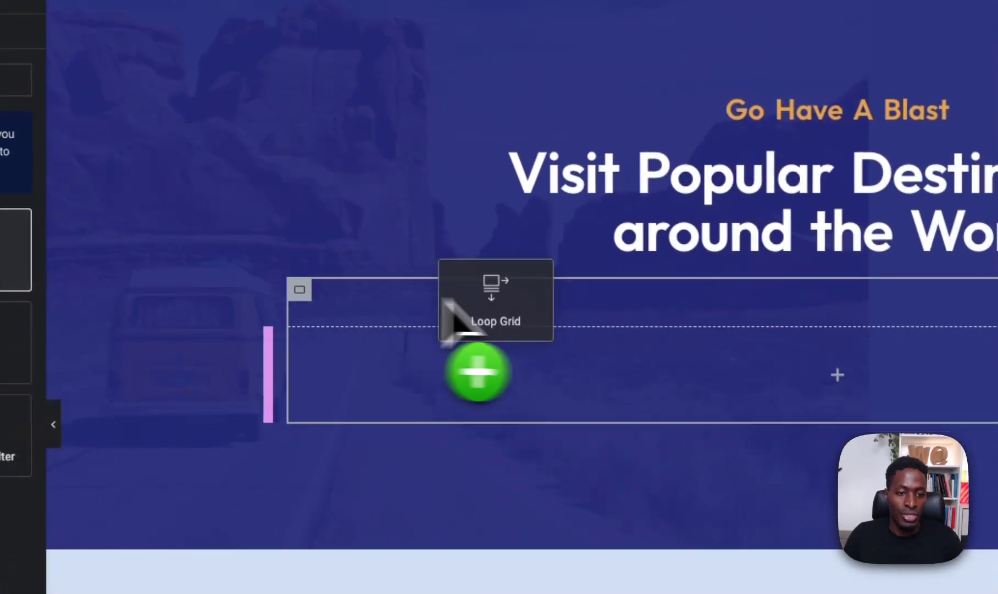
left_click_drag(444, 302, 882, 345)
left_click_drag(732, 244, 728, 244)
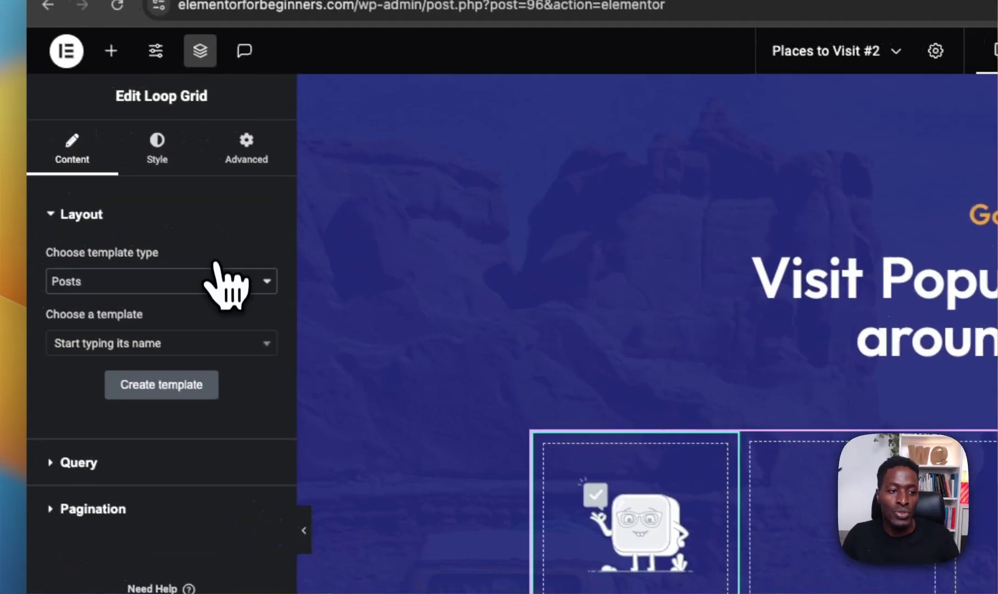
Step: Assign the New Destinations template to the Loop Grid, keeping the template type as Posts
left_click(133, 235)
left_click(82, 237)
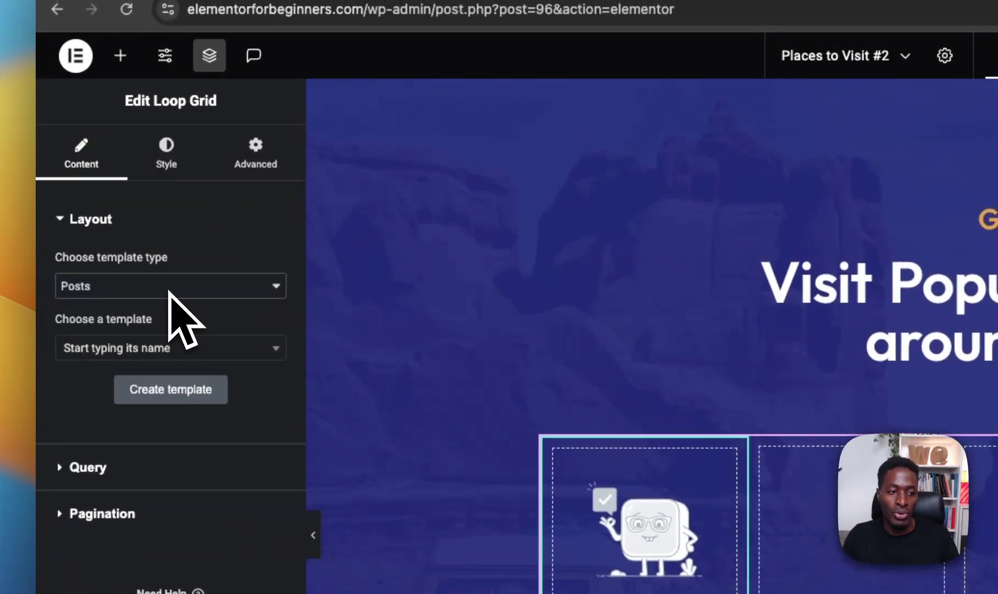
left_click(165, 352)
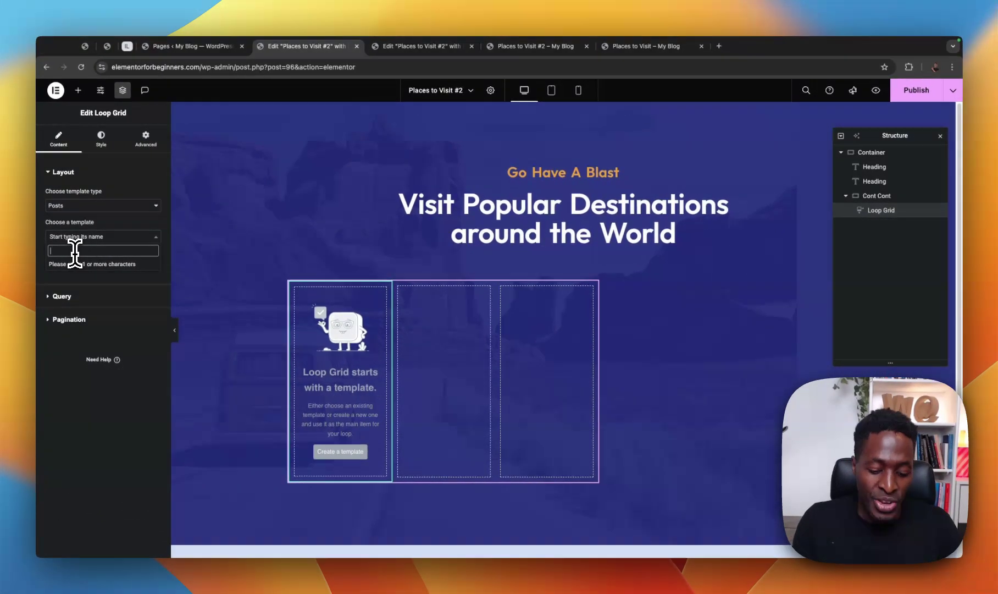
type("new")
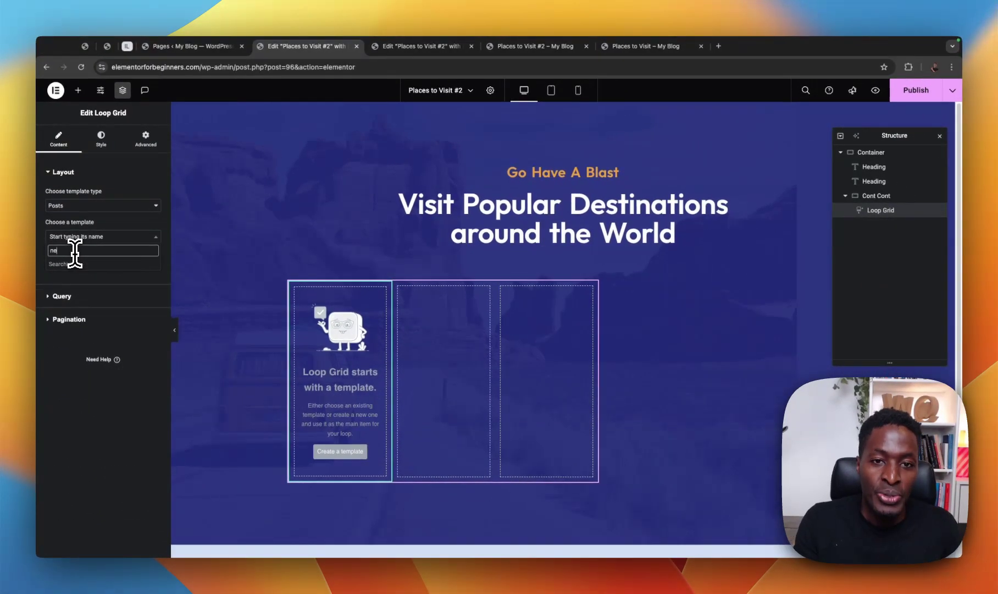
type(" de")
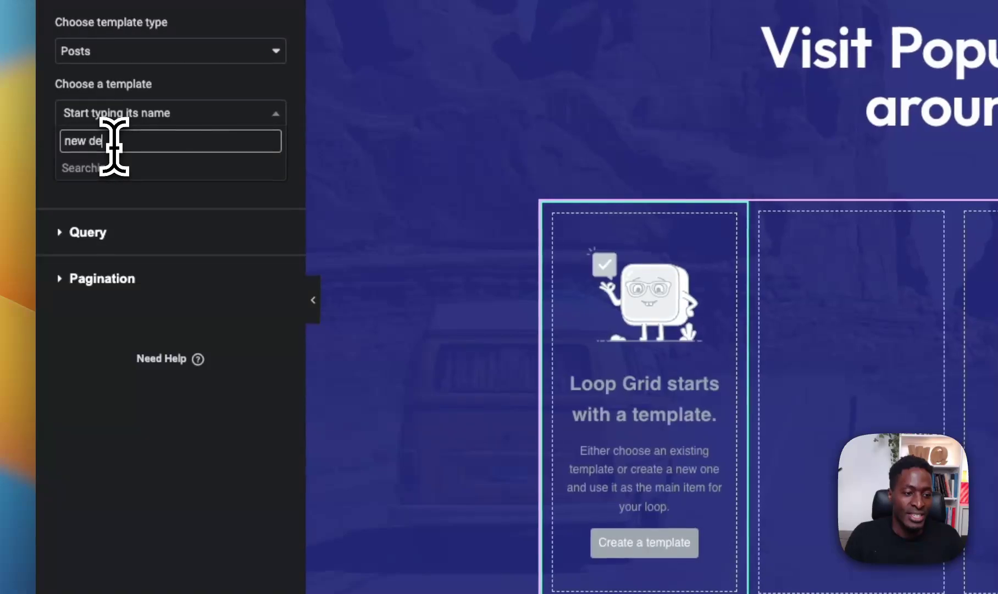
left_click(117, 175)
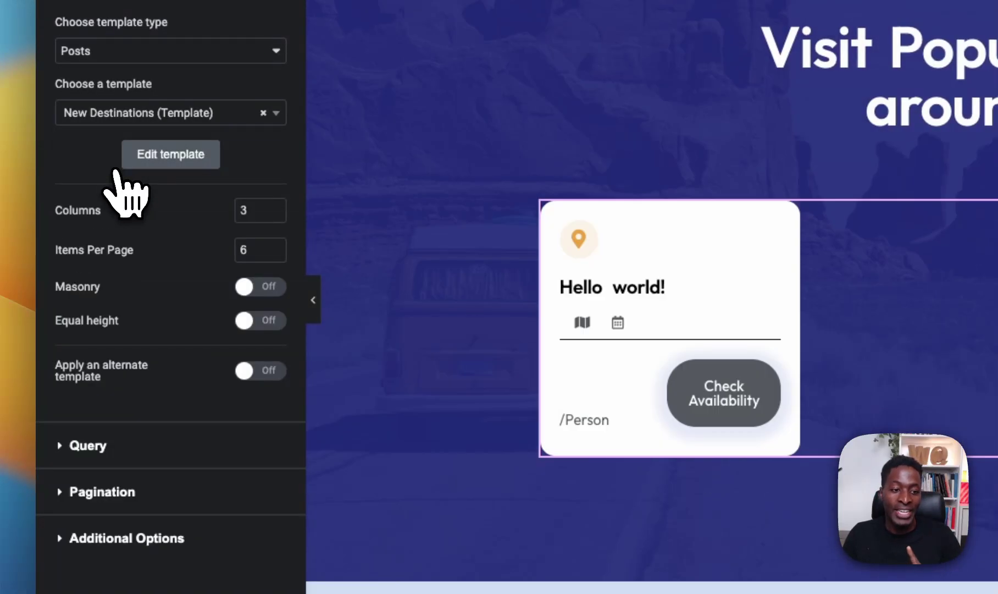
Step: Set the Loop Grid's query source to Destinations
left_click(112, 457)
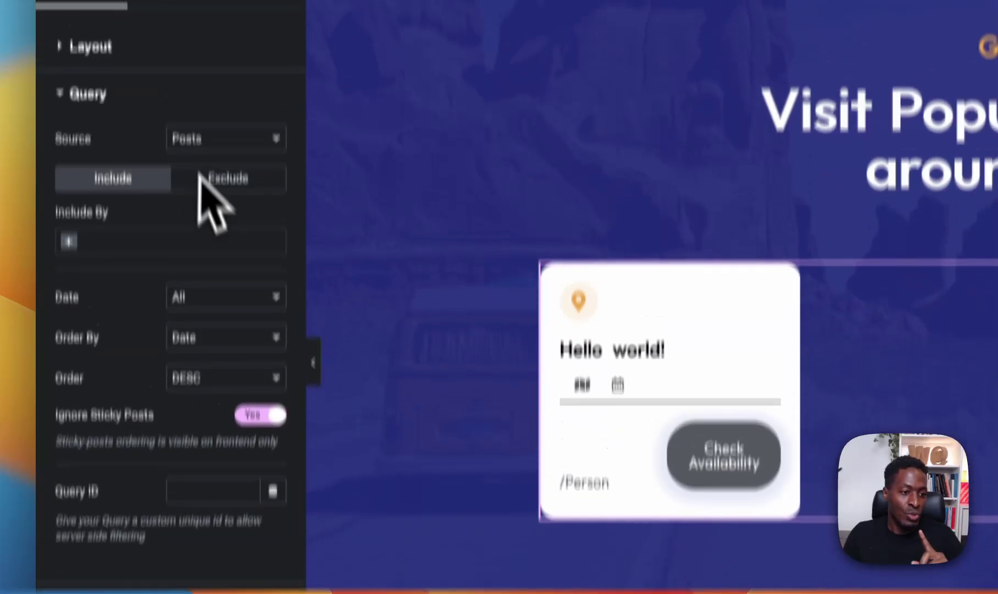
left_click(219, 76)
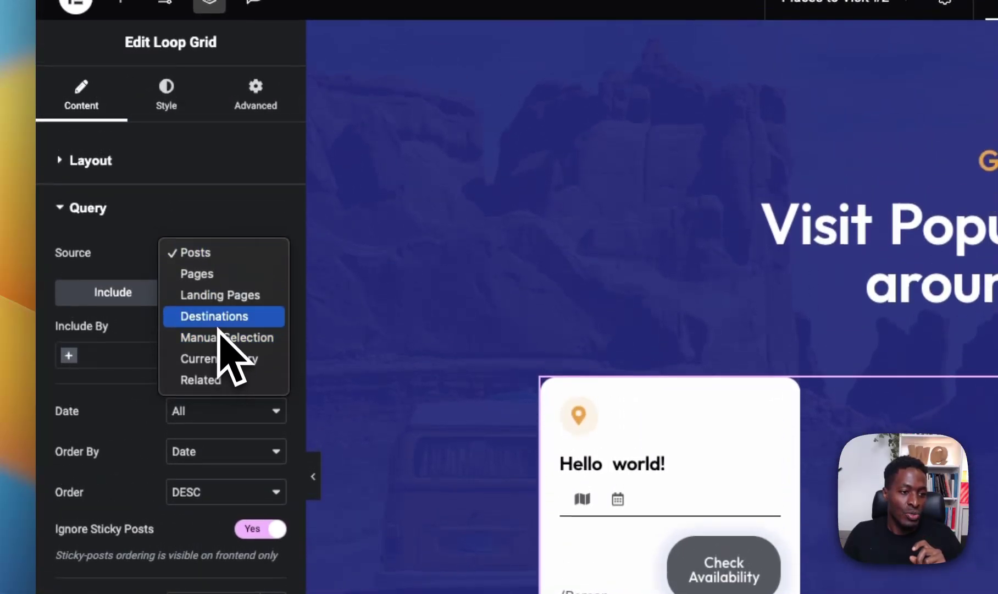
left_click(219, 317)
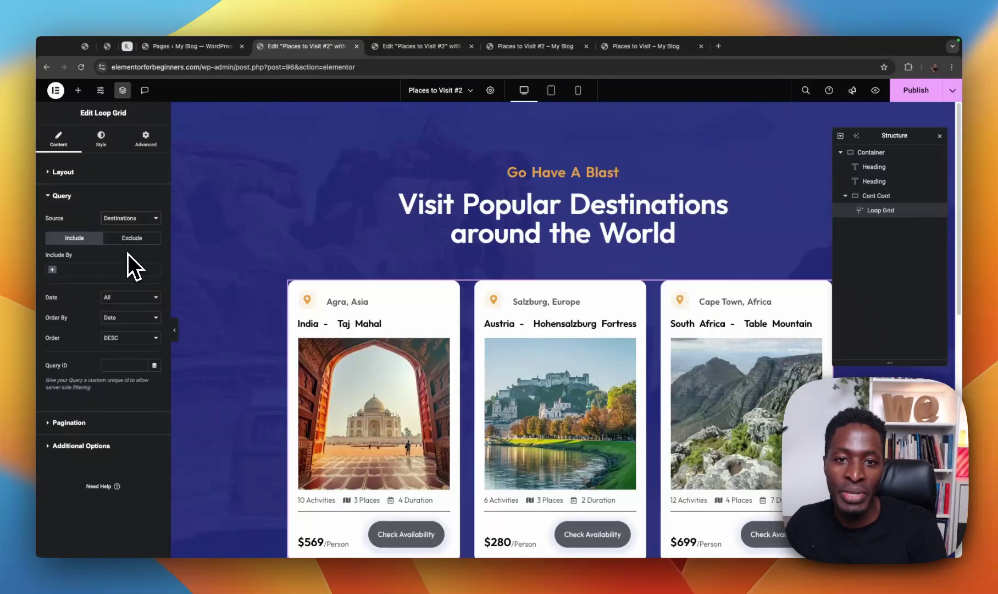
Step: Save the Places to Visit #2 page as a draft and preview its changes
scroll(425, 278, "down", 3)
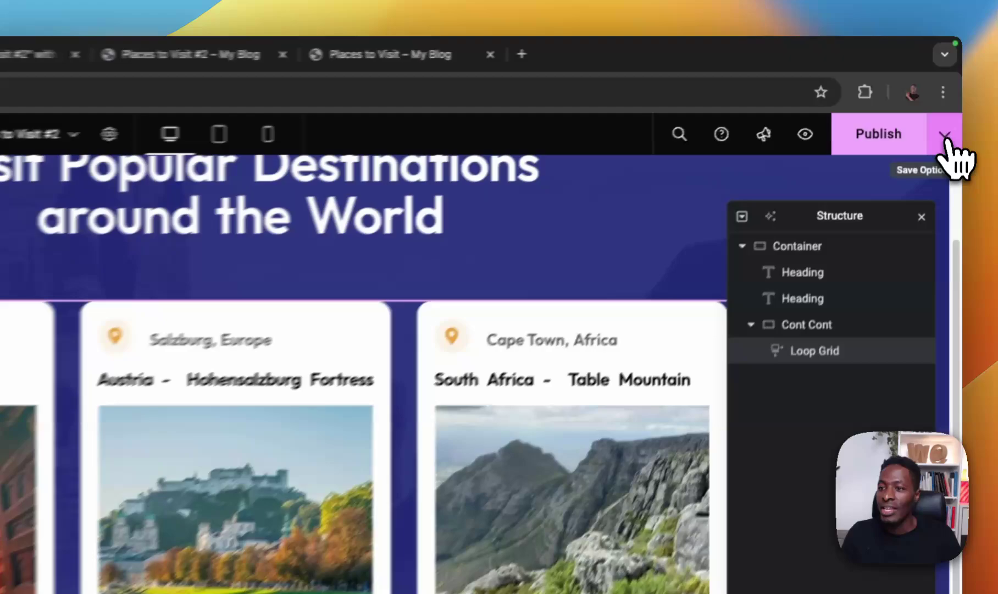
left_click(953, 90)
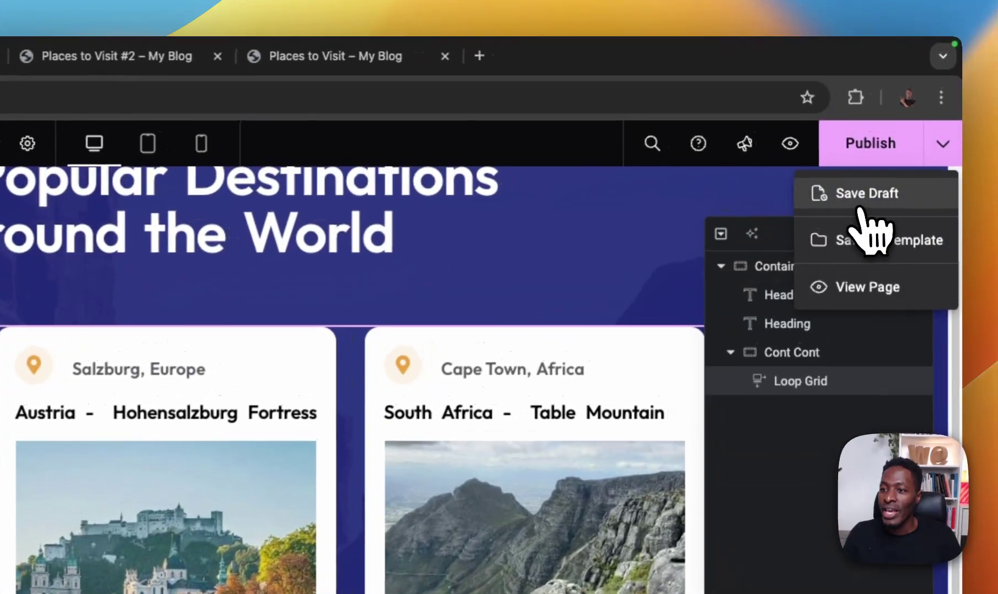
left_click(910, 114)
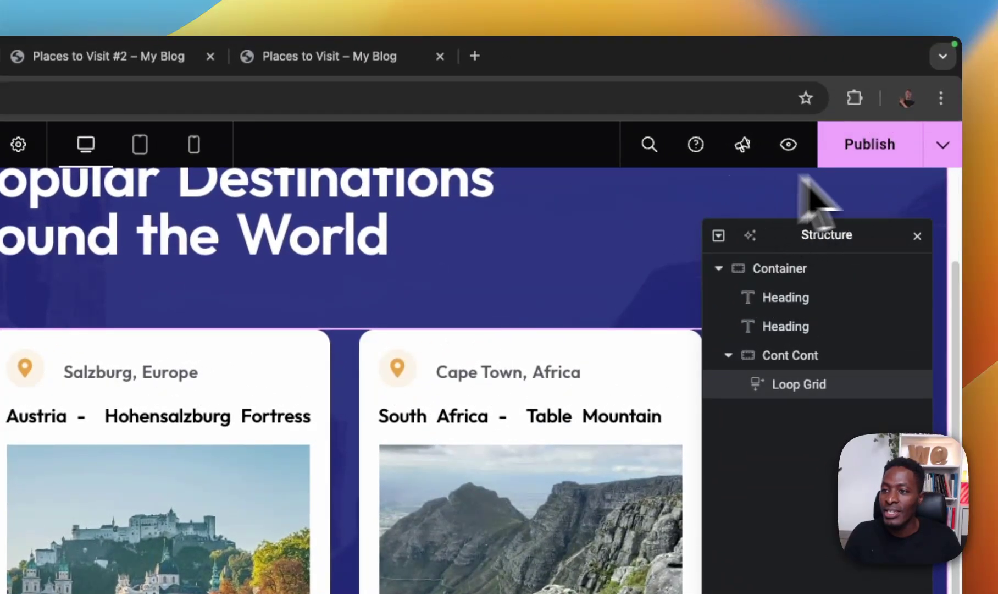
left_click(800, 146)
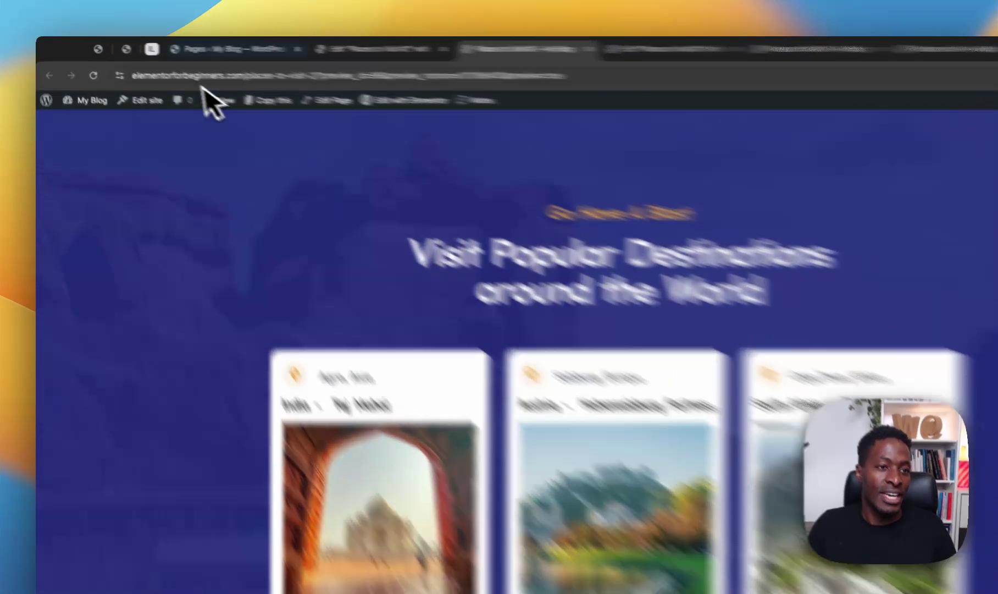
Step: Open the list of all Destinations in the WordPress dashboard and make one copy of the Table Mountain post
left_click(187, 46)
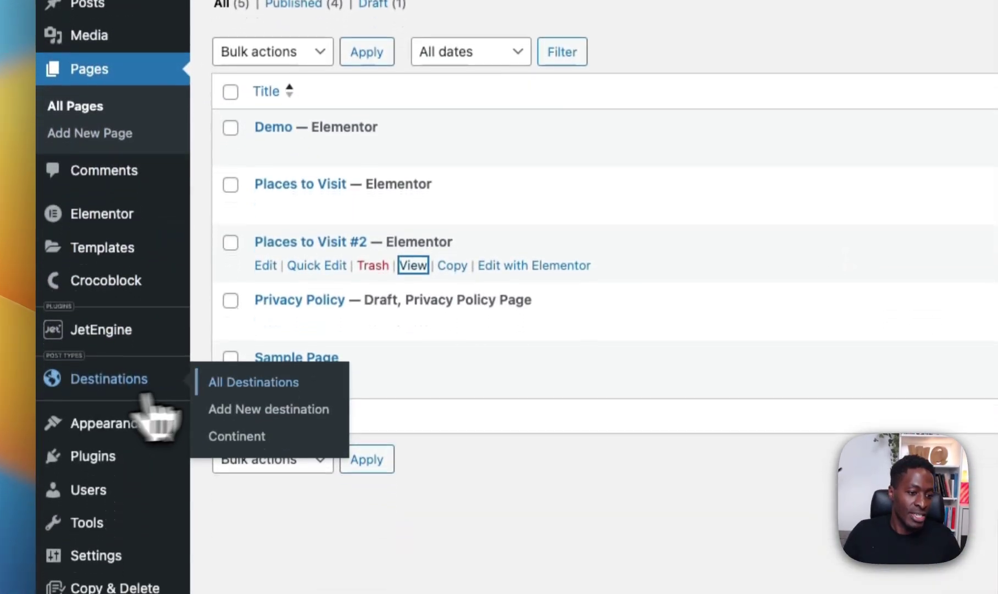
left_click(237, 384)
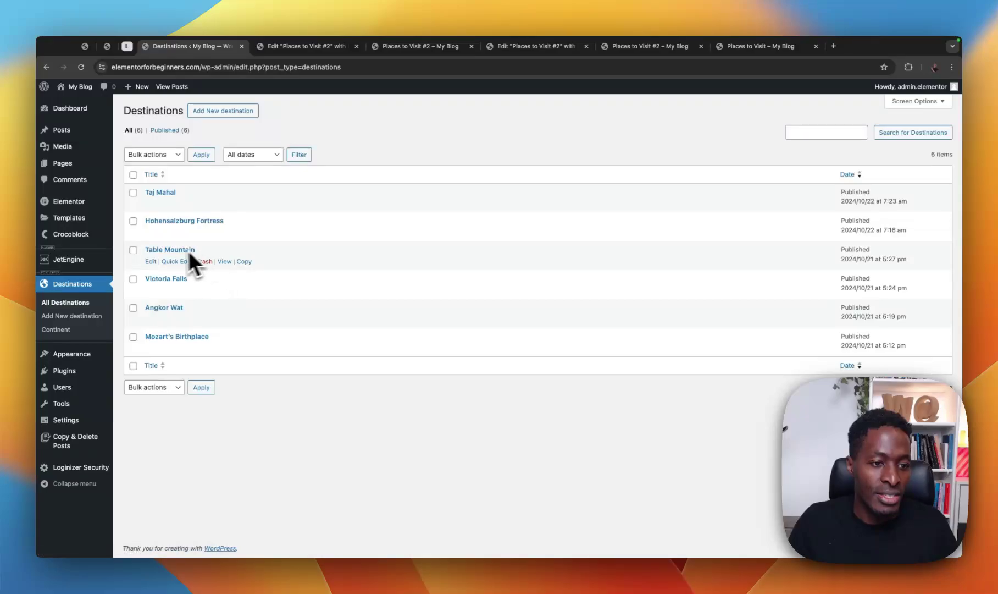
left_click(239, 261)
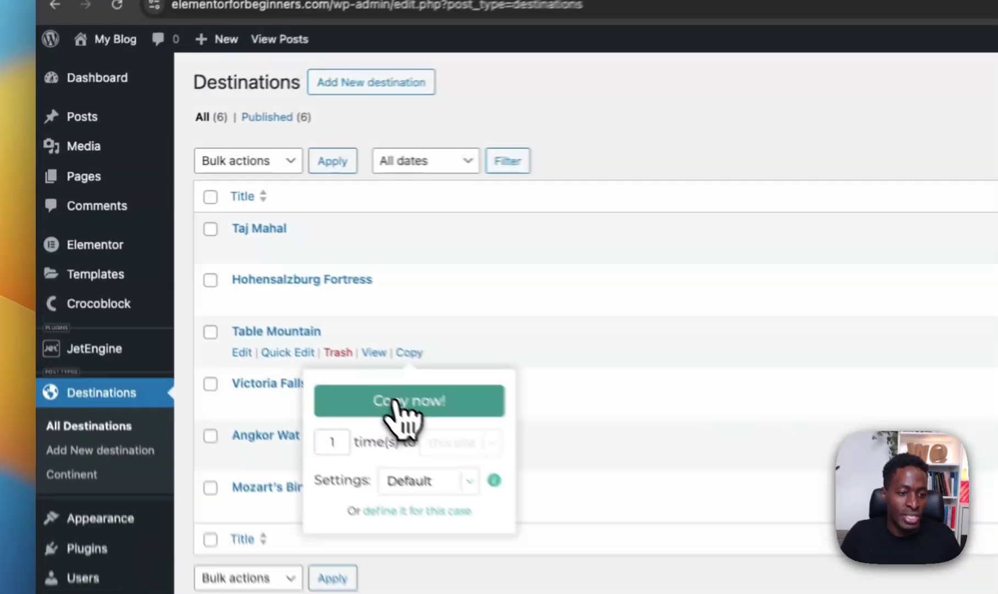
left_click(237, 287)
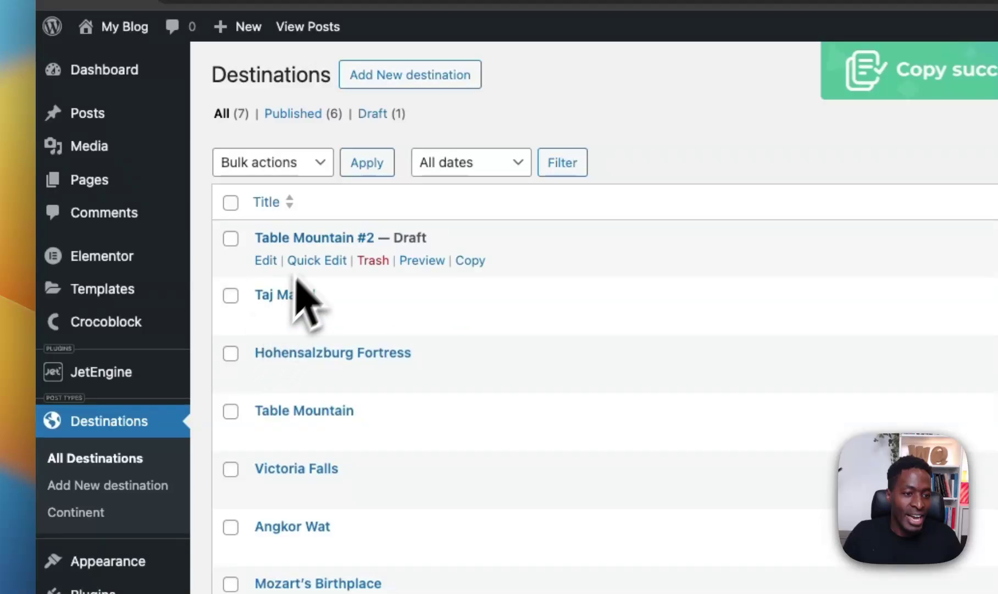
Step: Open the Table Mountain #2 copy for editing and replace "Table" with "Desk" in its title
left_click(266, 261)
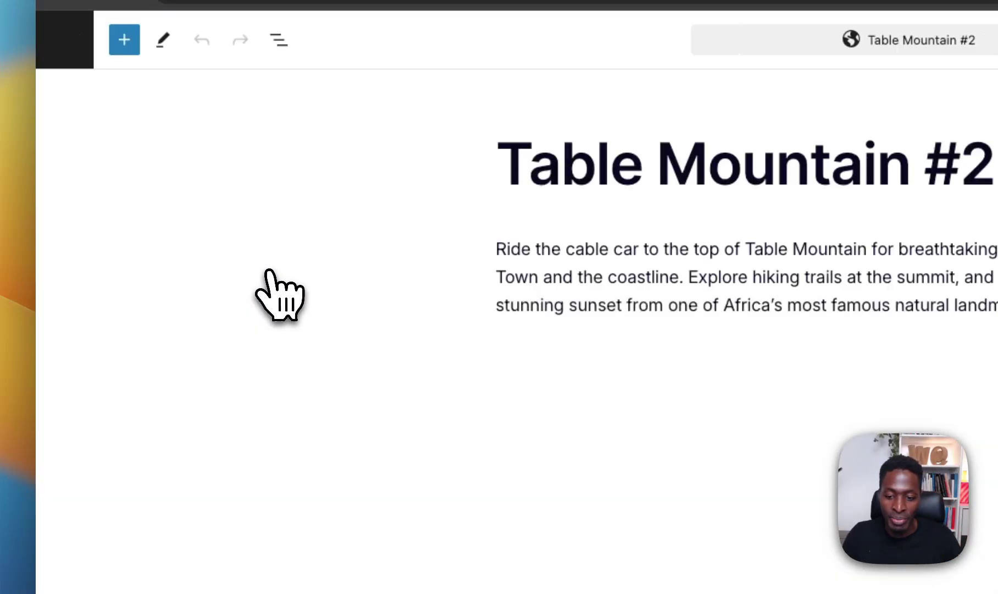
left_click(632, 171)
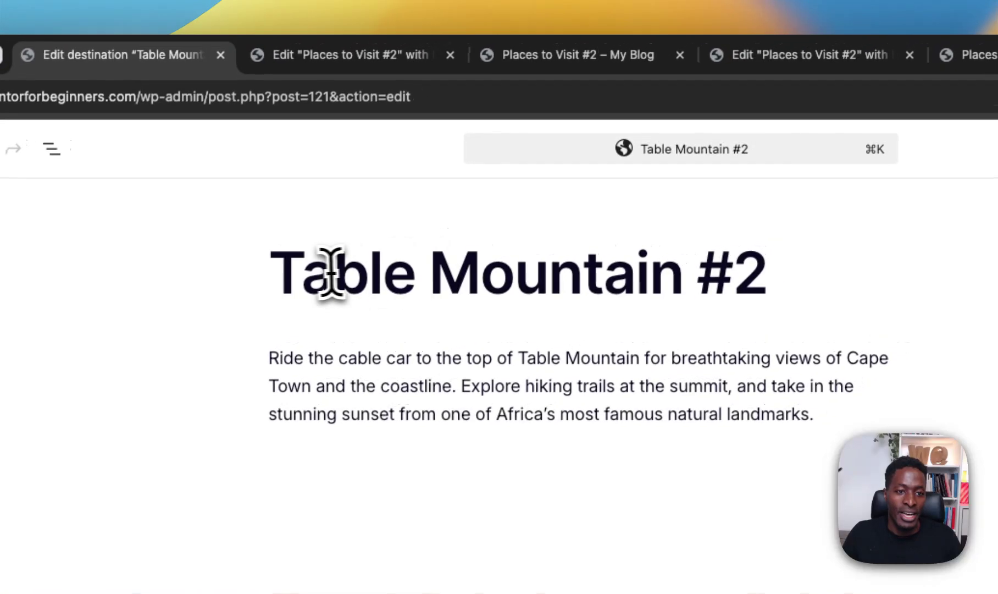
double_click(347, 256)
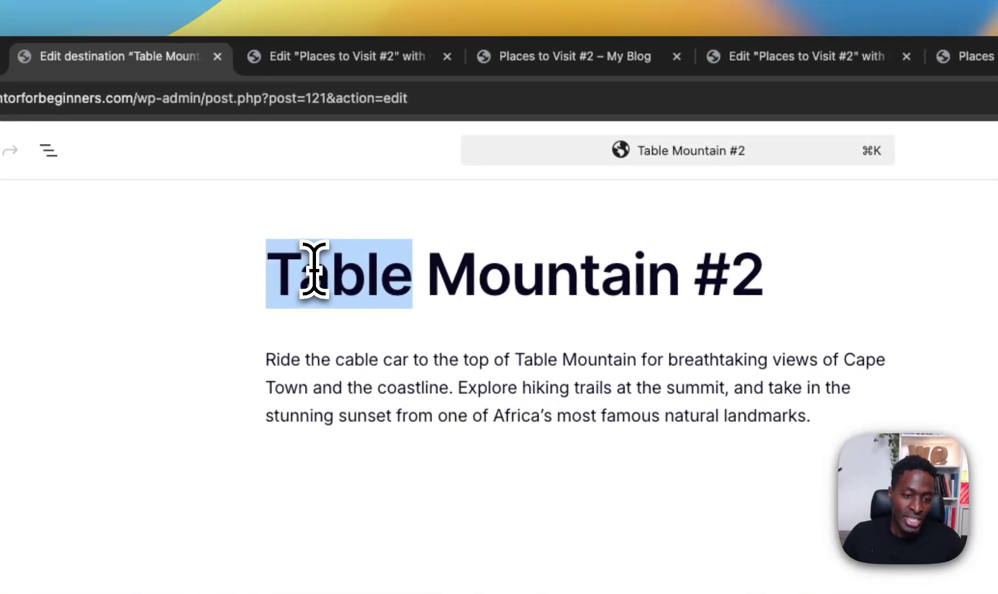
type("Desk")
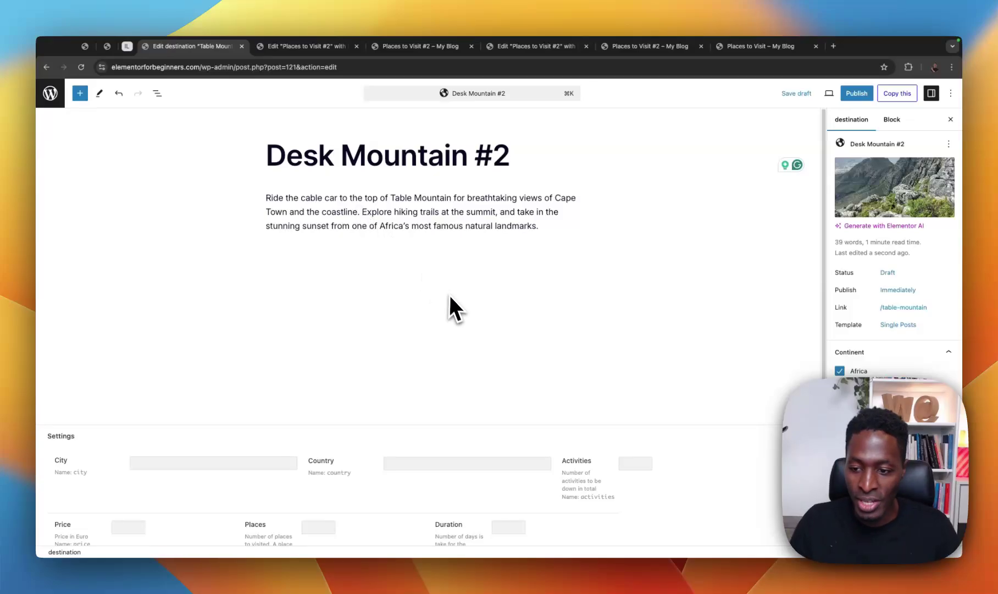
Step: Change the destination's continent from Africa to Asia
scroll(467, 305, "down", 2)
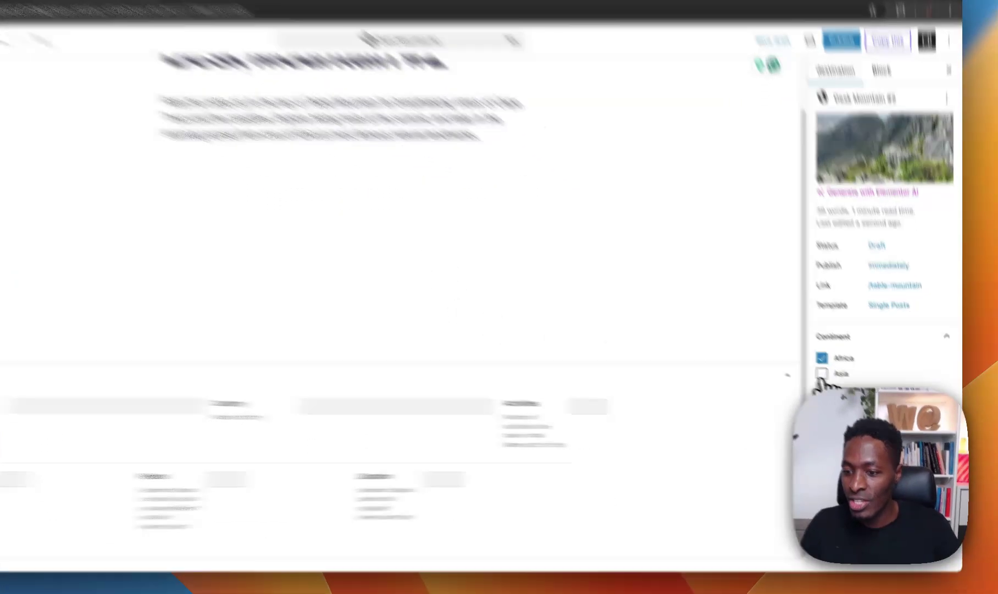
left_click(840, 384)
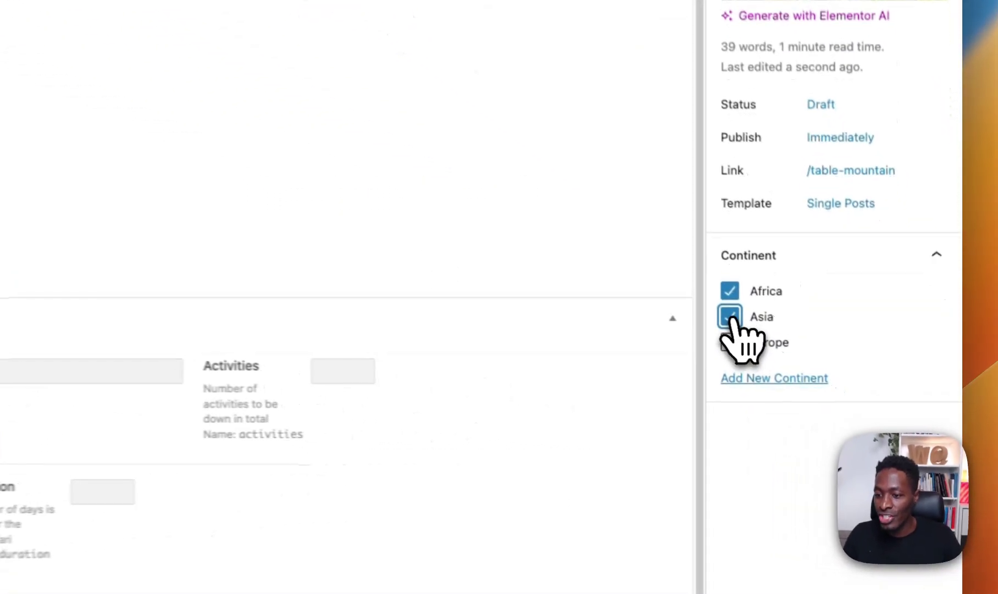
left_click(840, 371)
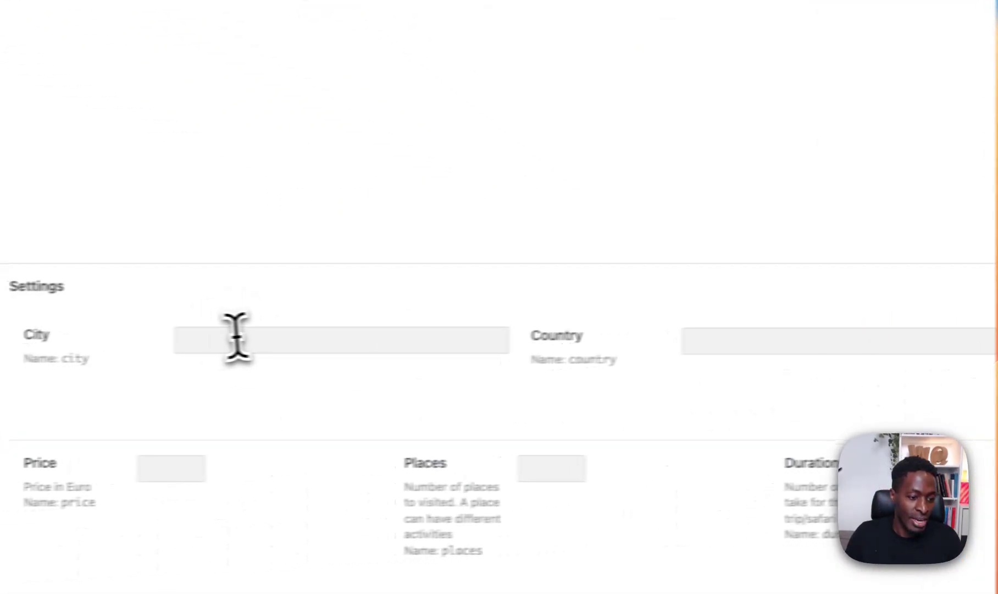
Step: Fill in the destination's city as Sikkim, country as India and number of activities as 5
left_click(277, 336)
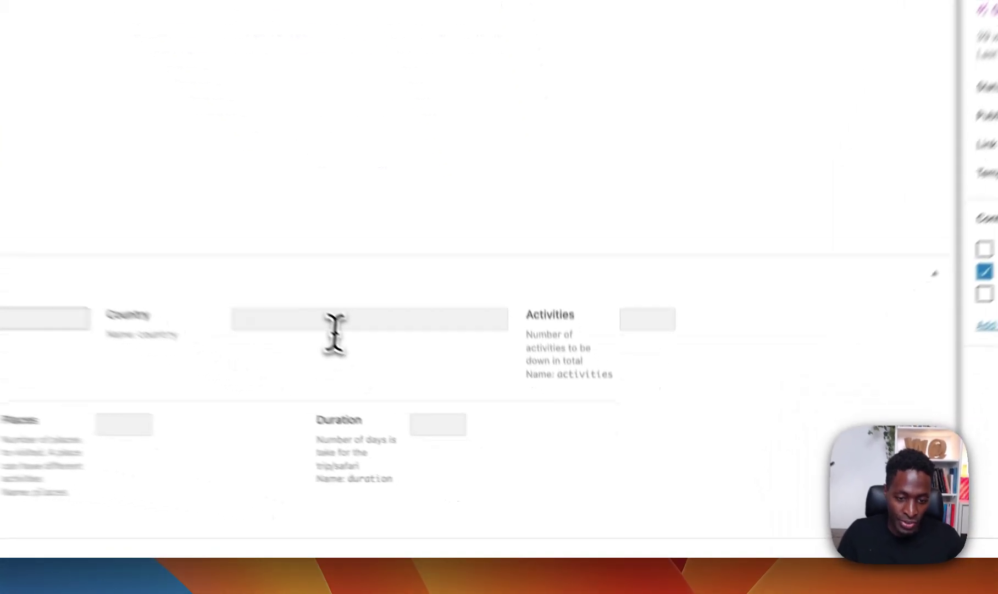
left_click(445, 414)
type("India")
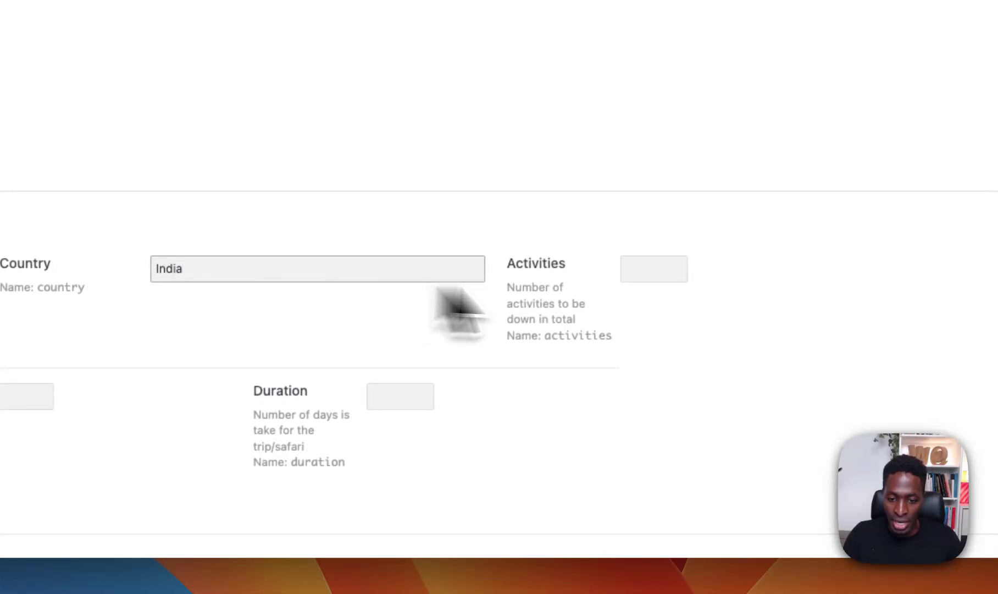
left_click(651, 269)
type("5")
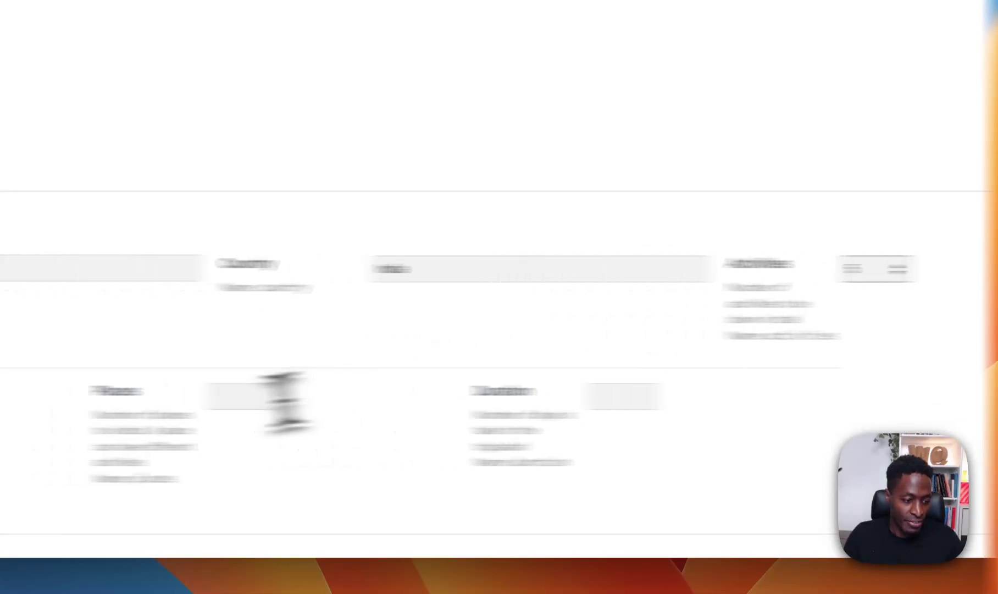
Step: Set the destination's price to 654 and its number of places to 3
left_click(217, 396)
type("654")
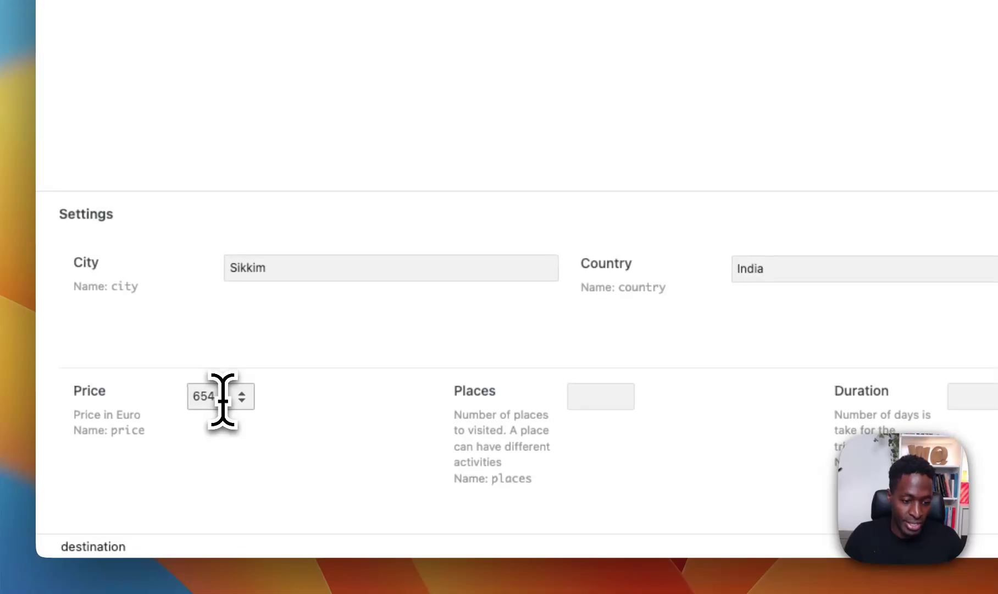
key("Tab")
type("3")
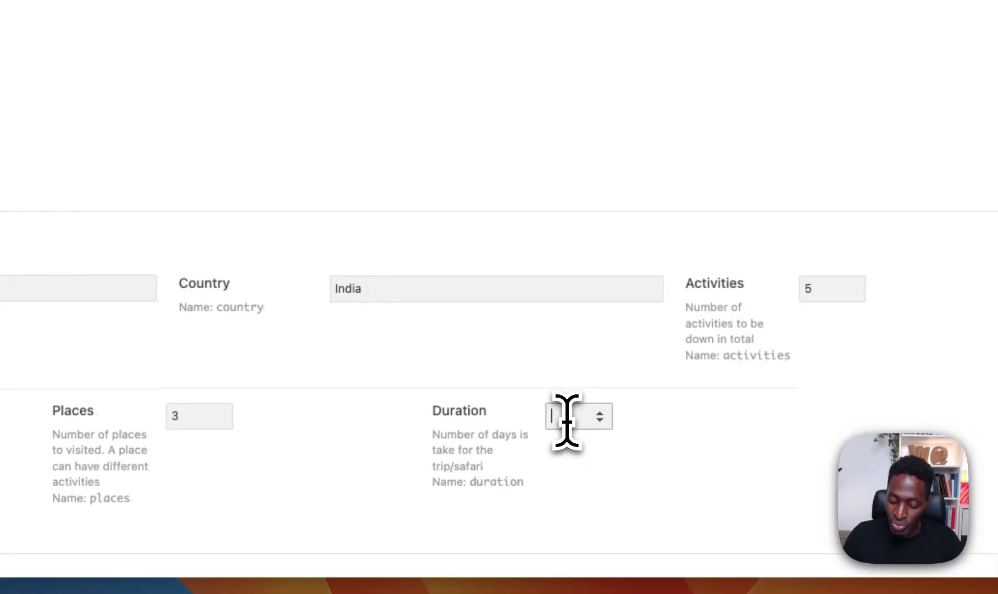
Step: Remove "#2" from the destination's title and publish the Desk Mountain post
scroll(520, 264, "up", 10)
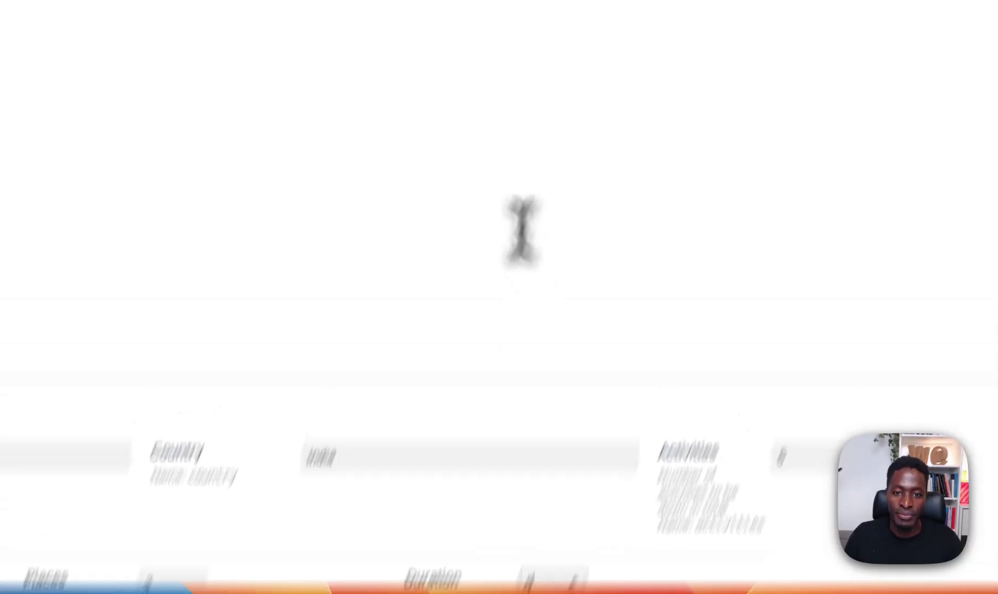
left_click_drag(373, 131, 454, 134)
key("BackSpace")
key("BackSpace")
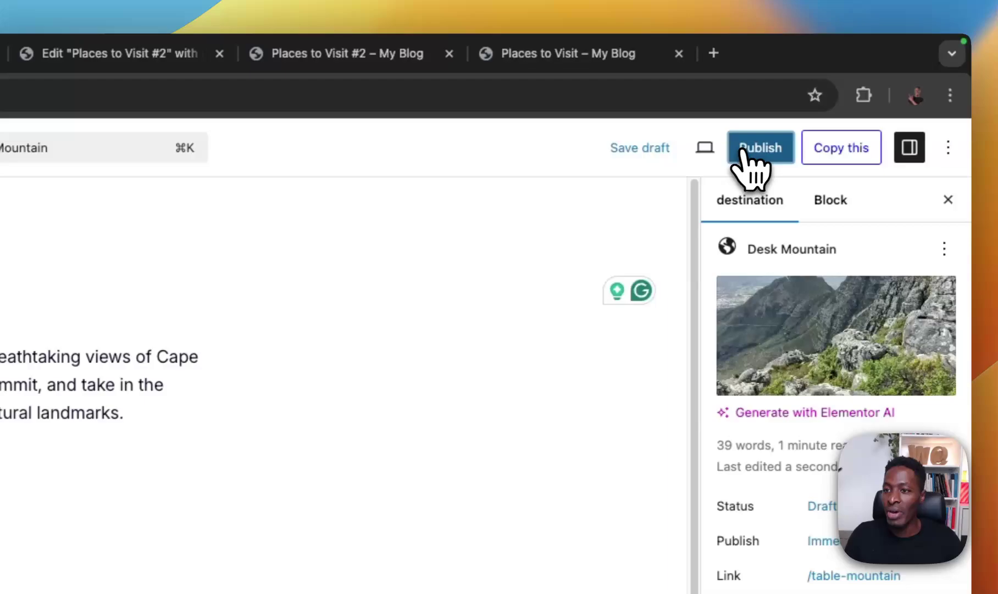
left_click(822, 123)
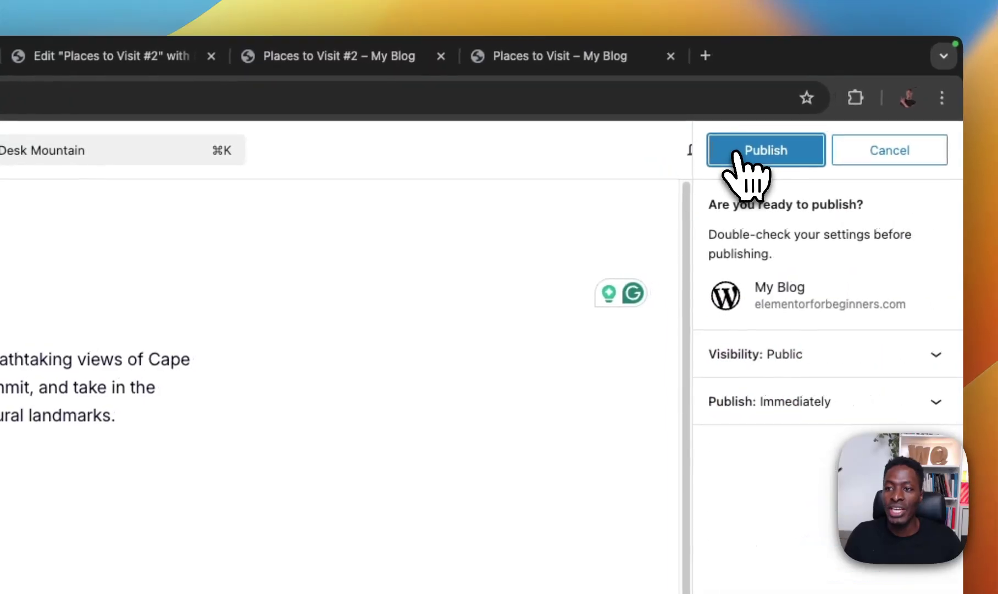
left_click(819, 125)
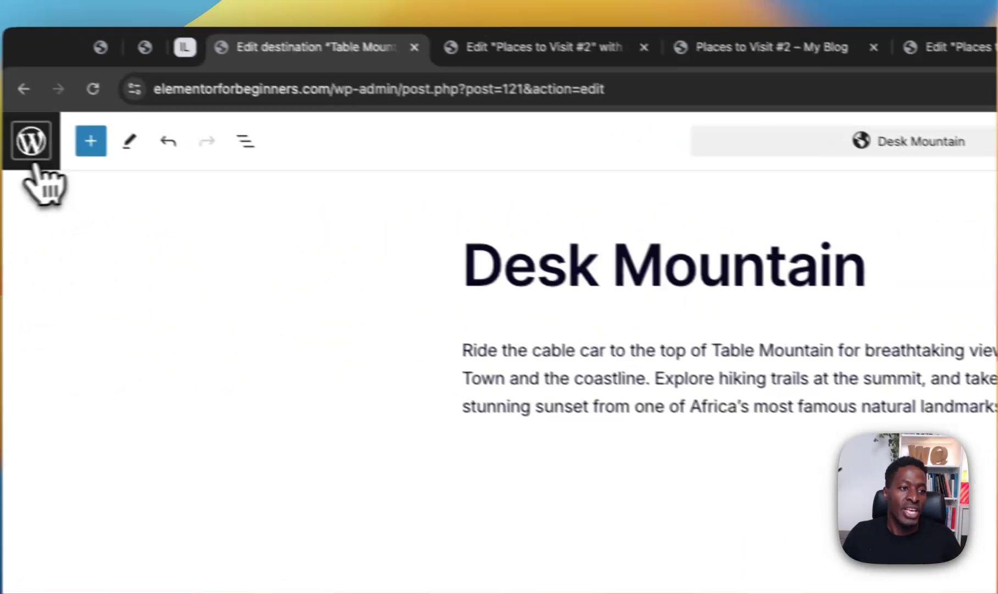
Step: Return to the Destinations list and close the older Places to Visit #2 page tab
left_click(31, 139)
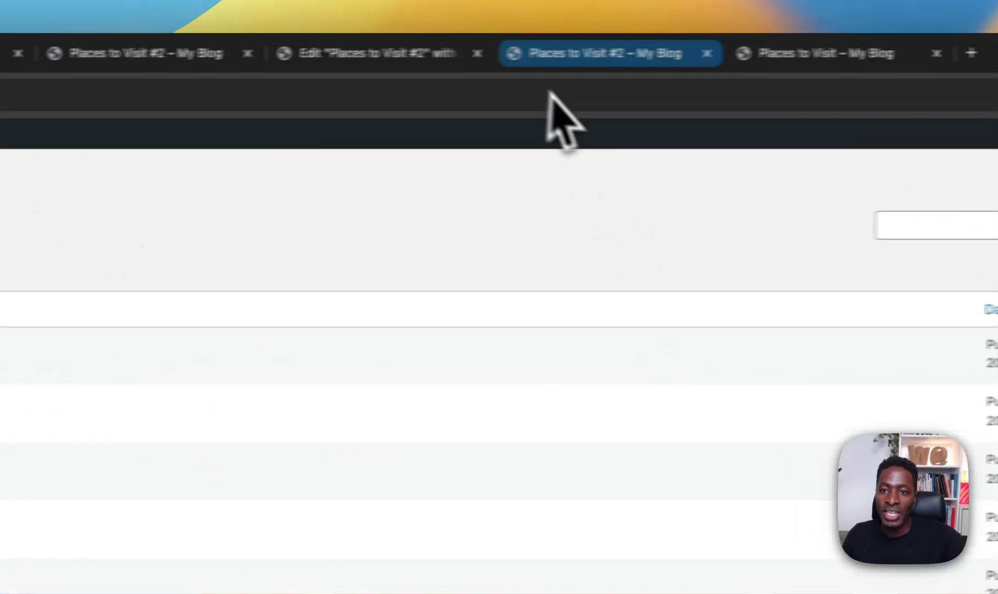
left_click(511, 65)
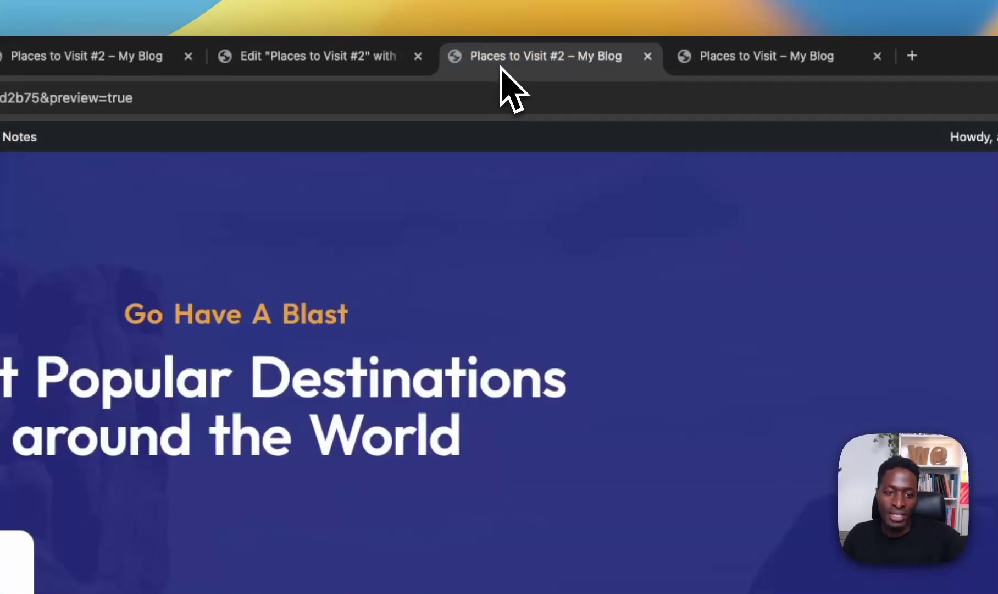
left_click(641, 57)
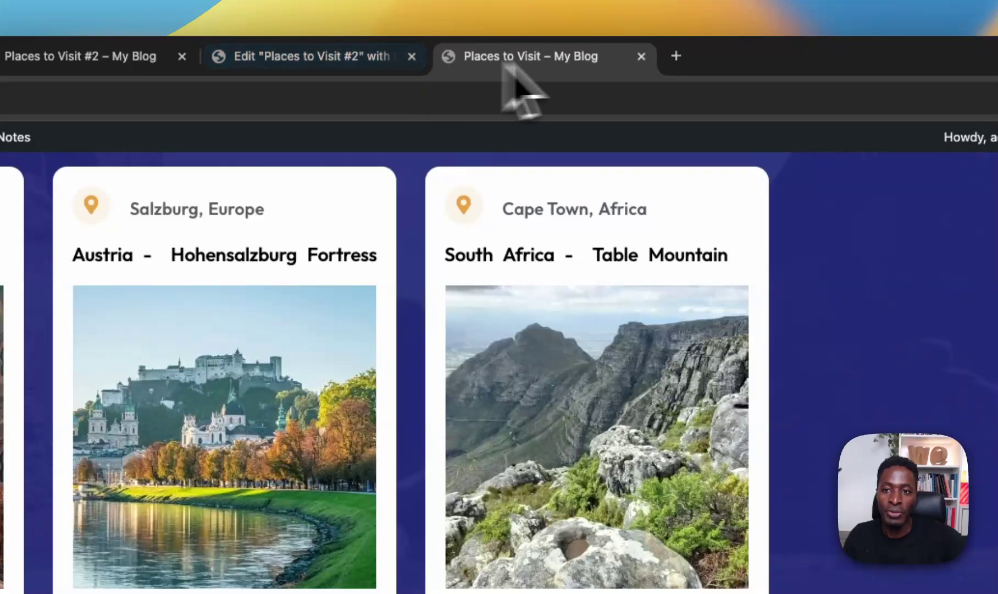
Step: Close the old Places to Visit page tab and switch to the Places to Visit #2 page preview
left_click(641, 57)
left_click(65, 62)
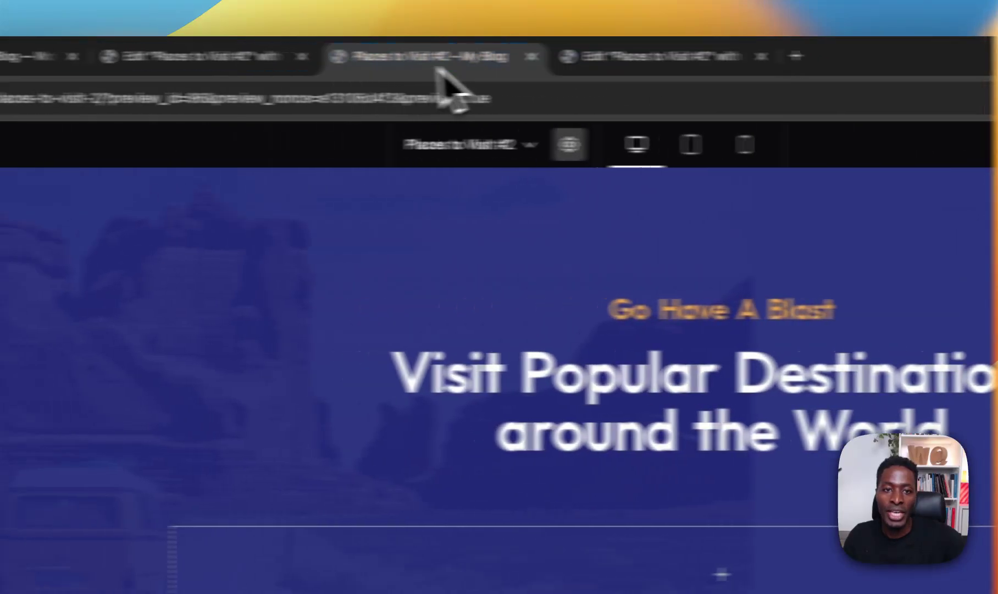
left_click_drag(65, 62, 45, 62)
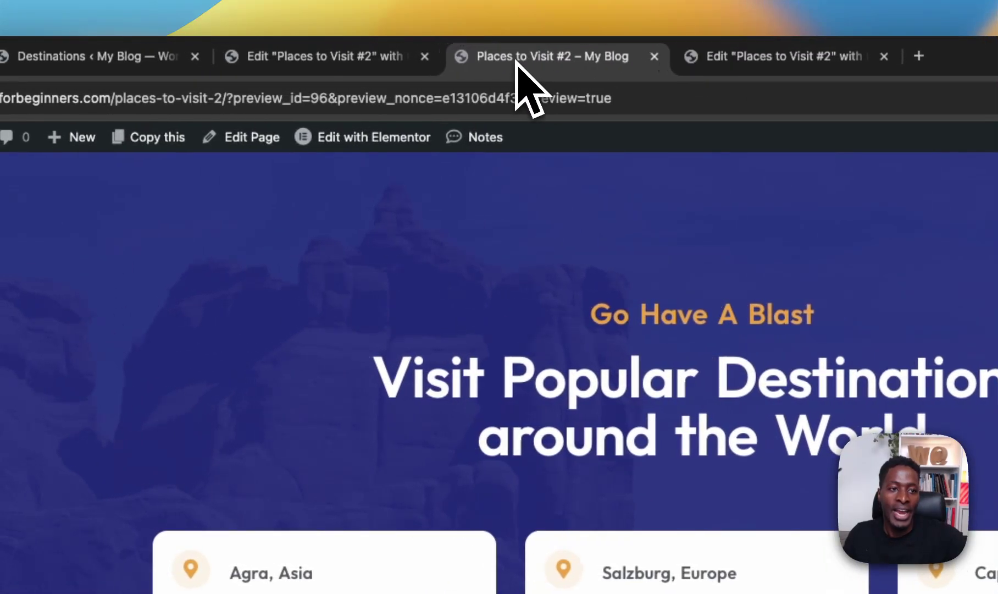
Step: Try to strip the preview parameters from the Places to Visit #2 page address, and reload the page
left_click_drag(229, 98, 653, 144)
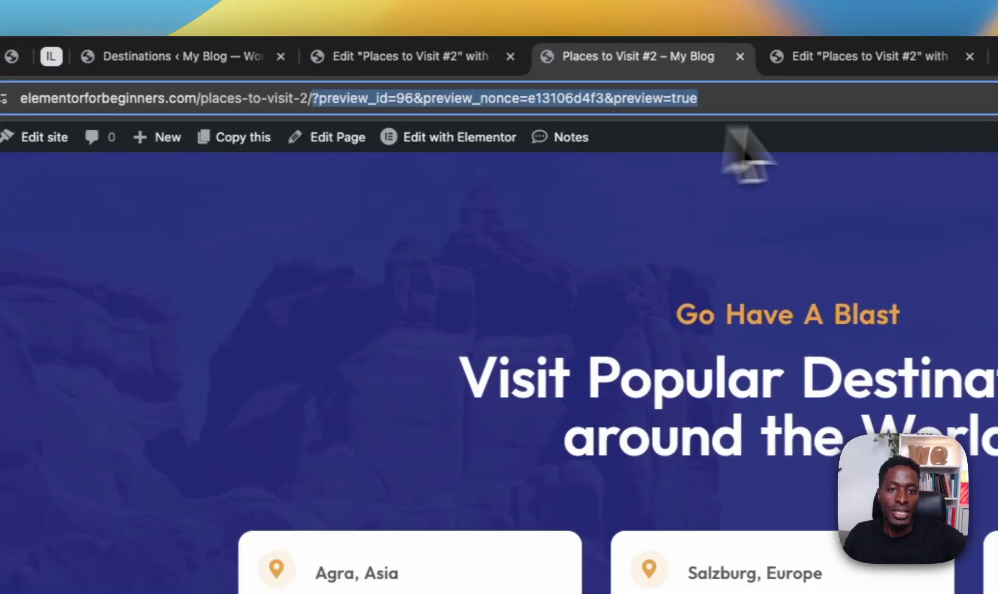
key("BackSpace")
left_click(150, 191)
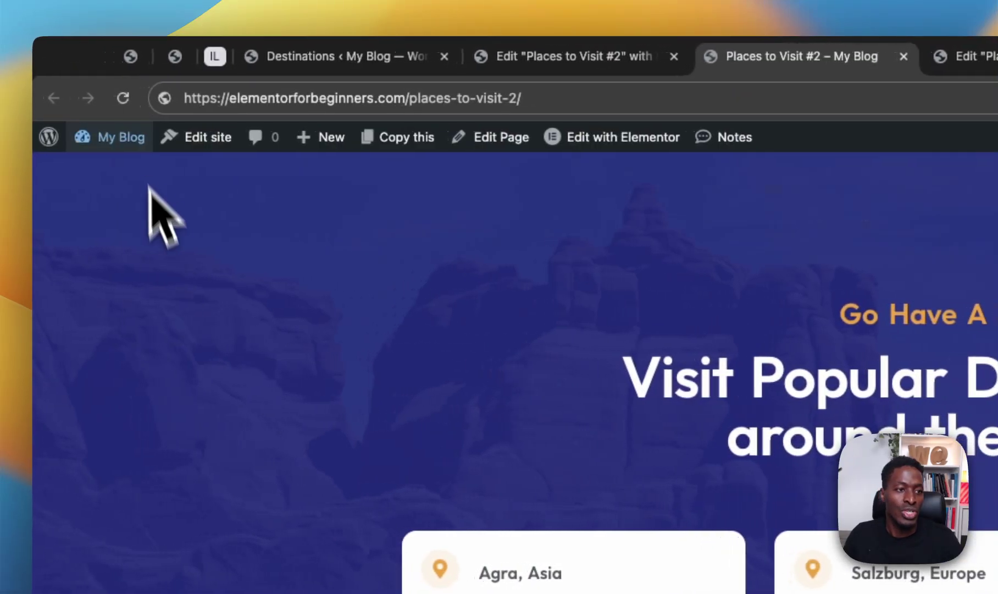
left_click(130, 104)
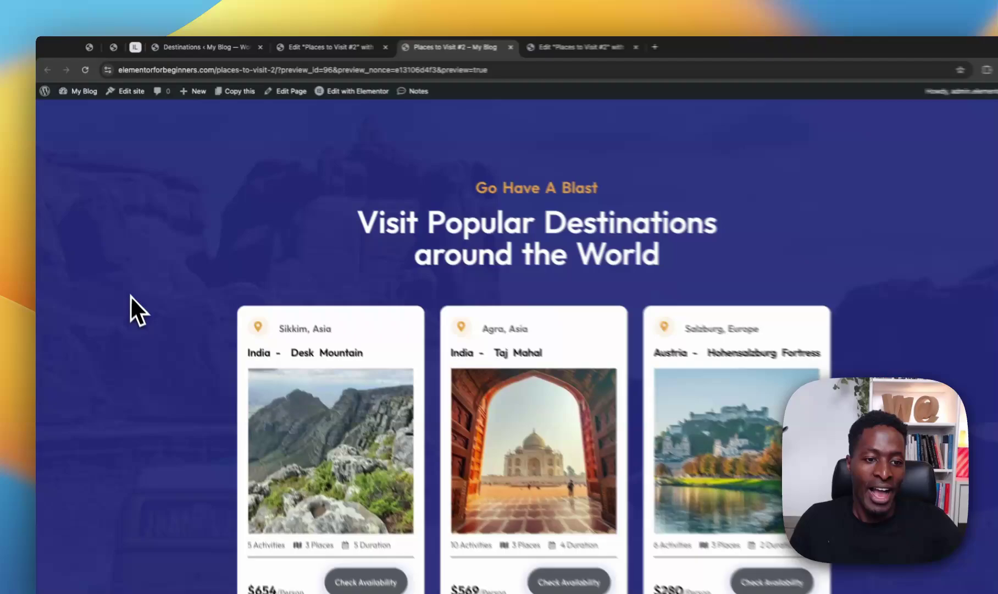
Step: Examine the title and location on the Desk Mountain card in the destinations grid
scroll(130, 291, "down", 3)
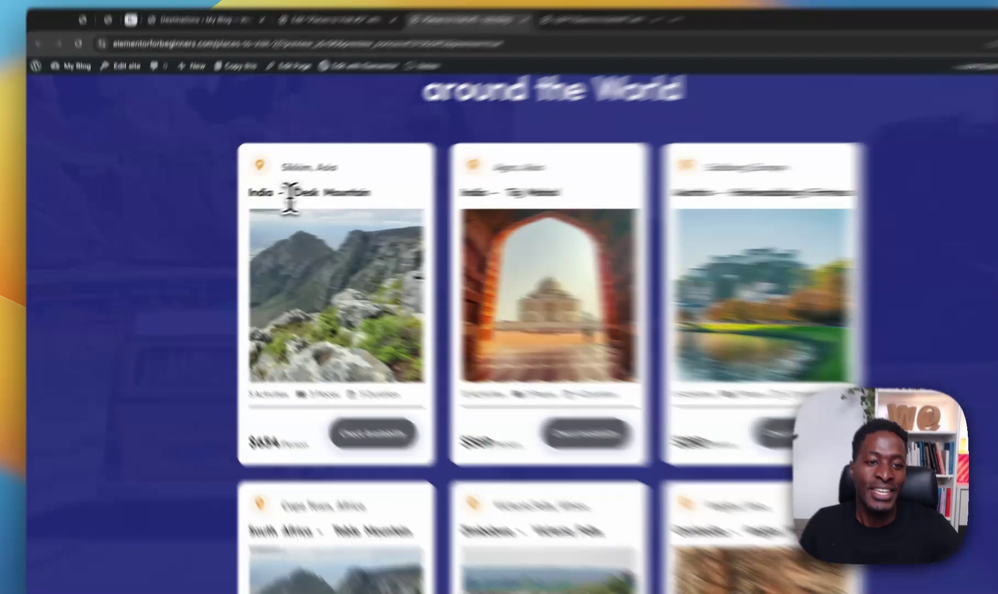
left_click_drag(269, 197, 369, 201)
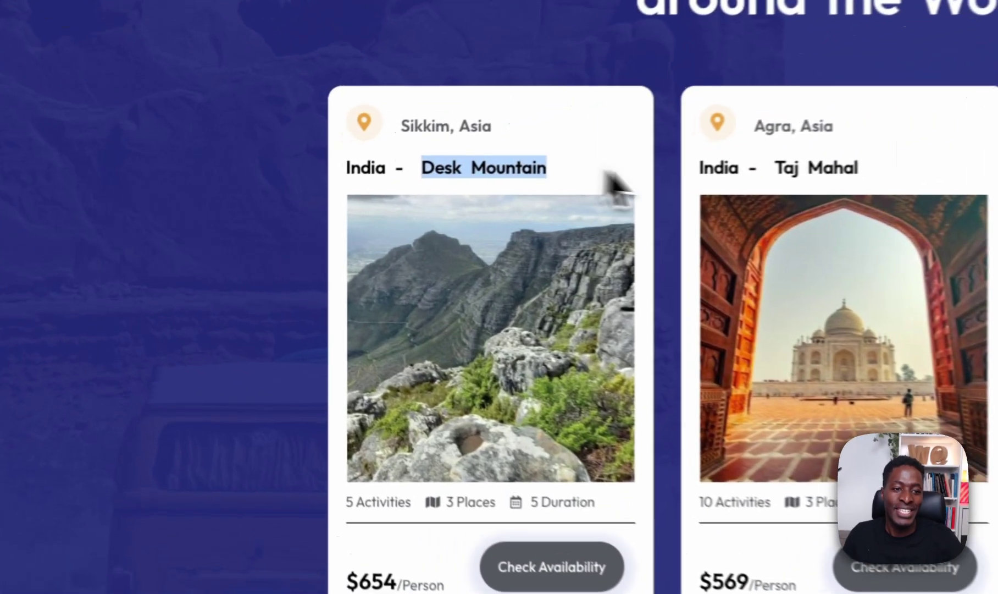
left_click_drag(401, 126, 420, 126)
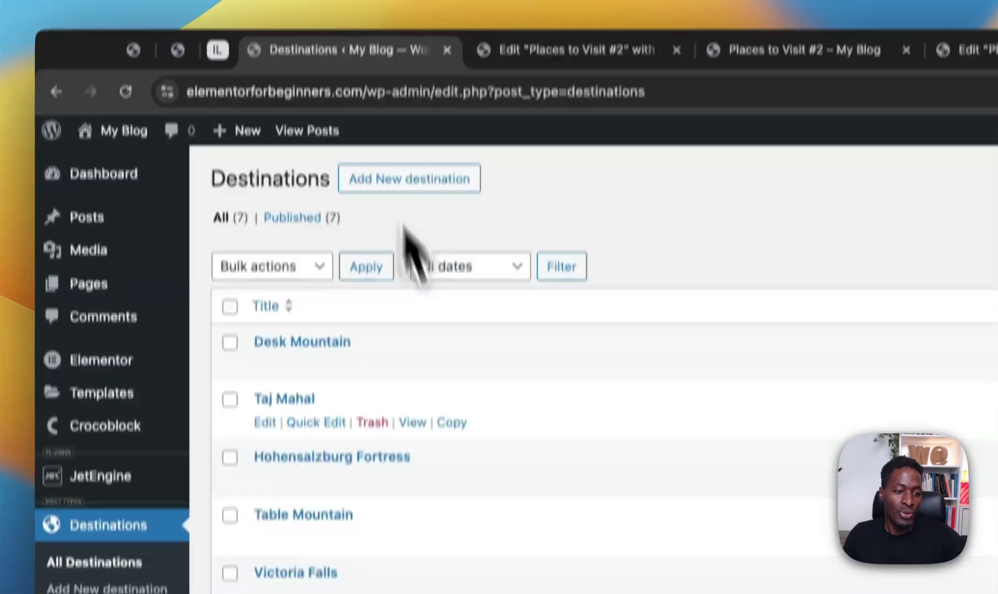
Step: Open the Desk Mountain destination from the Destinations list and compare its field values with its card on the Places to Visit #2 page
mouse_move(451, 242)
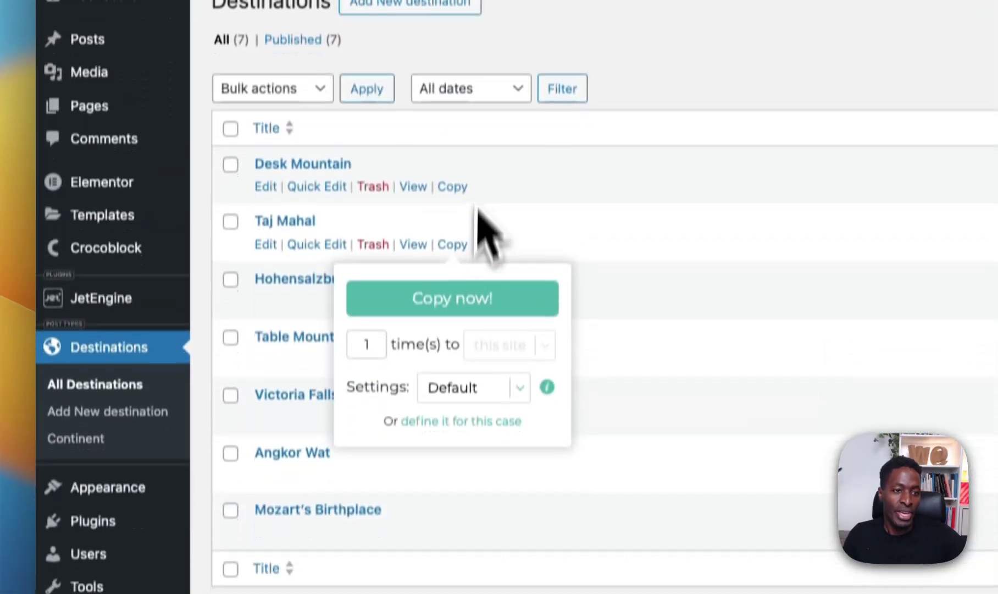
left_click(268, 159)
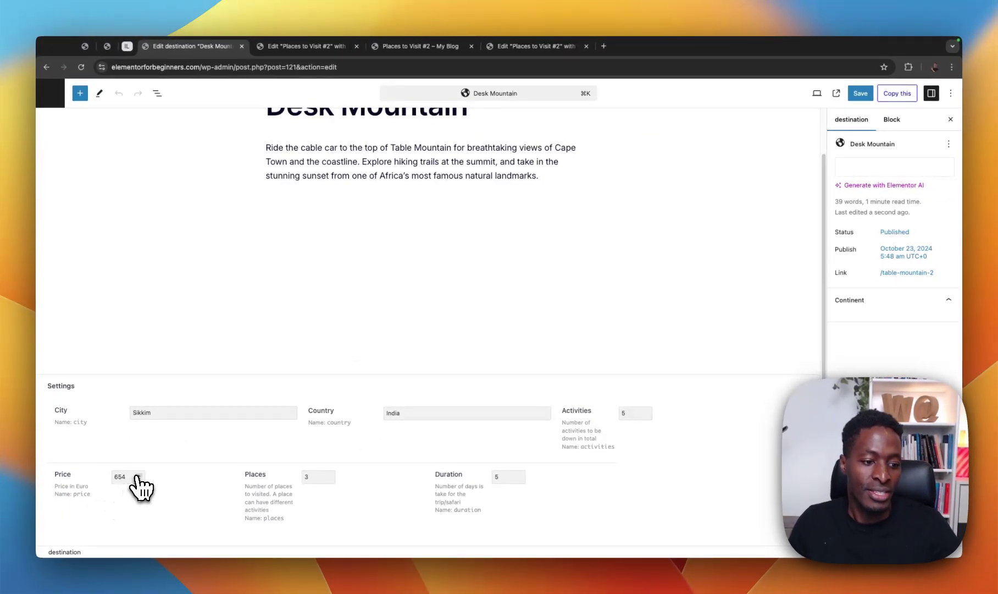
left_click(421, 47)
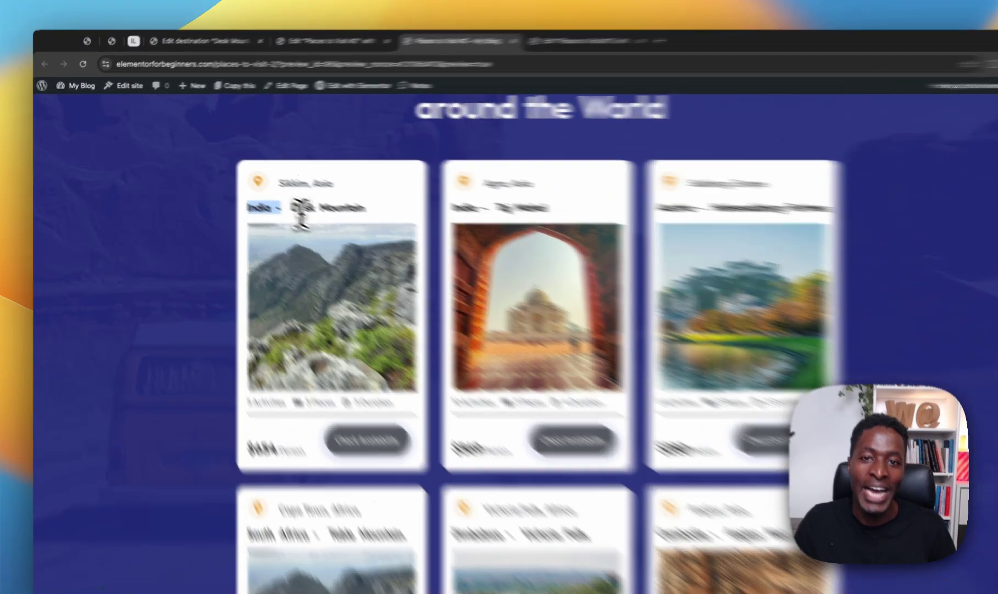
left_click(282, 196)
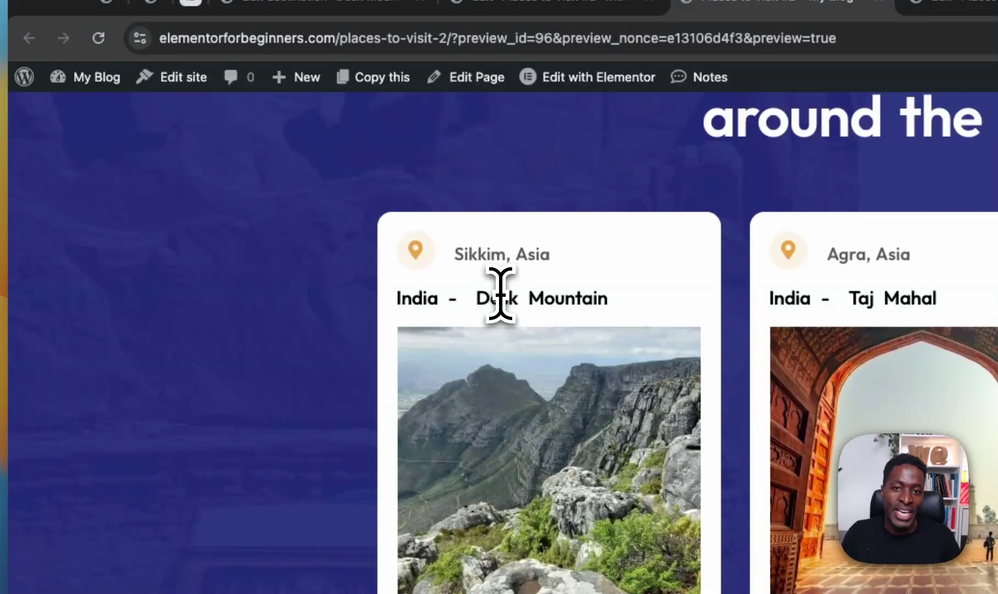